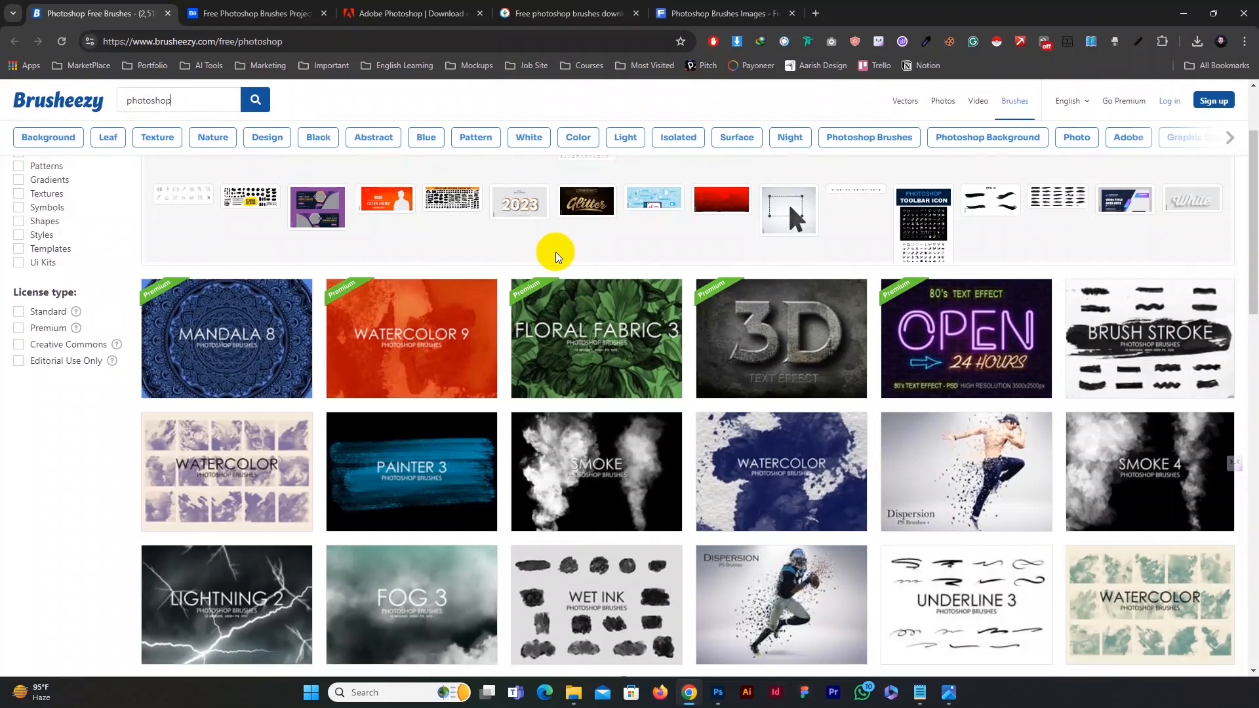
Step: Browse the free Photoshop brush packs listed on Brusheezy, from the premium sets down to the end of the first page
scroll(359, 200, "down", 2)
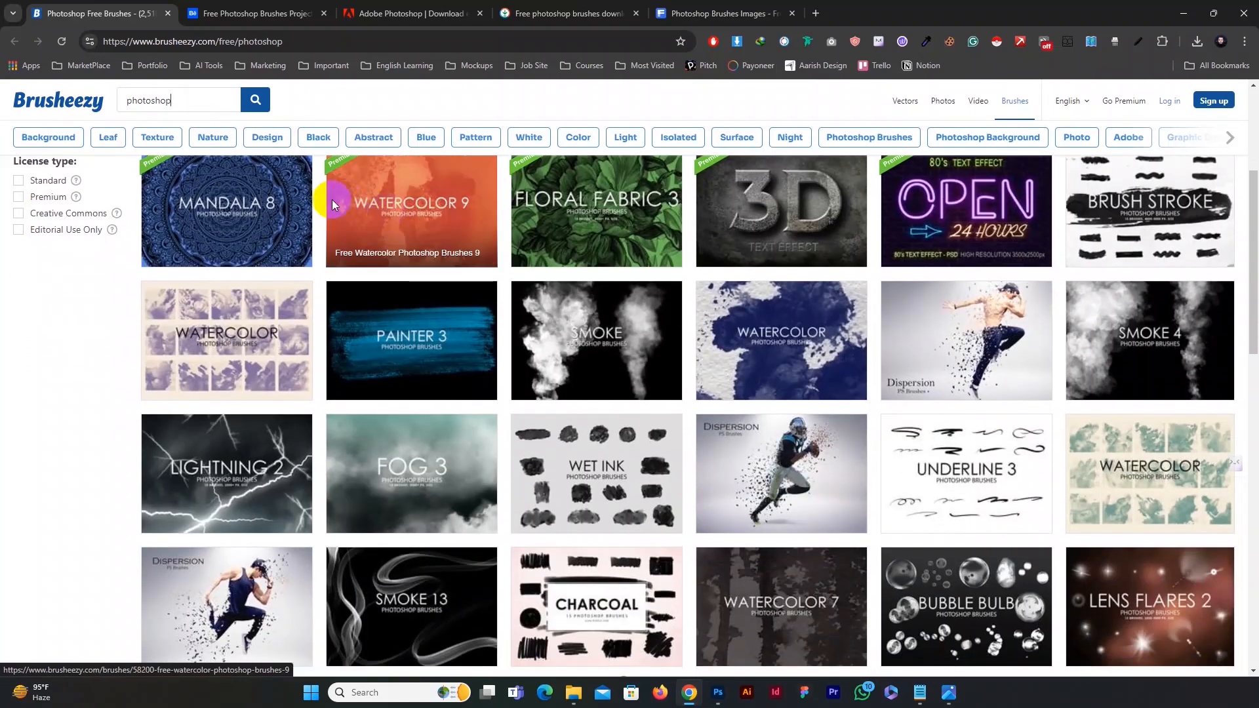
scroll(420, 221, "up", 3)
scroll(413, 250, "down", 3)
scroll(408, 265, "down", 2)
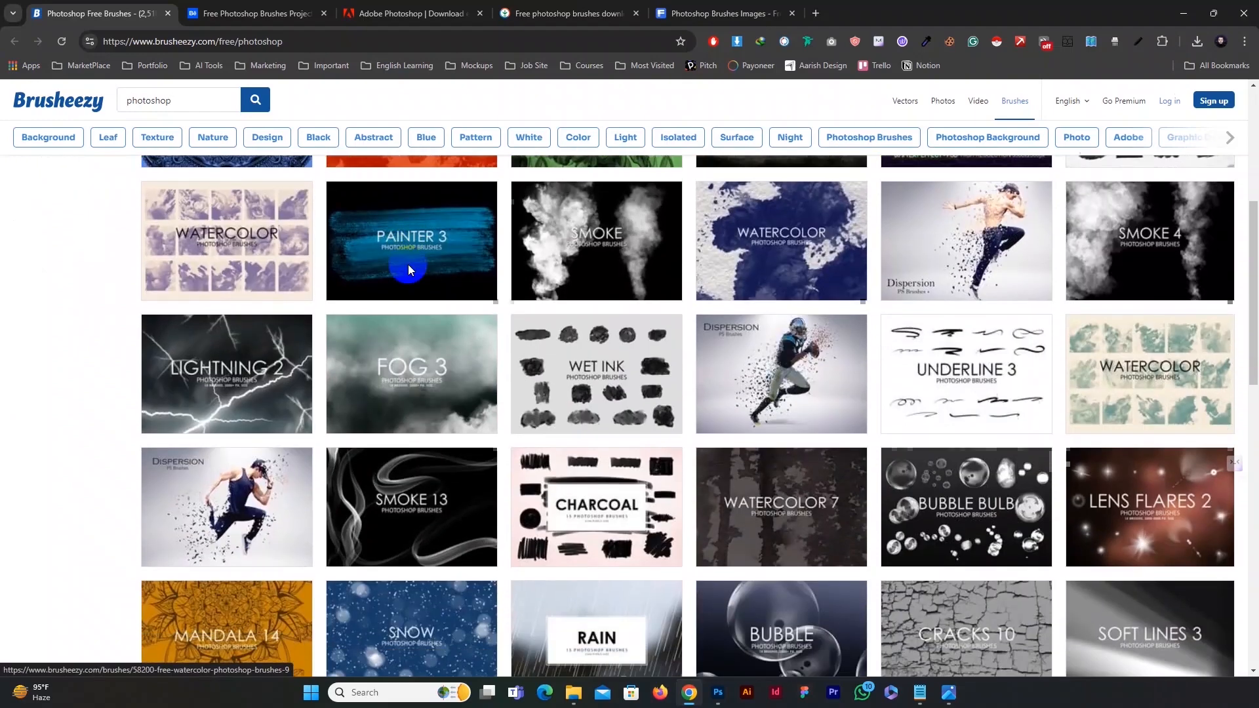
scroll(408, 269, "up", 3)
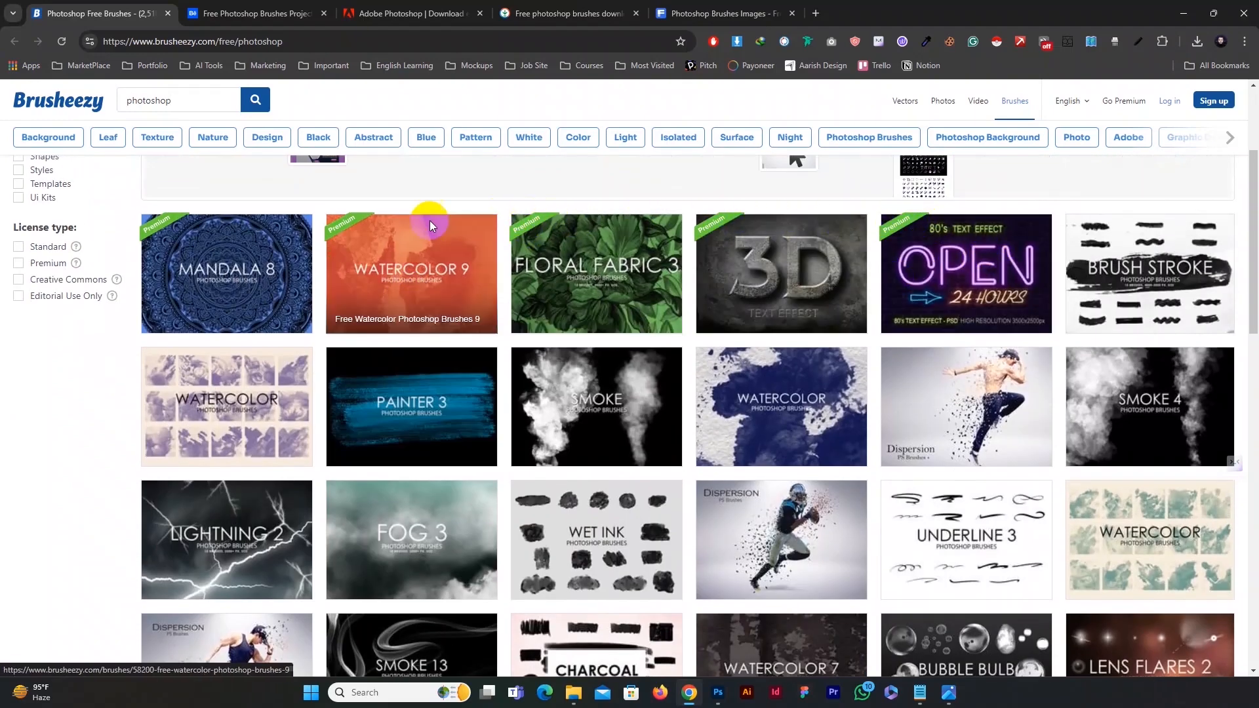
scroll(597, 394, "down", 6)
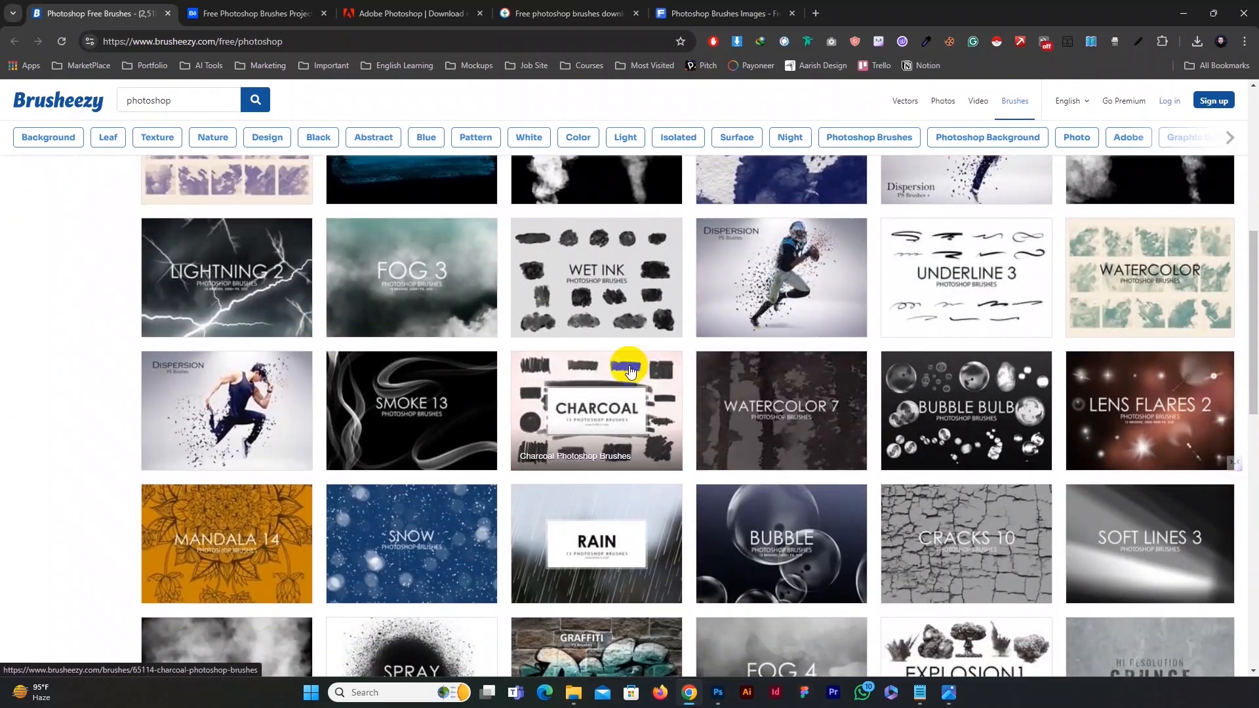
scroll(347, 369, "down", 5)
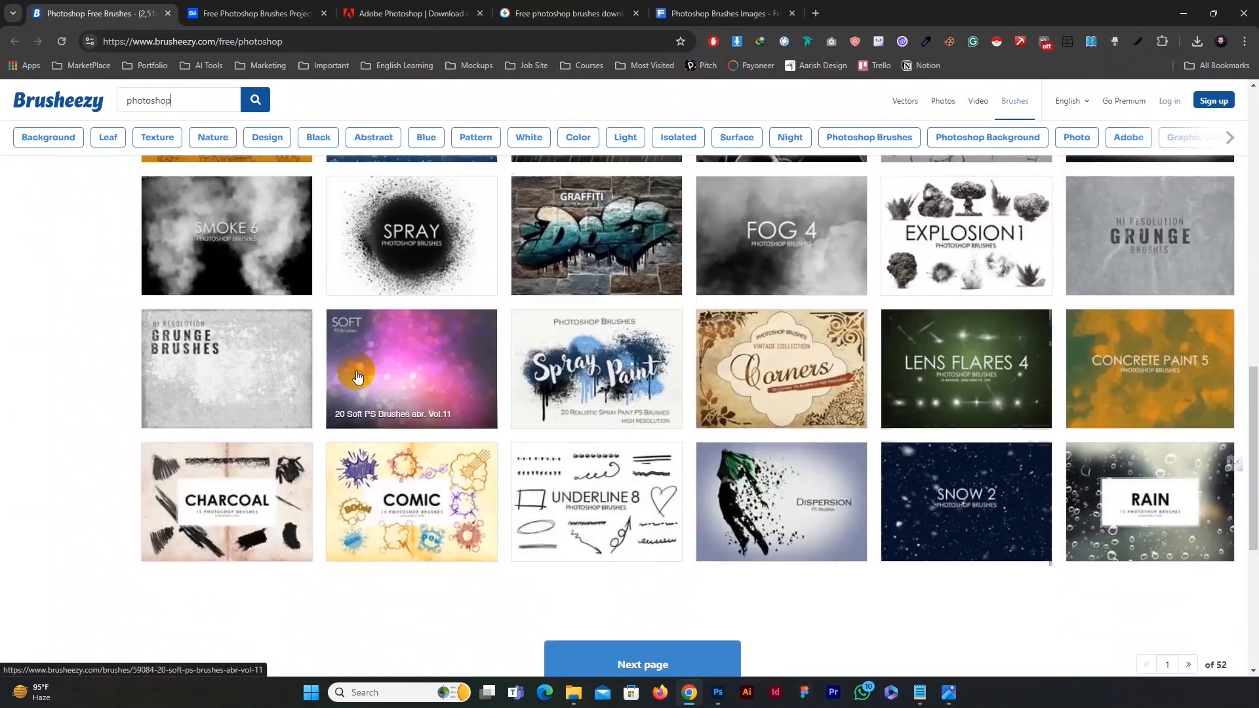
scroll(852, 361, "down", 3)
scroll(581, 317, "up", 4)
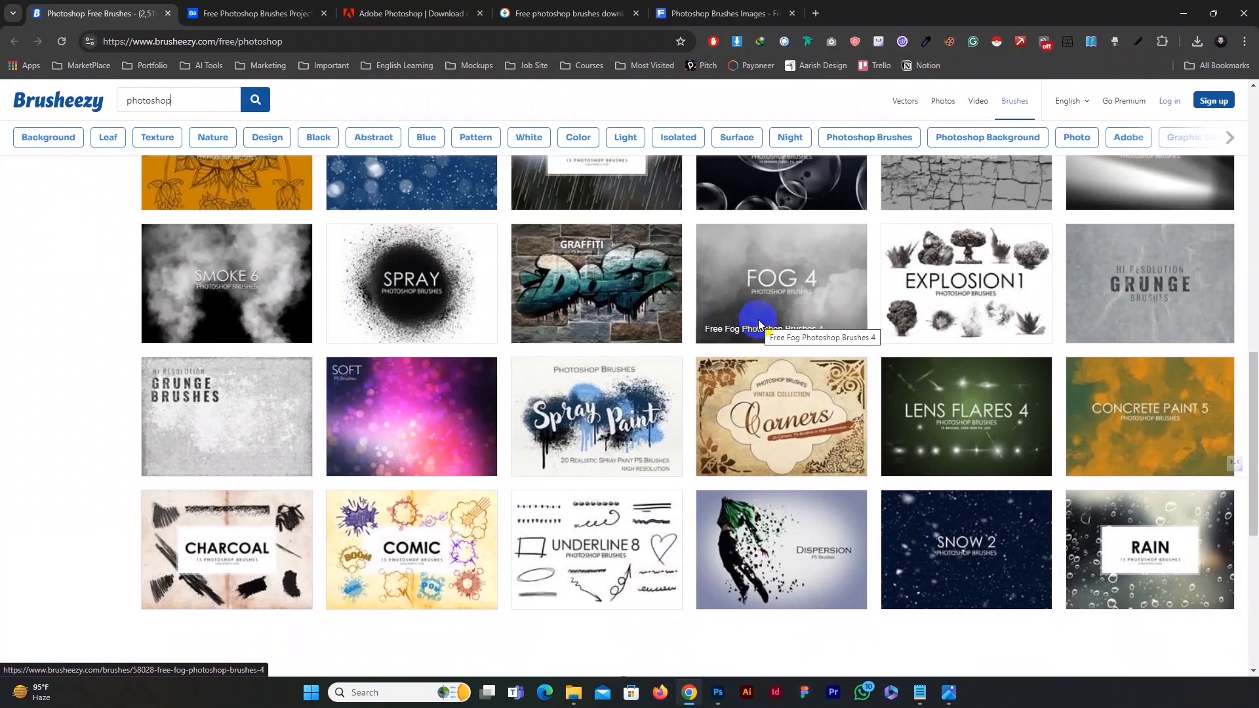
scroll(759, 324, "up", 5)
Step: Switch to the Behance results for "free photoshop brushes" and look through the free brush projects
key("ctrl+Tab")
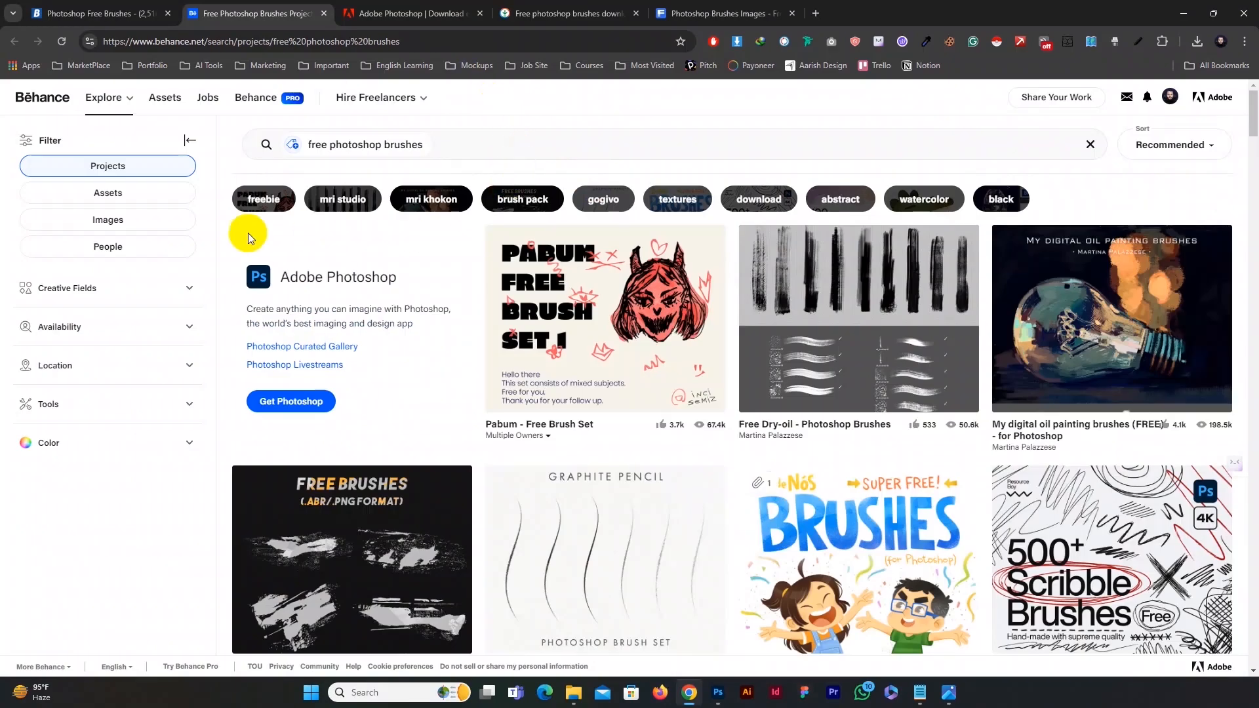
scroll(688, 348, "down", 7)
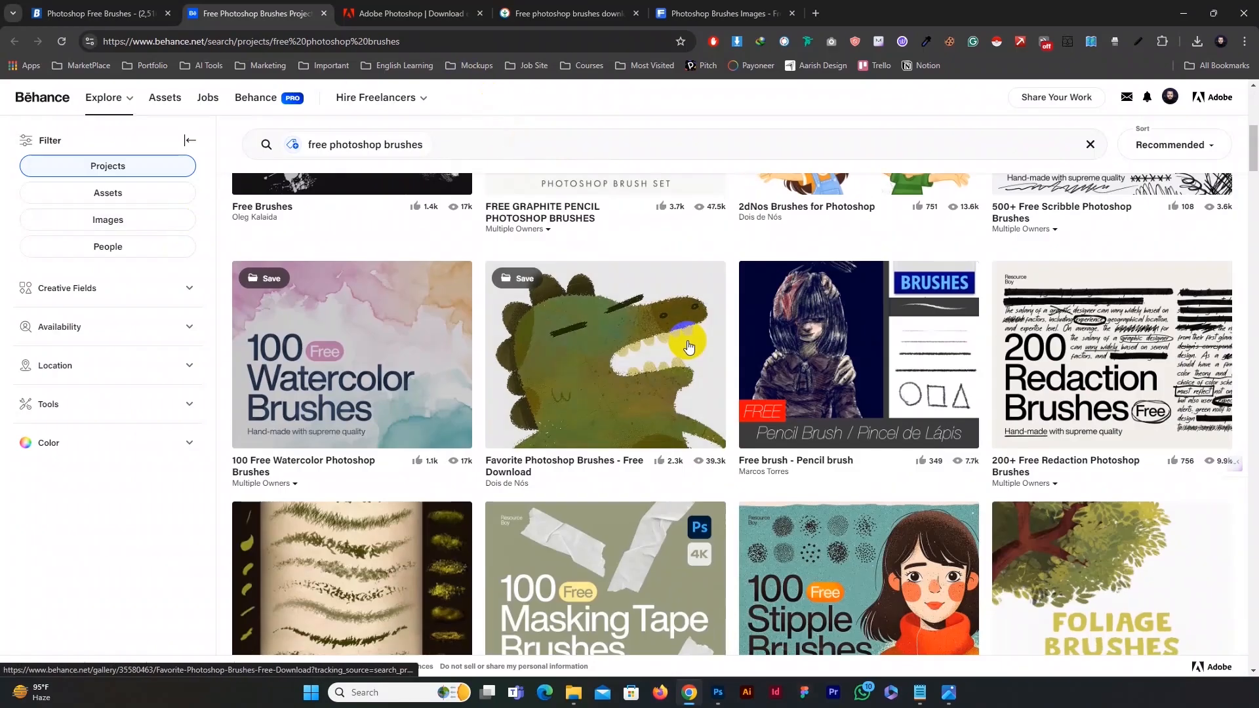
scroll(686, 337, "up", 8)
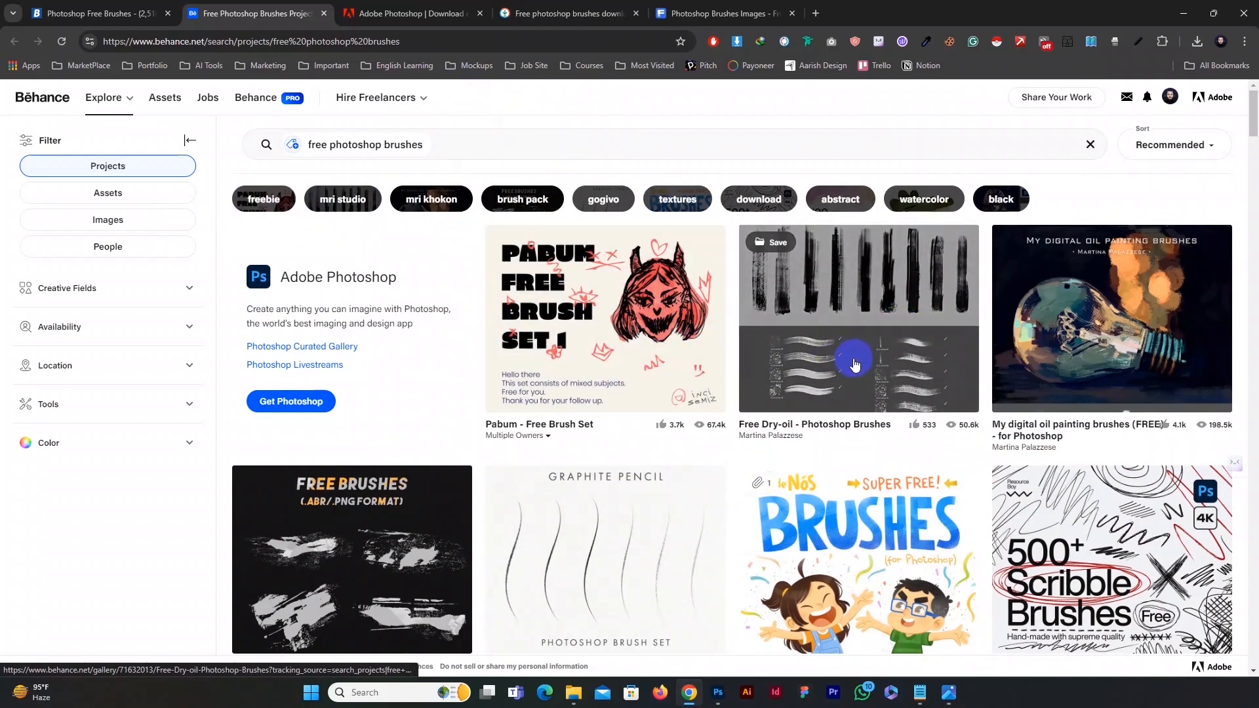
scroll(682, 361, "down", 3)
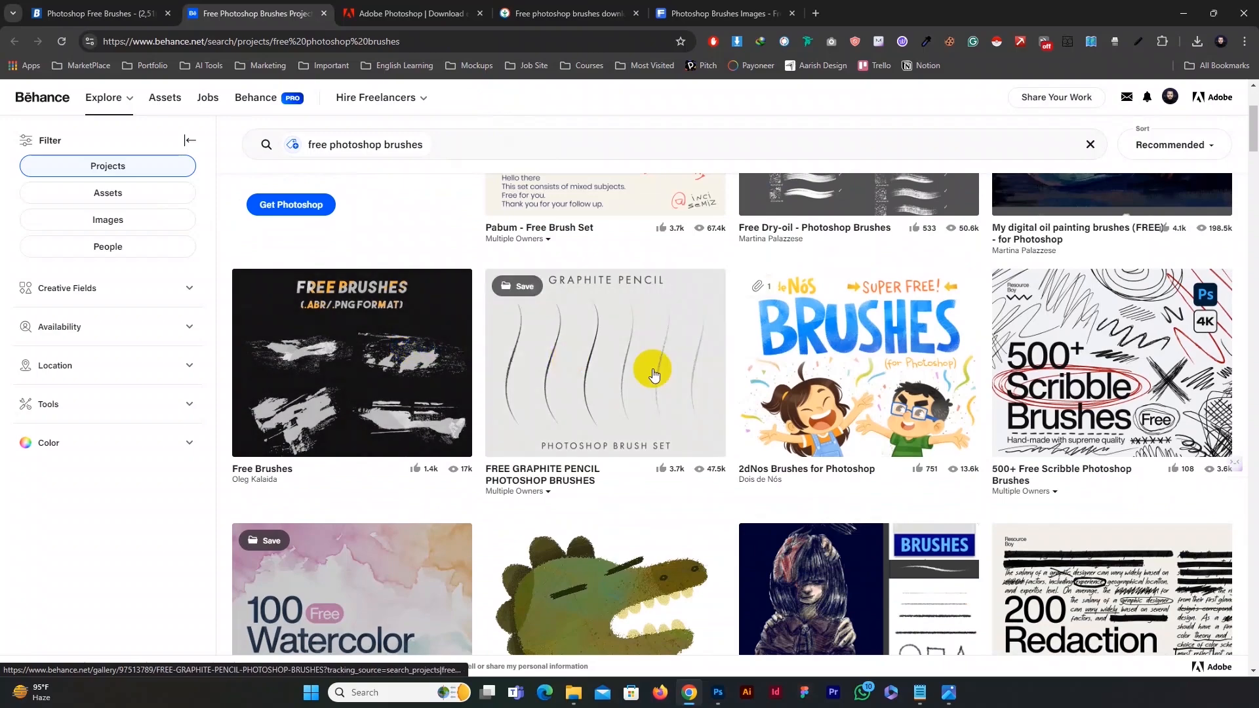
scroll(654, 374, "down", 4)
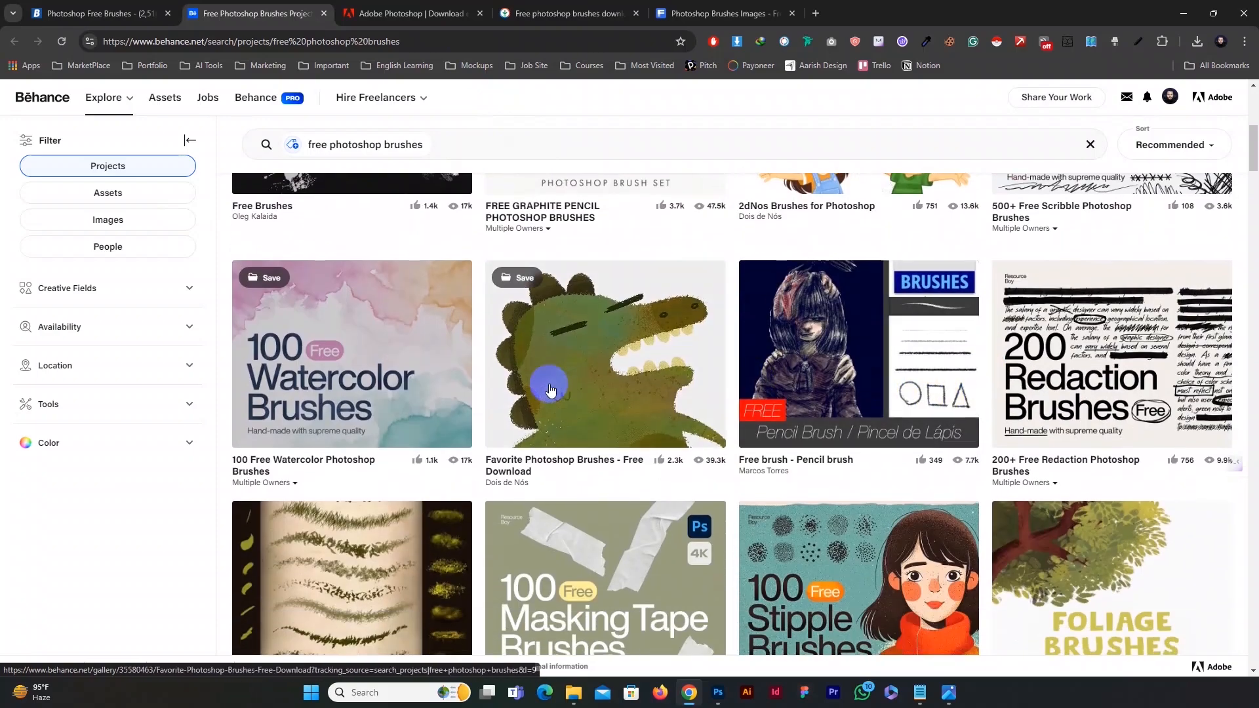
scroll(356, 308, "down", 2)
scroll(329, 339, "up", 2)
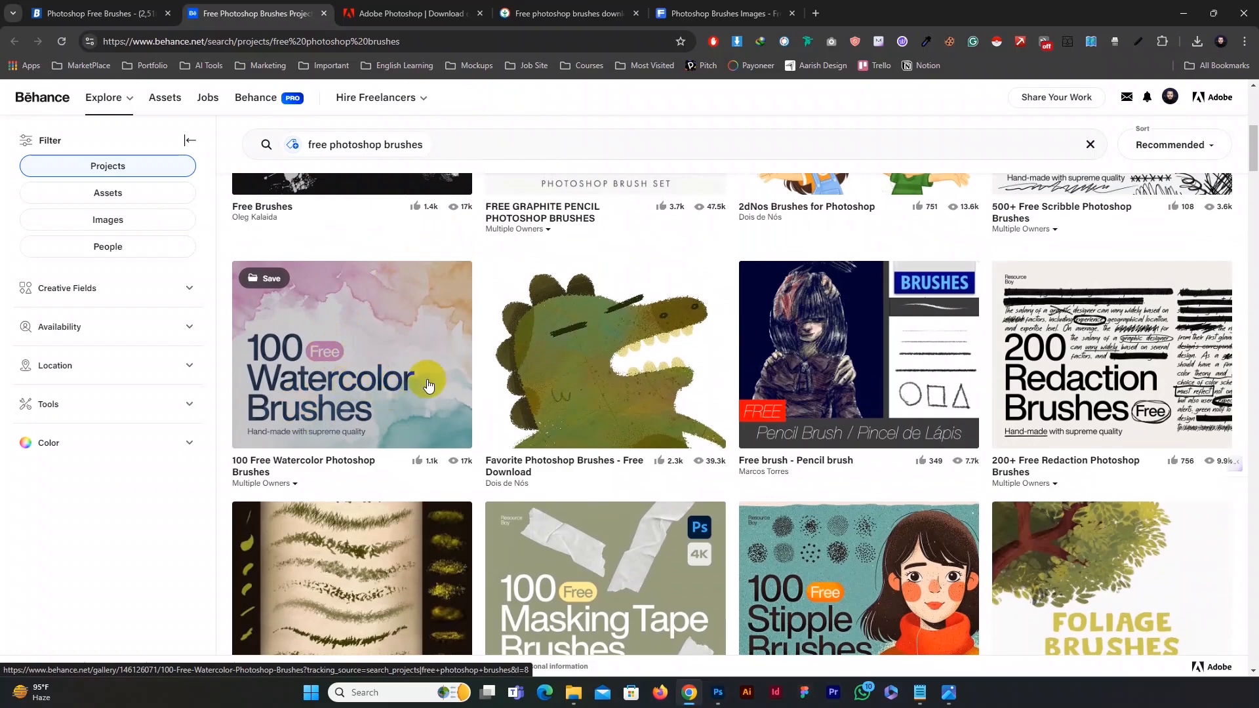
scroll(429, 385, "down", 2)
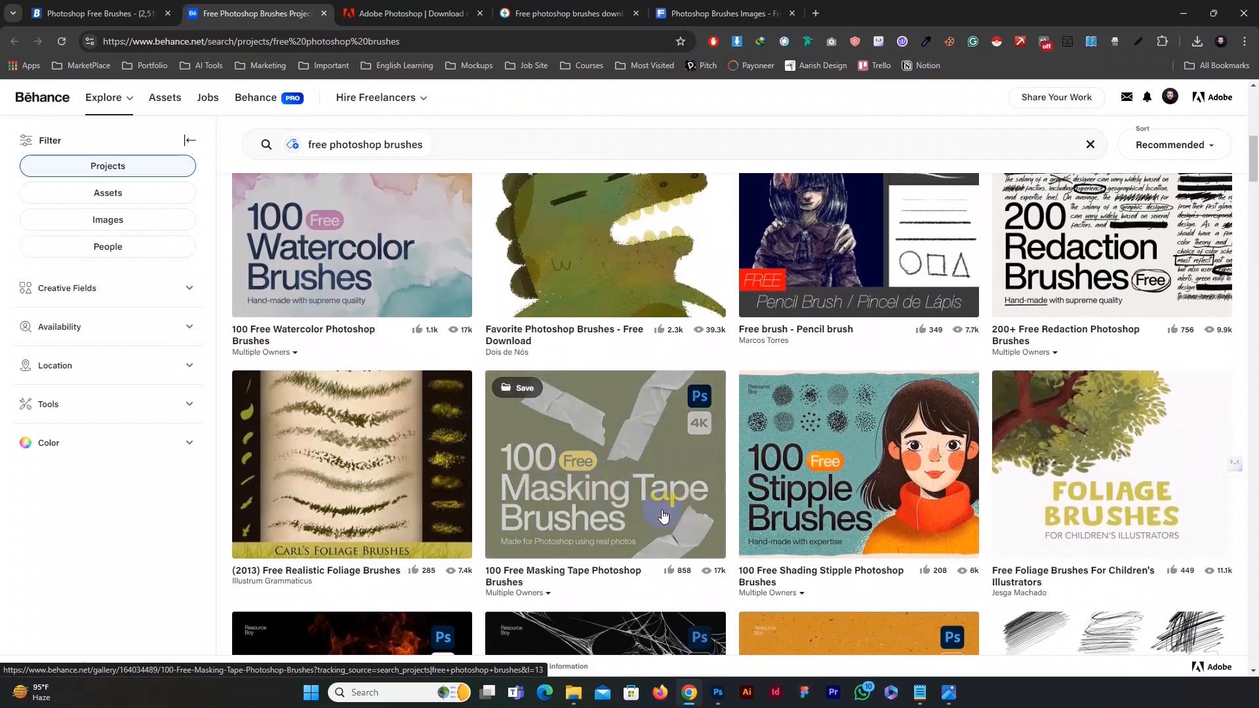
scroll(853, 423, "down", 2)
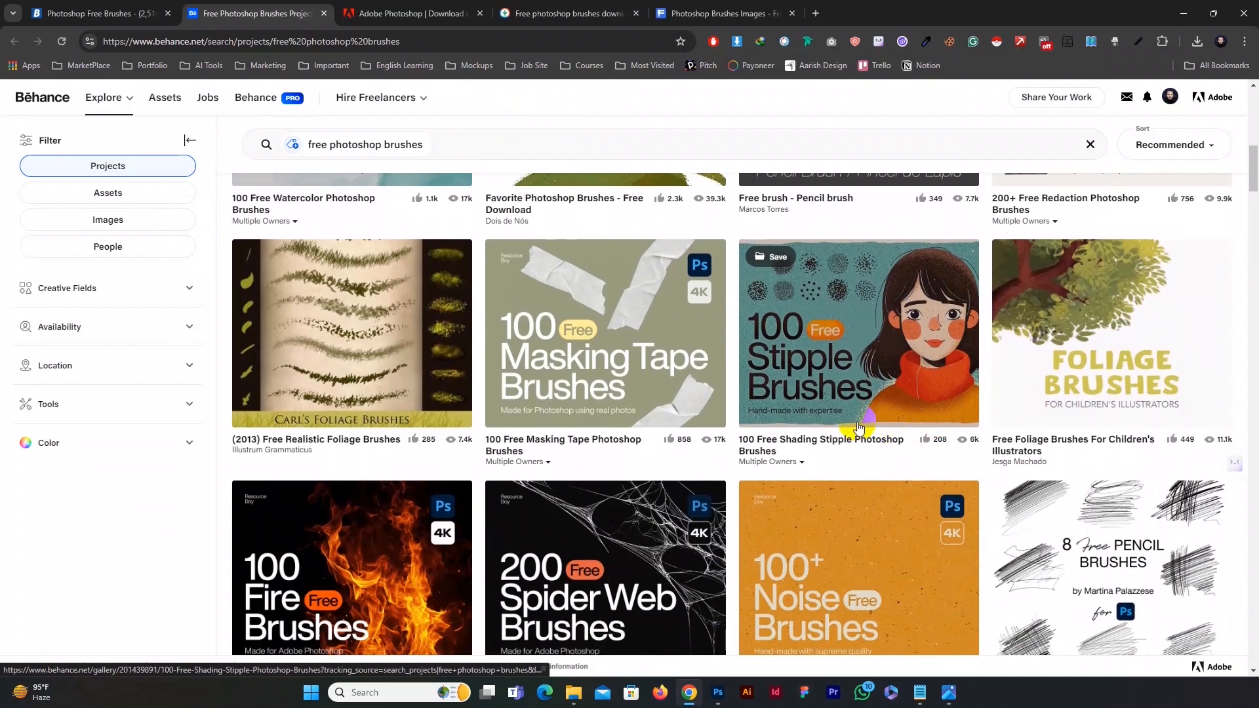
scroll(349, 389, "up", 3)
scroll(411, 392, "down", 4)
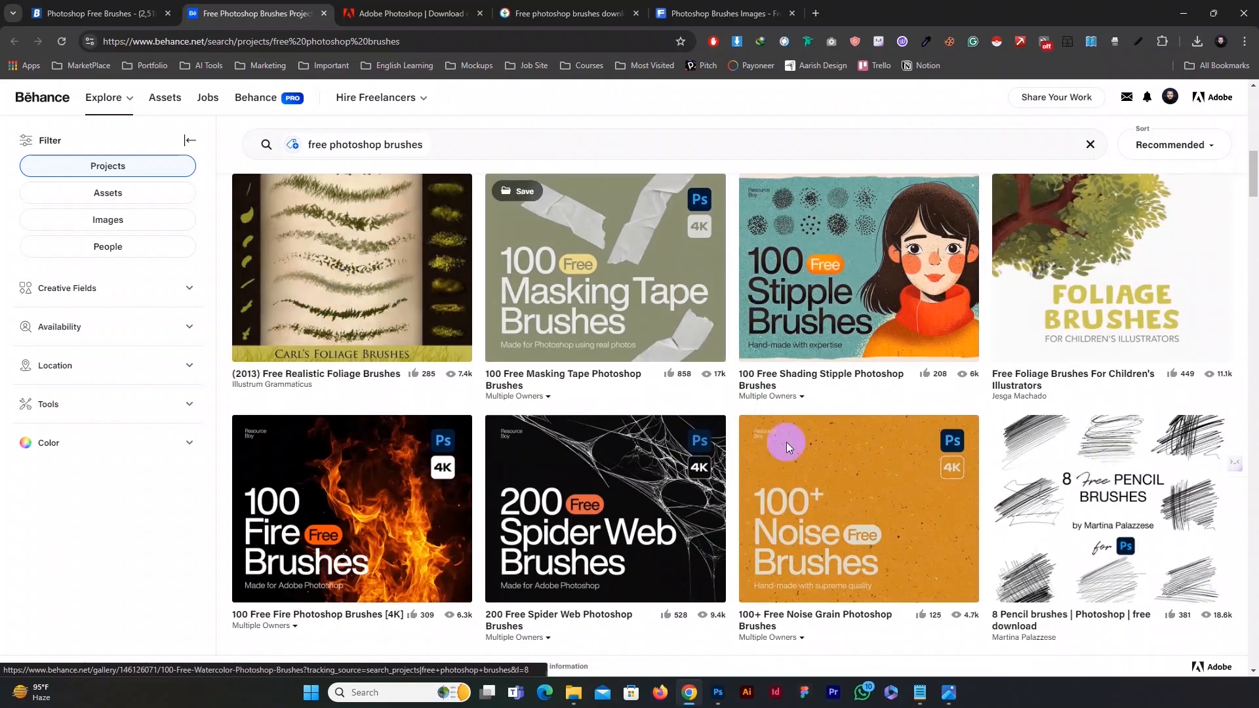
scroll(1115, 355, "down", 8)
scroll(1103, 364, "down", 5)
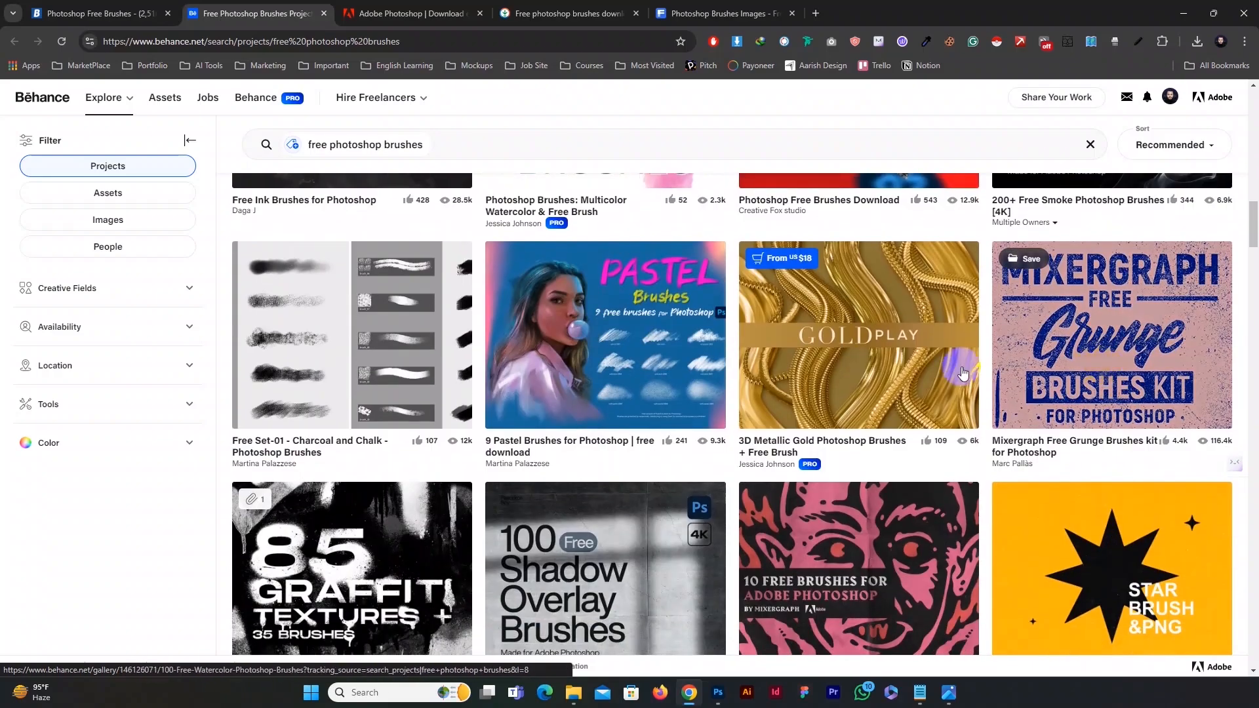
scroll(533, 443, "down", 6)
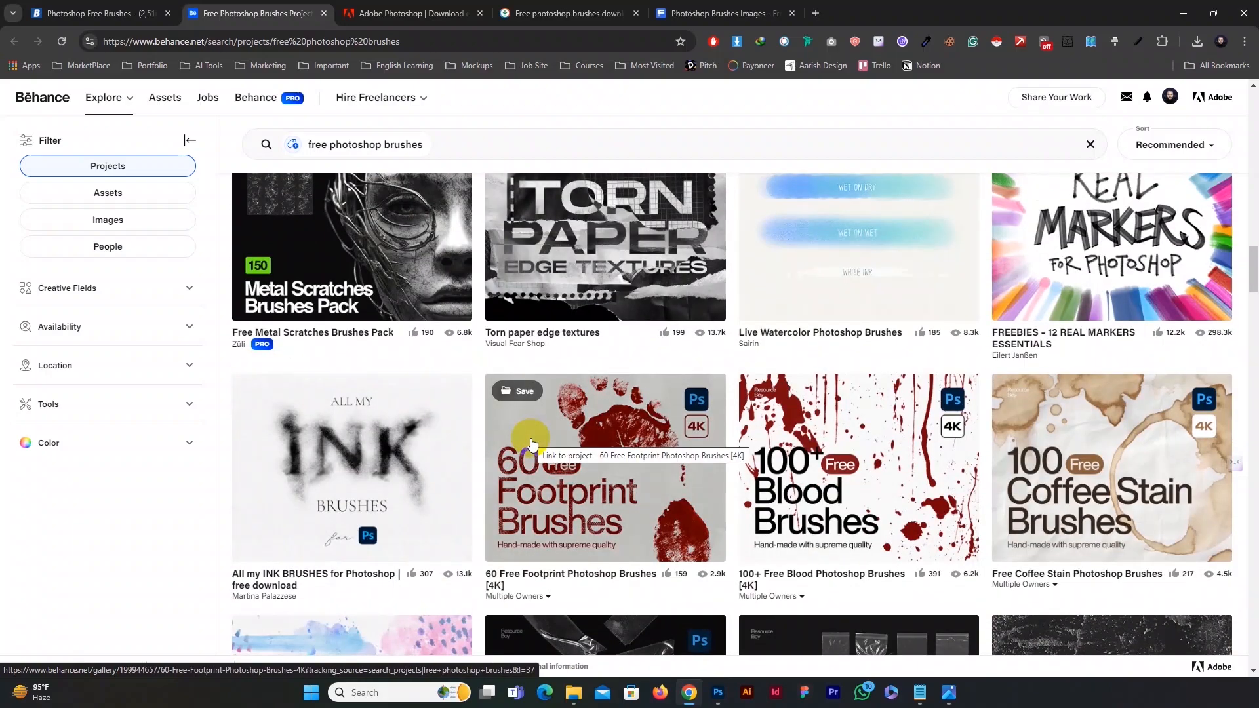
scroll(533, 443, "down", 9)
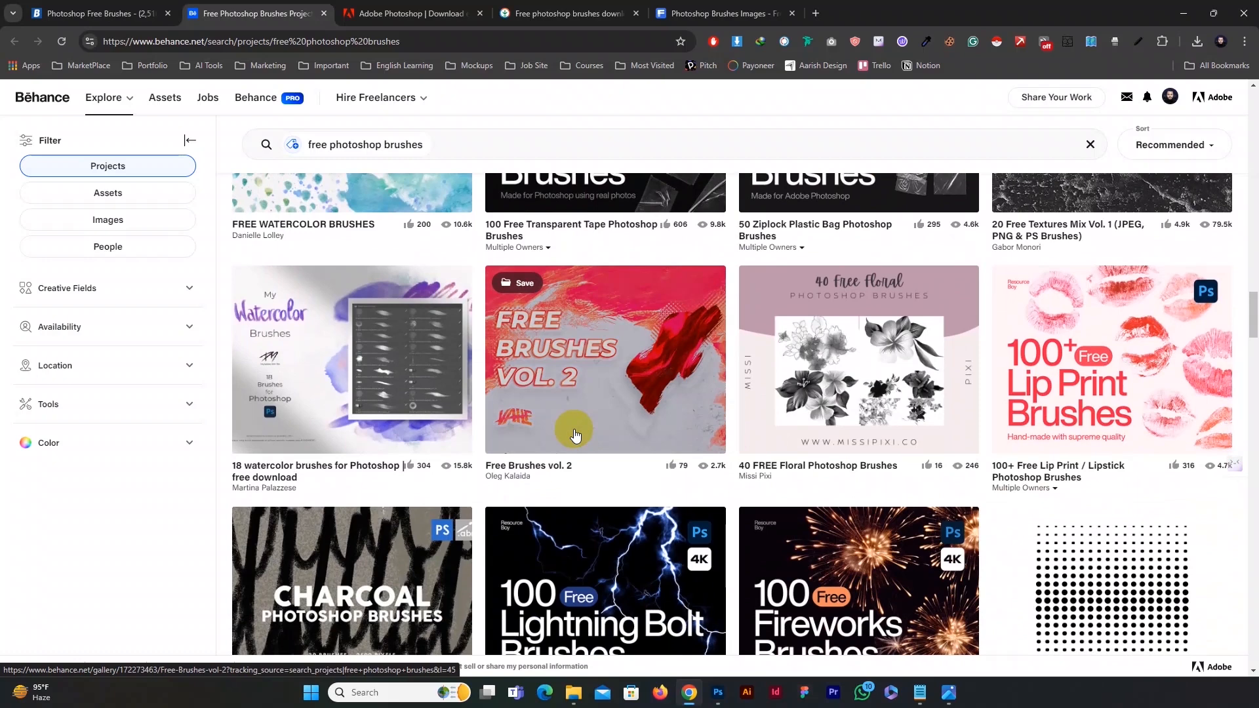
Step: Switch to Adobe's Photoshop brushes page and review the downloadable sets, from Spring 2024 Brushes and Megapack through the seasonal packs
left_click(411, 13)
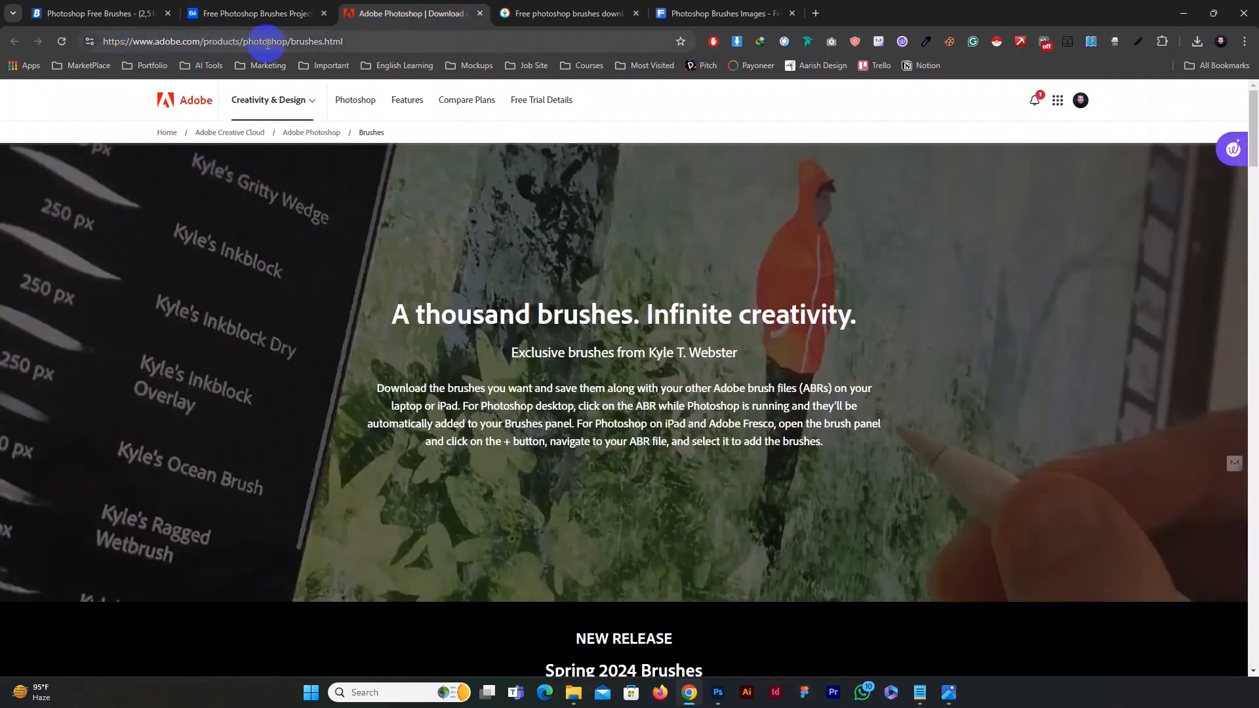
scroll(558, 298, "down", 1)
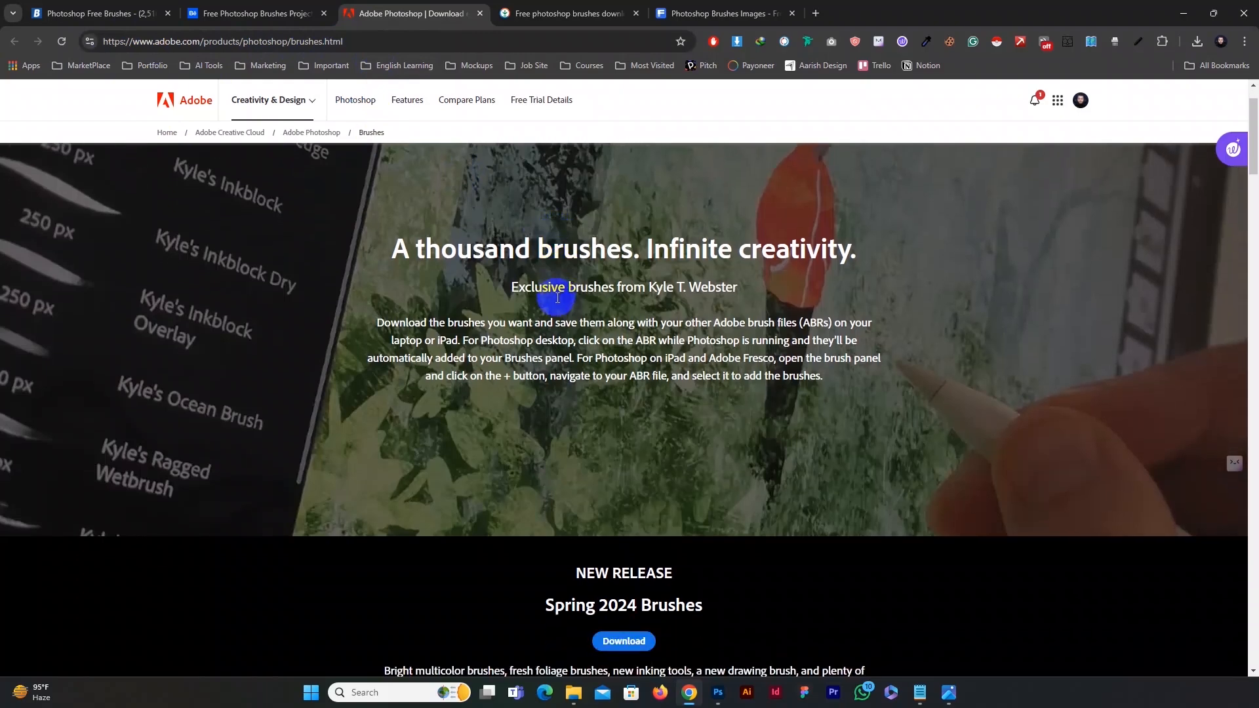
scroll(433, 274, "up", 1)
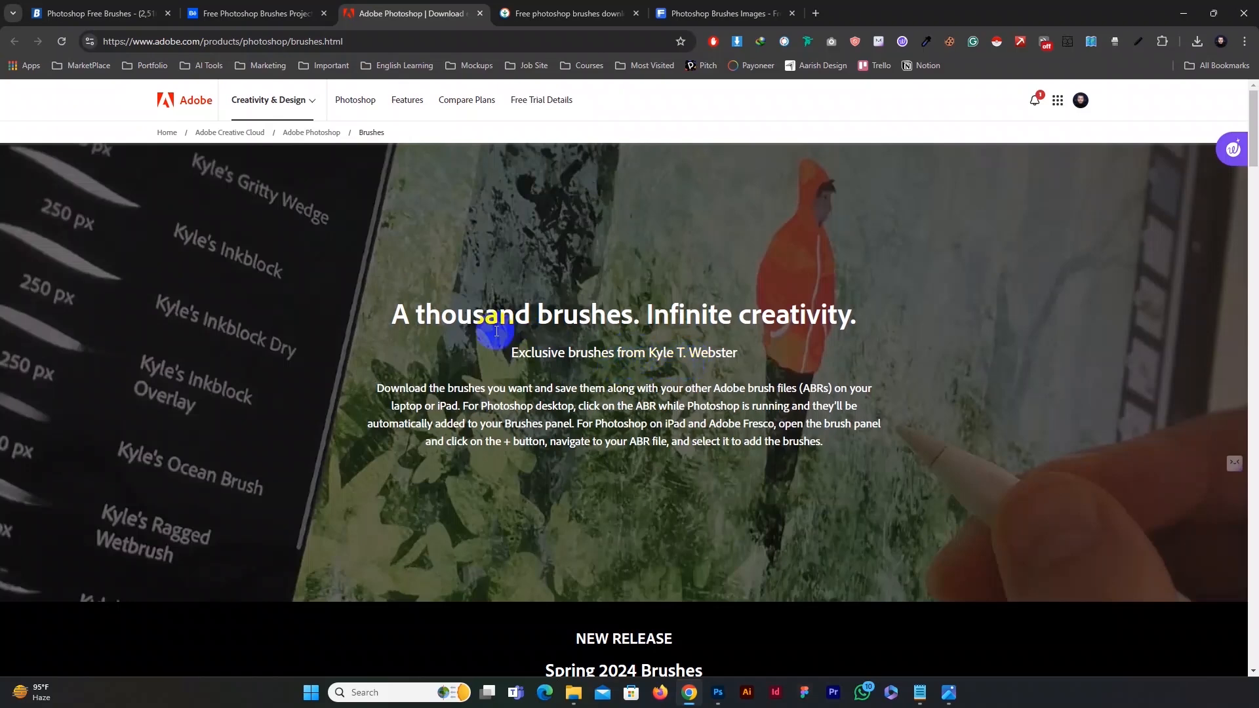
scroll(496, 331, "down", 2)
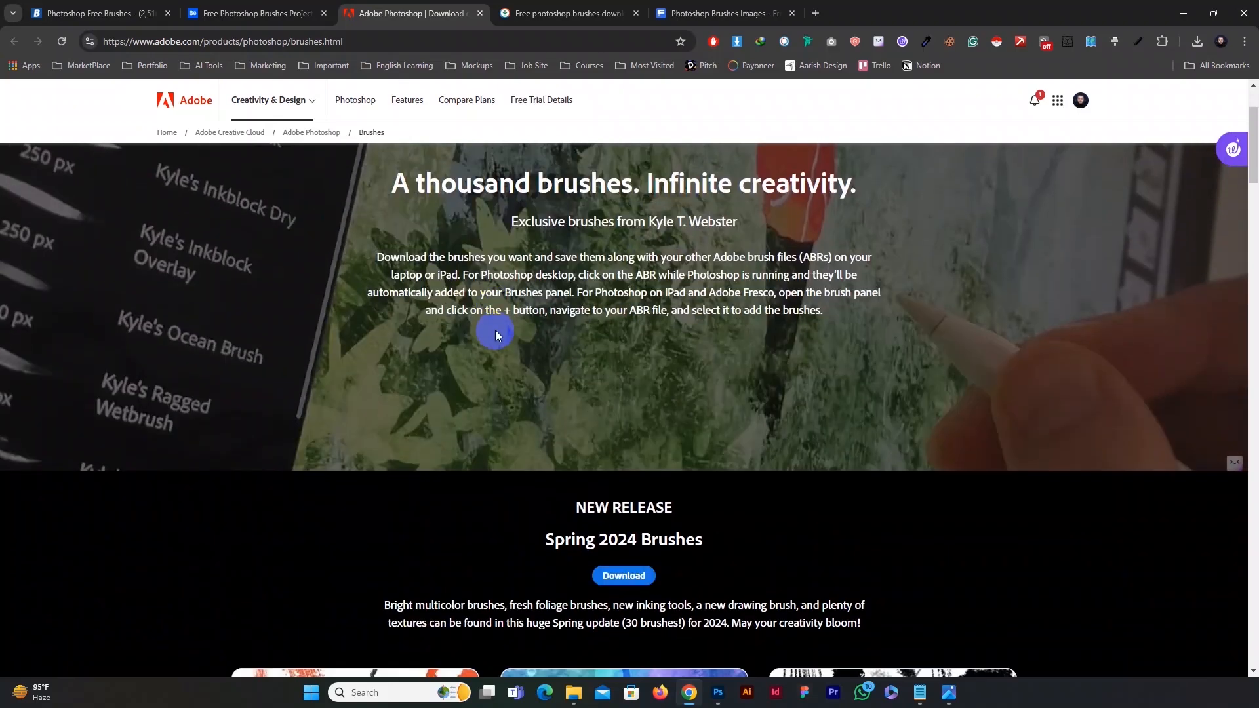
scroll(495, 332, "down", 4)
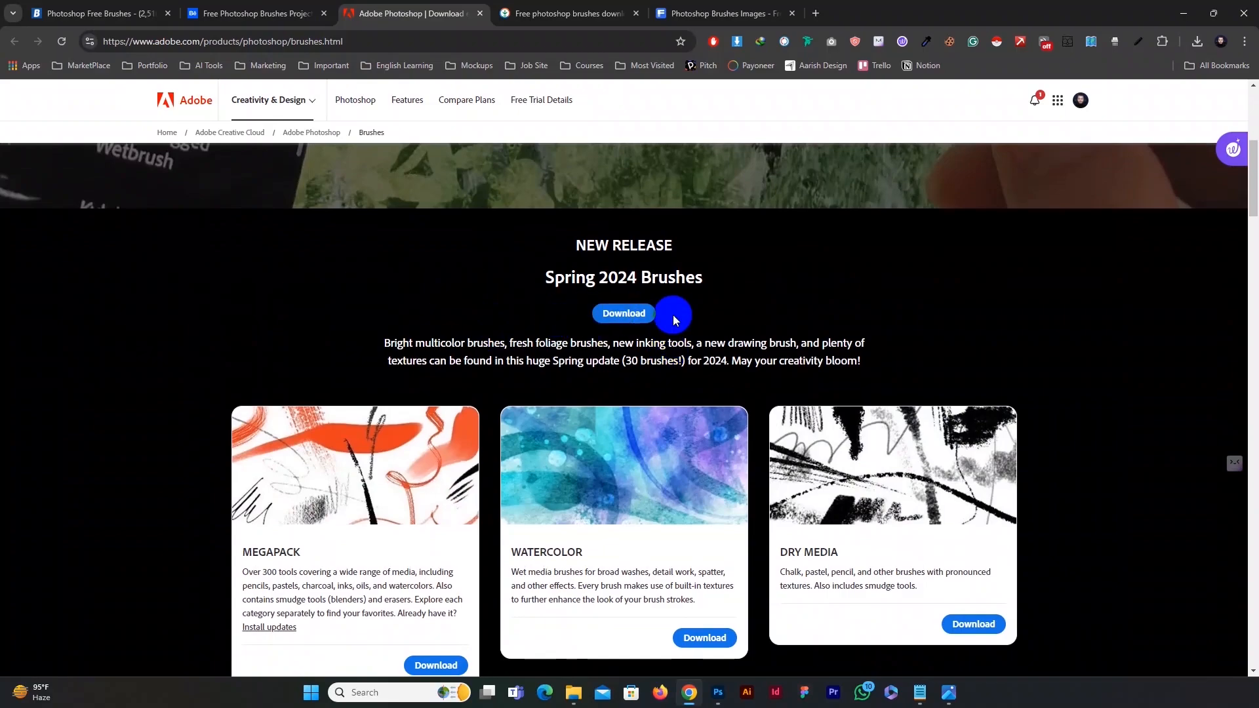
scroll(623, 347, "down", 4)
scroll(618, 350, "down", 20)
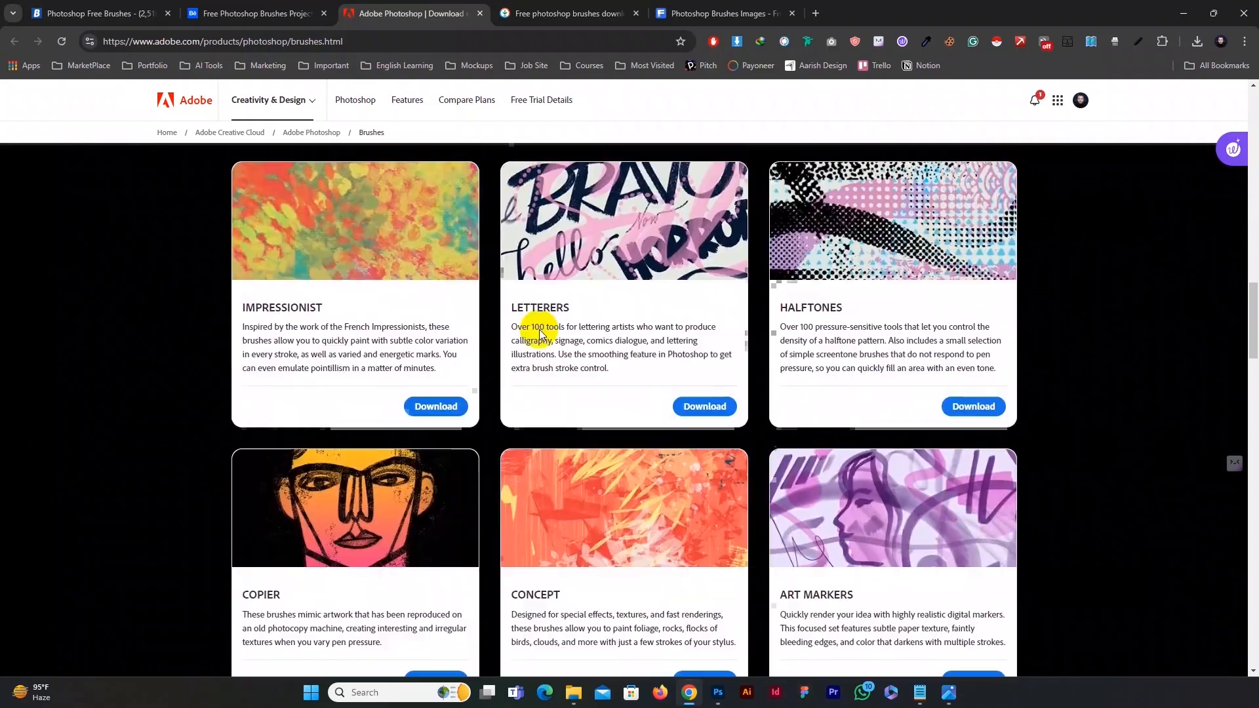
scroll(539, 335, "down", 15)
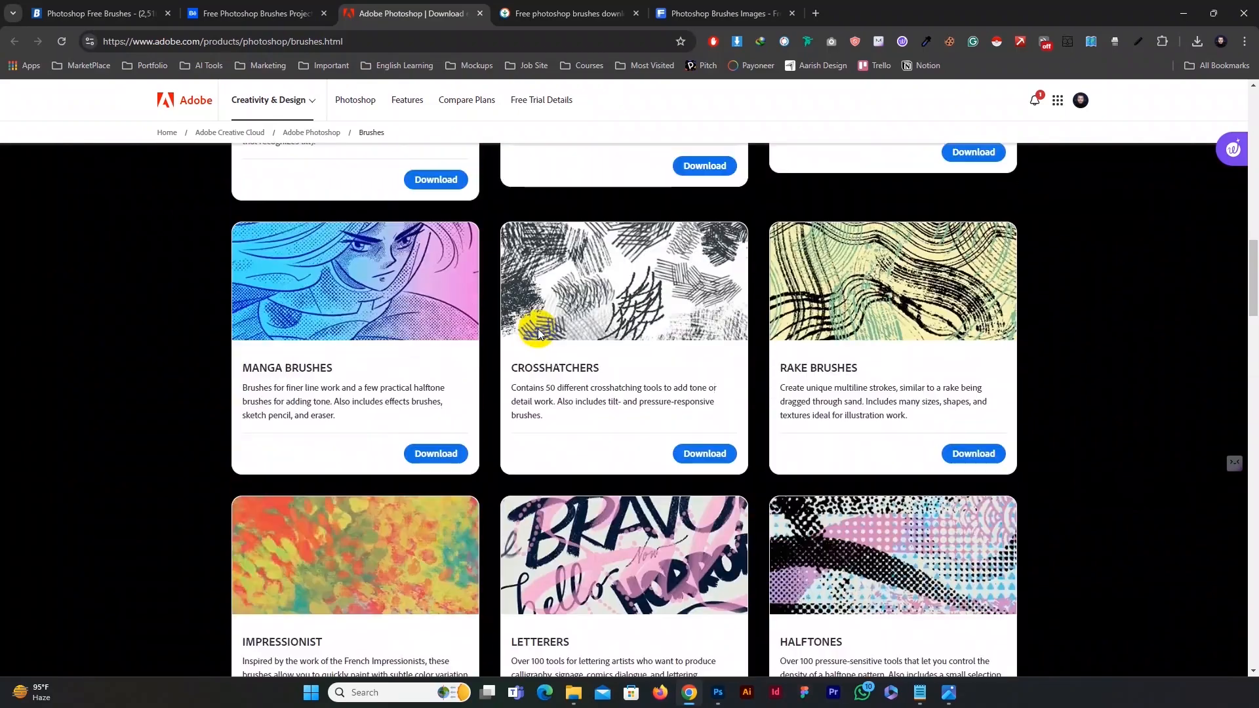
scroll(540, 328, "up", 20)
scroll(577, 393, "down", 4)
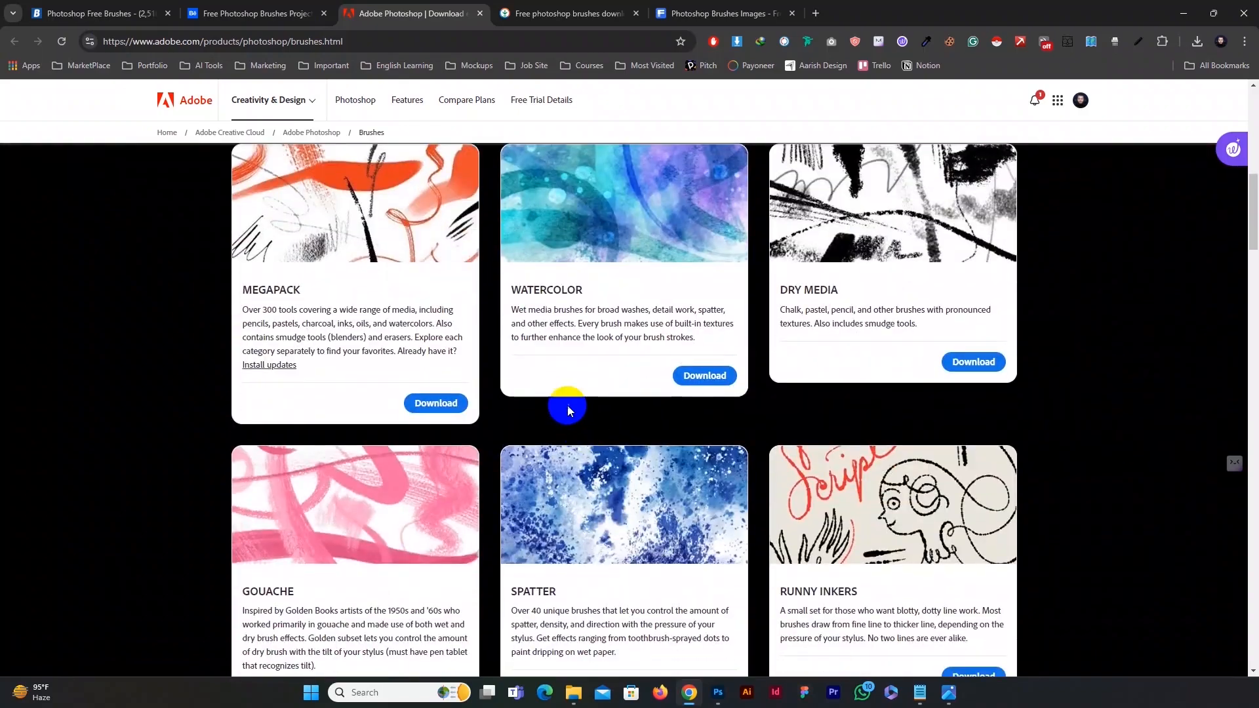
scroll(561, 270, "down", 15)
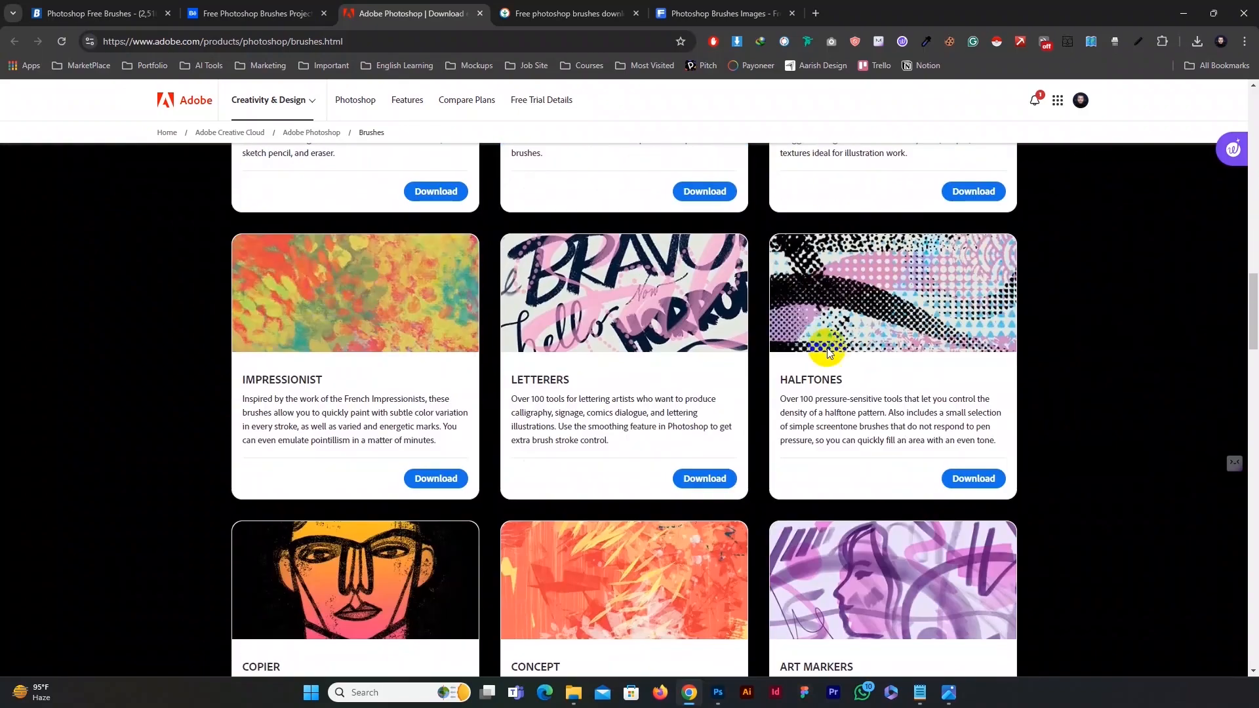
scroll(828, 352, "down", 5)
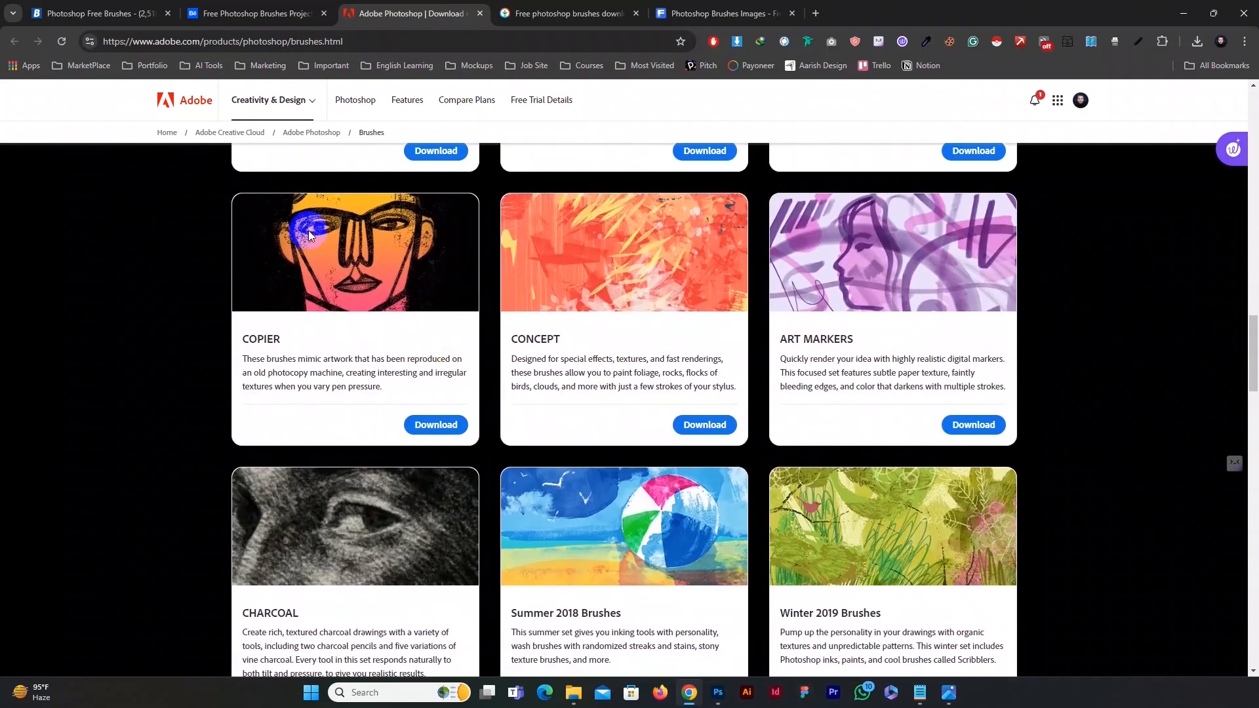
scroll(387, 327, "up", 5)
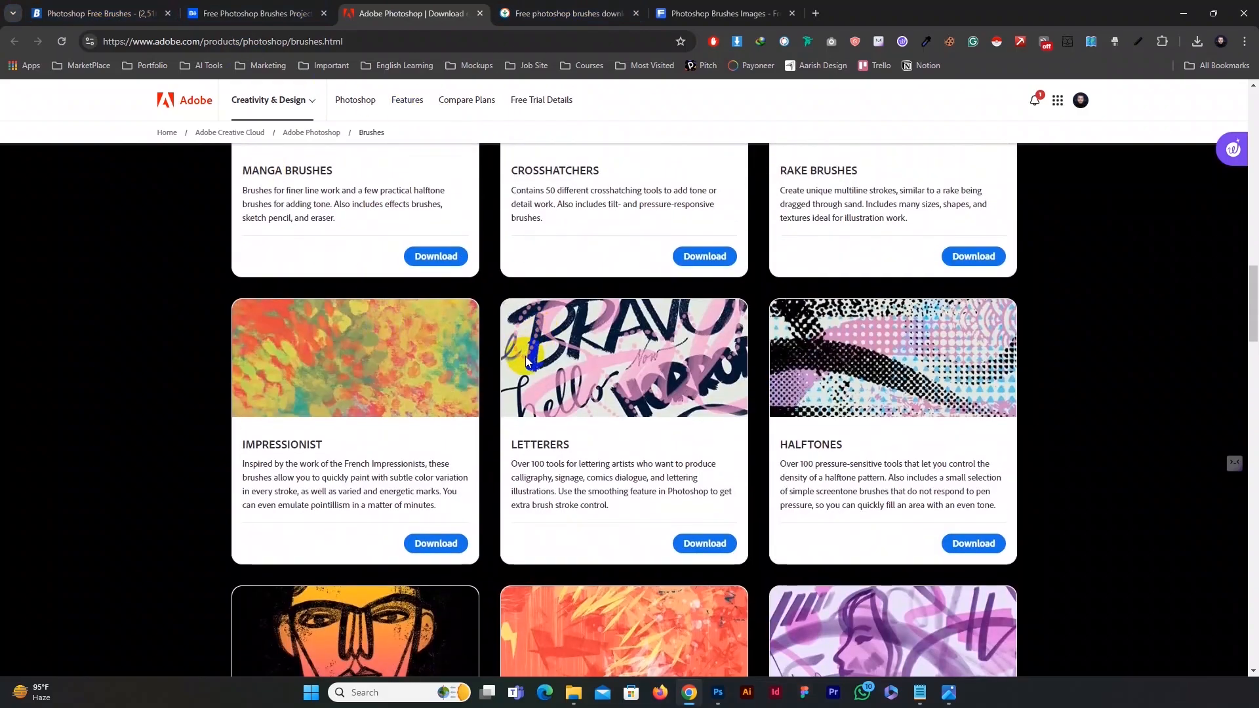
scroll(522, 354, "down", 9)
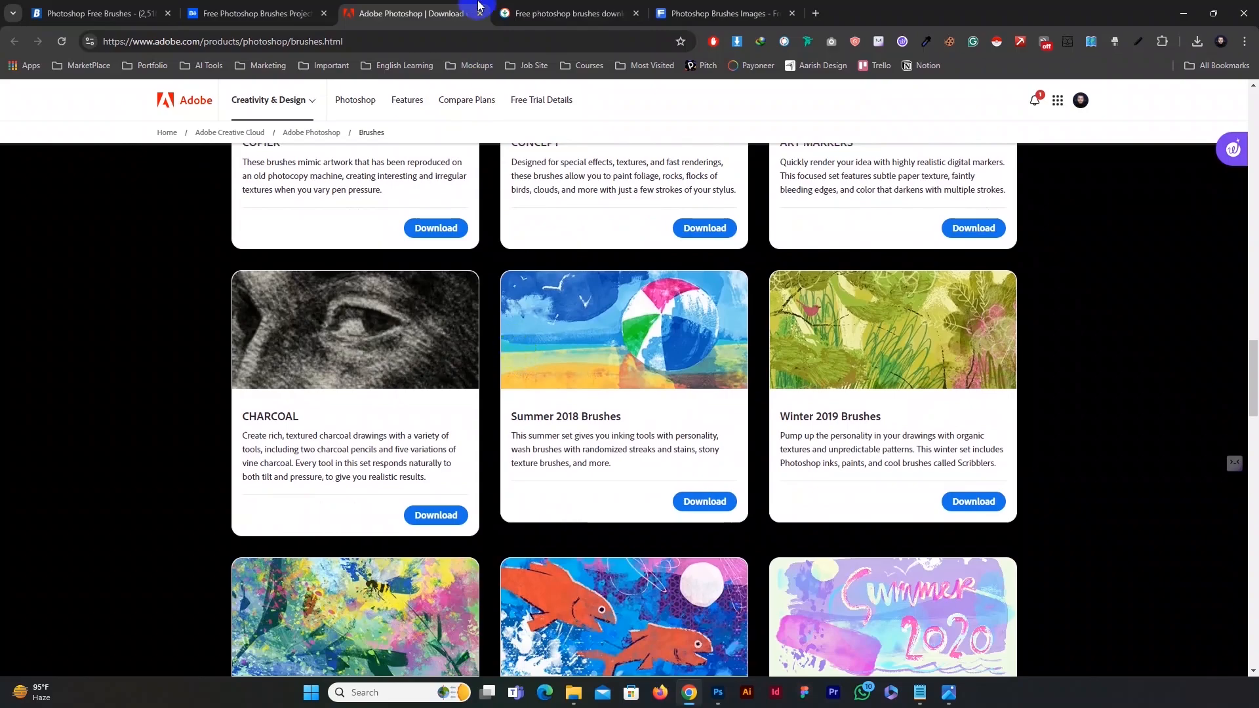
Step: Switch to the all-free-download.com Photoshop brushes page and look through its gallery of trending free brushes
left_click(551, 5)
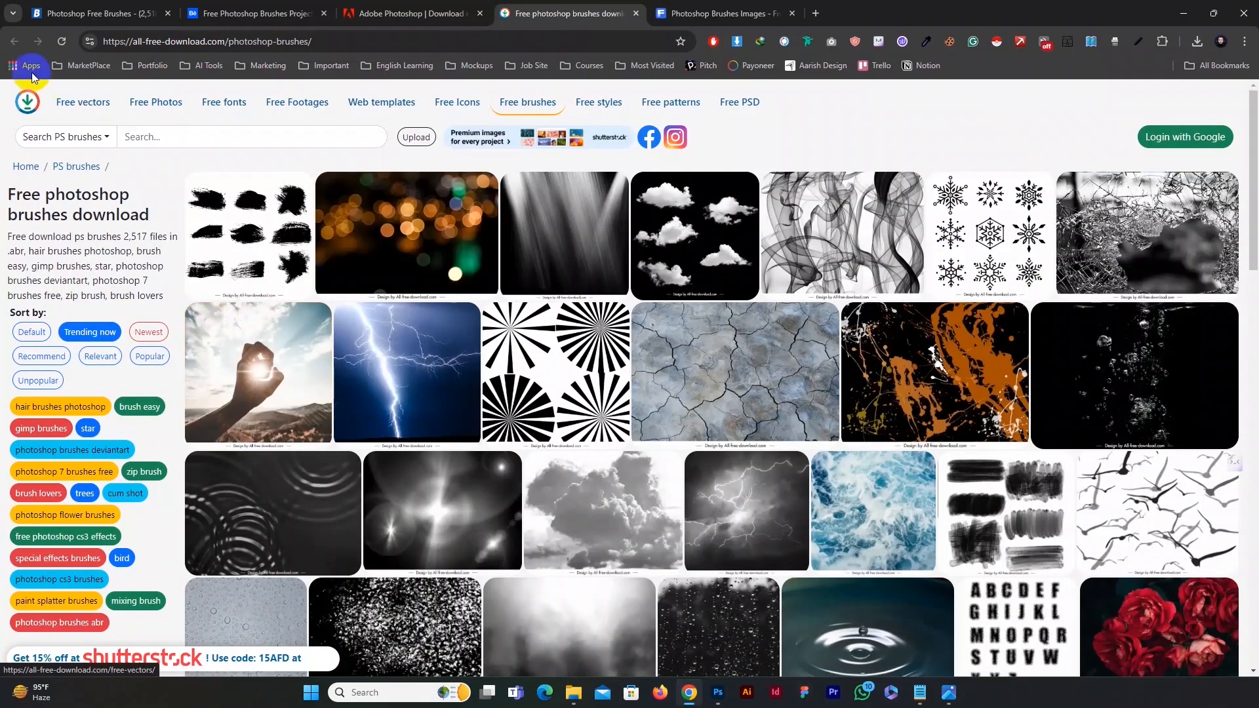
scroll(570, 367, "down", 4)
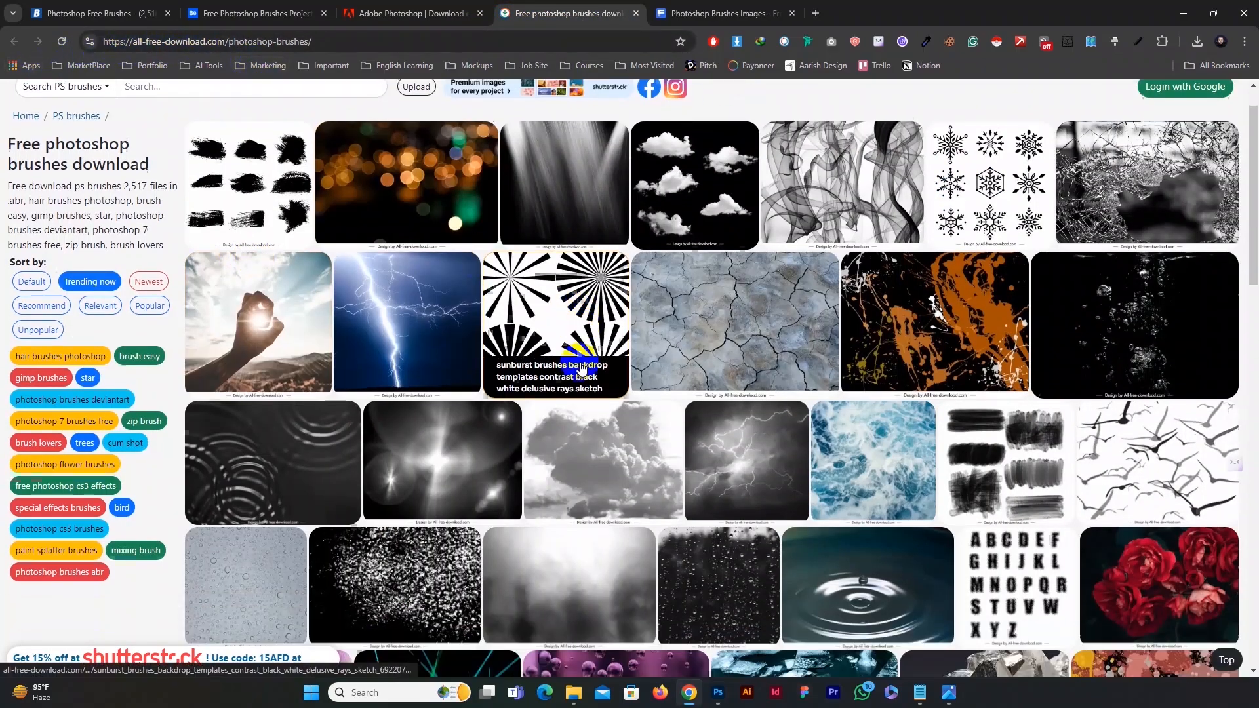
scroll(579, 368, "down", 10)
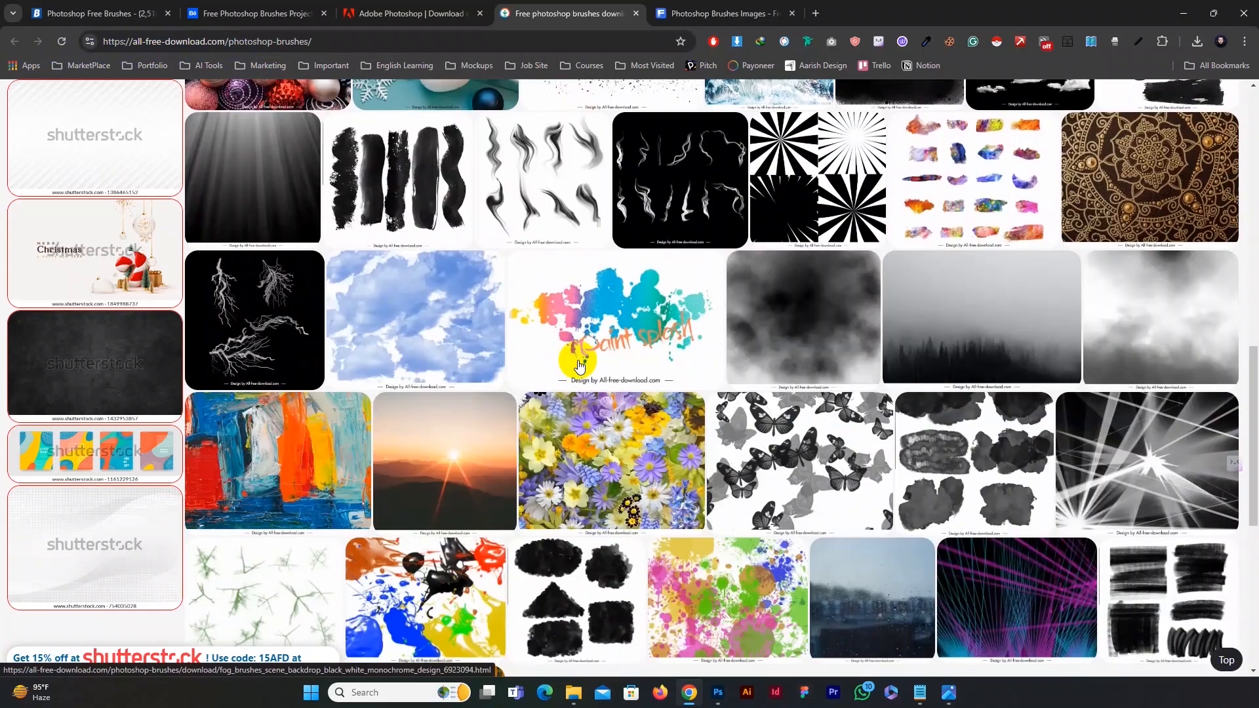
scroll(579, 369, "down", 3)
scroll(830, 209, "up", 1)
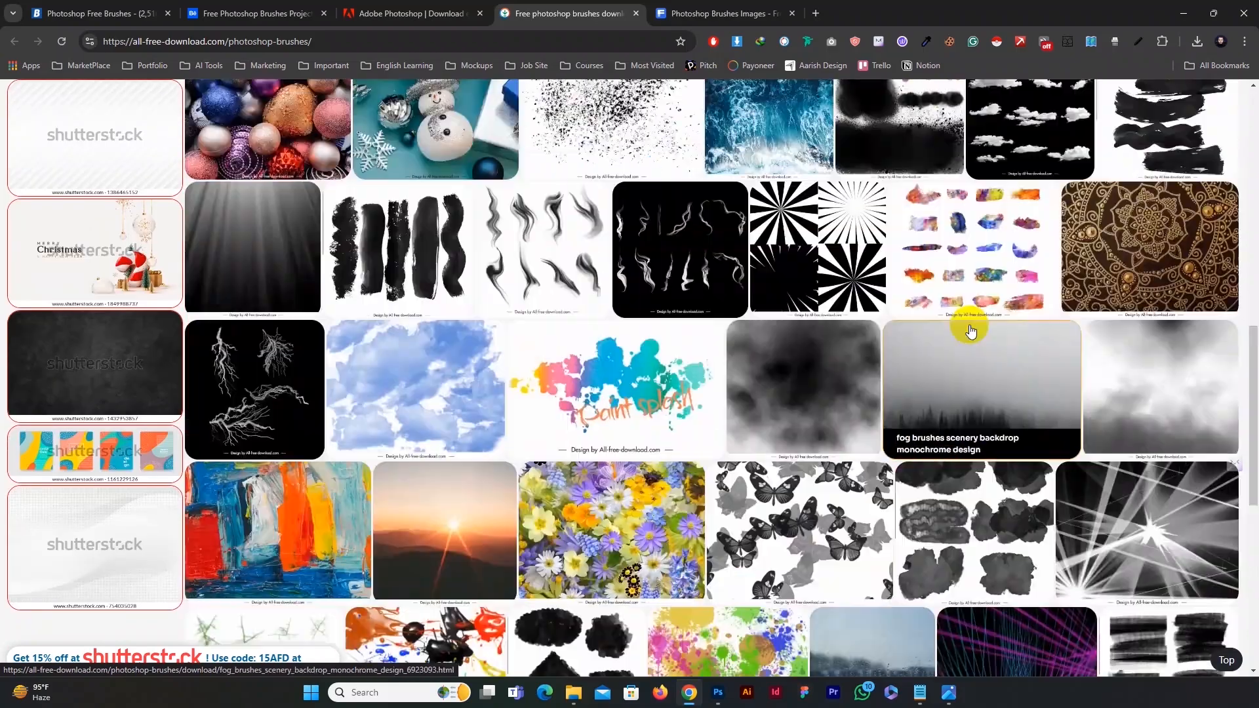
scroll(971, 326, "up", 10)
scroll(400, 341, "up", 2)
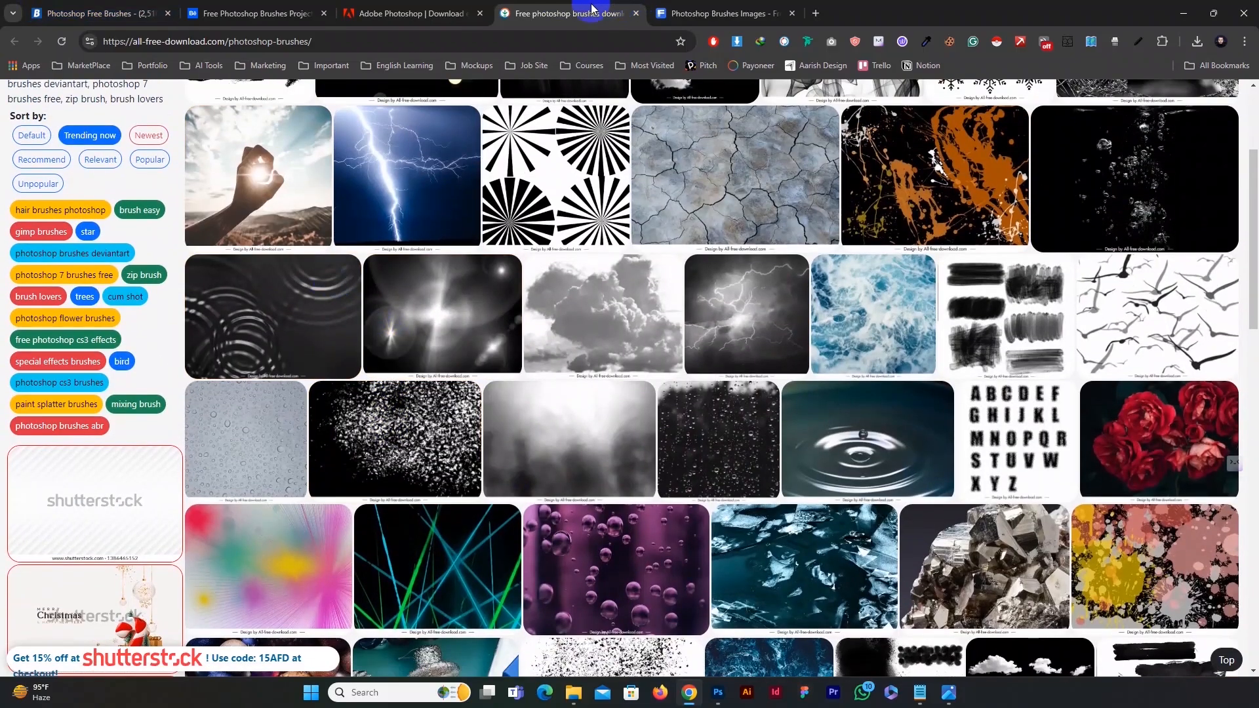
Step: Switch to the Freepik results for "photoshop brushes" and look through the brush stroke images and their creators
left_click(717, 11)
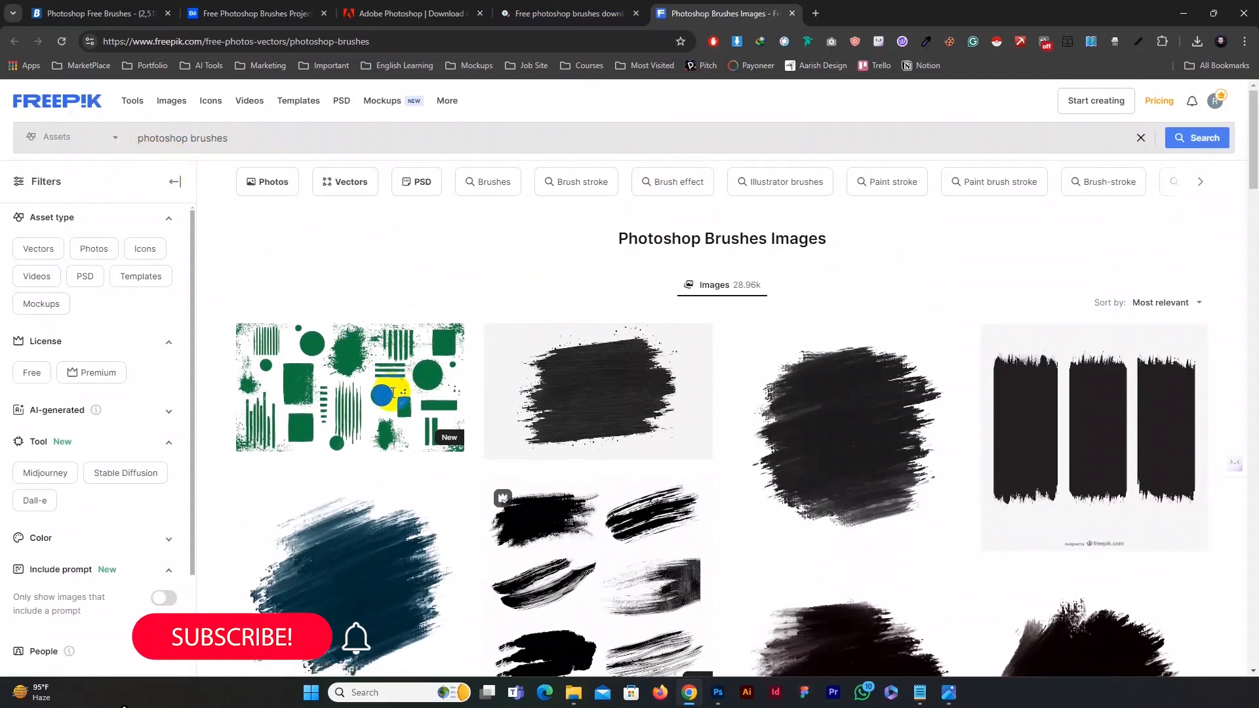
scroll(538, 396, "down", 2)
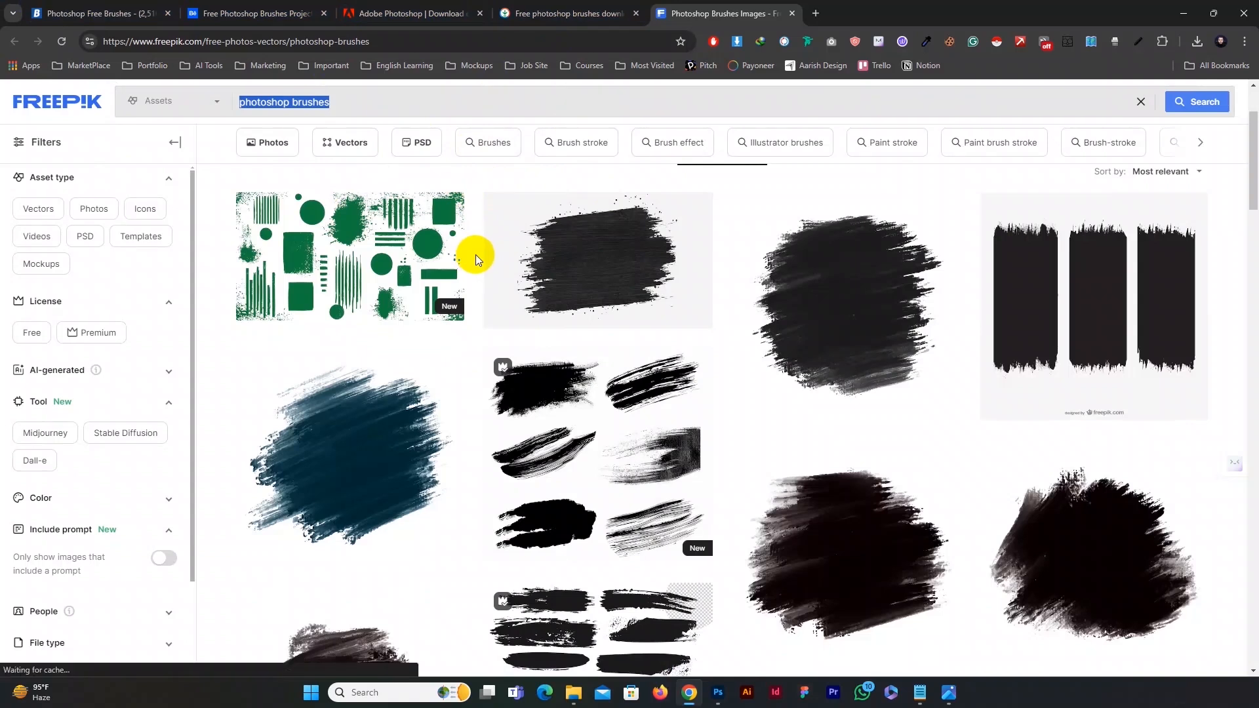
mouse_move(461, 236)
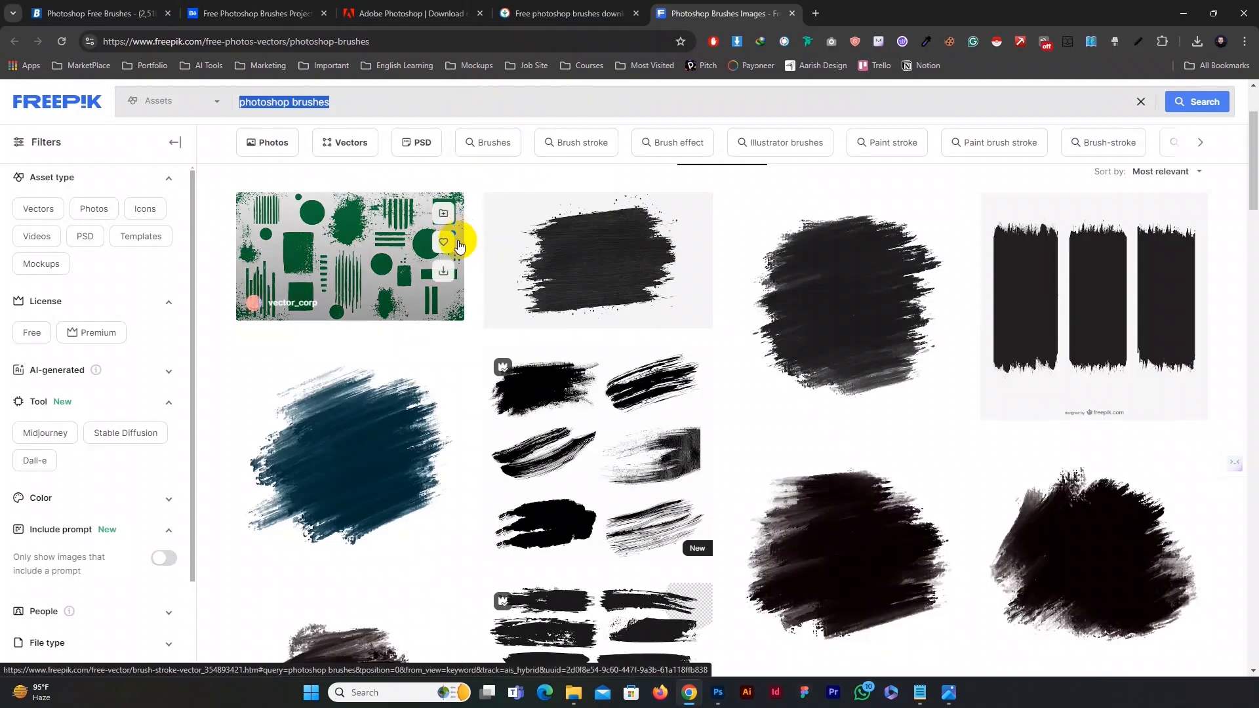
scroll(590, 273, "down", 6)
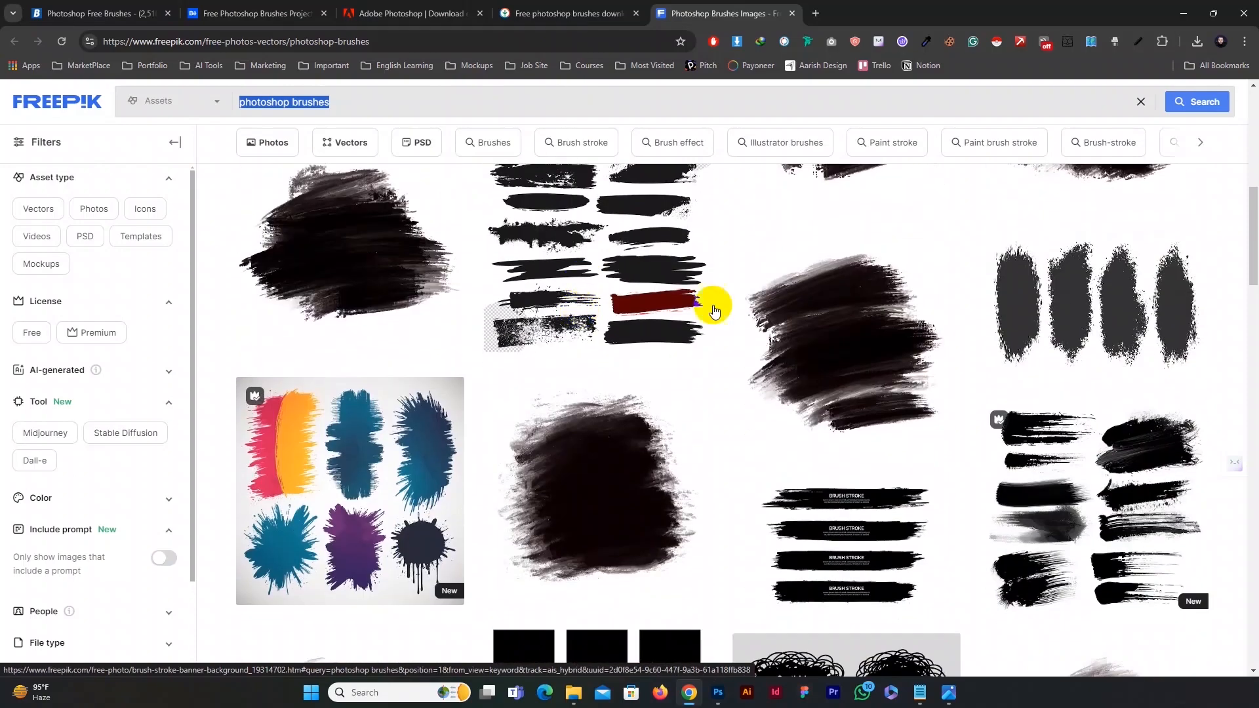
scroll(754, 307, "up", 10)
scroll(818, 396, "down", 5)
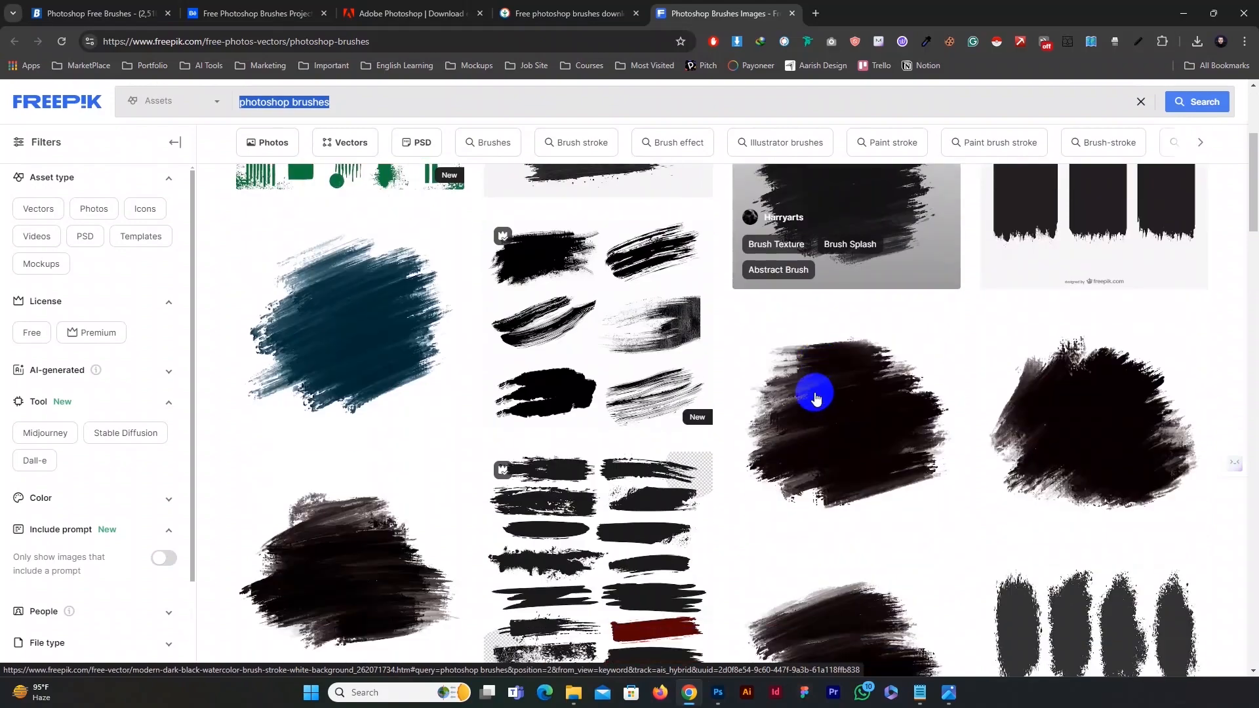
scroll(515, 375, "down", 3)
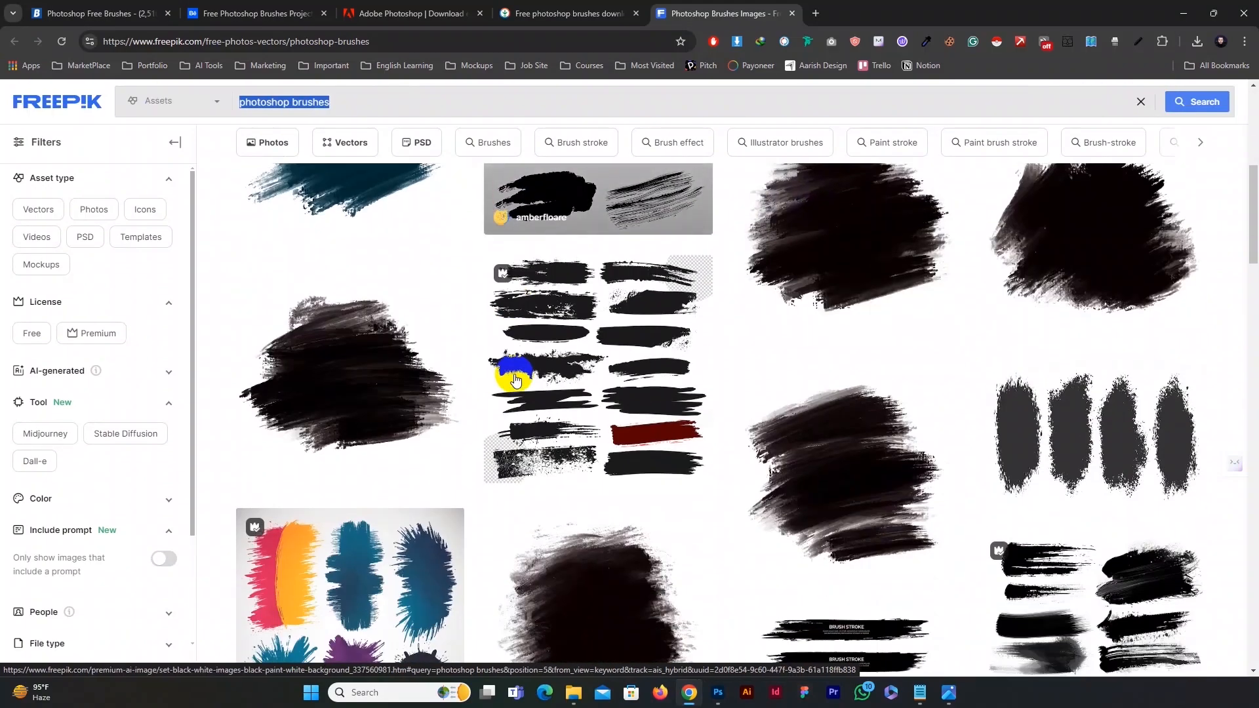
scroll(514, 379, "down", 3)
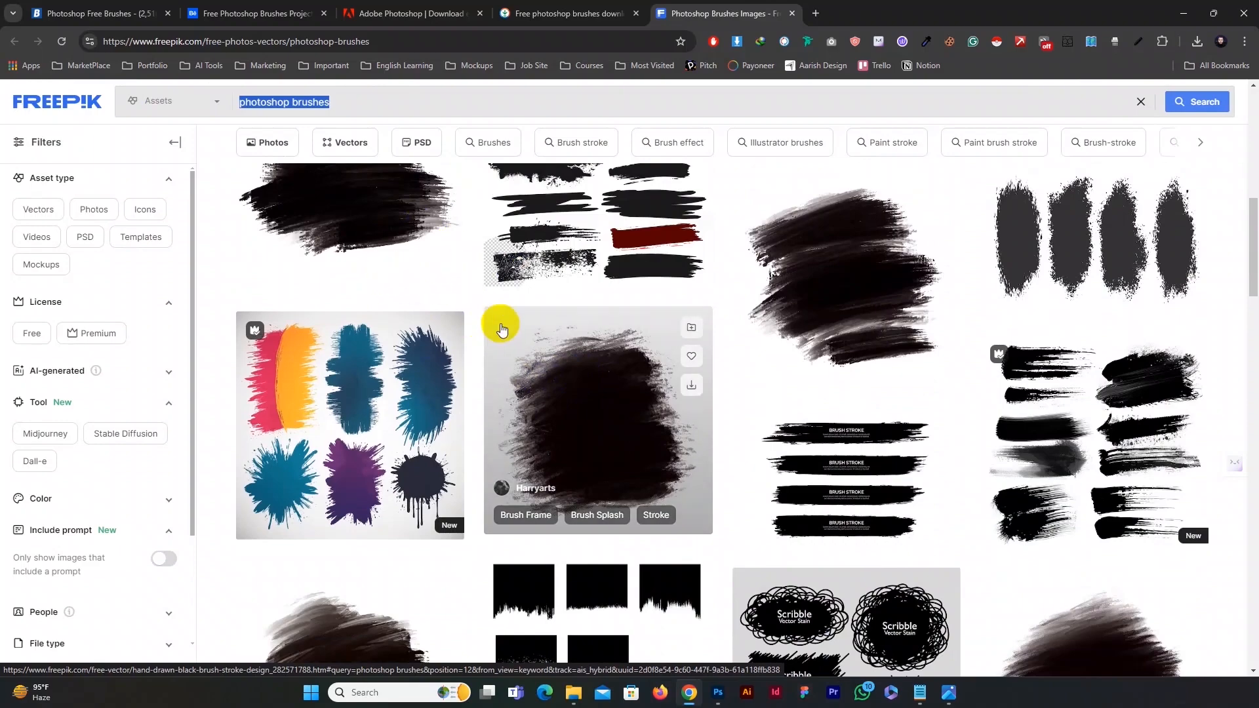
scroll(646, 387, "down", 3)
scroll(650, 394, "up", 10)
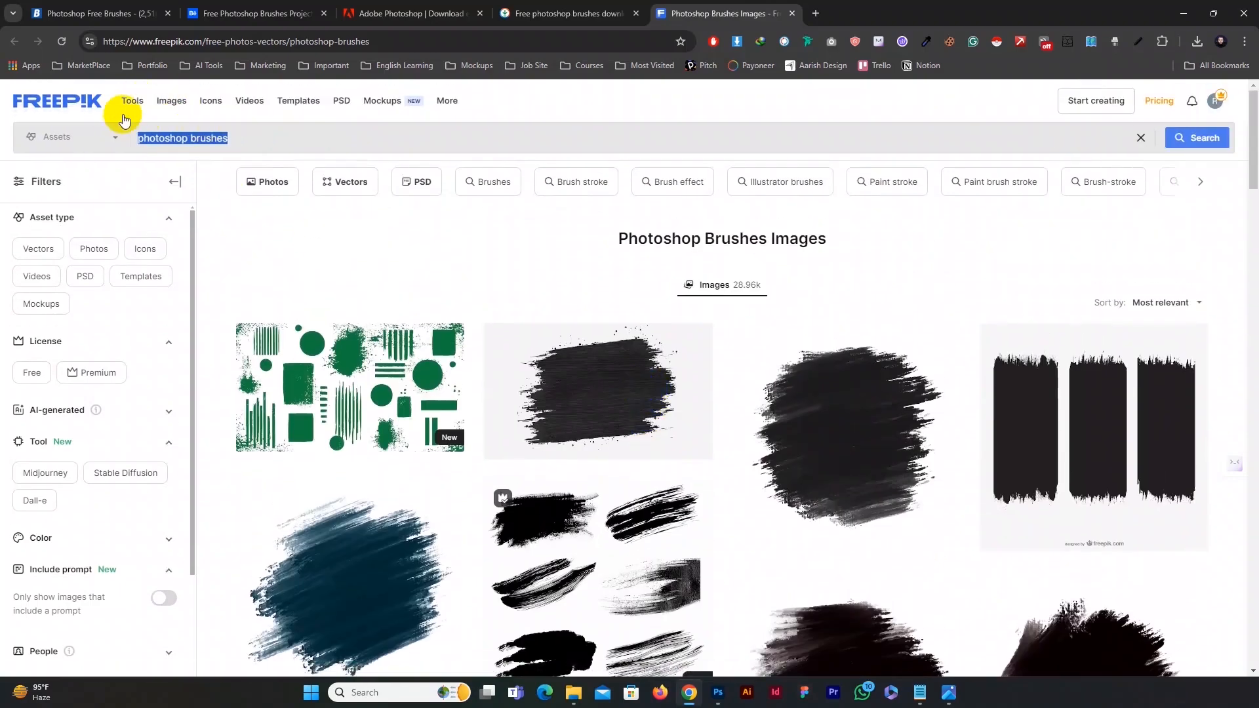
Step: Search Google for "brush photoshop" in a new browser tab and look through the image results
left_click(816, 13)
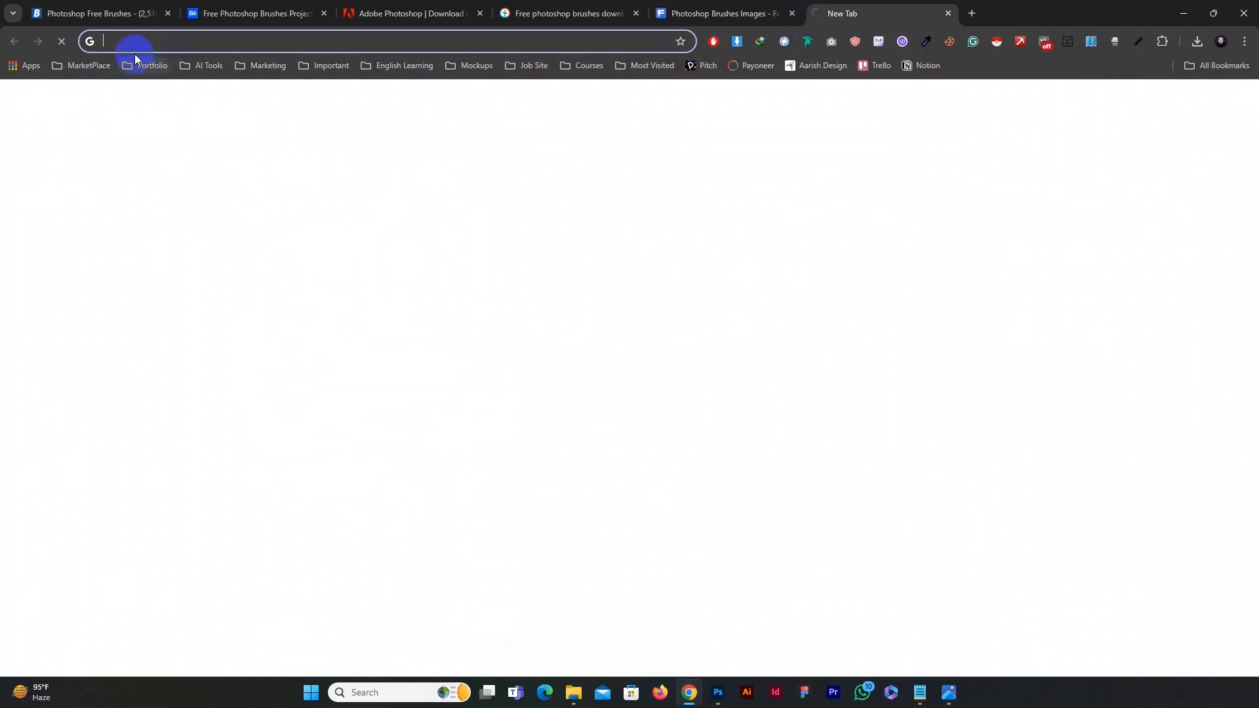
left_click(132, 41)
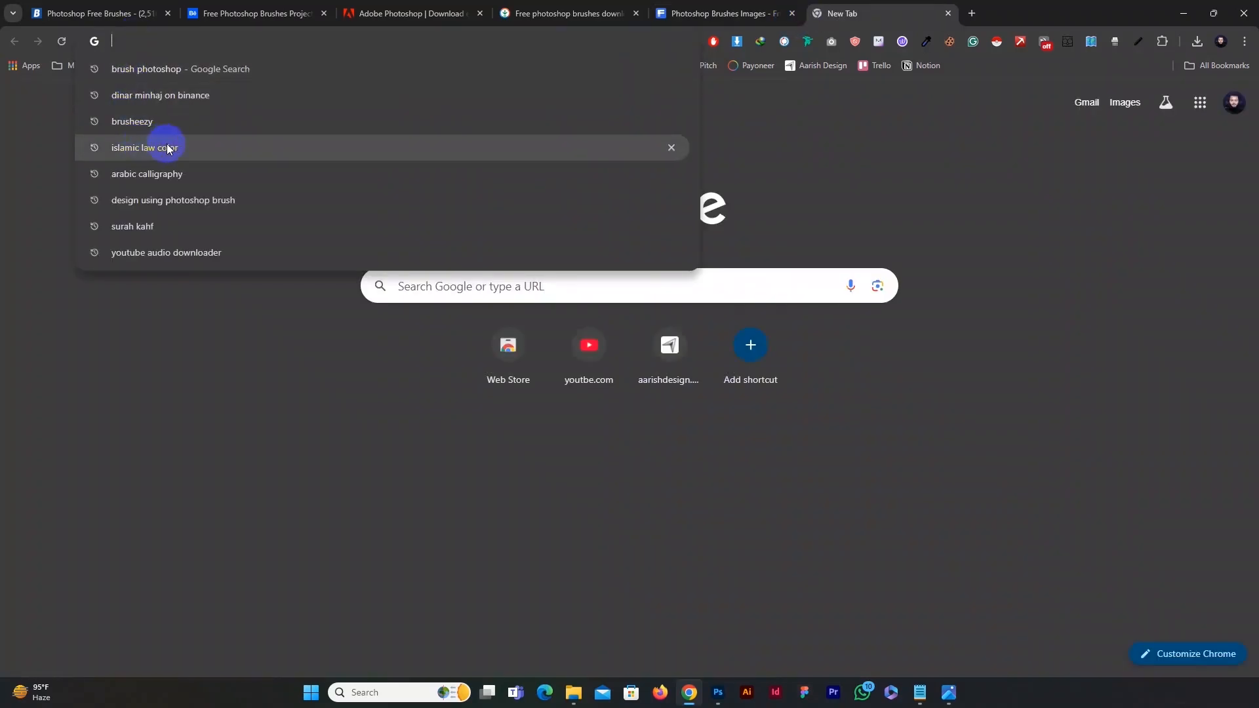
left_click(164, 69)
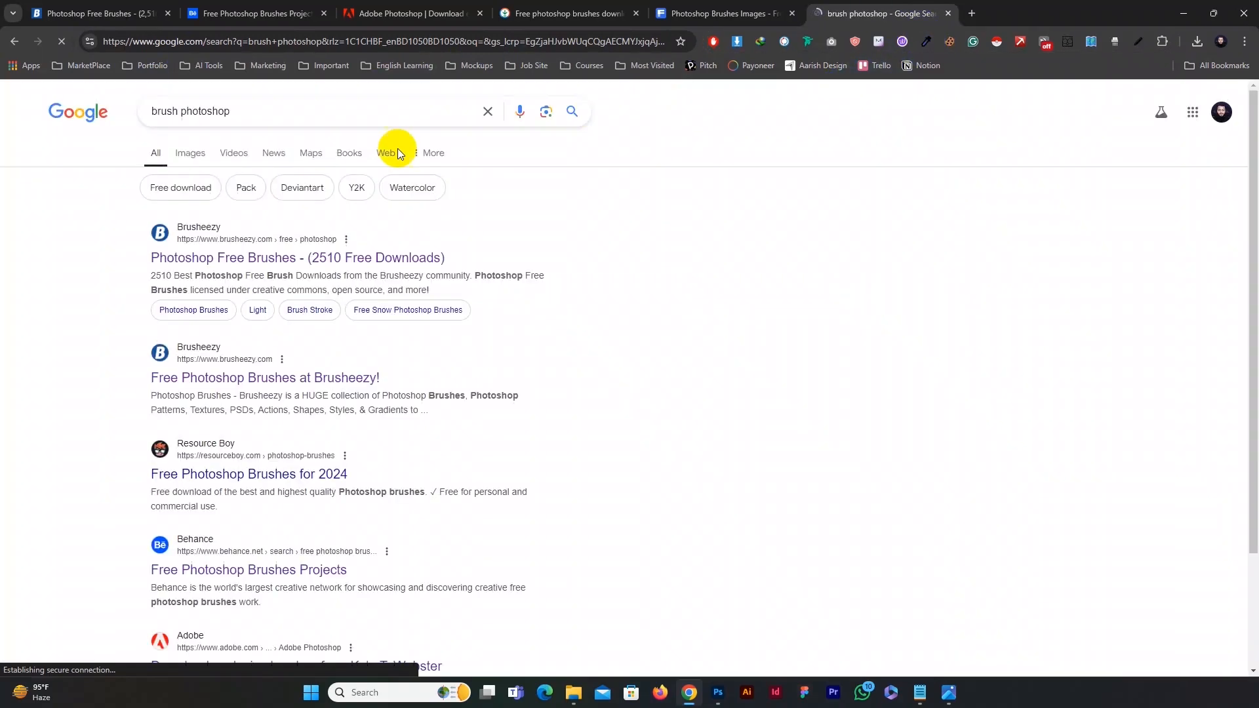
left_click(188, 155)
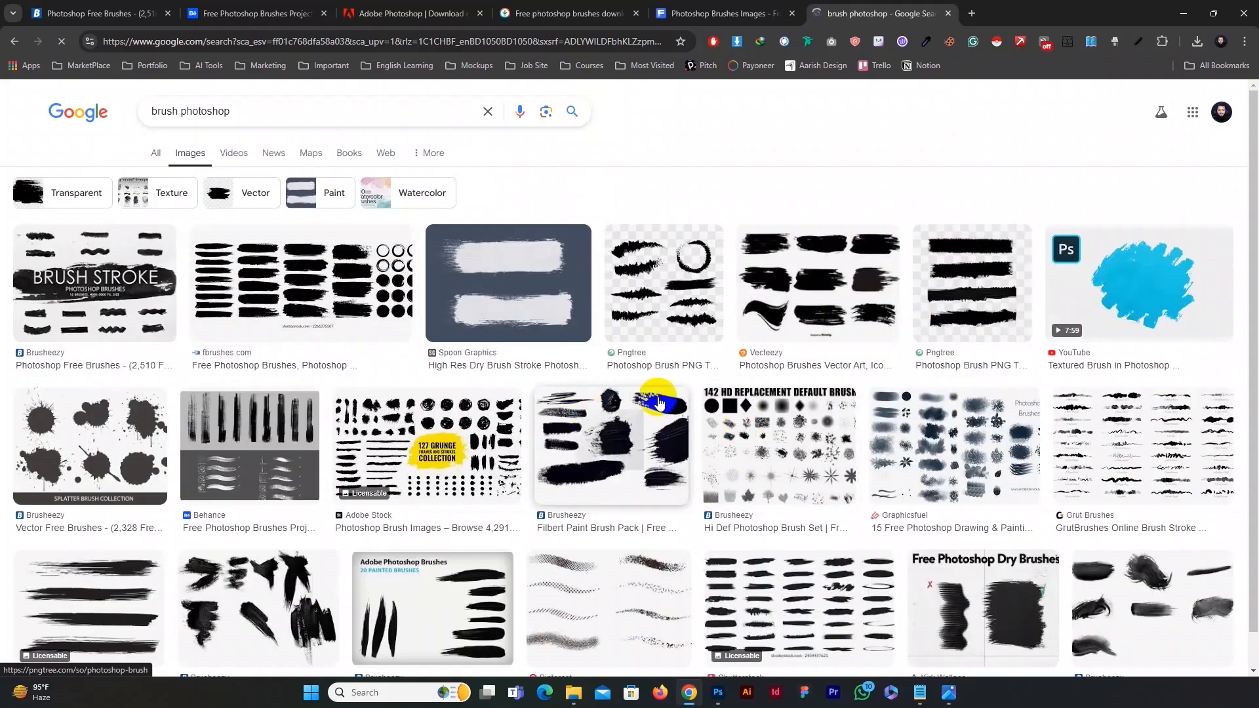
scroll(770, 436, "down", 8)
scroll(787, 462, "down", 1)
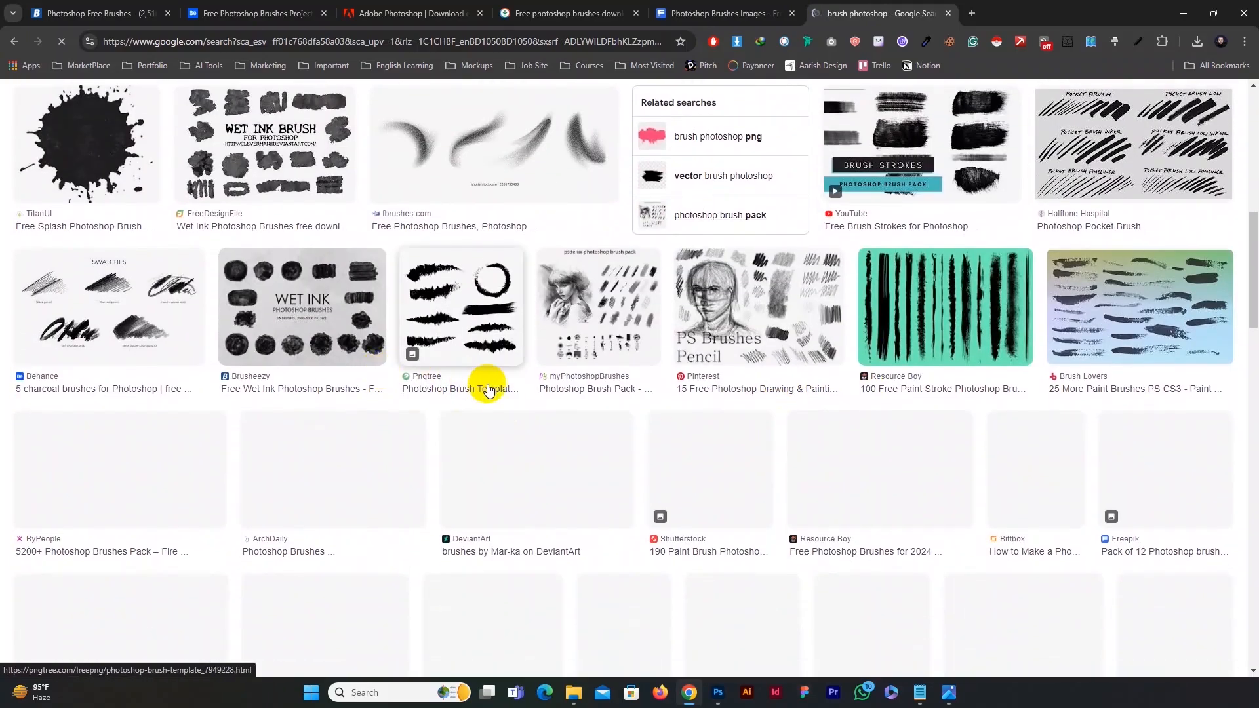
scroll(487, 387, "up", 2)
Step: Return to the Freepik brush results and open the page of a modern black brush stroke vector
left_click(742, 6)
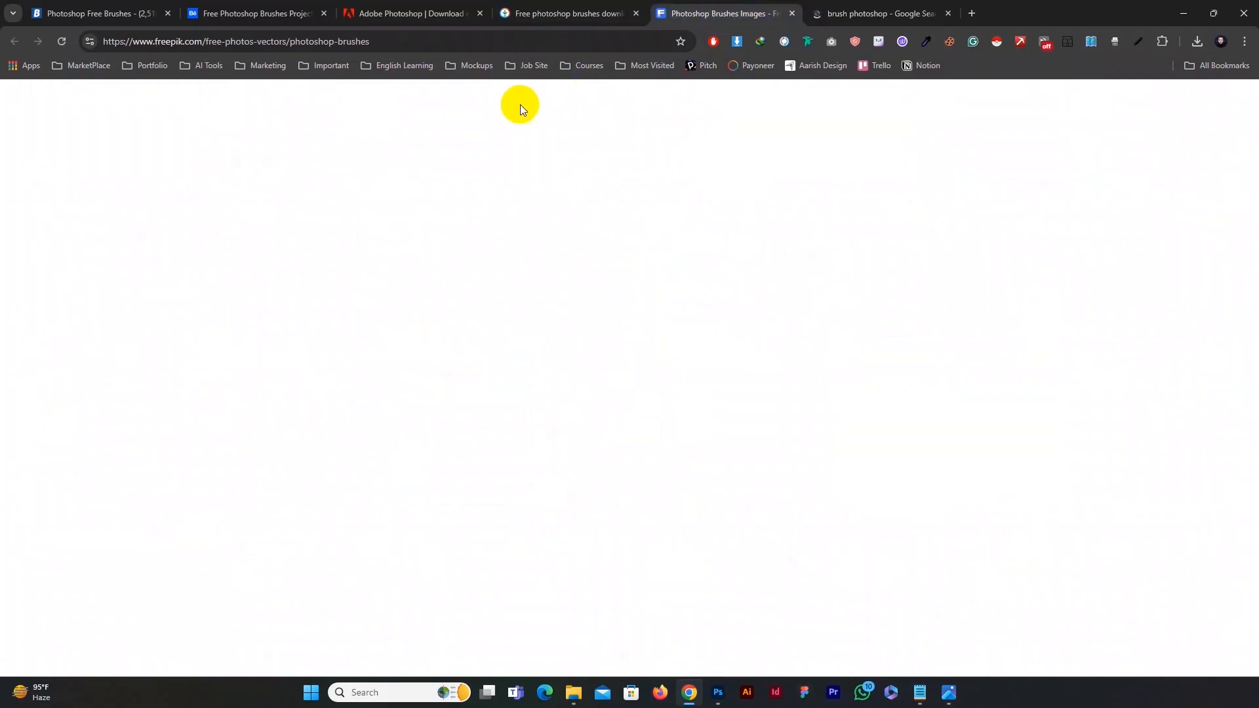
scroll(610, 285, "down", 6)
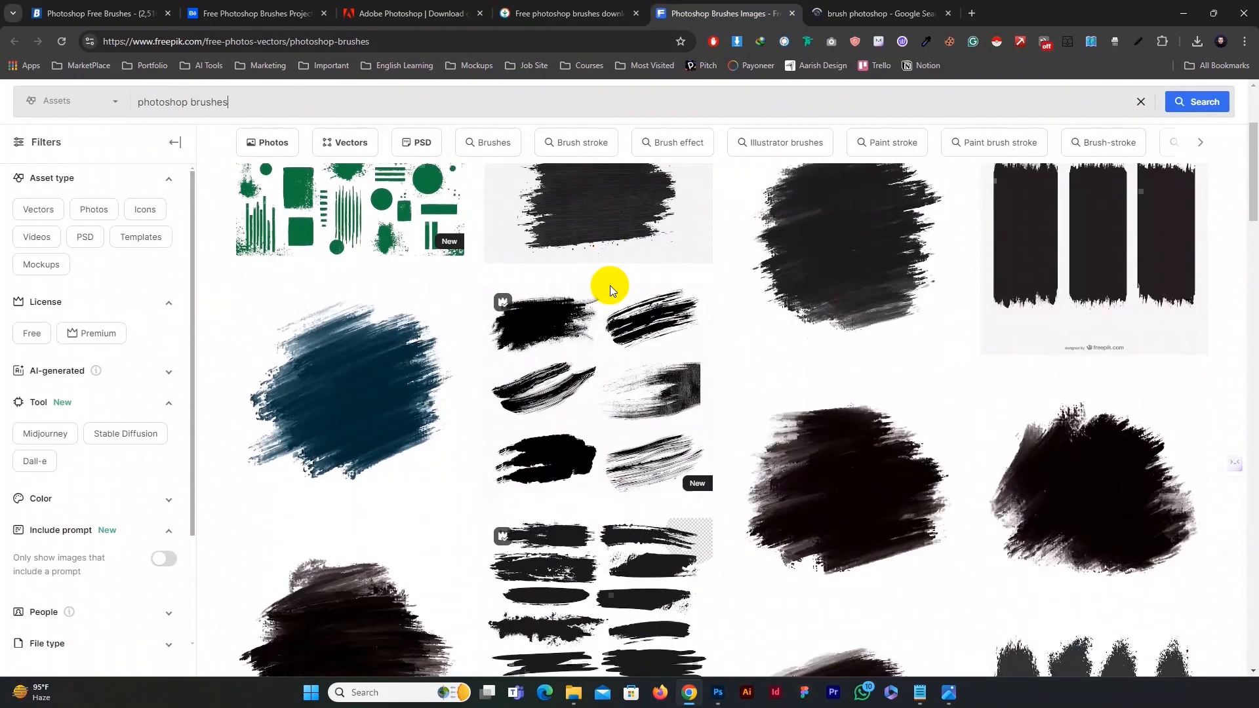
scroll(609, 285, "down", 10)
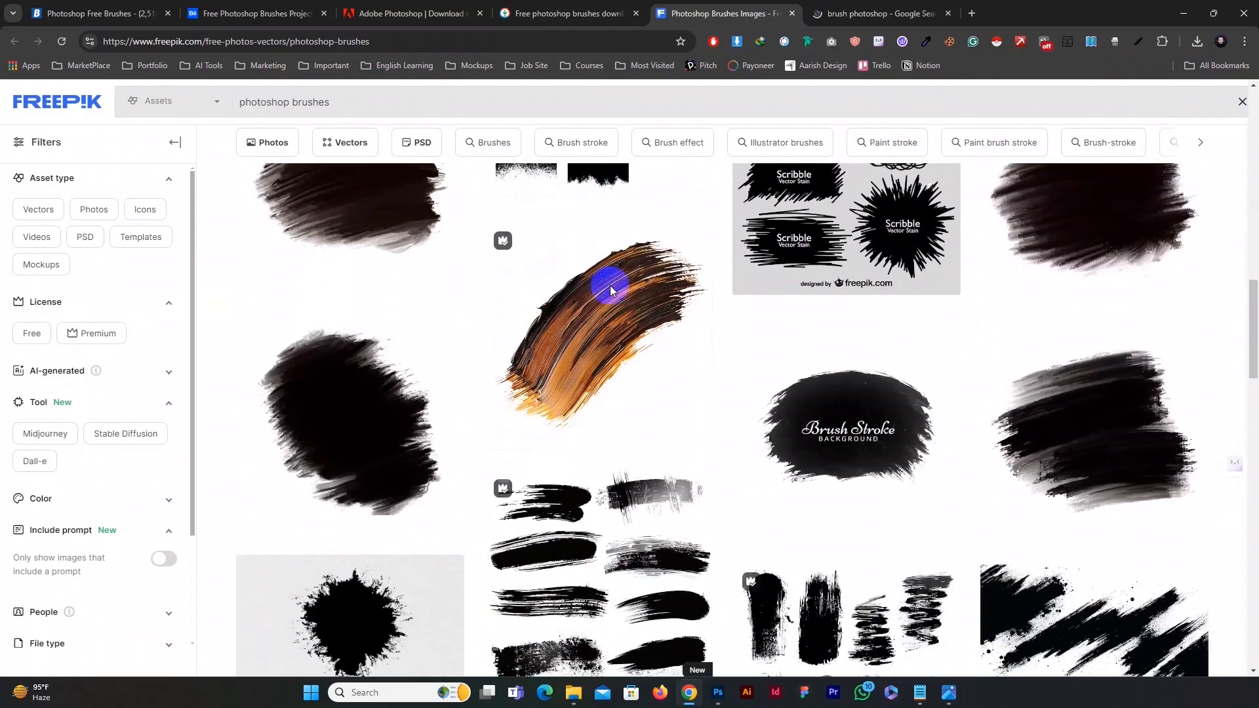
scroll(610, 286, "down", 4)
scroll(604, 280, "down", 2)
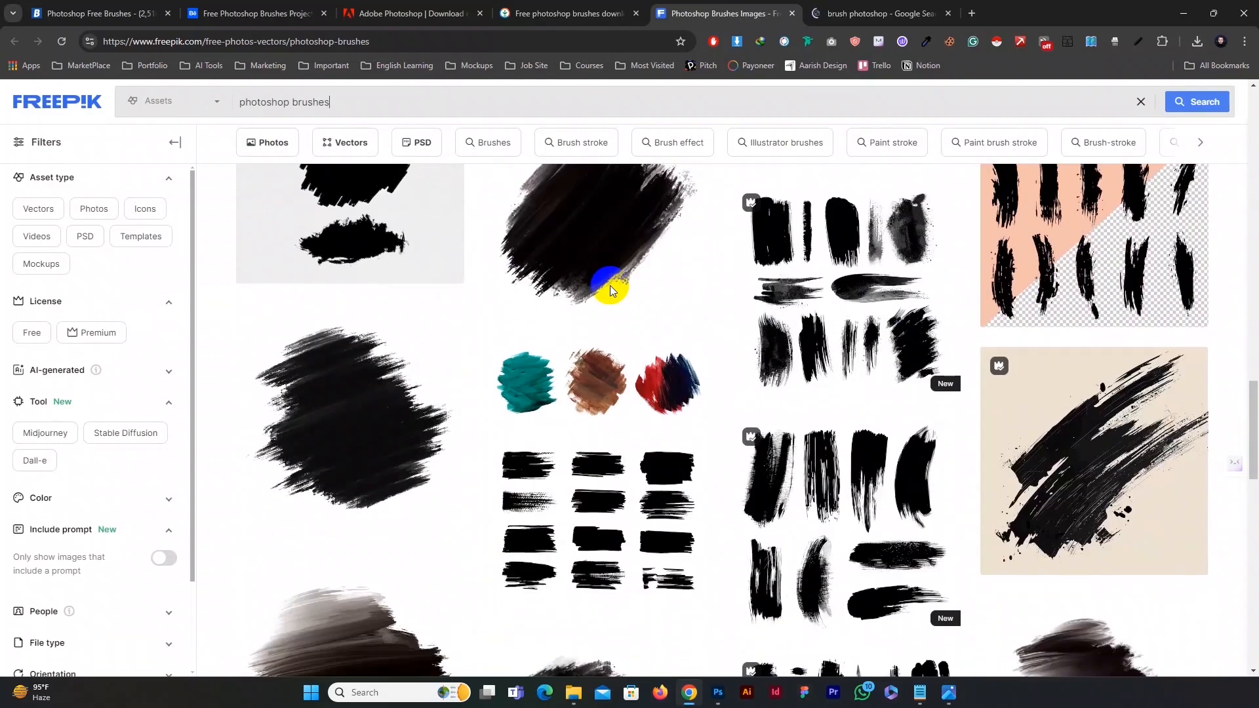
scroll(607, 280, "up", 2)
left_click(586, 357)
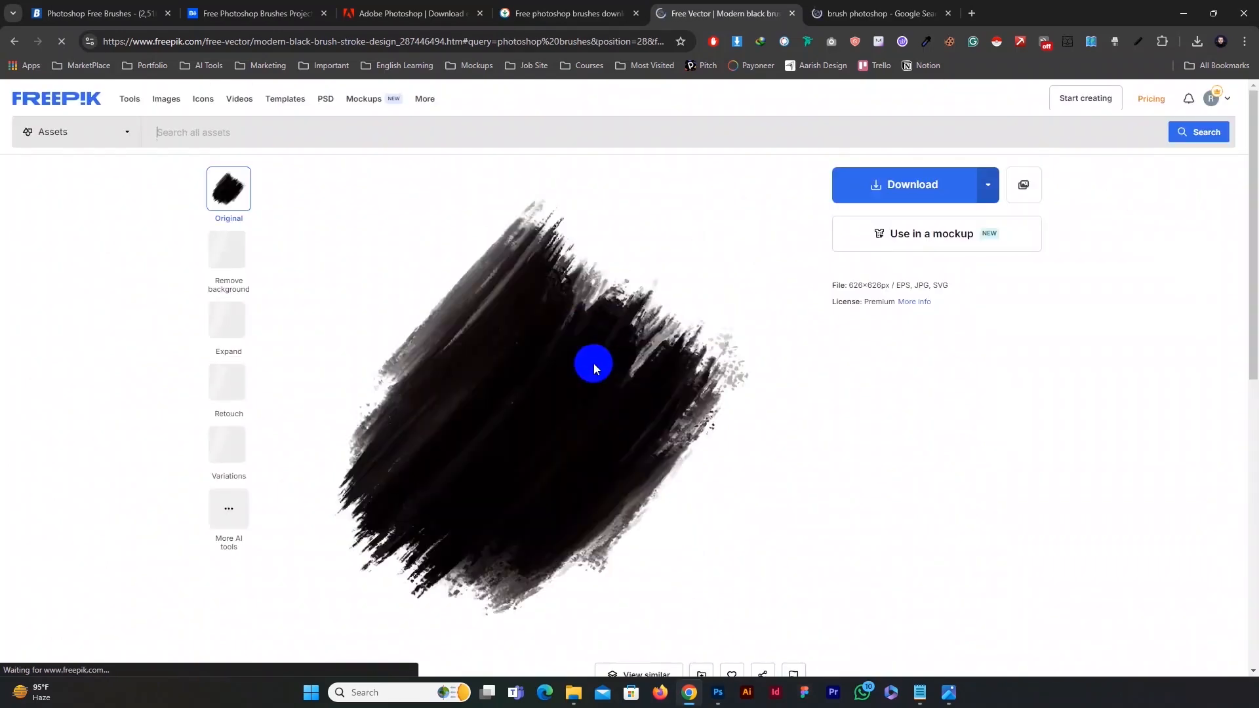
Step: Copy the black brush stroke image, switch to Photoshop, paste it into the blank document and shift it upward
right_click(495, 356)
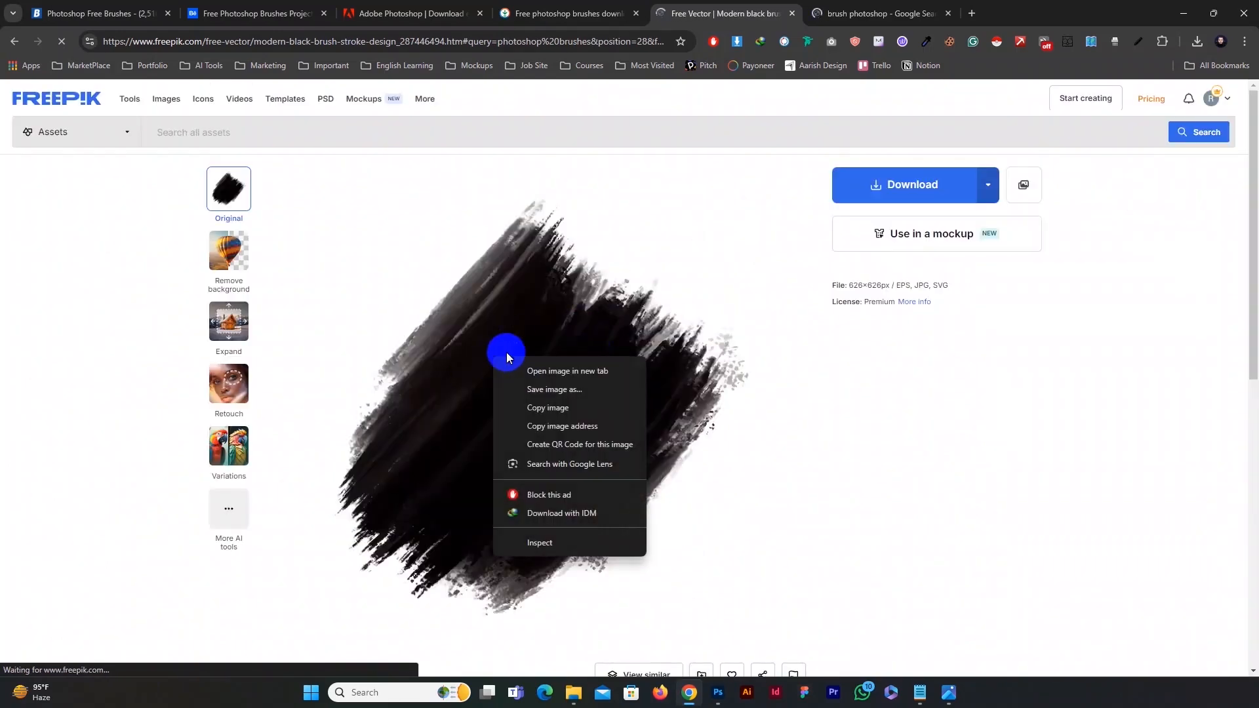
left_click(549, 408)
left_click(718, 693)
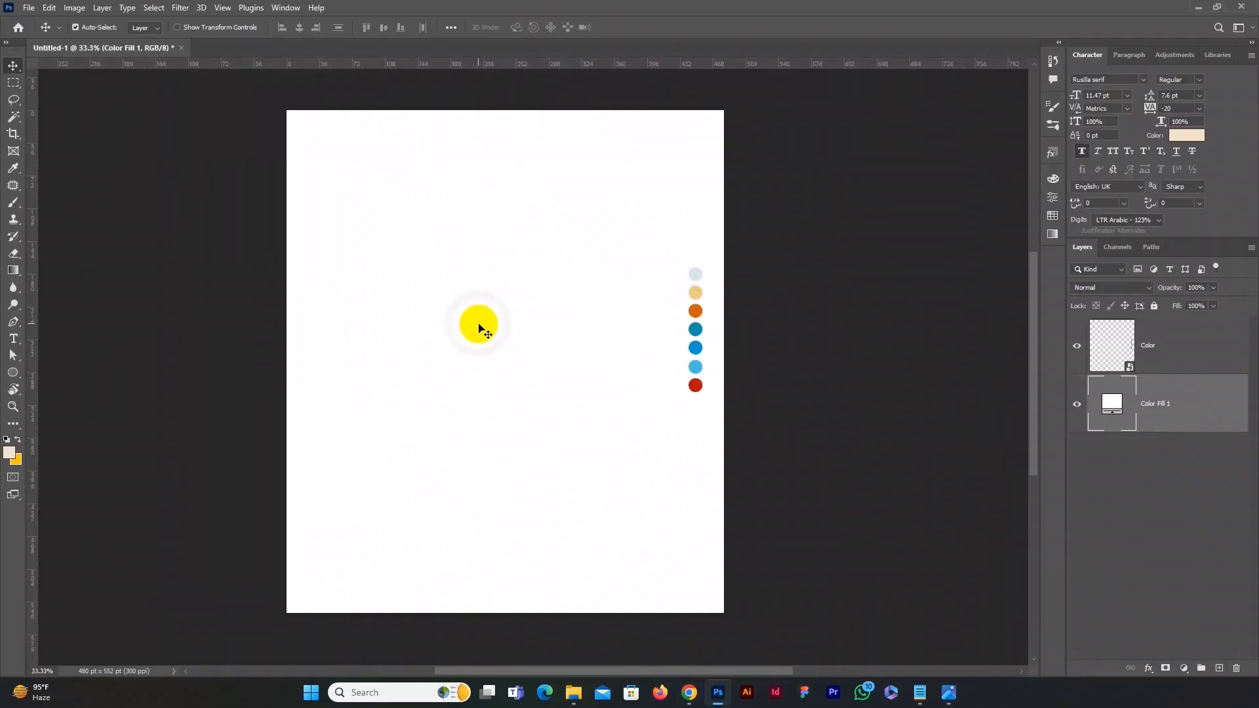
key("ctrl+v")
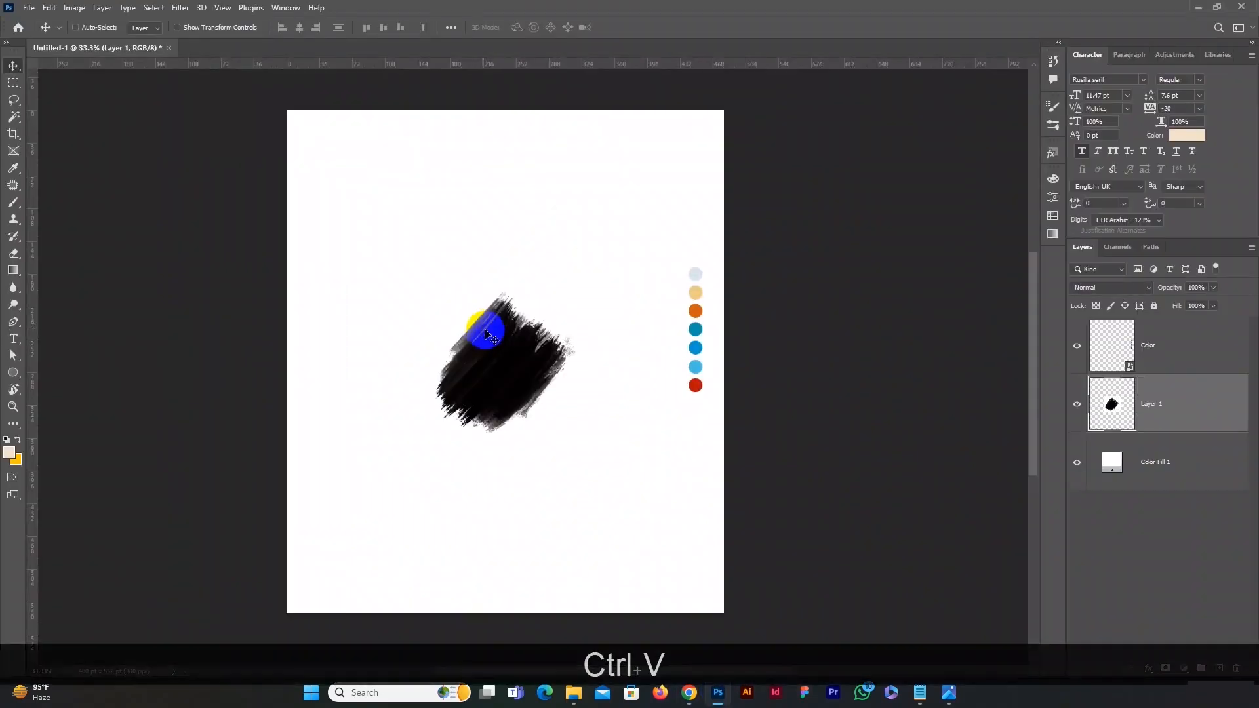
left_click_drag(498, 344, 475, 319)
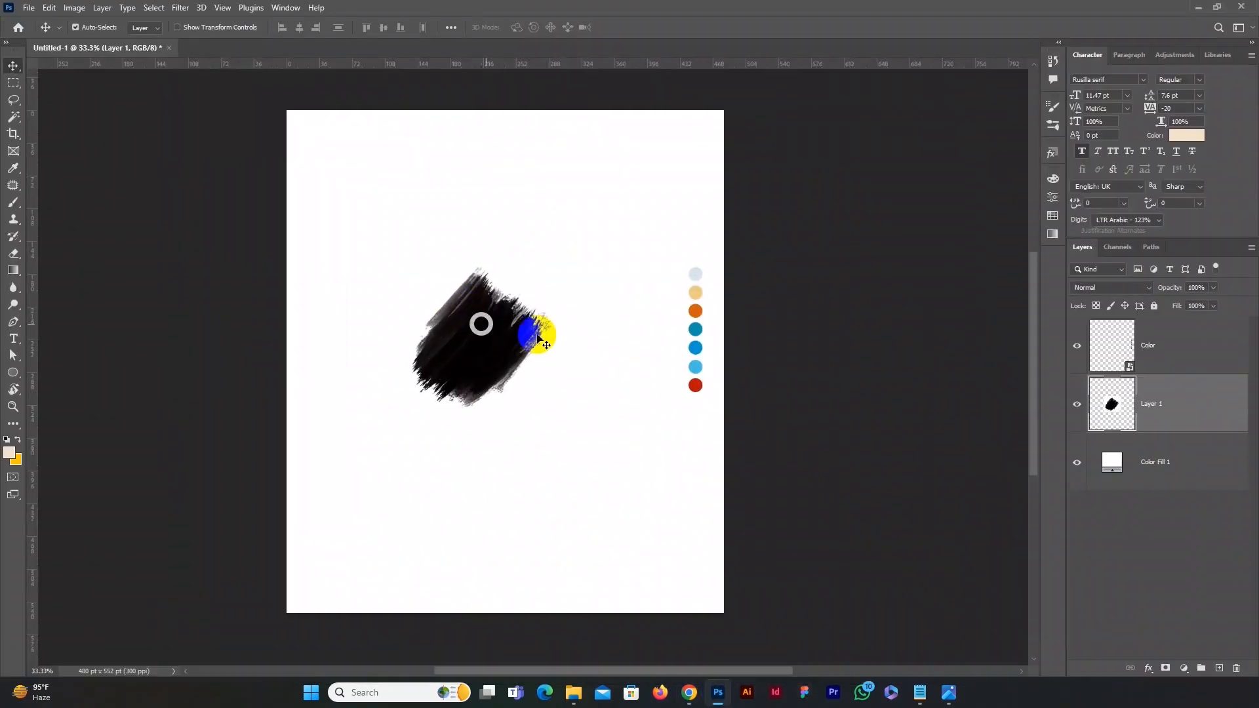
Step: Hide the Color layer, centre the stroke horizontally and define it as a brush preset named Sampled Brush 41
left_click(1078, 348)
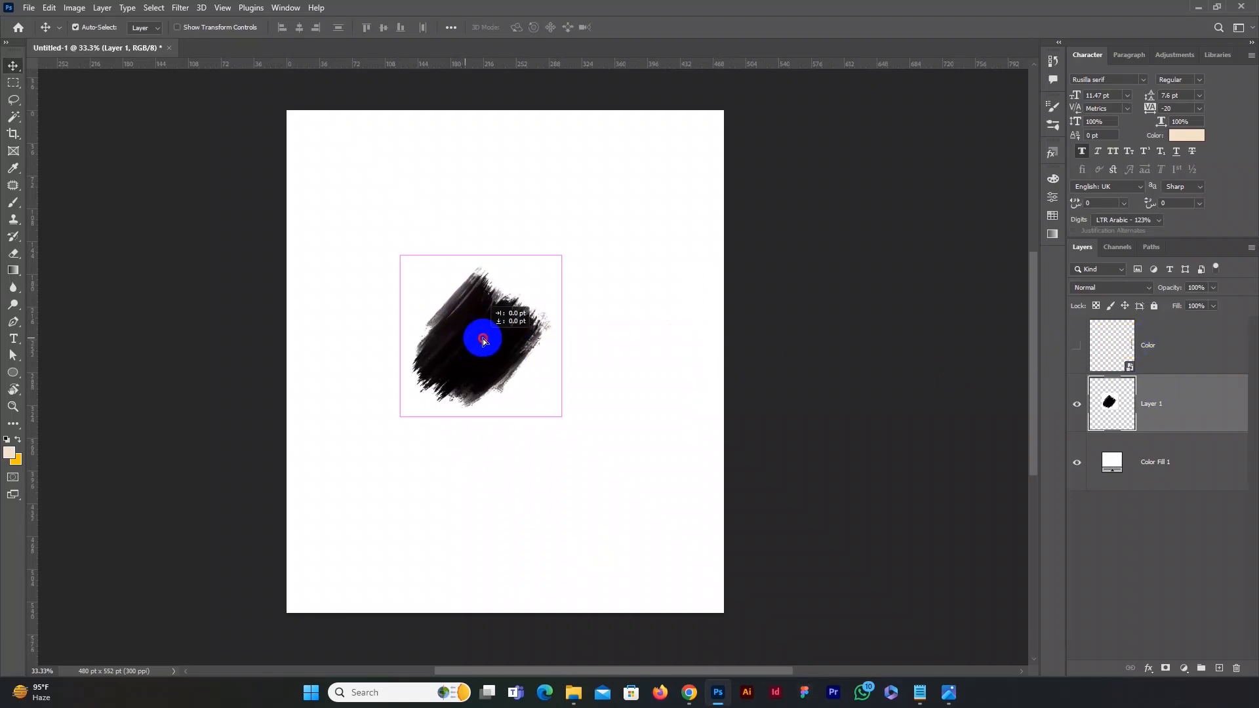
left_click_drag(484, 337, 508, 338)
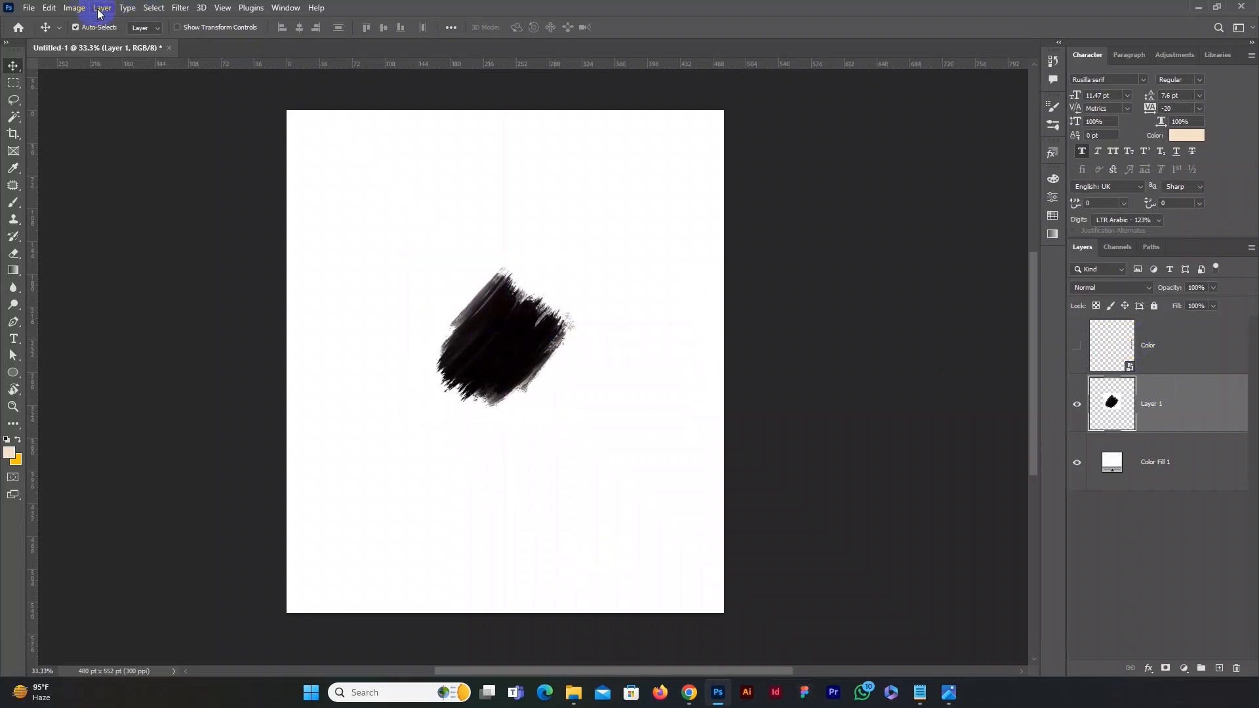
left_click(49, 7)
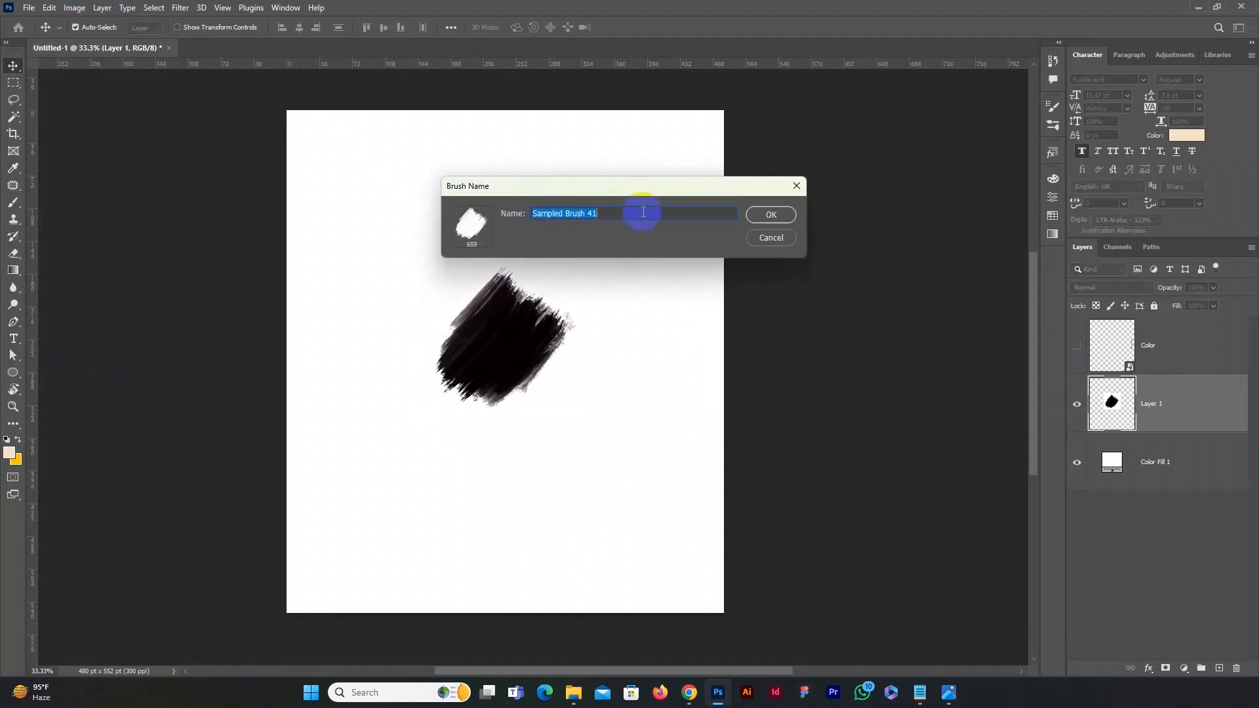
left_click(770, 221)
Step: Test the new stroke brush by stamping it four times in cream around the upper part of the canvas
key("b")
left_click(667, 155)
left_click(696, 302)
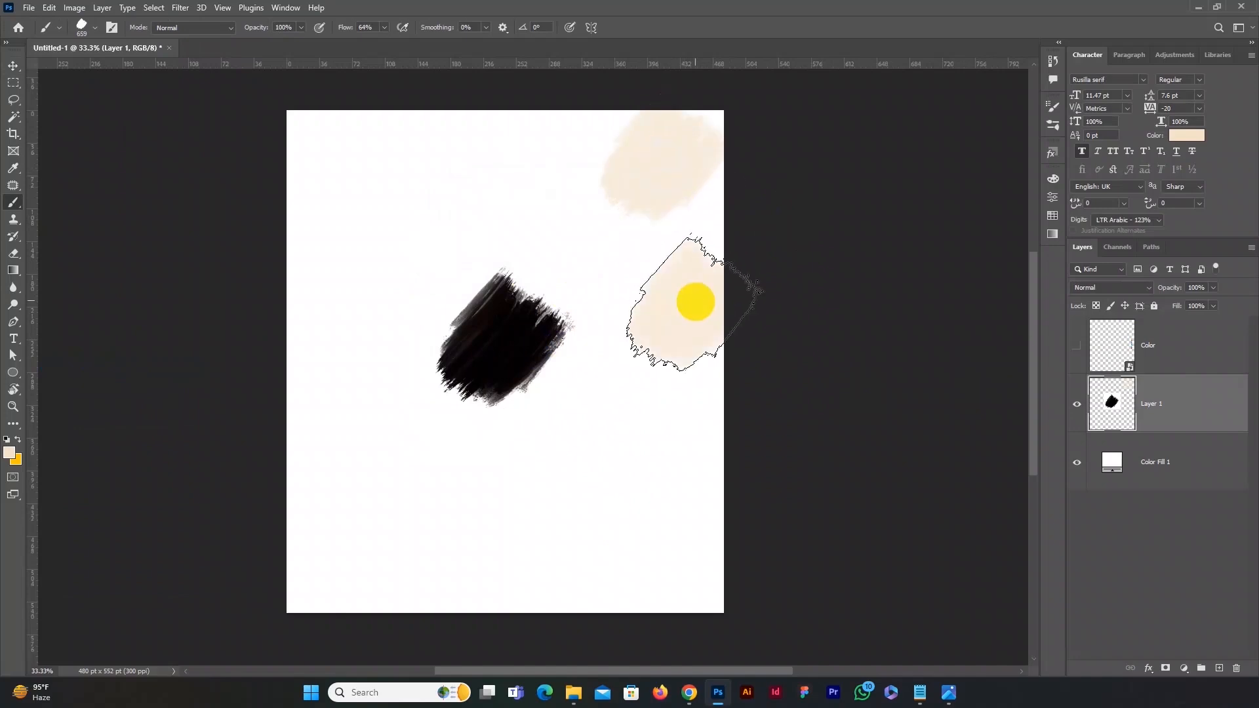
left_click(611, 188)
left_click(469, 191)
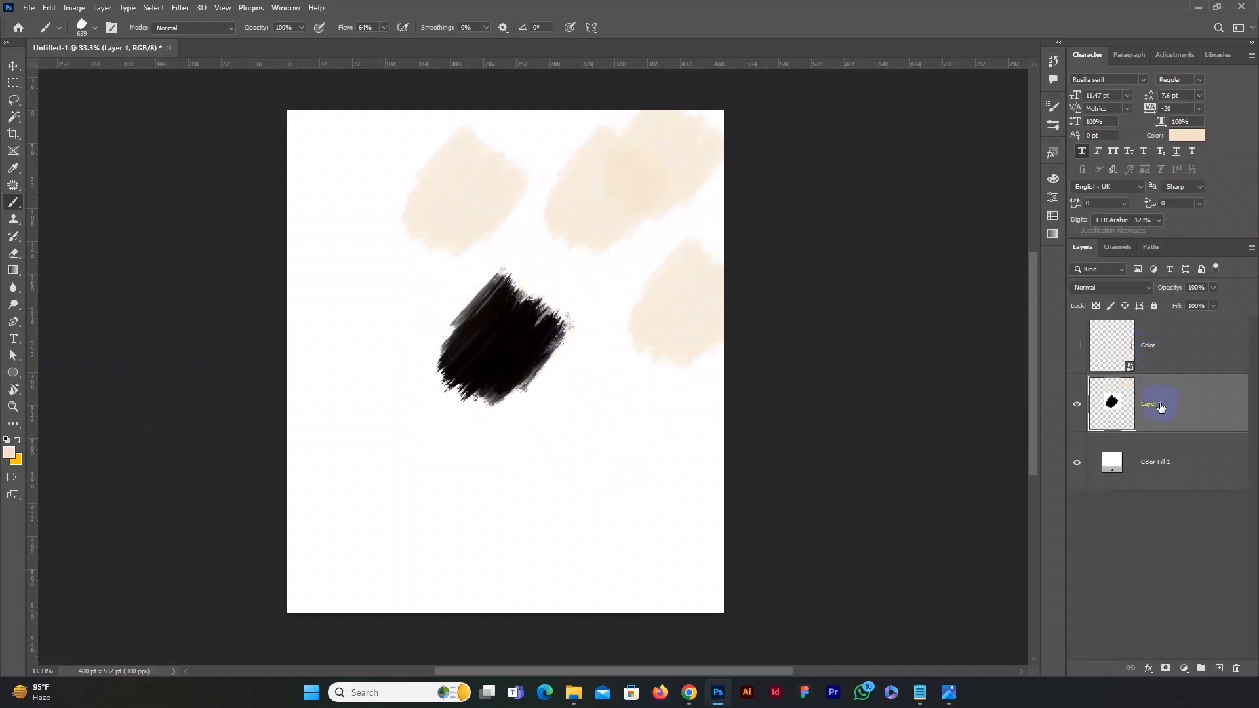
Step: Replace the layer holding the pasted stroke and test stamps with an empty layer between Color and Color Fill 1
key("Delete")
left_click(1152, 344)
key("Delete")
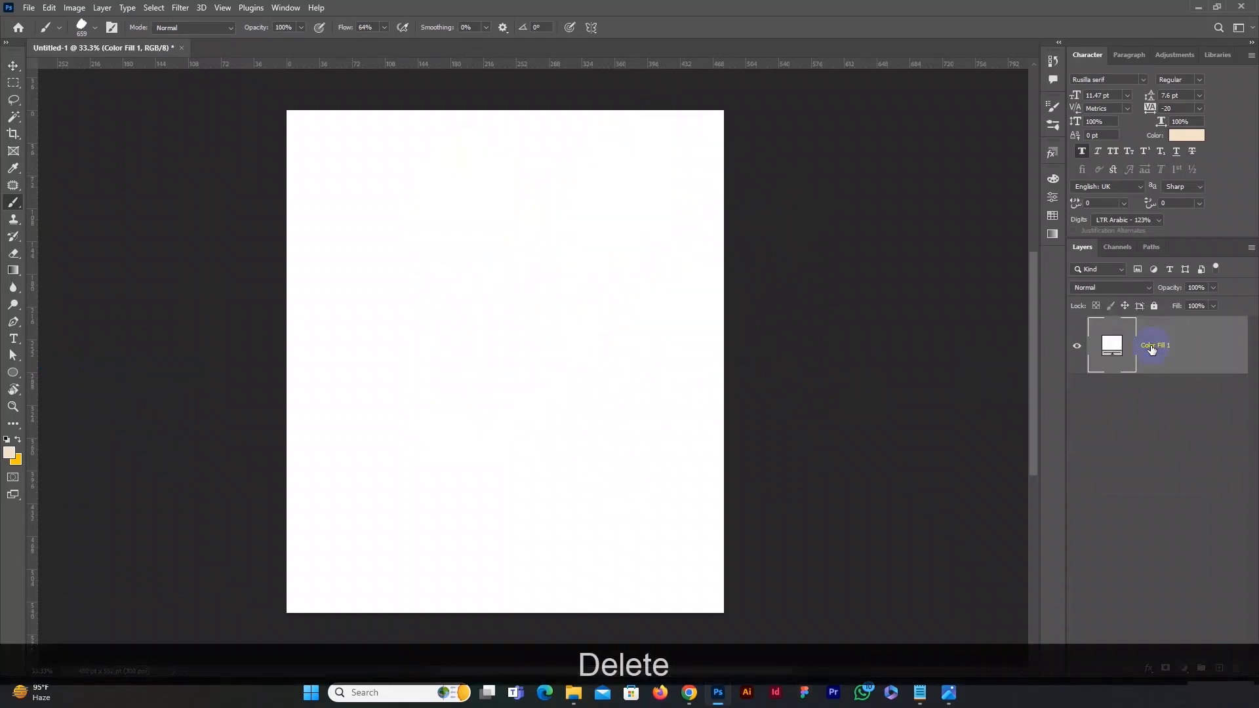
key("ctrl+z")
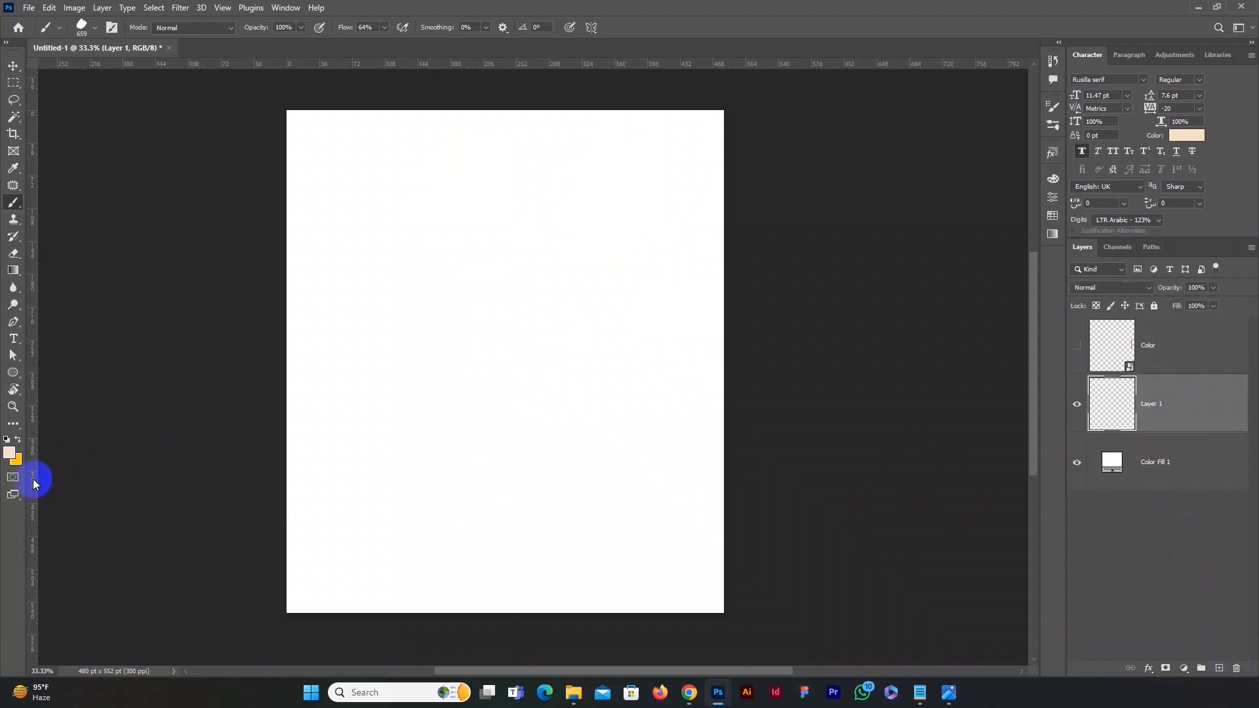
Step: Set the foreground colour to dark blue 26269d
left_click(10, 453)
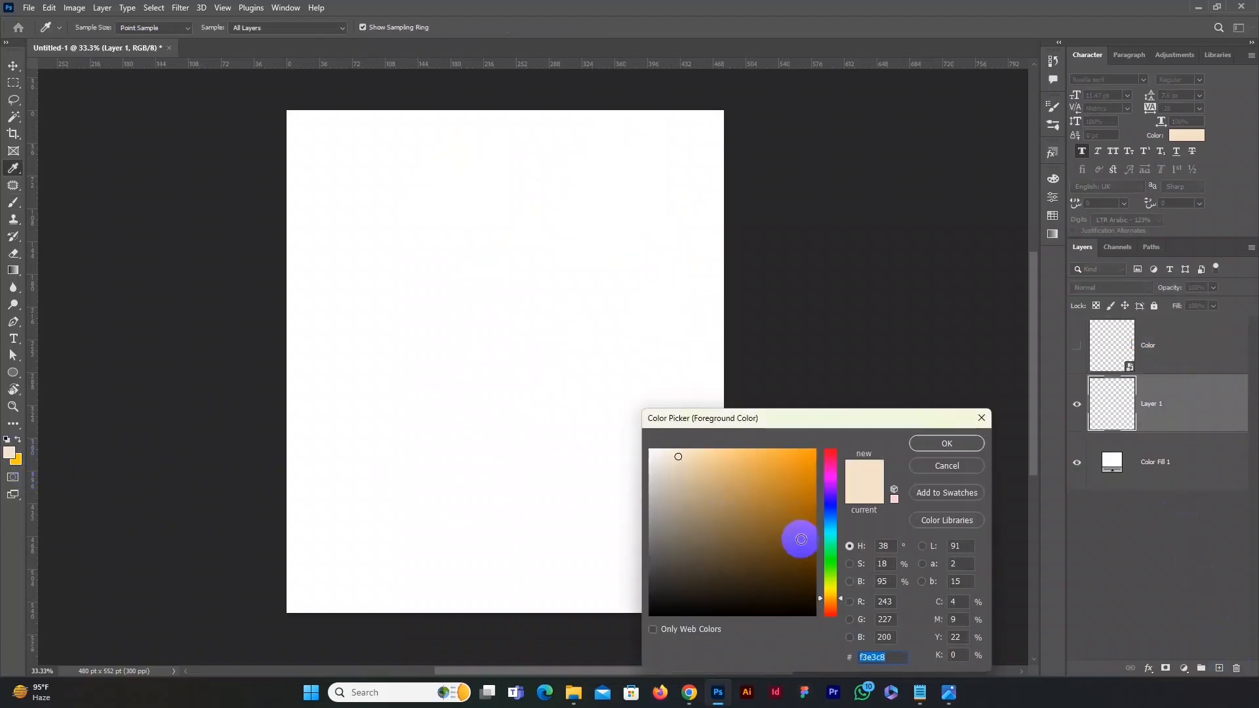
left_click(801, 540)
left_click(830, 504)
left_click(776, 512)
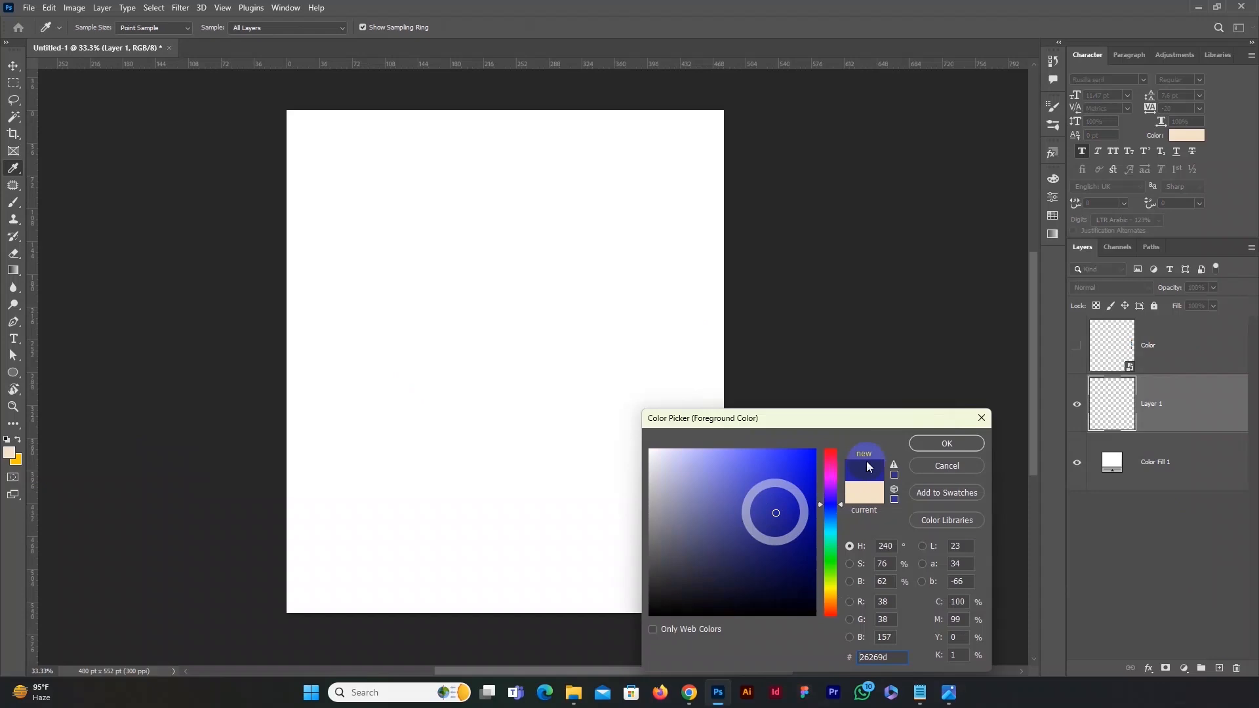
left_click(950, 442)
Step: Stamp the stroke brush six times in overlapping blue marks across the canvas's upper centre and right at 64% flow
key("b")
left_click(509, 318)
left_click(620, 219)
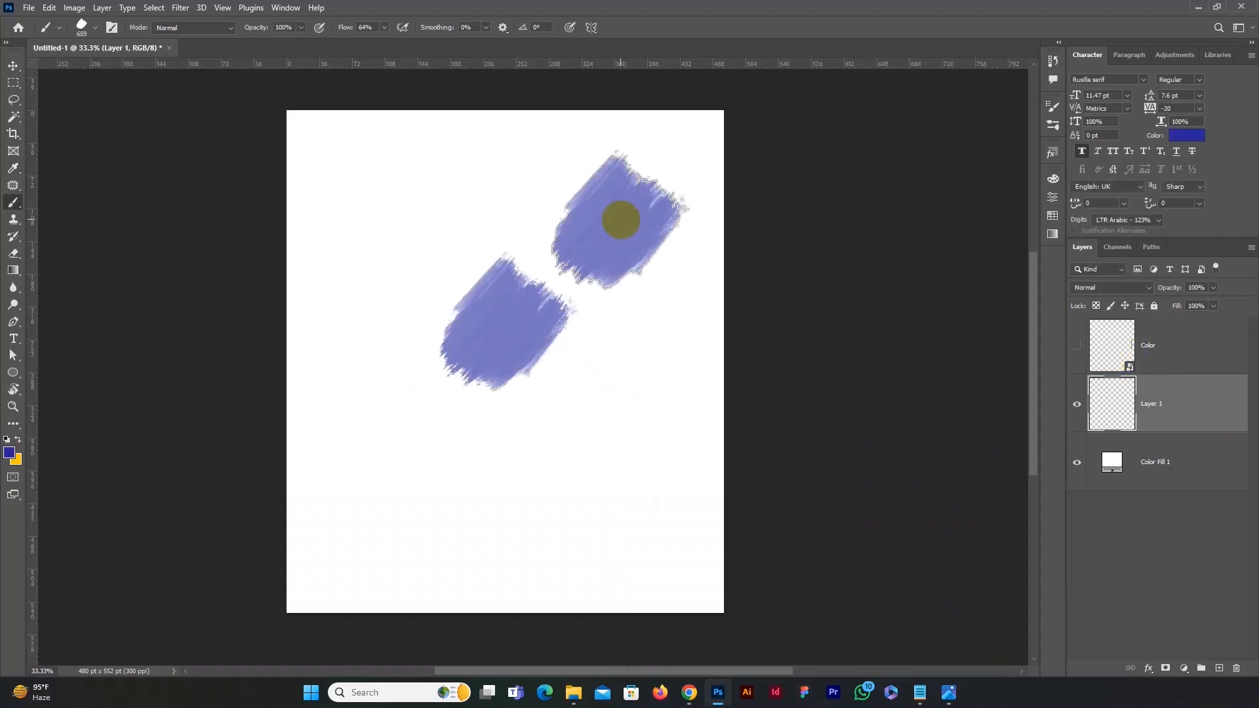
left_click(616, 360)
left_click(545, 254)
left_click(624, 322)
left_click(563, 268)
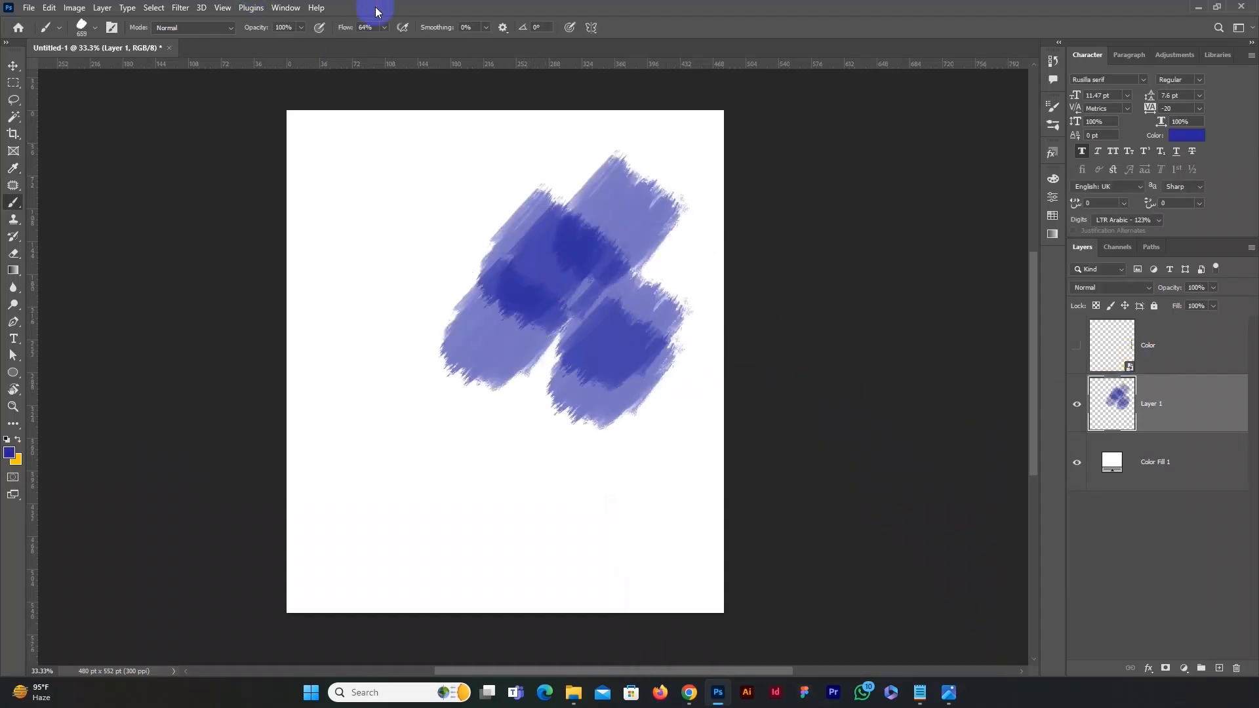
Step: Raise the brush flow to 100% and stamp overlapping solid blue strokes on the left half of the canvas
left_click_drag(385, 44, 594, 56)
left_click(421, 203)
left_click(365, 332)
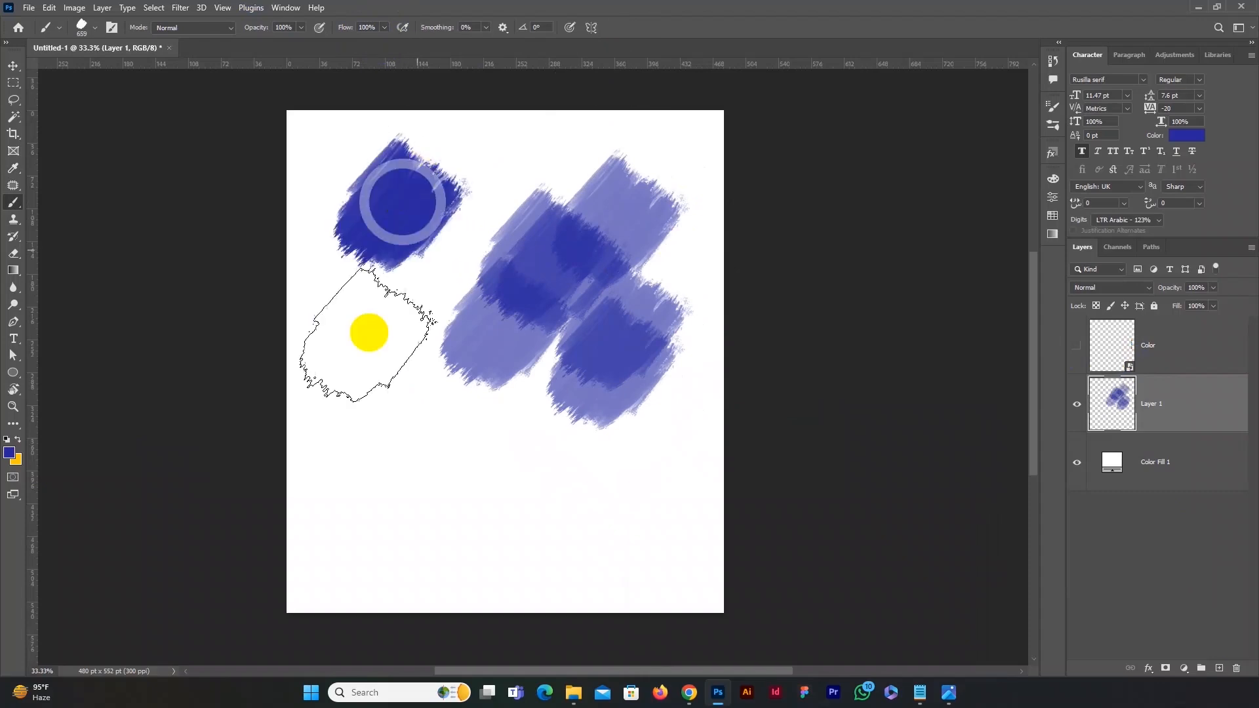
left_click(400, 273)
left_click(447, 336)
left_click(398, 316)
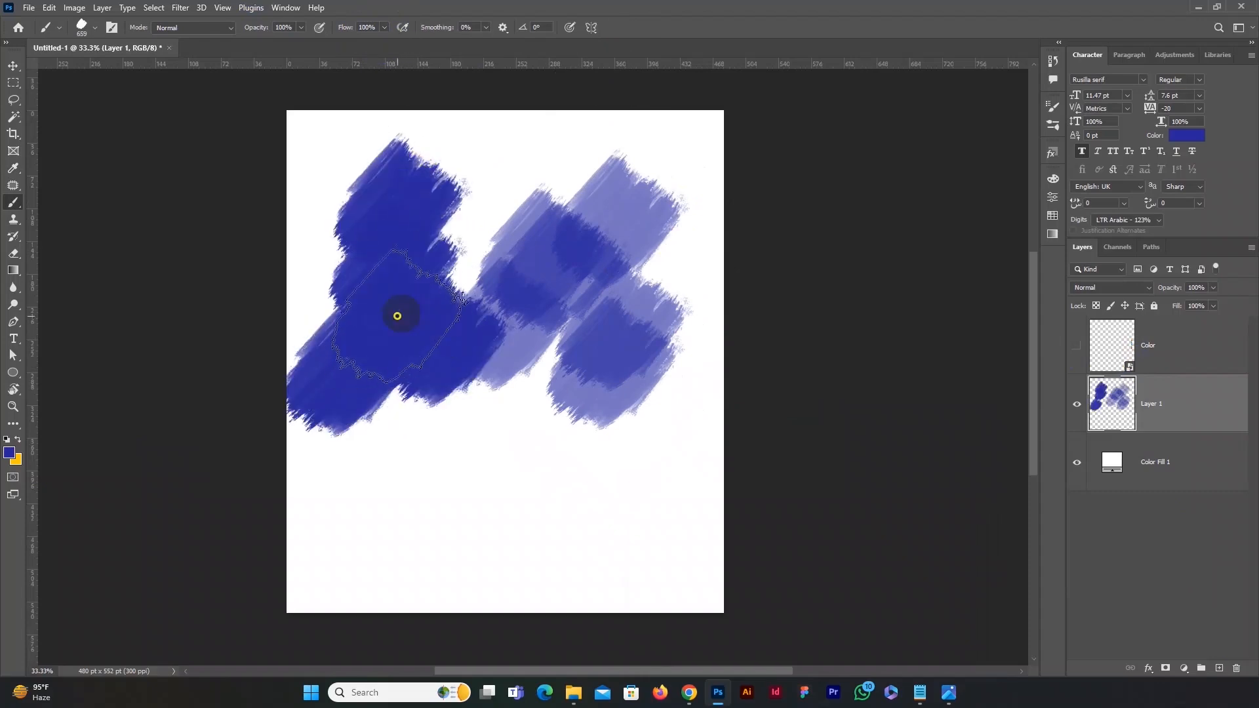
Step: Stamp two more solid blue strokes around the canvas centre, and delete the painted layer above Color Fill 1
left_click(550, 318)
left_click(491, 394)
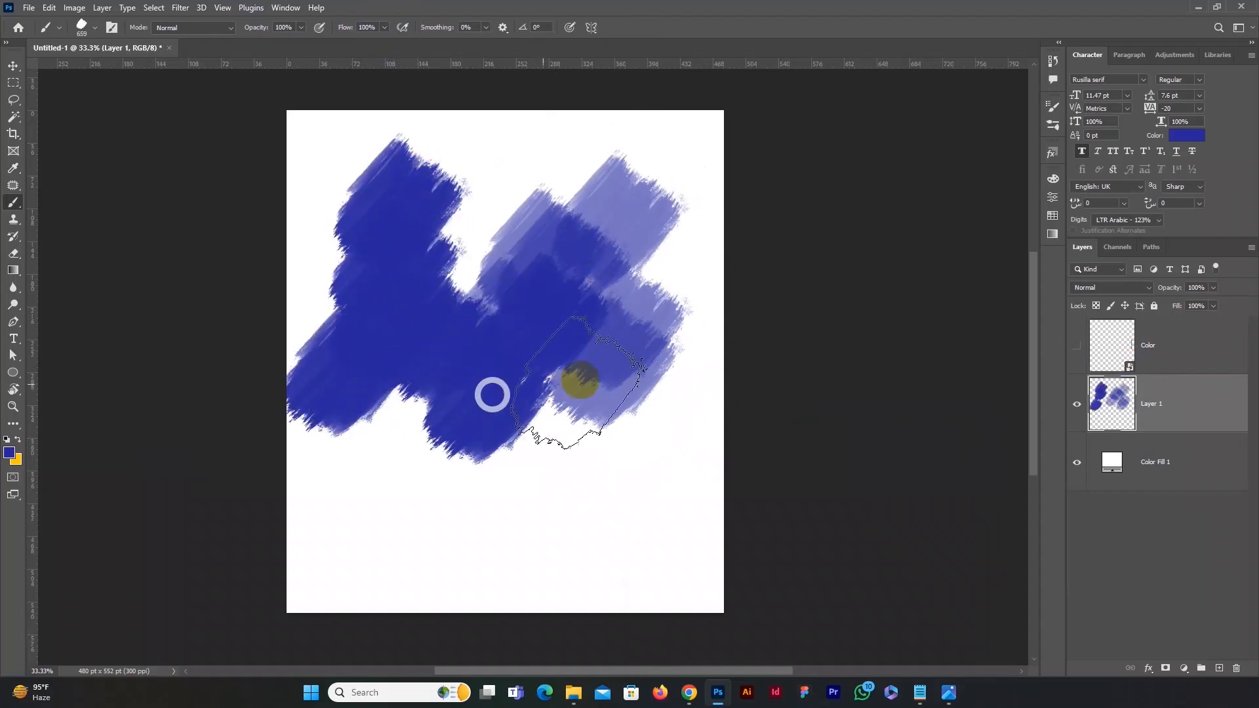
left_click(19, 65)
left_click(531, 371)
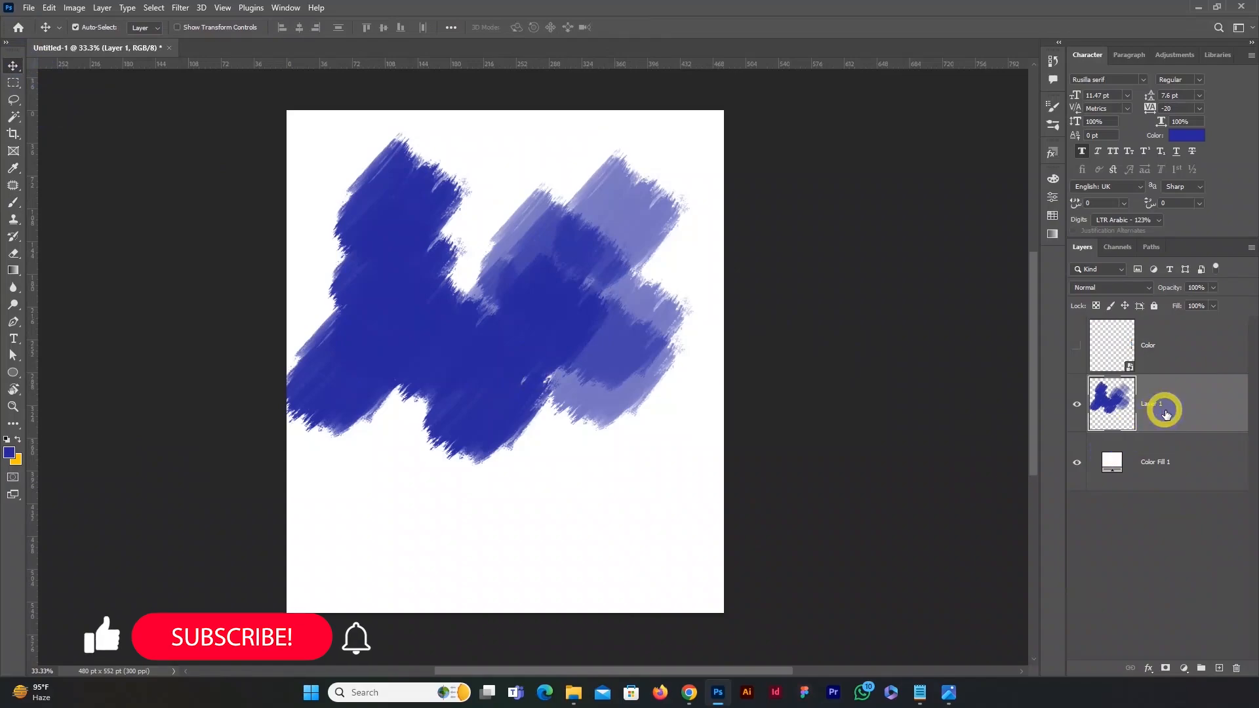
key("Delete")
Step: Switch to the Google image results for brush photoshop in Chrome and open the NicePNG black brush stroke preview
left_click(690, 692)
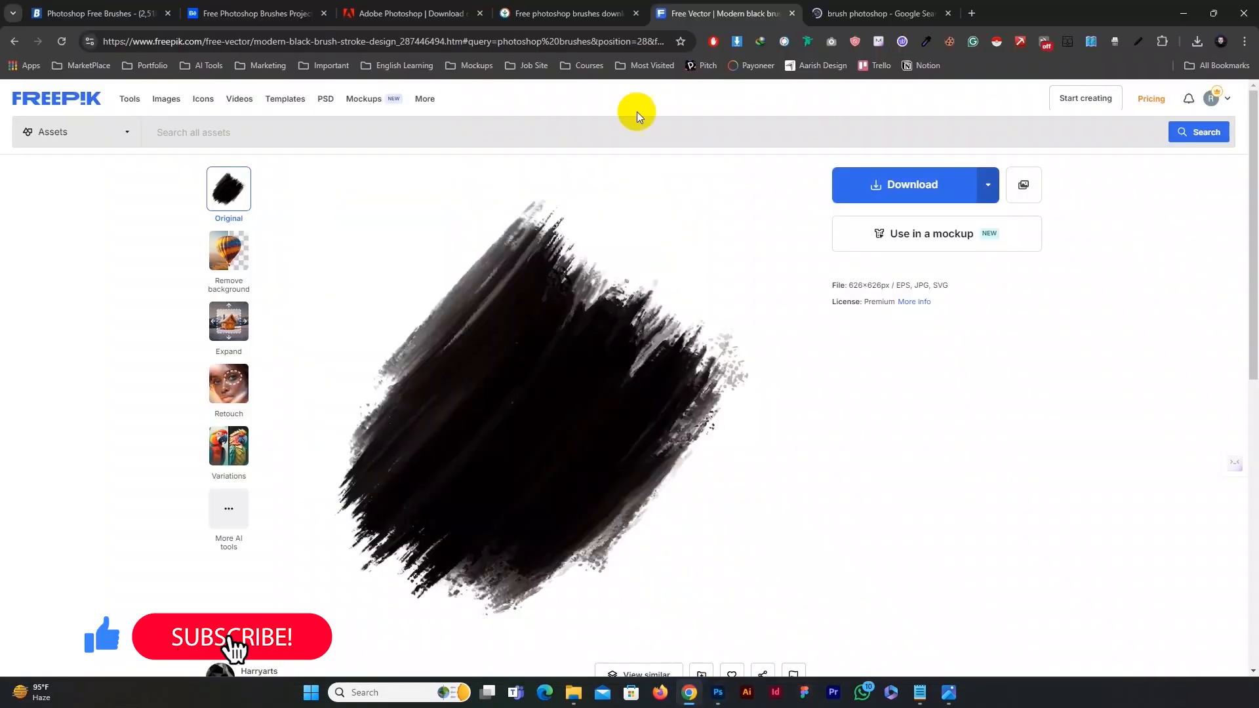
left_click(879, 13)
scroll(610, 387, "down", 2)
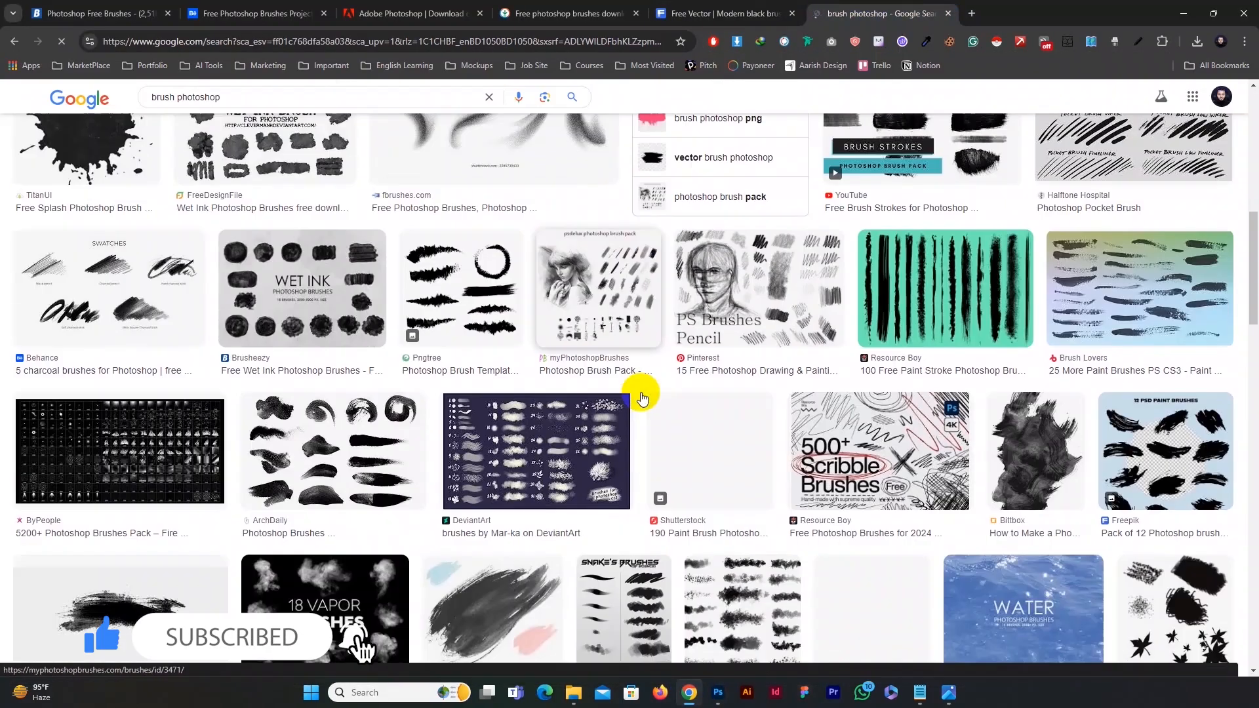
scroll(642, 398, "down", 5)
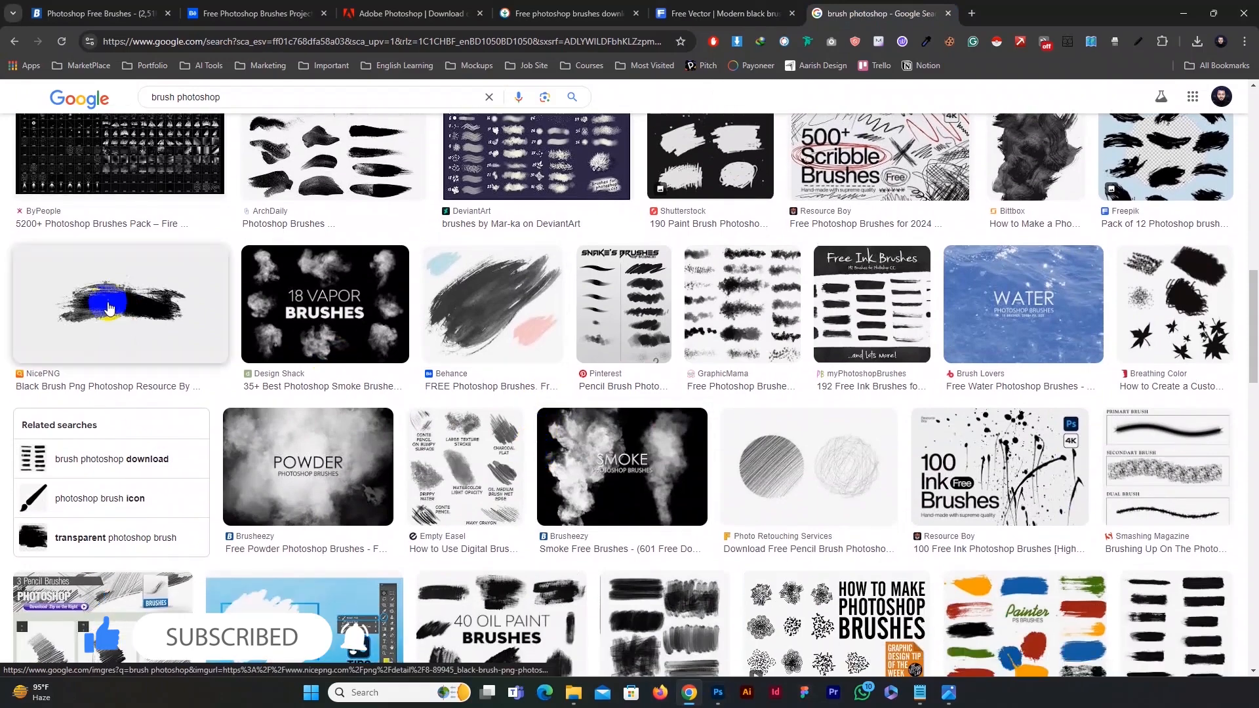
left_click(110, 309)
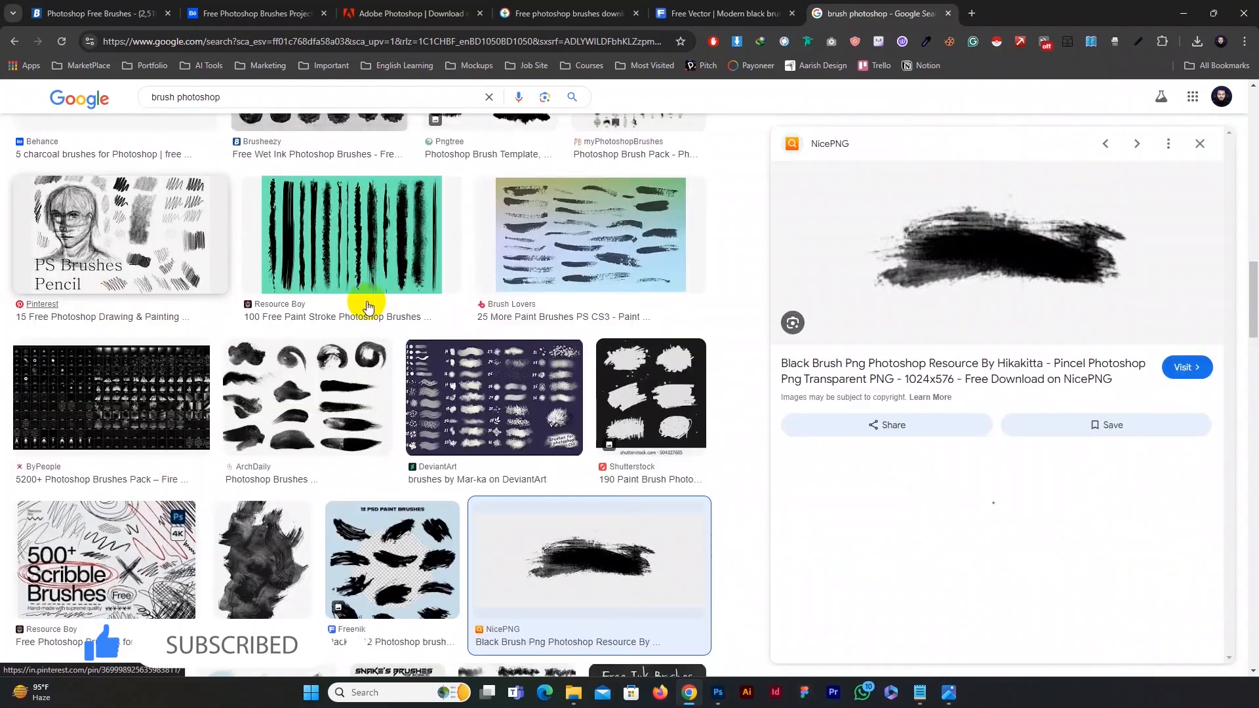
Step: Copy the NicePNG black brush stroke image and paste it into the Photoshop document
right_click(968, 249)
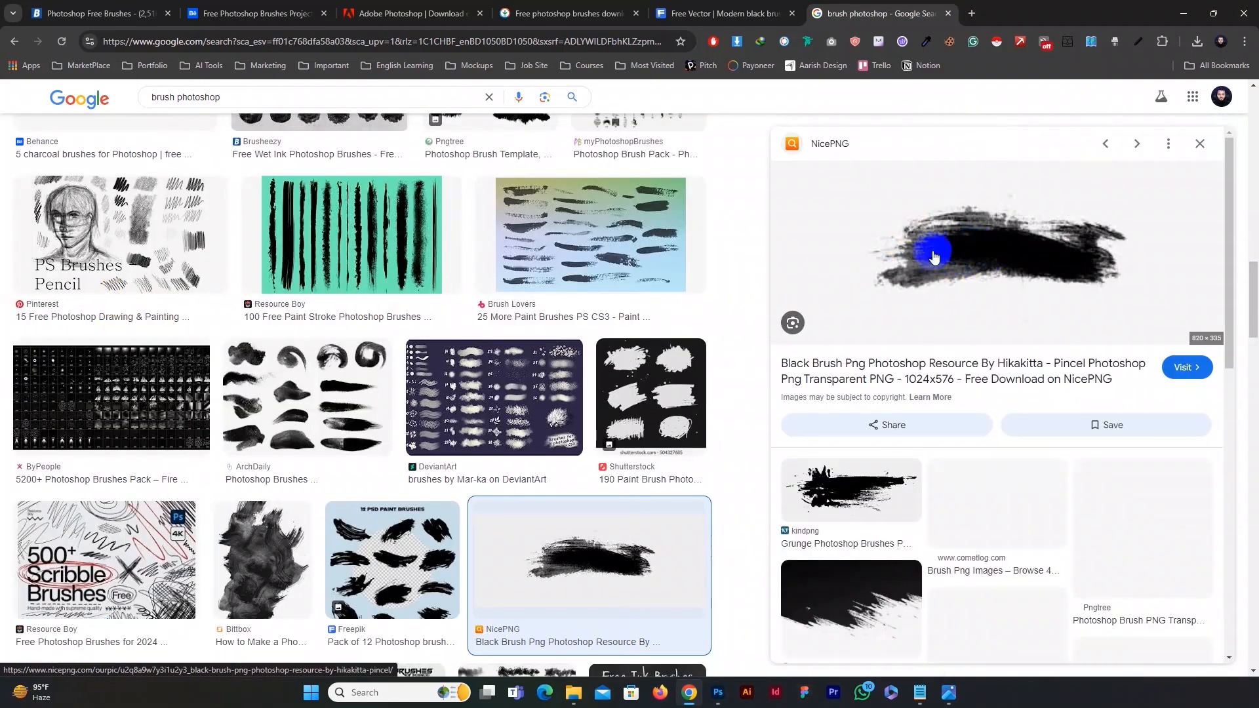
right_click(972, 261)
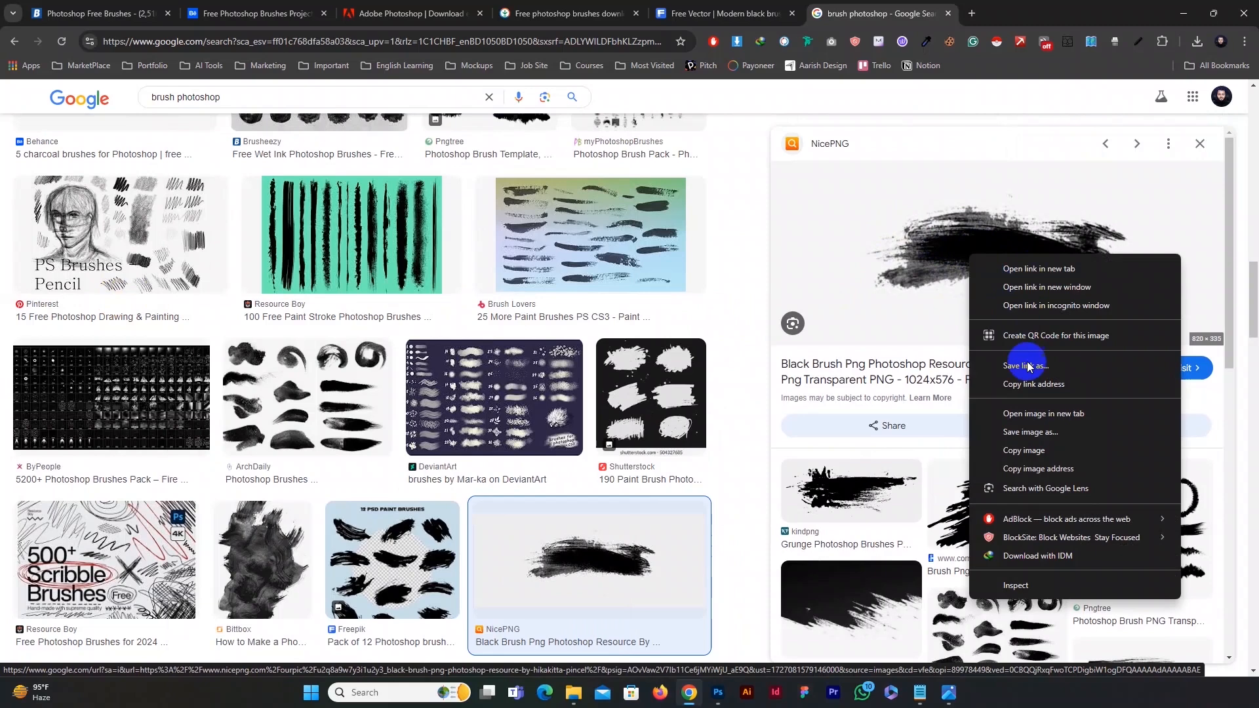
left_click(1013, 446)
key("alt+Tab")
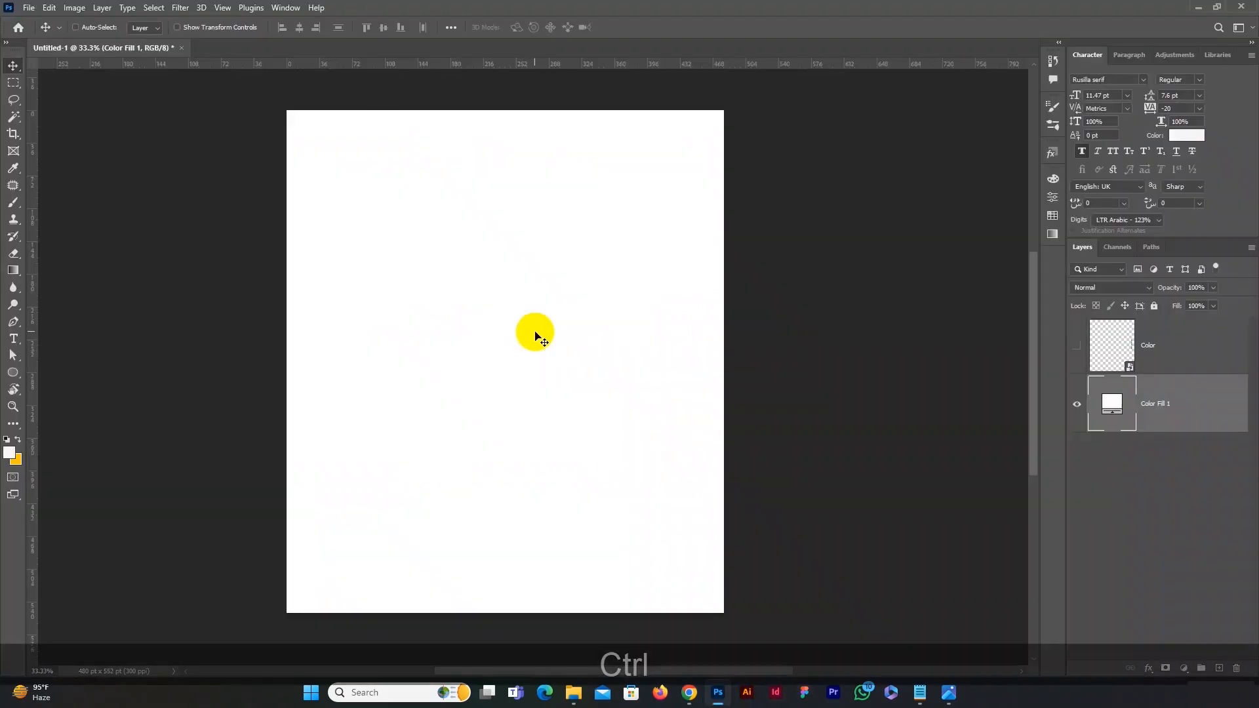
key("ctrl+v")
Step: Enlarge the pasted brush stroke image with Free Transform and position it around the middle of the canvas
left_click_drag(479, 324, 435, 287)
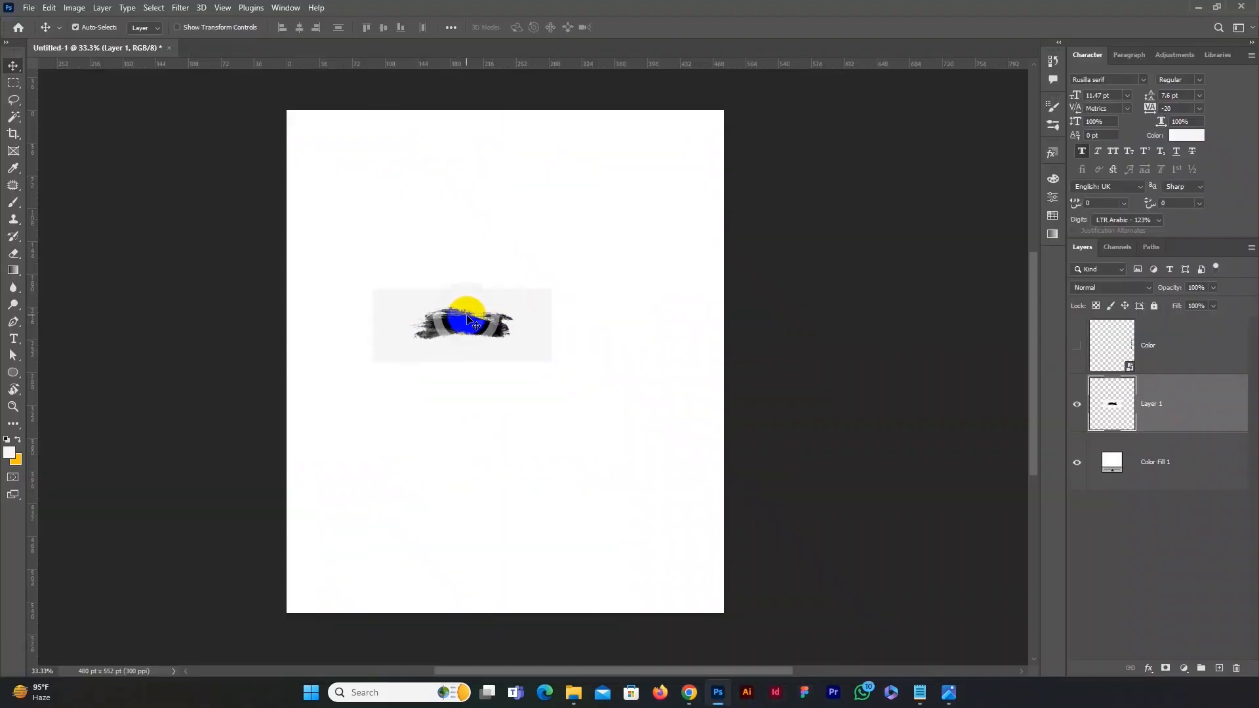
key("ctrl+t")
left_click_drag(550, 325, 680, 325)
mouse_move(545, 333)
left_mouse_down()
mouse_move(484, 324)
mouse_move(503, 331)
mouse_move(496, 342)
left_mouse_up()
key("Return")
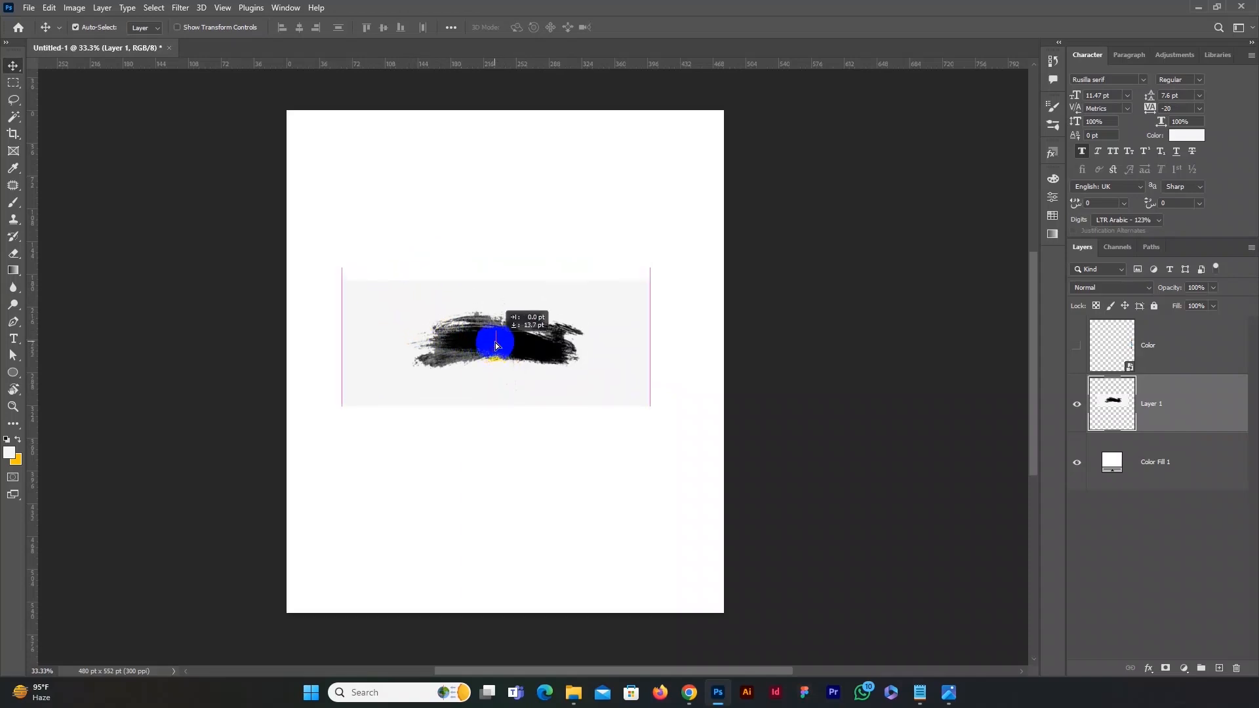
Step: Select the light grey background around the black stroke with Color Range at fuzziness 40, delete it and deselect
left_click(153, 8)
left_click(169, 136)
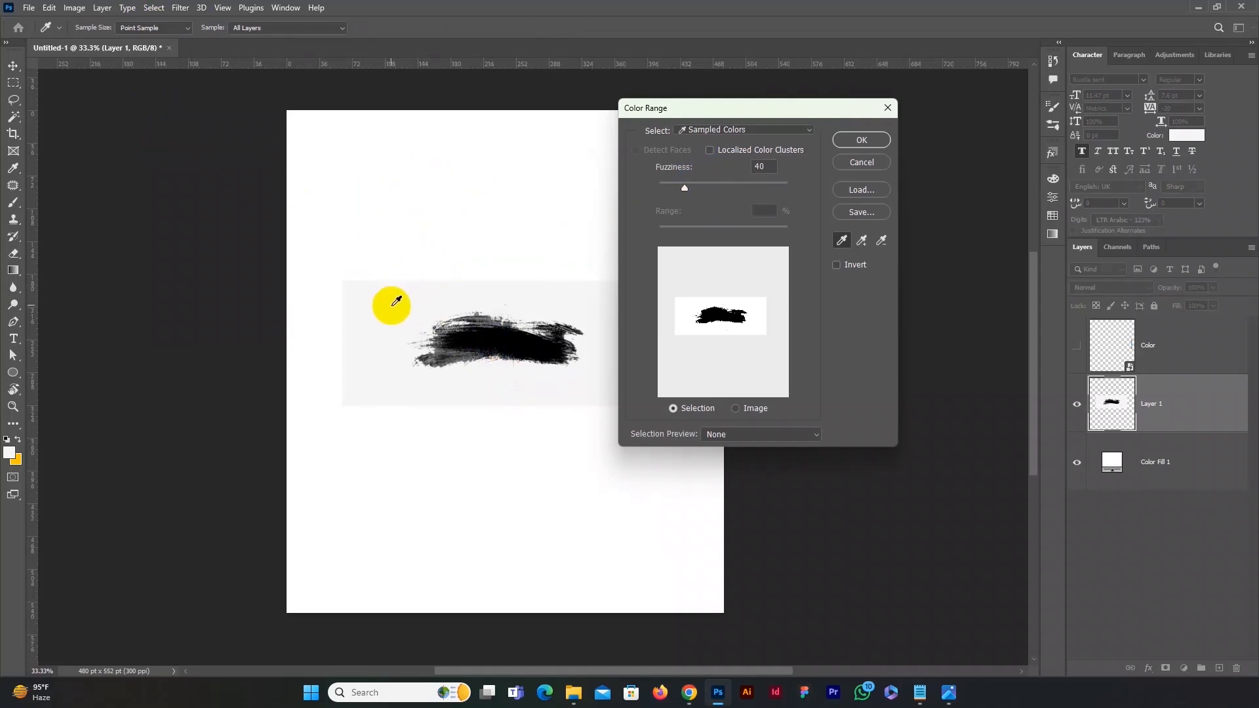
left_click(862, 140)
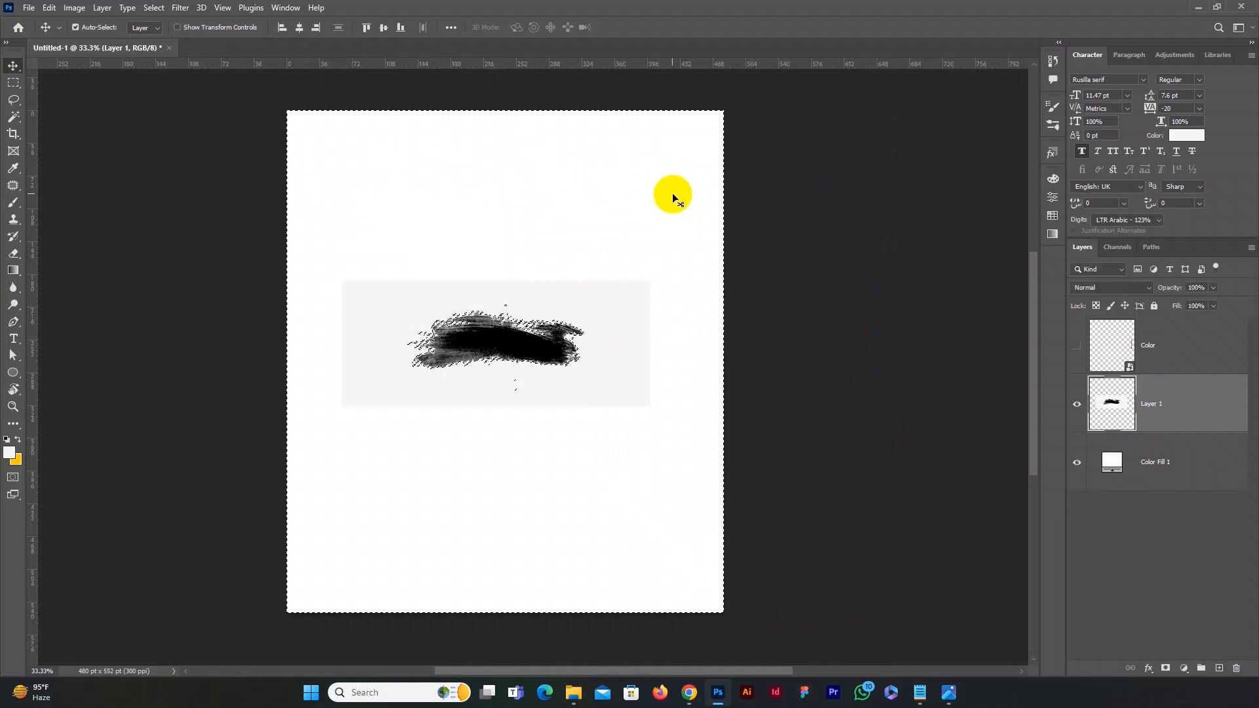
key("Delete")
key("ctrl+d")
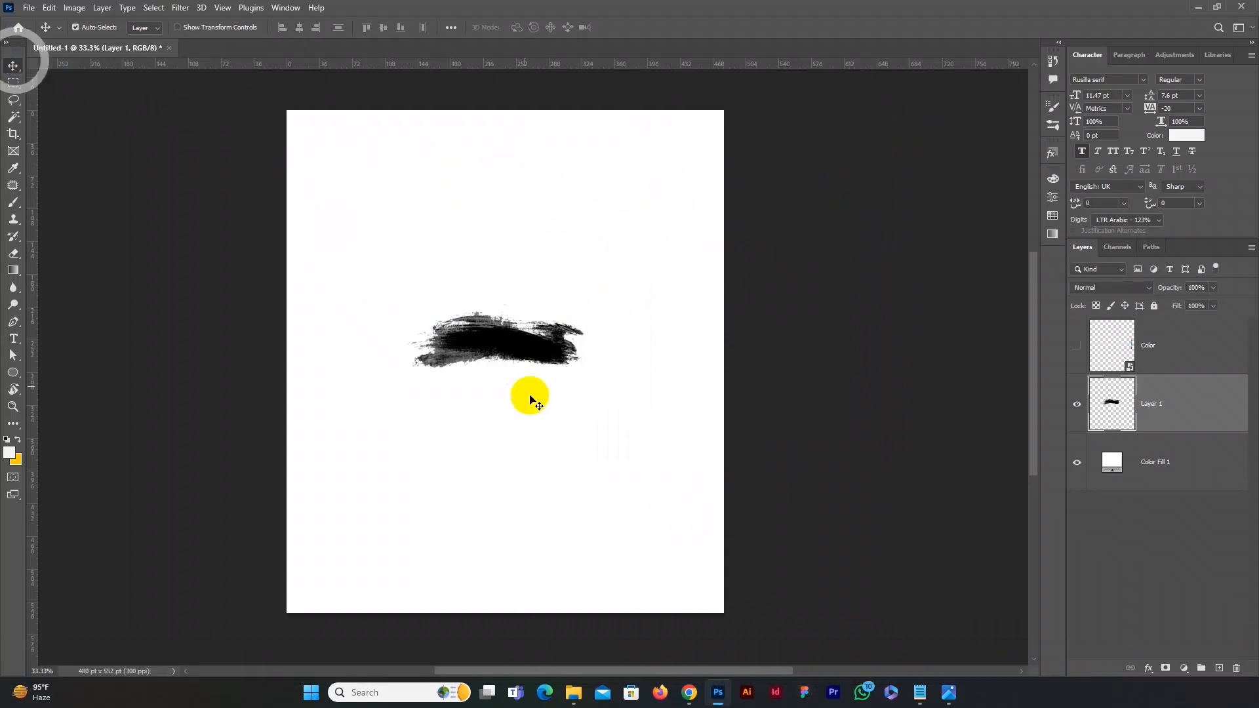
Step: Centre the isolated black stroke horizontally on the canvas and define it as a brush preset with the default name
left_click_drag(509, 357, 493, 336)
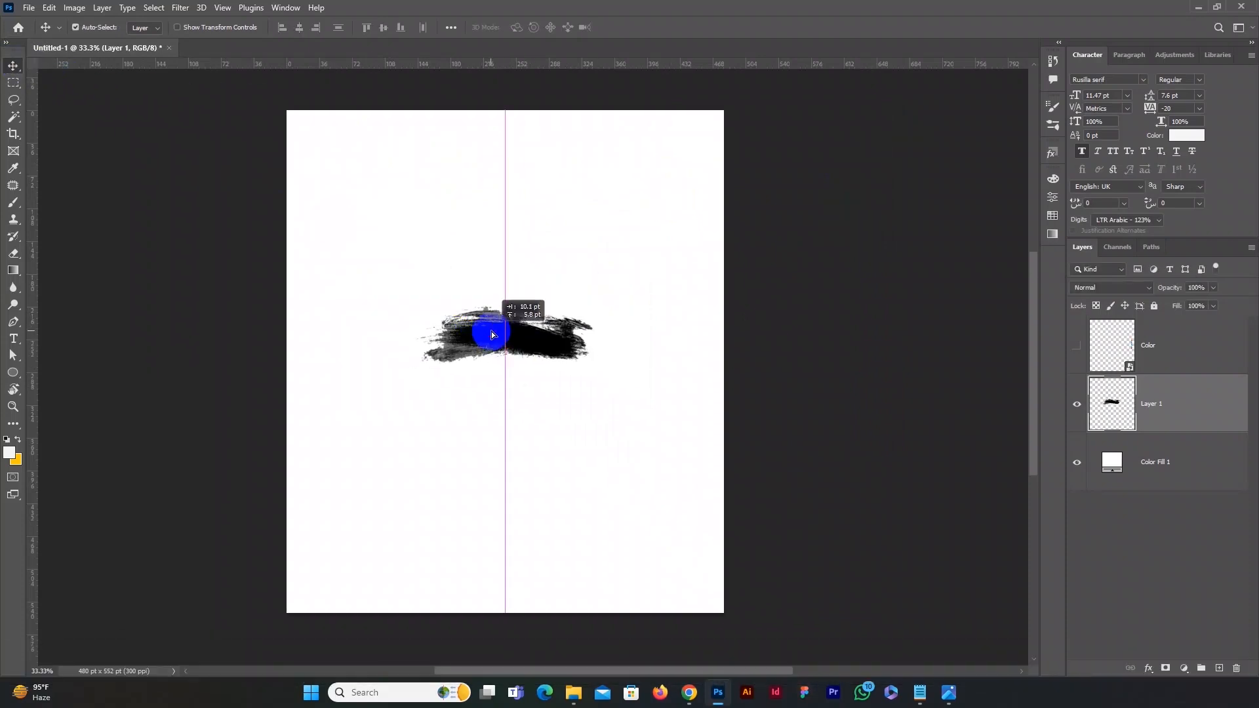
left_click(50, 8)
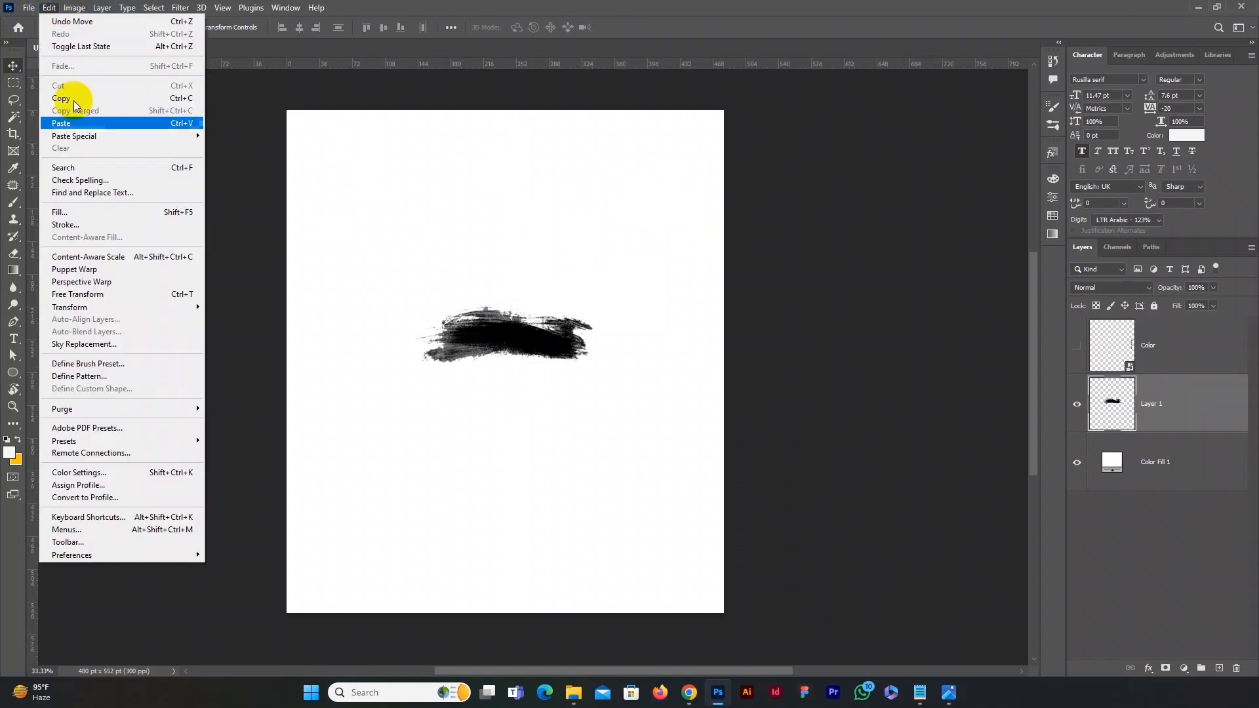
left_click(99, 366)
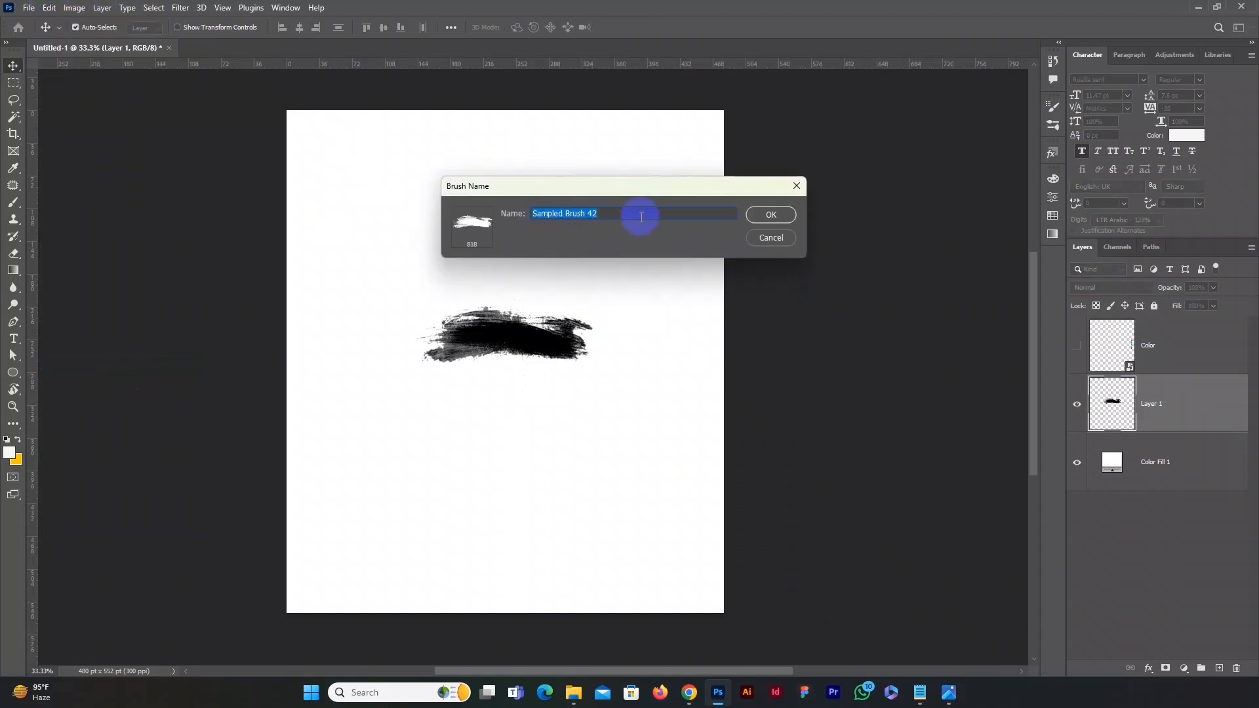
left_click(771, 215)
Step: Activate the Brush tool, add an empty layer above the black stroke, and delete the stroke's own layer
key("b")
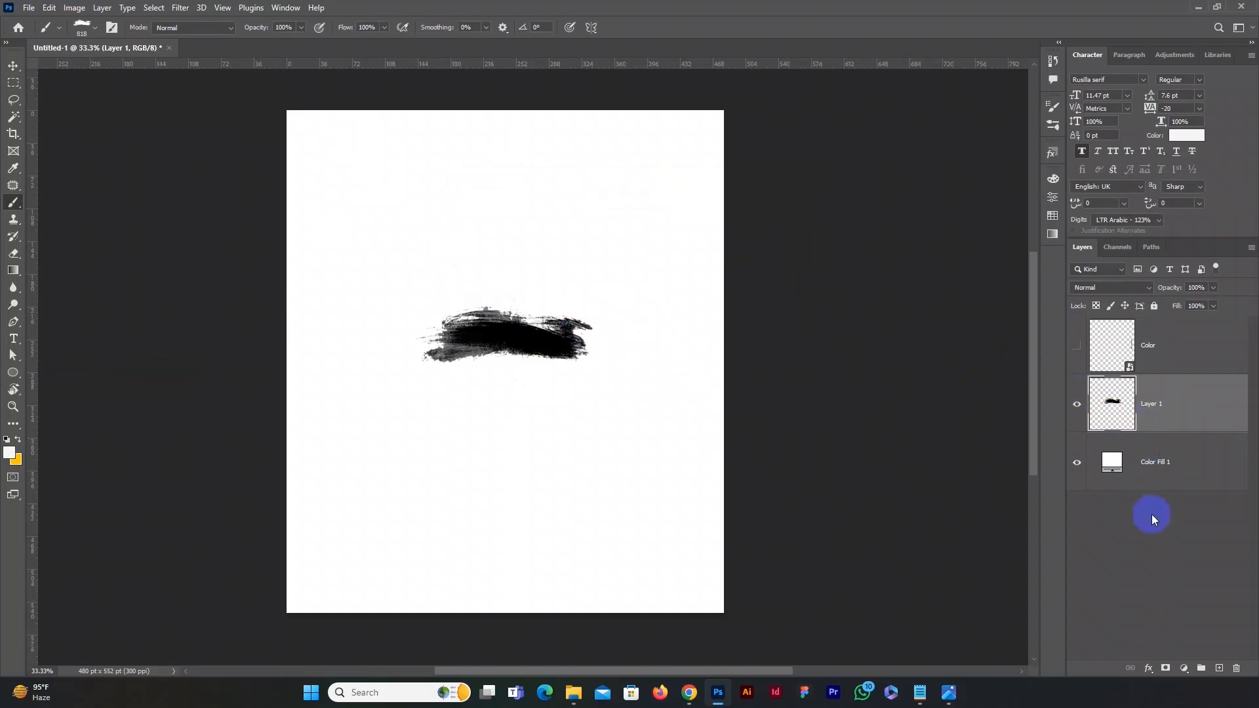
left_click(1175, 485)
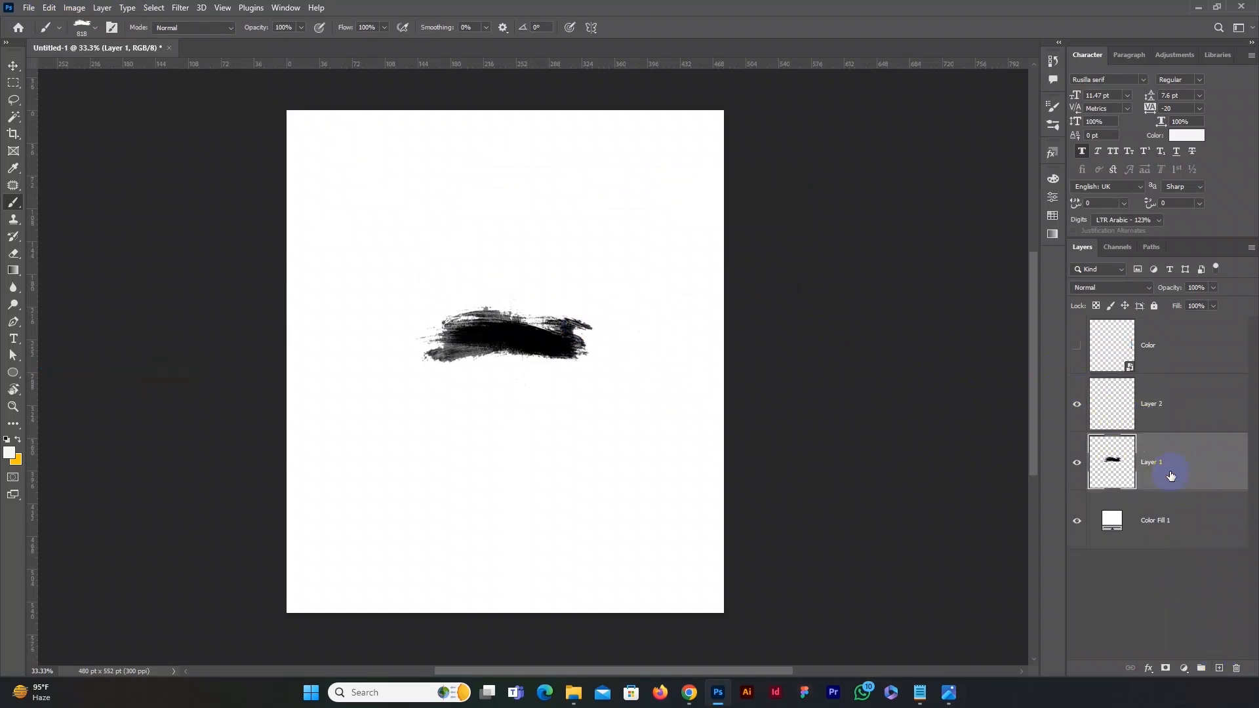
key("Delete")
Step: Choose a dark red foreground colour and paint with the new stroke brush on Layer 2 across the canvas's upper centre
left_click(11, 458)
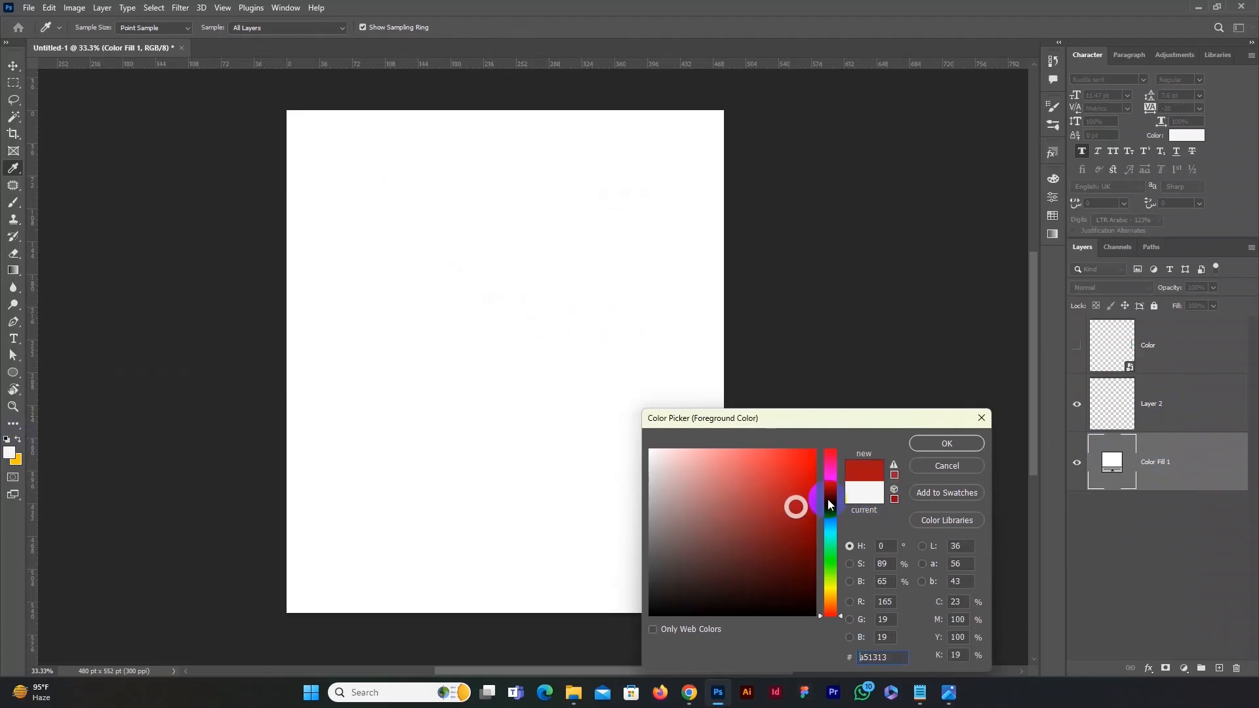
left_click(945, 444)
left_click(1161, 402)
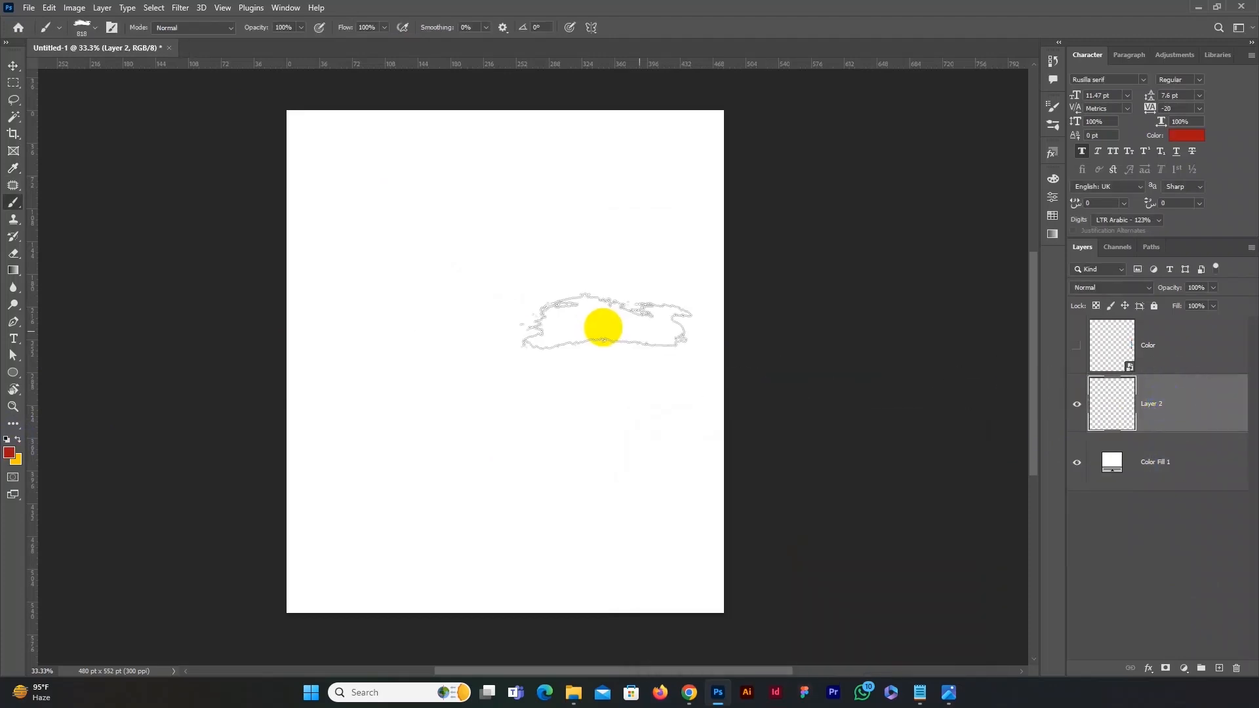
left_click(545, 313)
mouse_move(542, 235)
left_mouse_down()
mouse_move(596, 321)
mouse_move(564, 312)
mouse_move(545, 267)
mouse_move(586, 266)
mouse_move(595, 292)
mouse_move(644, 320)
mouse_move(479, 322)
mouse_move(466, 237)
mouse_move(487, 220)
mouse_move(499, 259)
mouse_move(470, 309)
mouse_move(499, 319)
mouse_move(450, 295)
left_mouse_up()
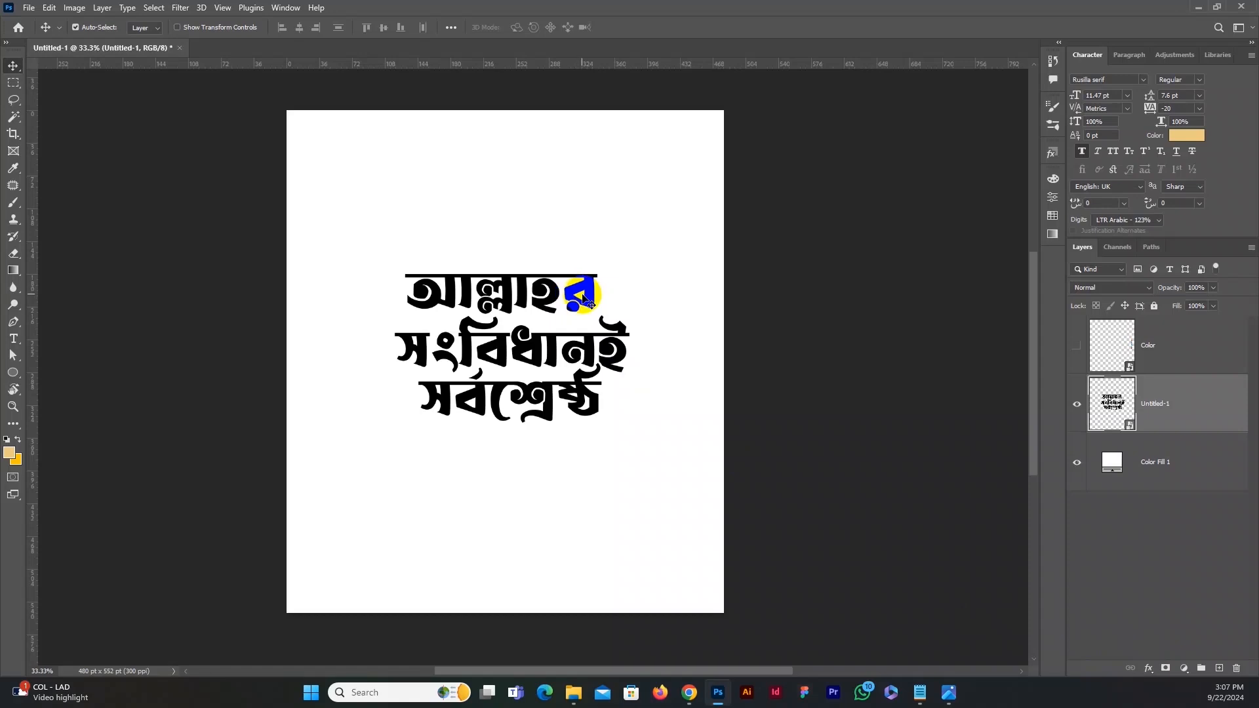
Step: Reposition the black Bengali lettering near the canvas centre and add an empty layer between it and Color Fill 1
left_click_drag(578, 301, 536, 303)
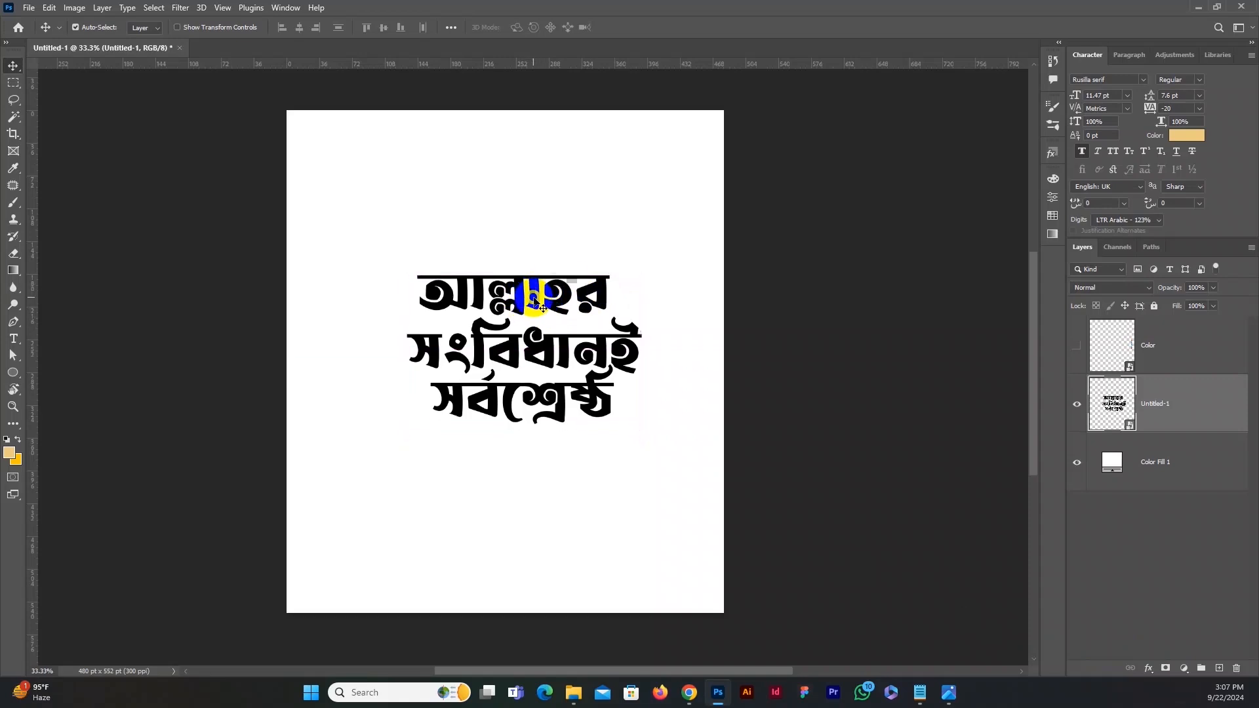
key("ctrl+z")
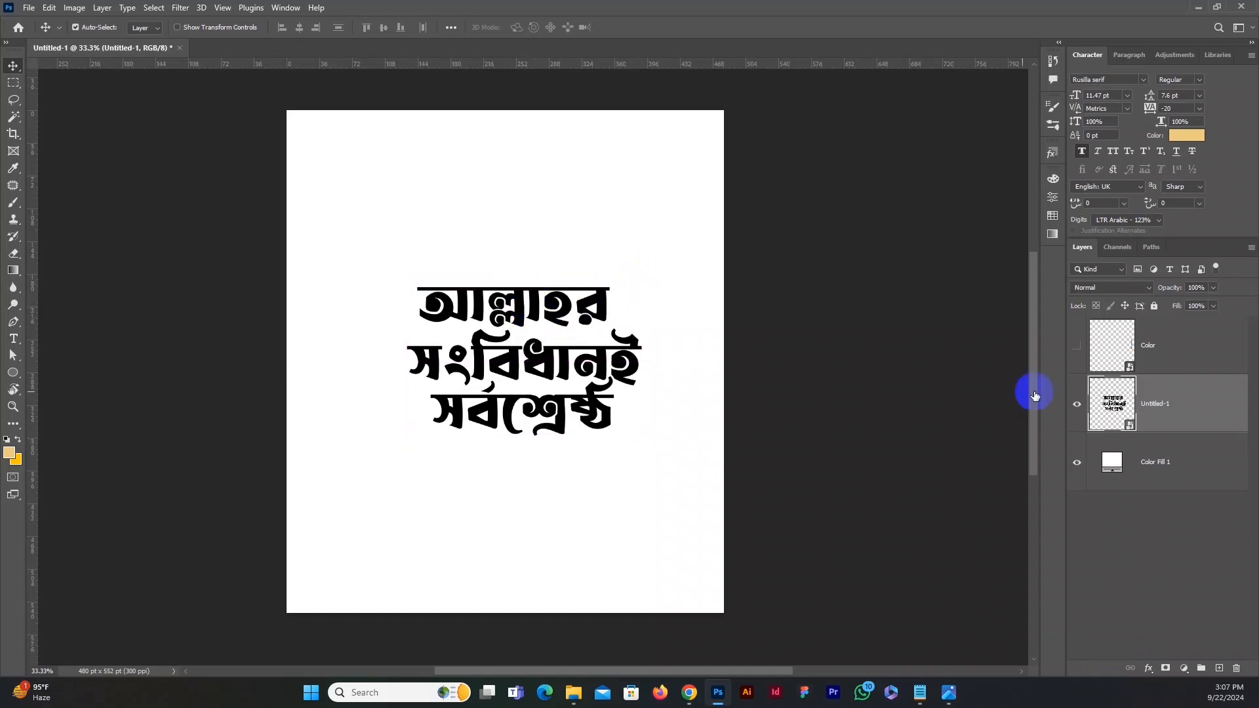
left_click(1161, 464)
left_click(1219, 667)
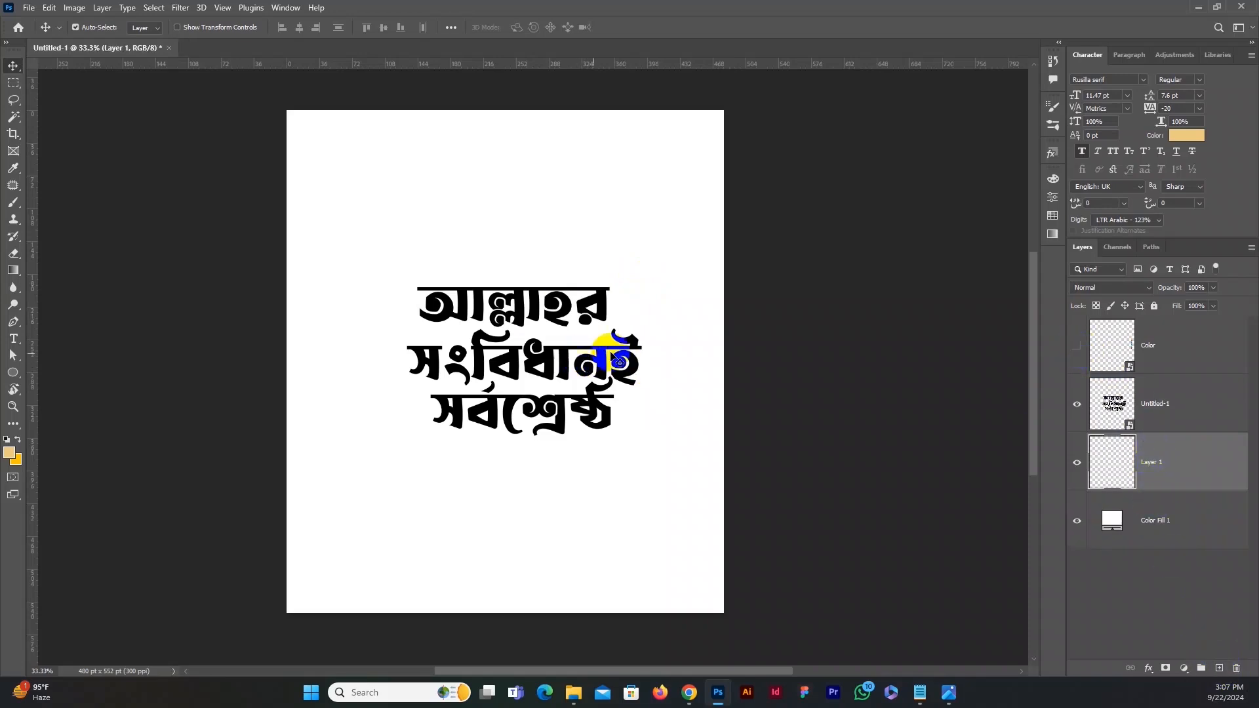
Step: Choose the Watercolor 4 brush from the 20 Watercolor Mask Brushes group
left_click(1053, 125)
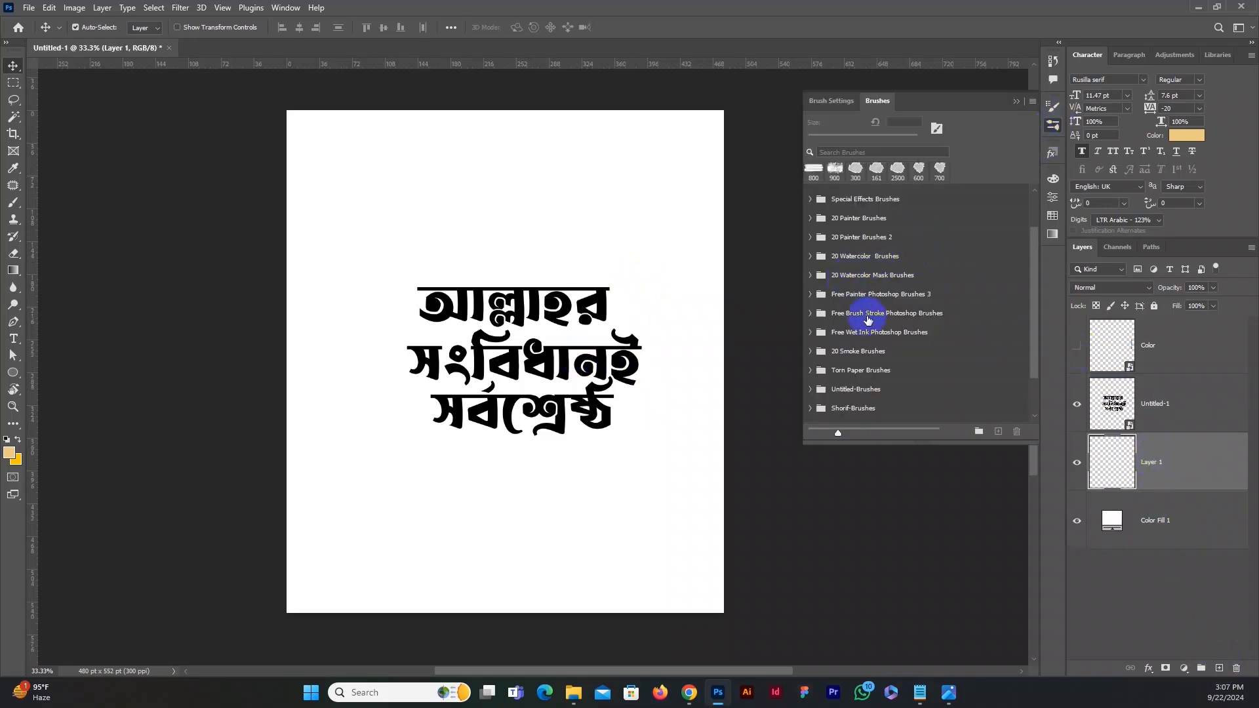
scroll(869, 320, "down", 3)
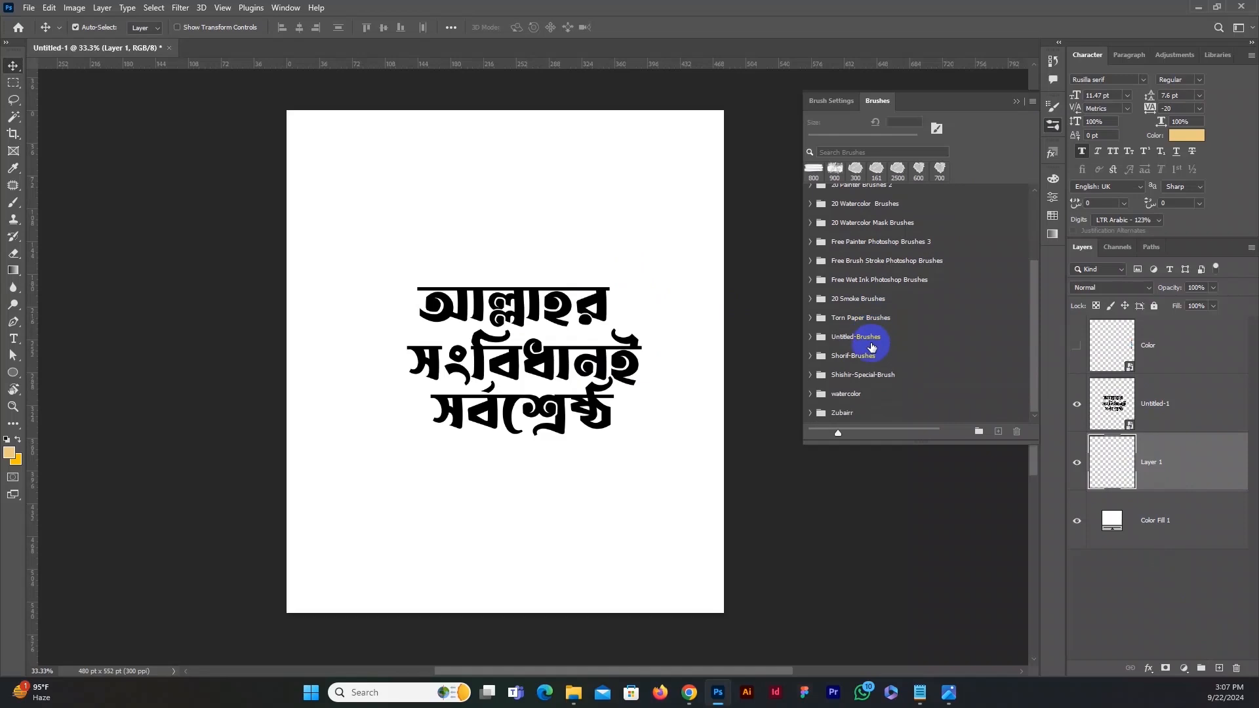
scroll(872, 346, "up", 1)
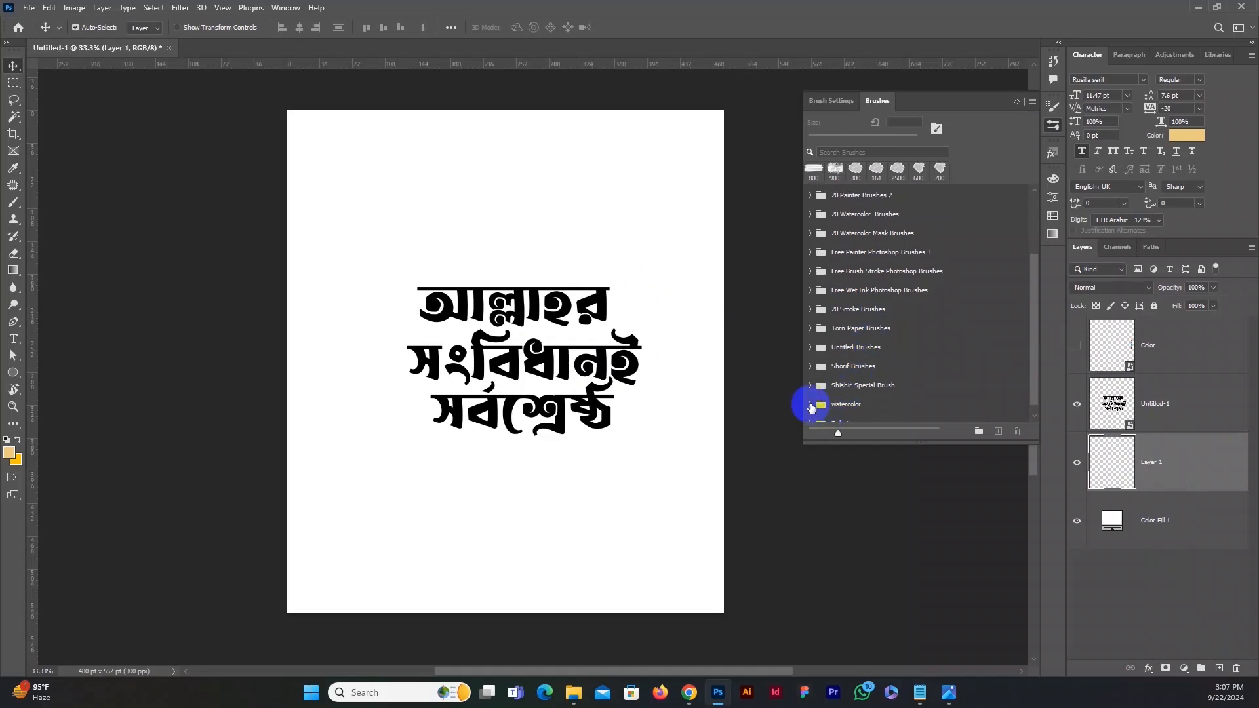
scroll(856, 323, "up", 3)
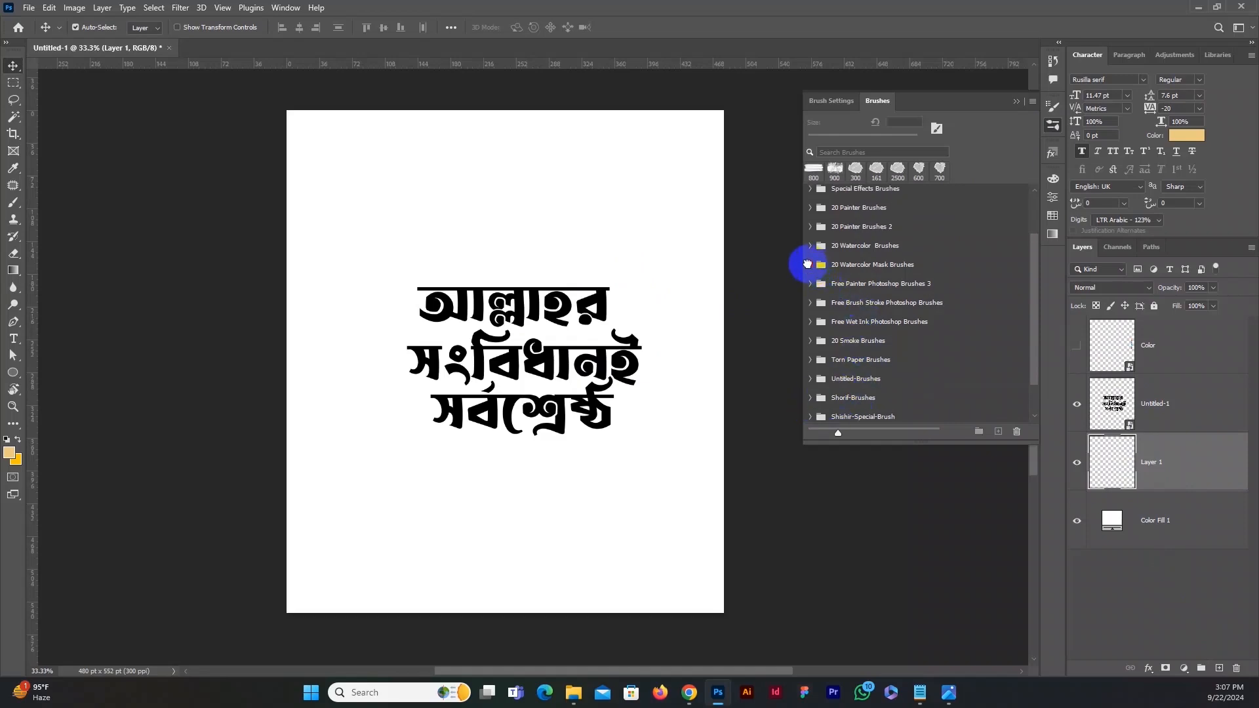
left_click(807, 264)
scroll(894, 337, "down", 6)
left_click(959, 286)
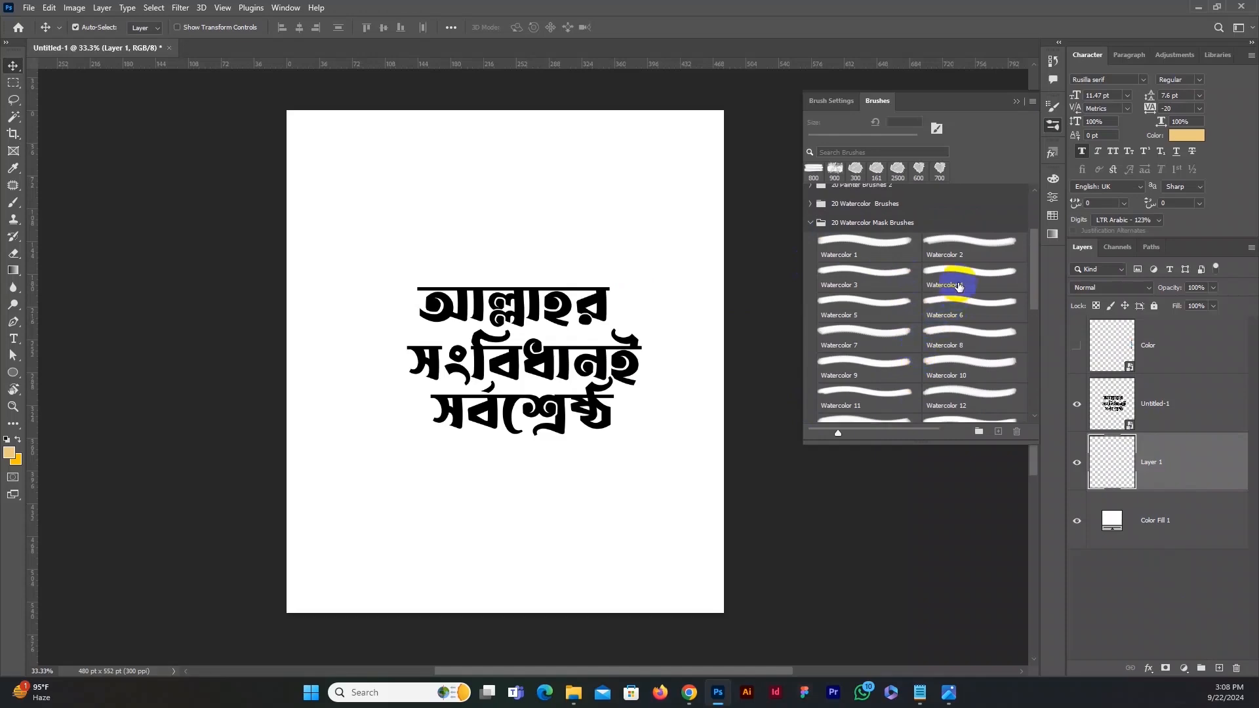
Step: Try a light orange 2500 px stamp of the Watercolor 4 brush behind the Bengali lettering
left_click(550, 367)
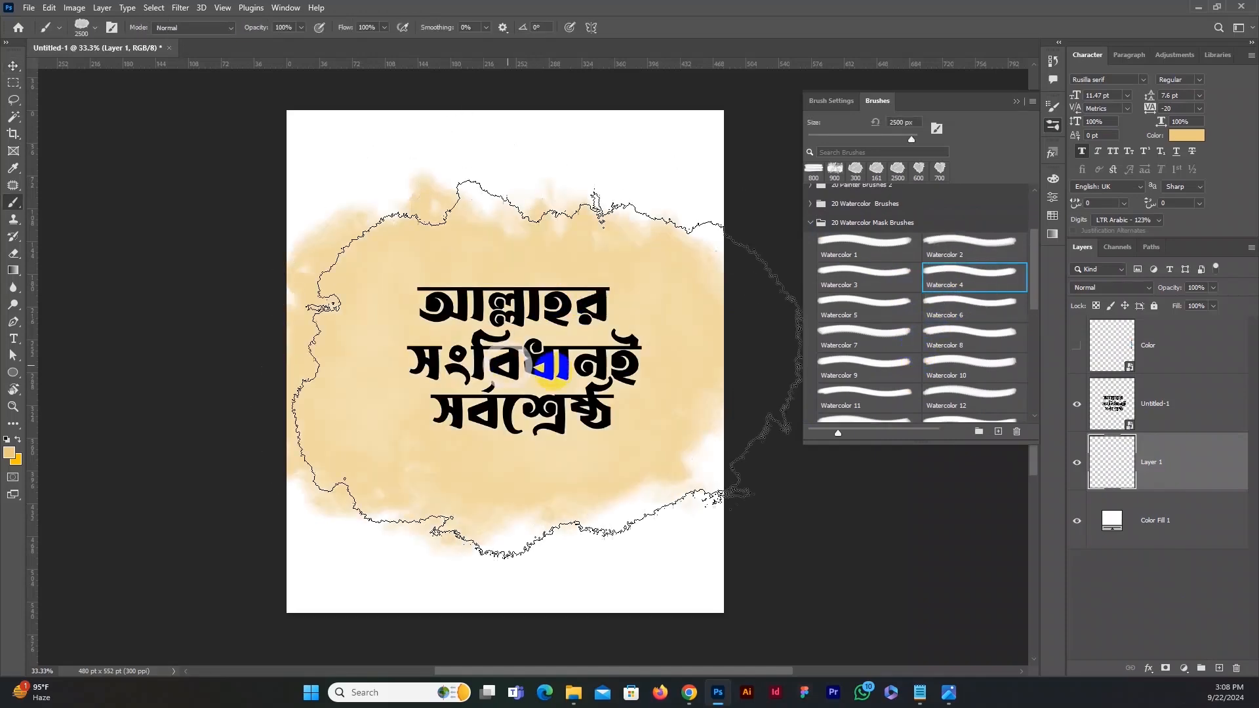
key("ctrl+z")
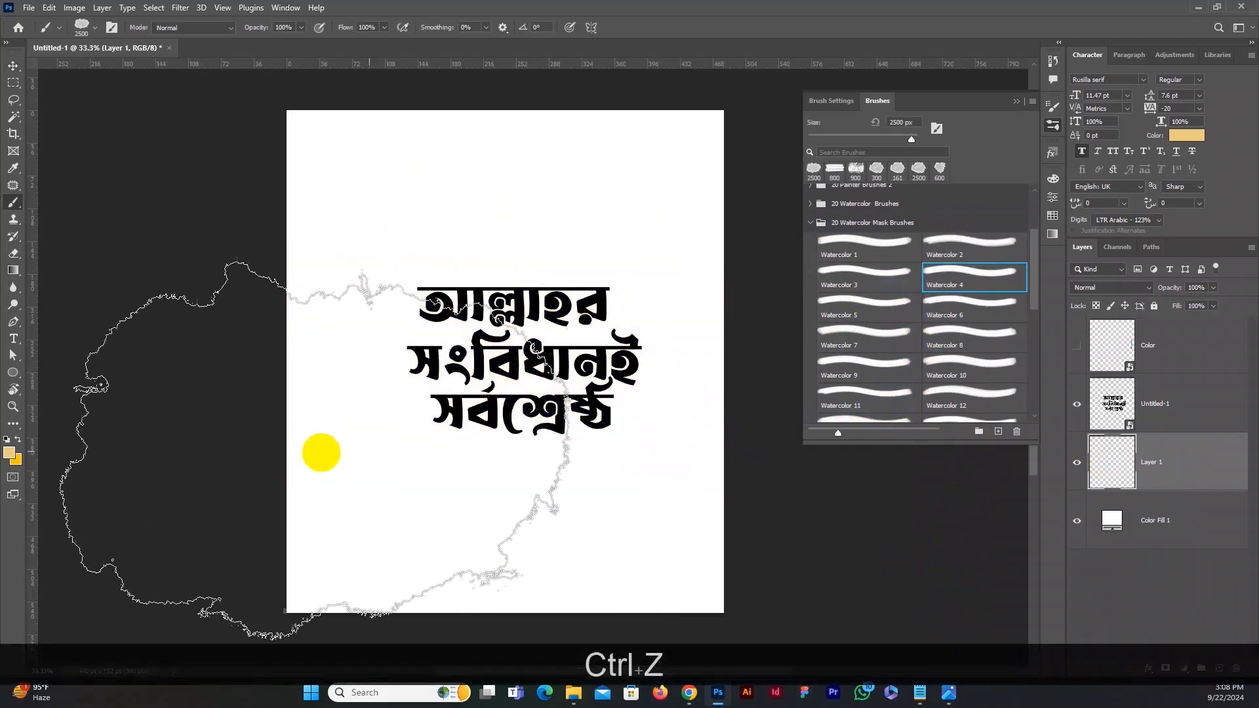
Step: Set the foreground colour to medium blue 5a92cc and stamp the Watercolor 4 brush at 2500 px behind the Bengali lettering
left_click(11, 461)
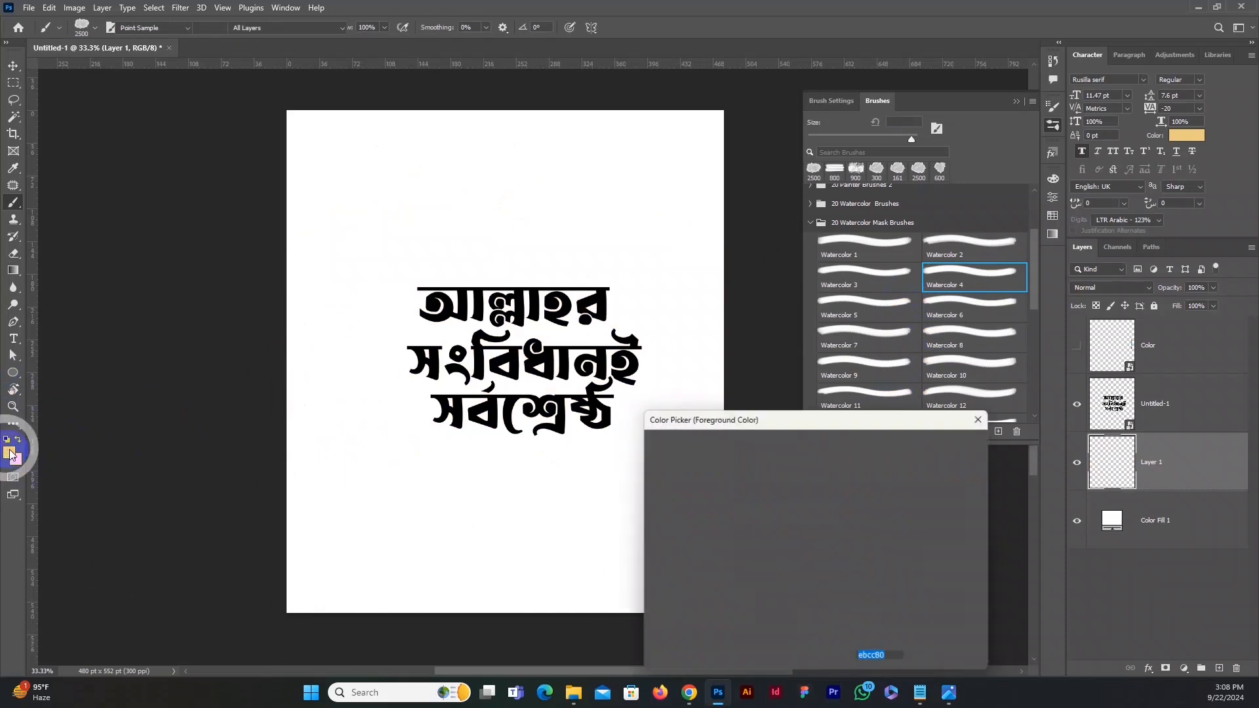
left_click_drag(834, 497, 785, 492)
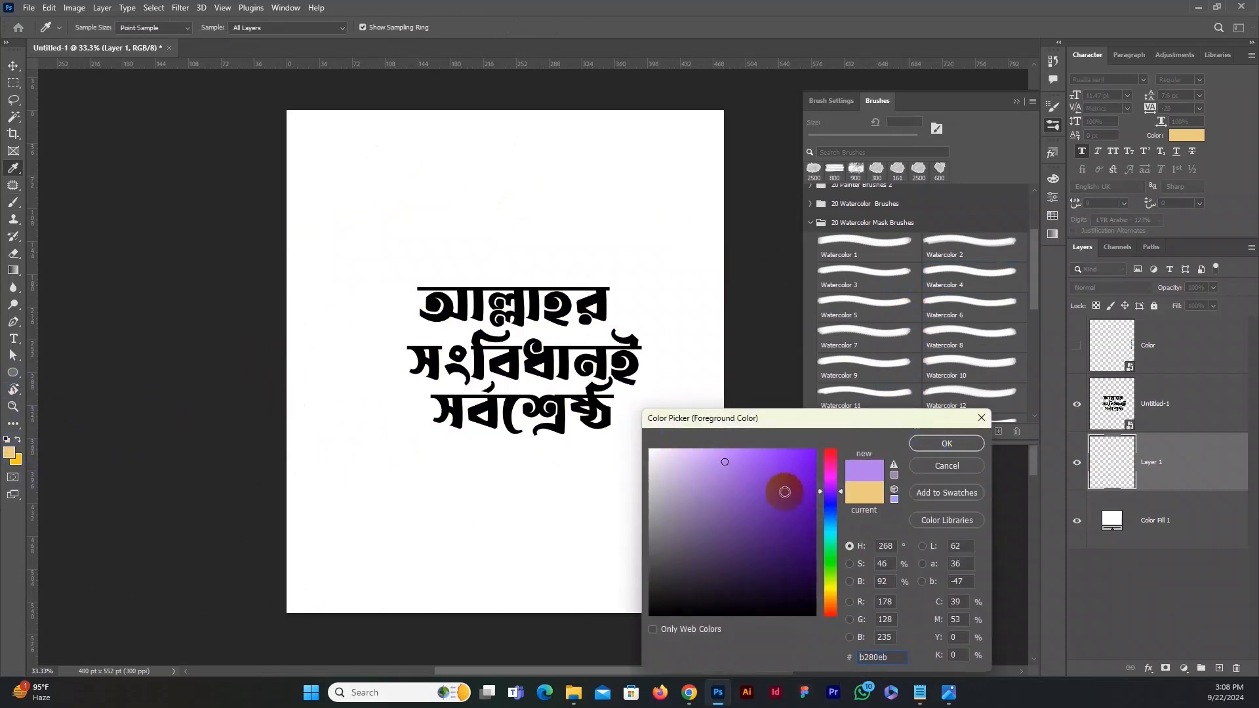
left_click(725, 493)
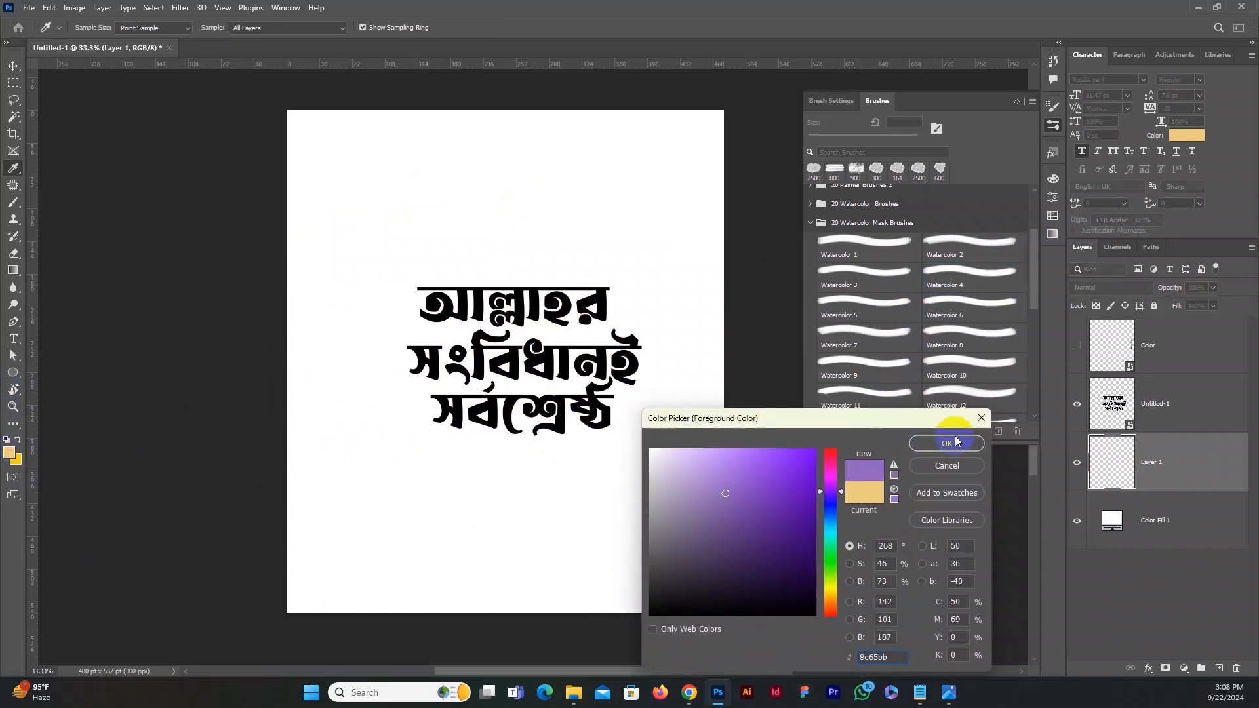
left_click(832, 520)
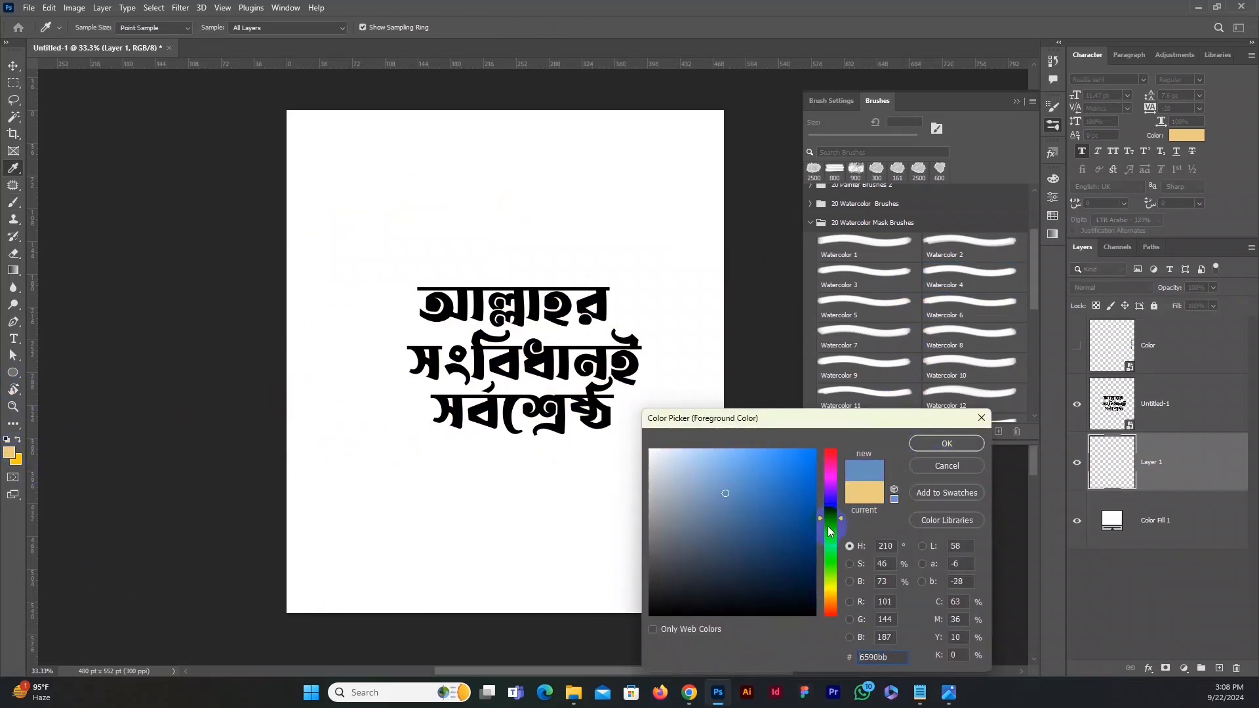
left_click(946, 444)
key("b")
left_click(531, 341)
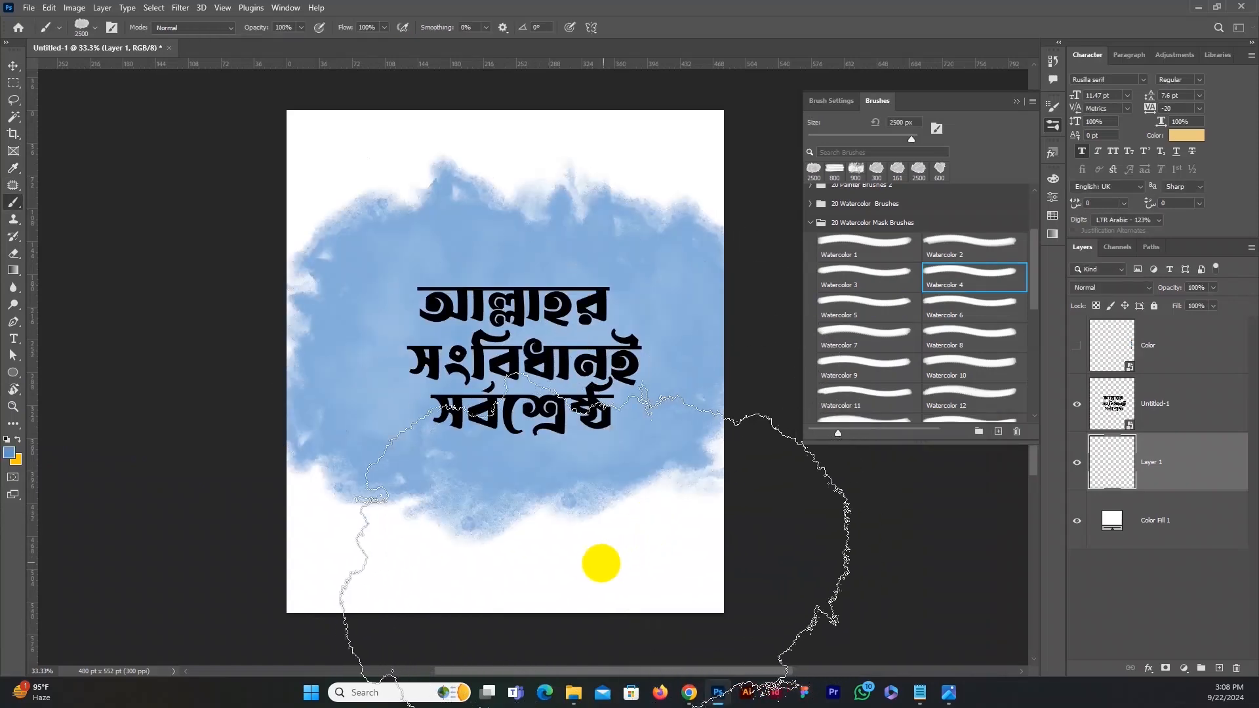
Step: Add more blue Watercolor 4 stamps over the canvas's lower part and upper-left area until most of the background is covered
scroll(584, 361, "down", 2)
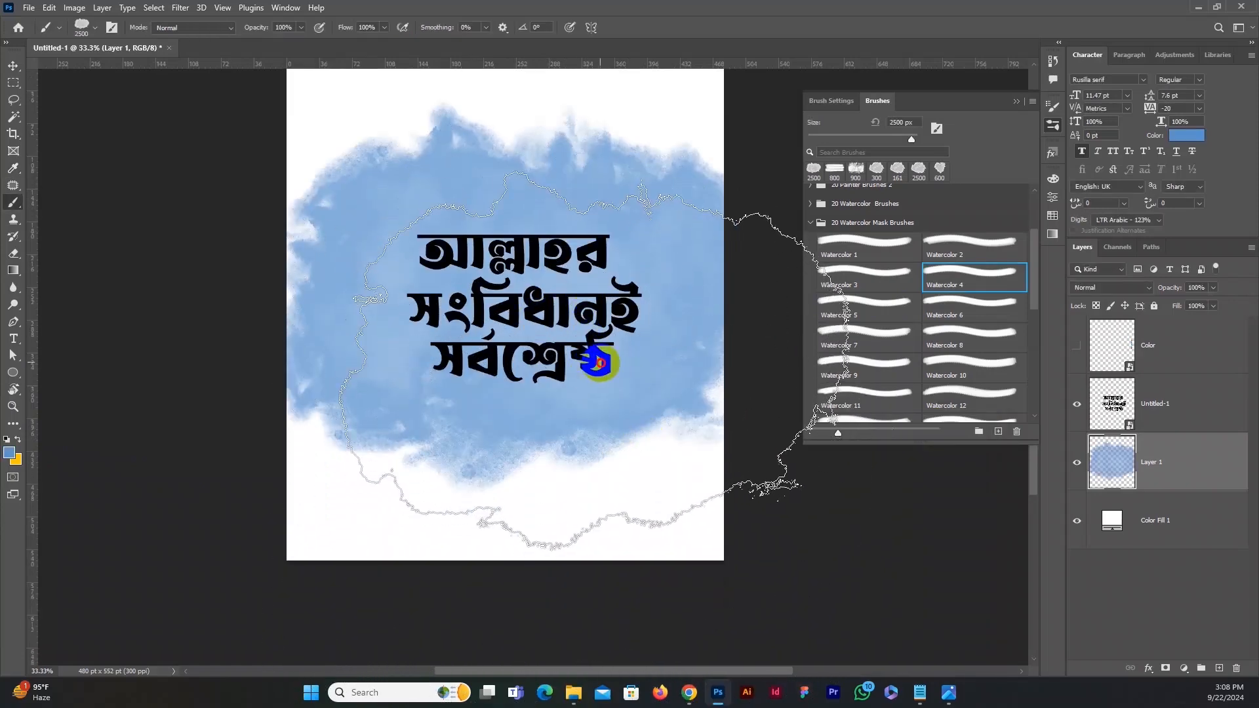
left_click(601, 362)
scroll(583, 533, "down", 1)
left_click(453, 548)
scroll(551, 406, "up", 3)
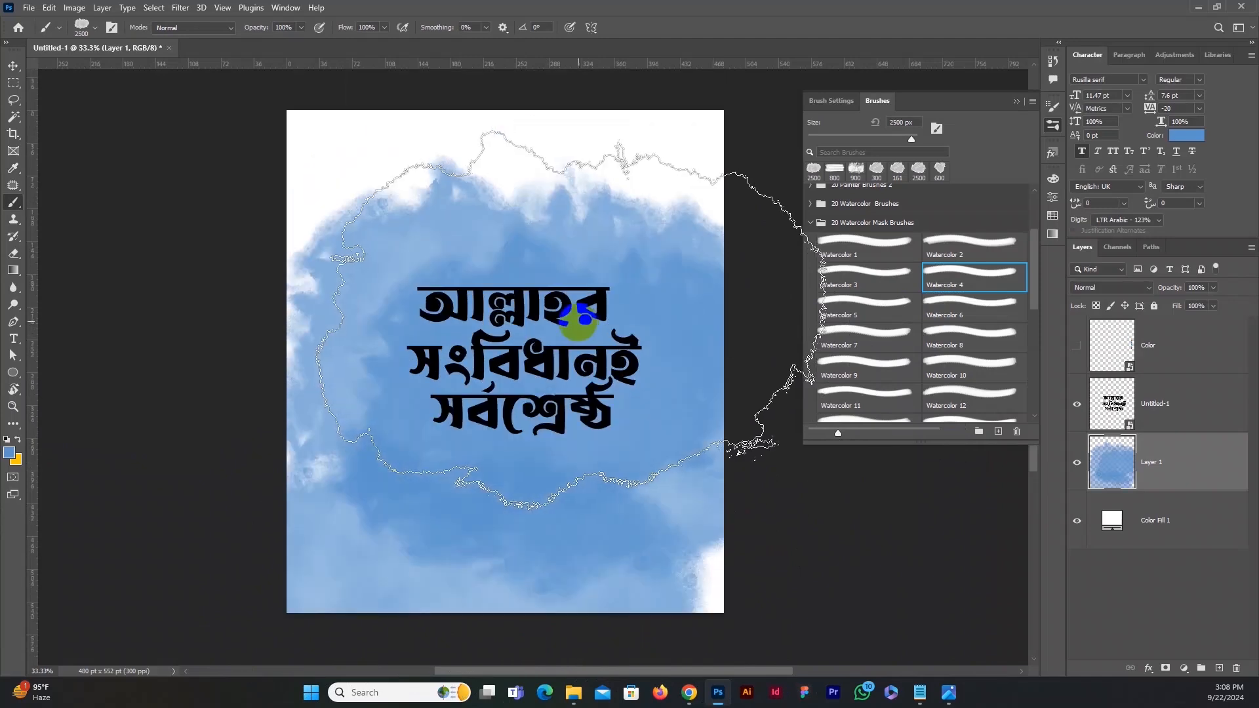
scroll(579, 321, "up", 2)
left_click(413, 199)
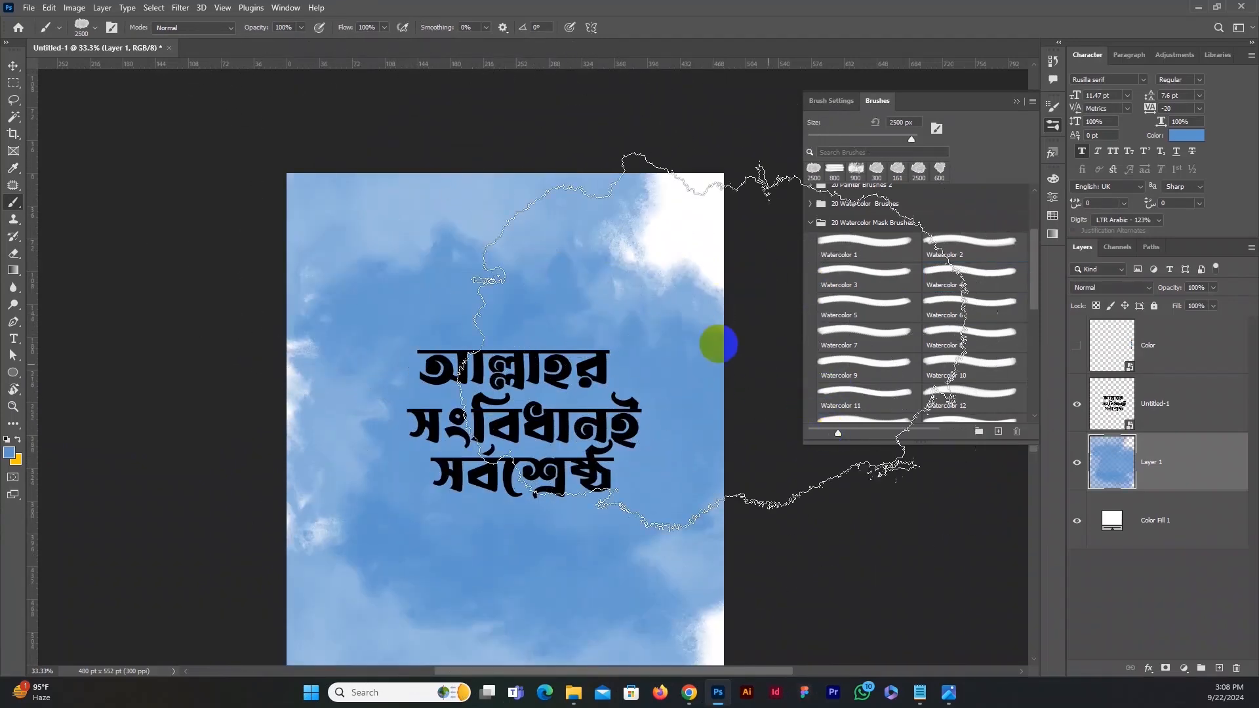
scroll(717, 337, "down", 2)
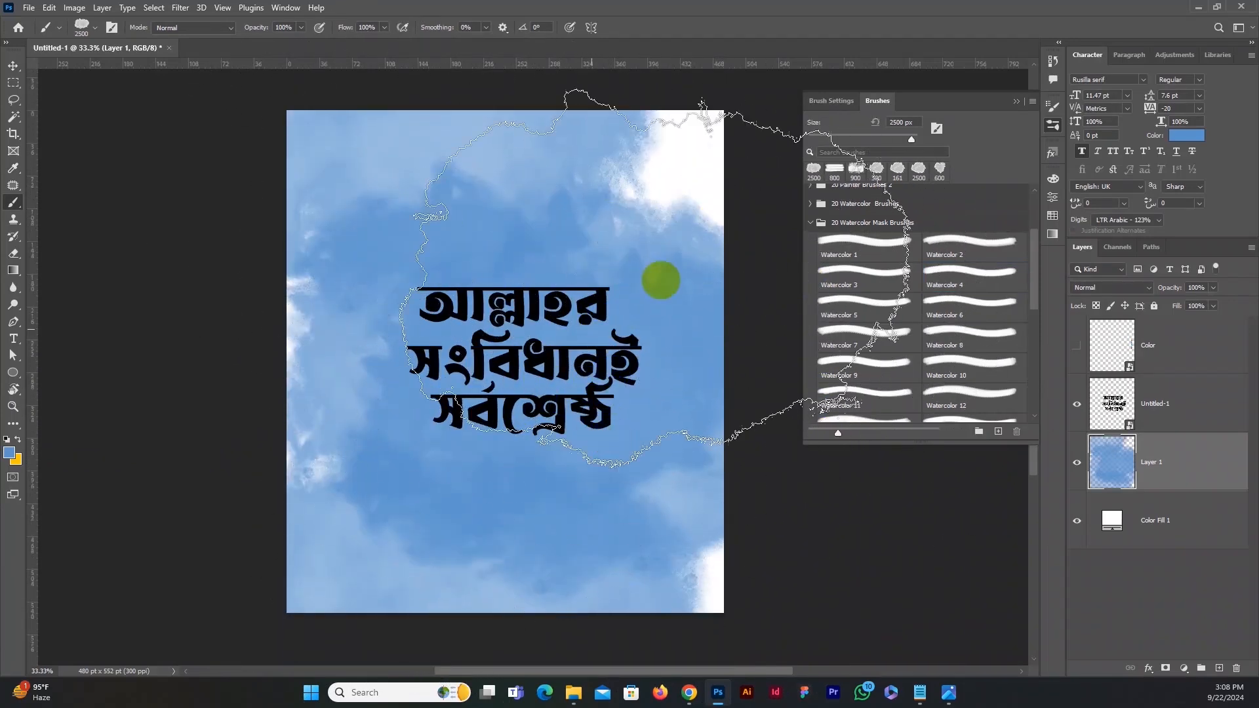
Step: Show the Color layer and sample its palest dot as the foreground colour
left_click(1016, 101)
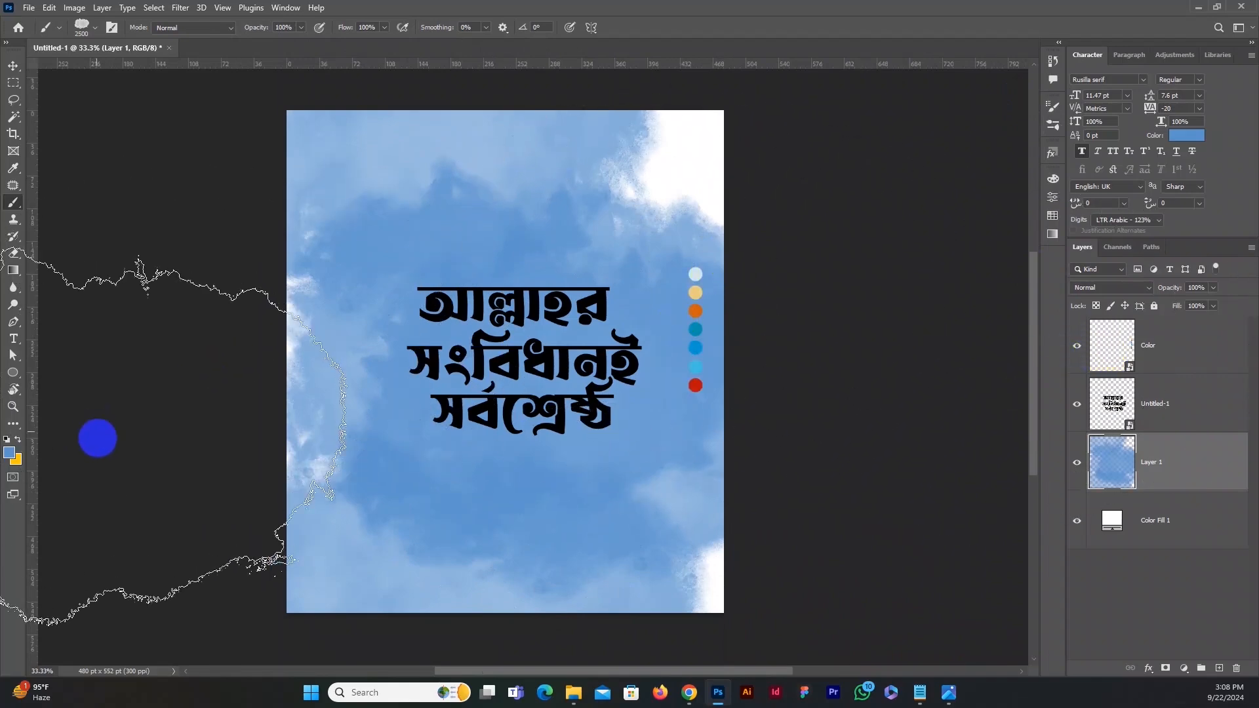
left_click(9, 454)
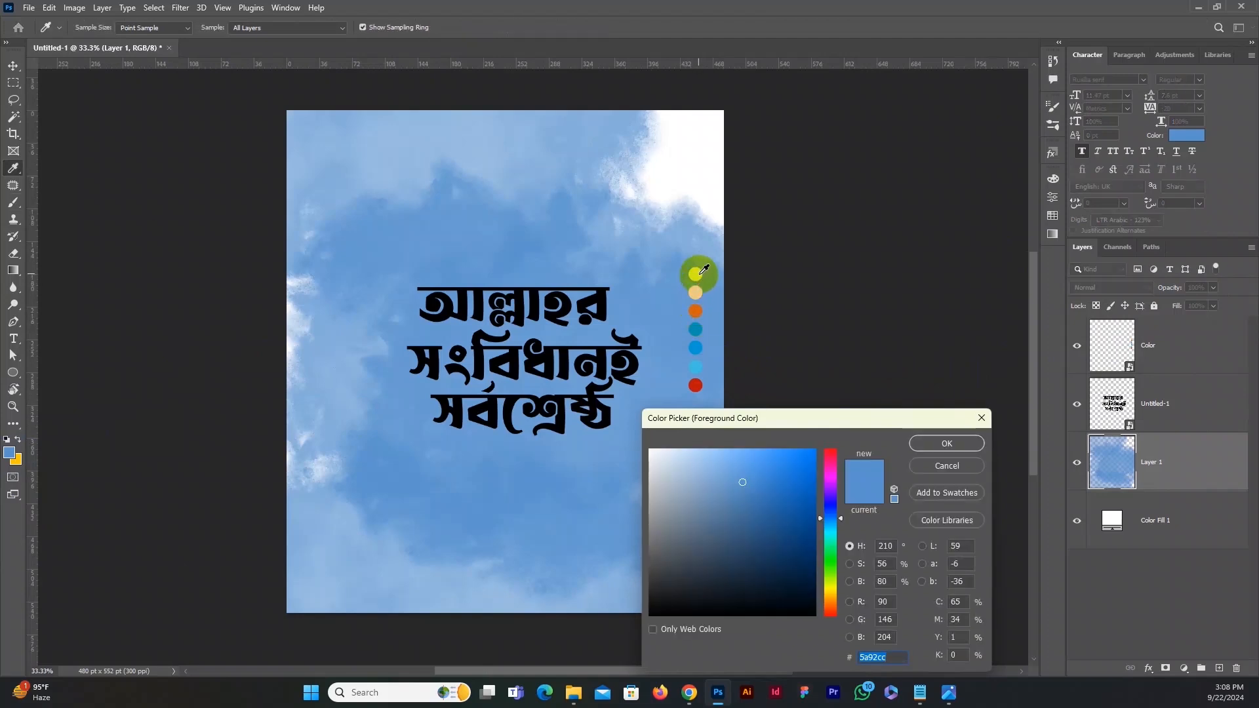
left_click(703, 271)
left_click(936, 450)
key("b")
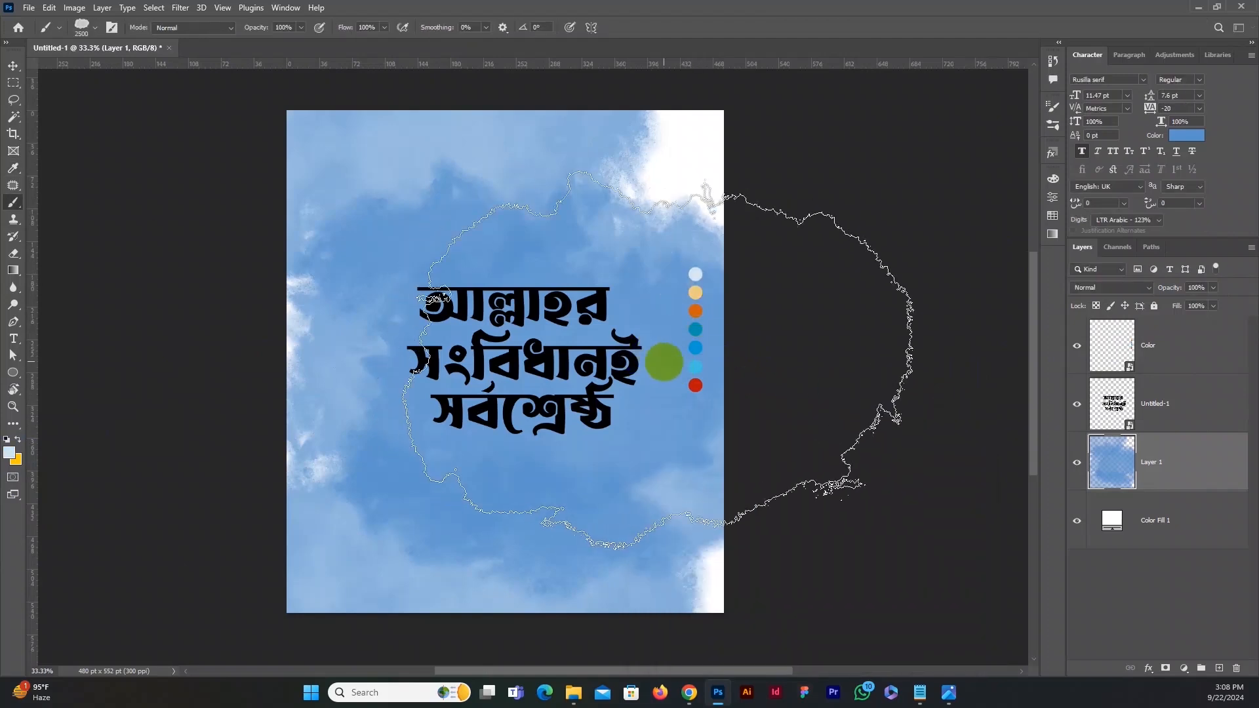
left_click(1053, 125)
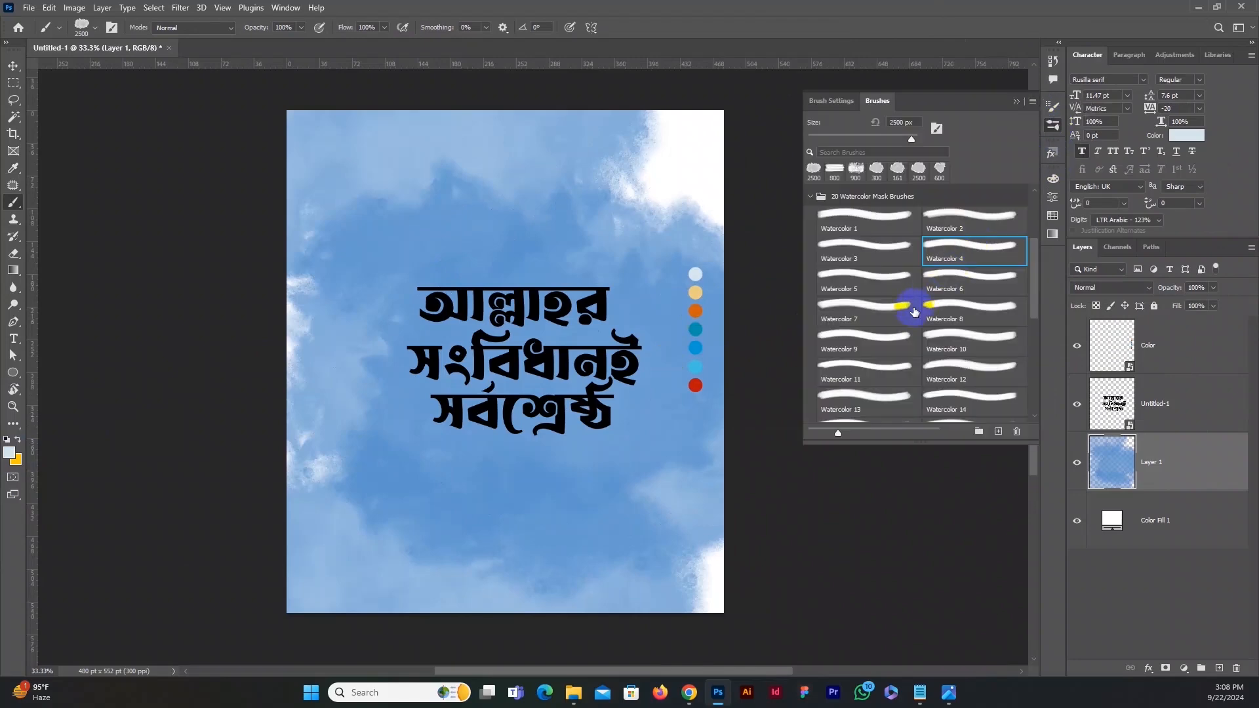
Step: Try a pale 2500 px stroke of the Watercolor 8 brush over the canvas's upper-right area
left_click(949, 304)
left_click_drag(748, 276, 748, 299)
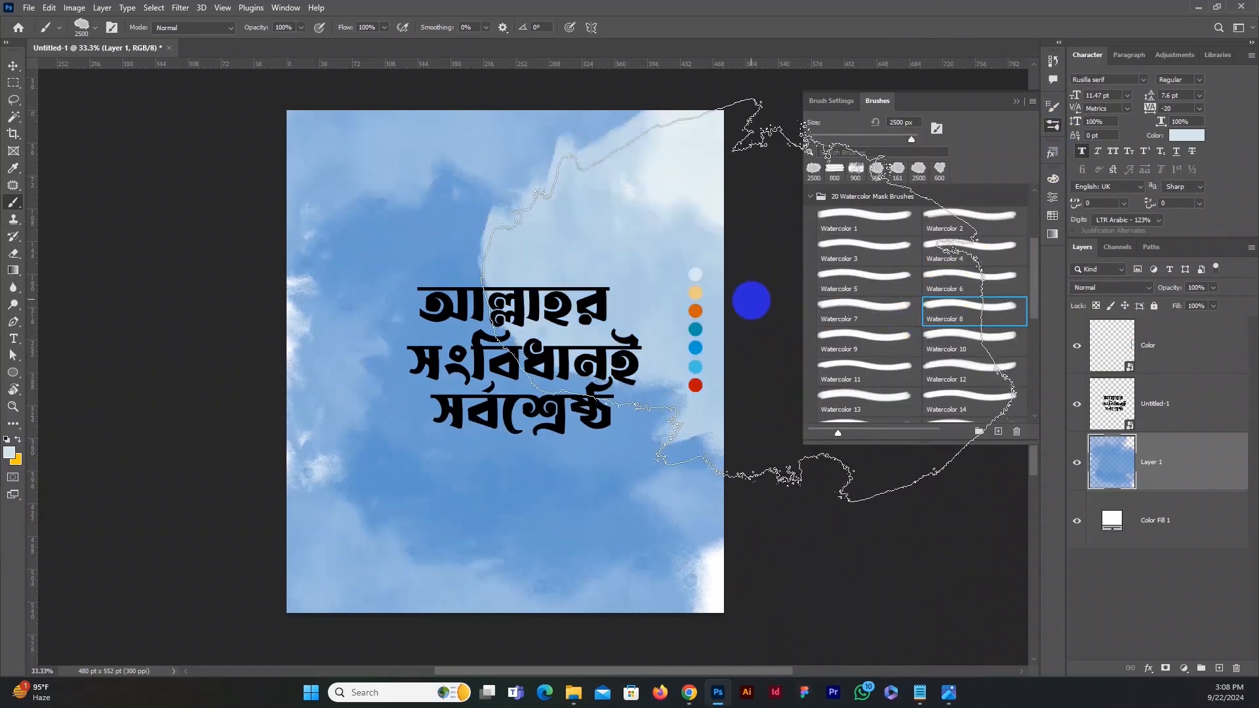
key("ctrl+z")
Step: Choose the Watercolor 7 brush, reduce its size to 1600 px and stamp a pale patch in the canvas's upper-right corner
left_click(888, 308)
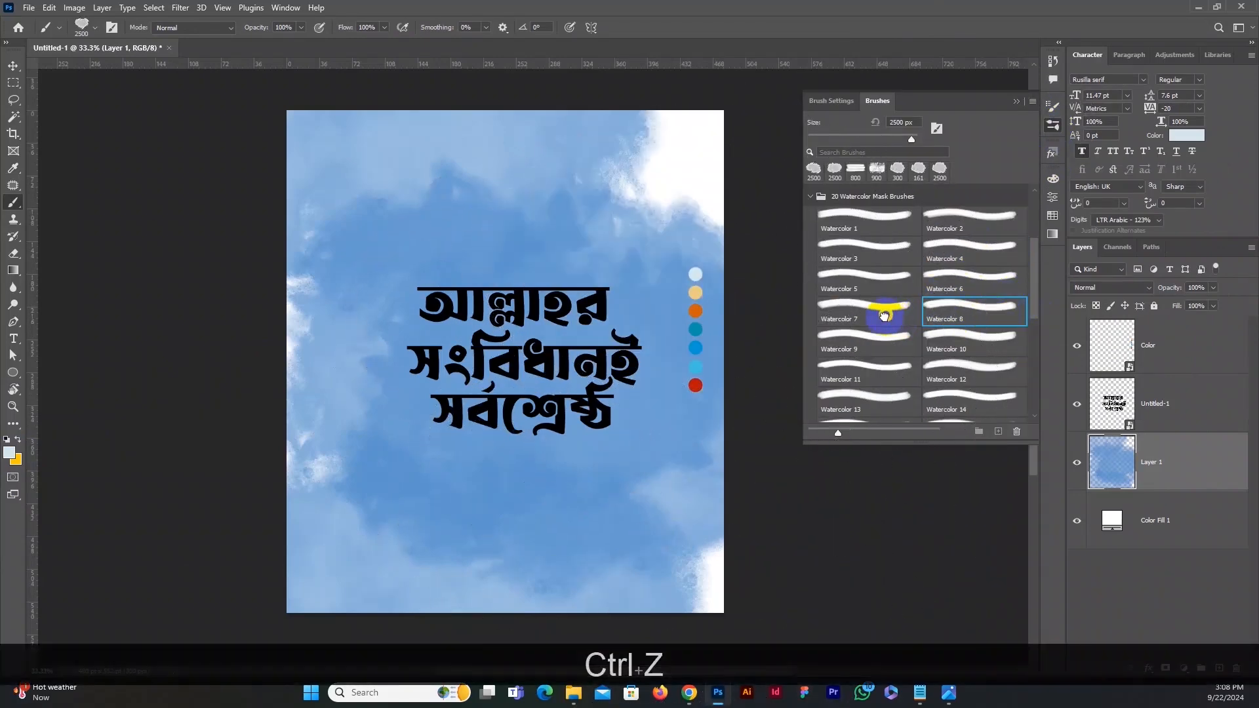
key("bracketleft")
key("bracketleft")
key("bracketleft")
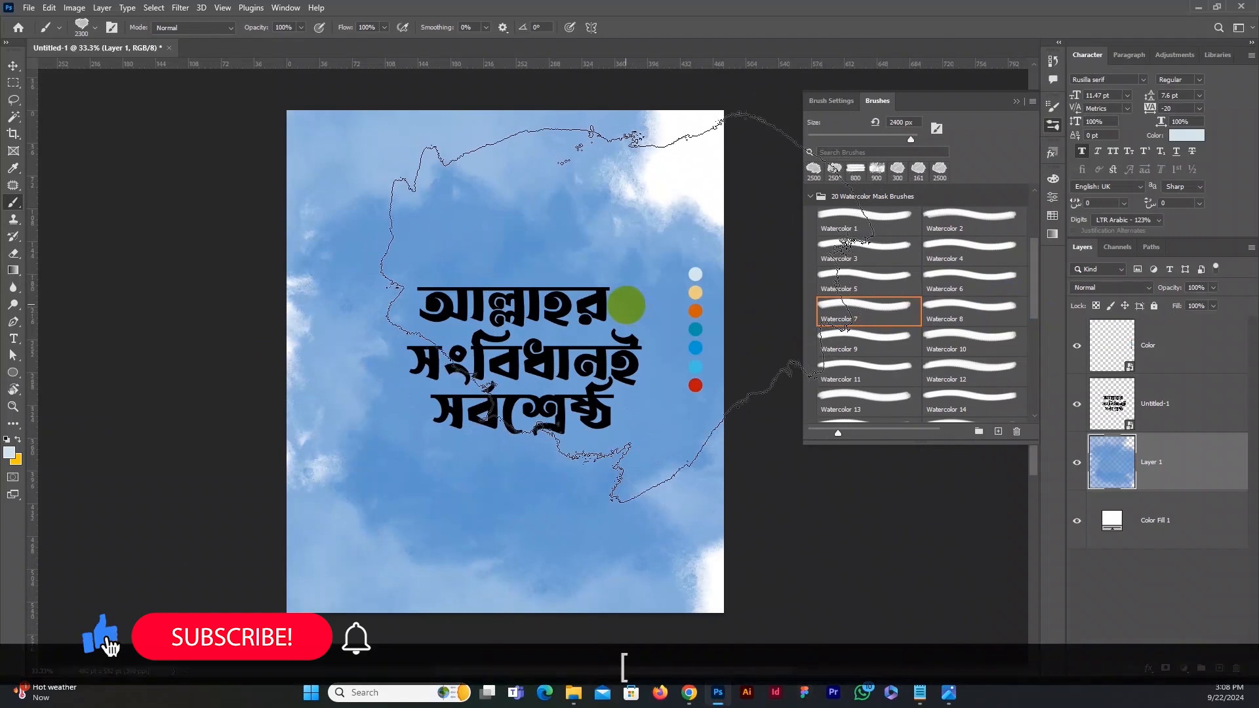
key("bracketleft")
key("bracketleft")
key("bracketleft")
key("bracketleft")
key("bracketleft")
key("bracketleft")
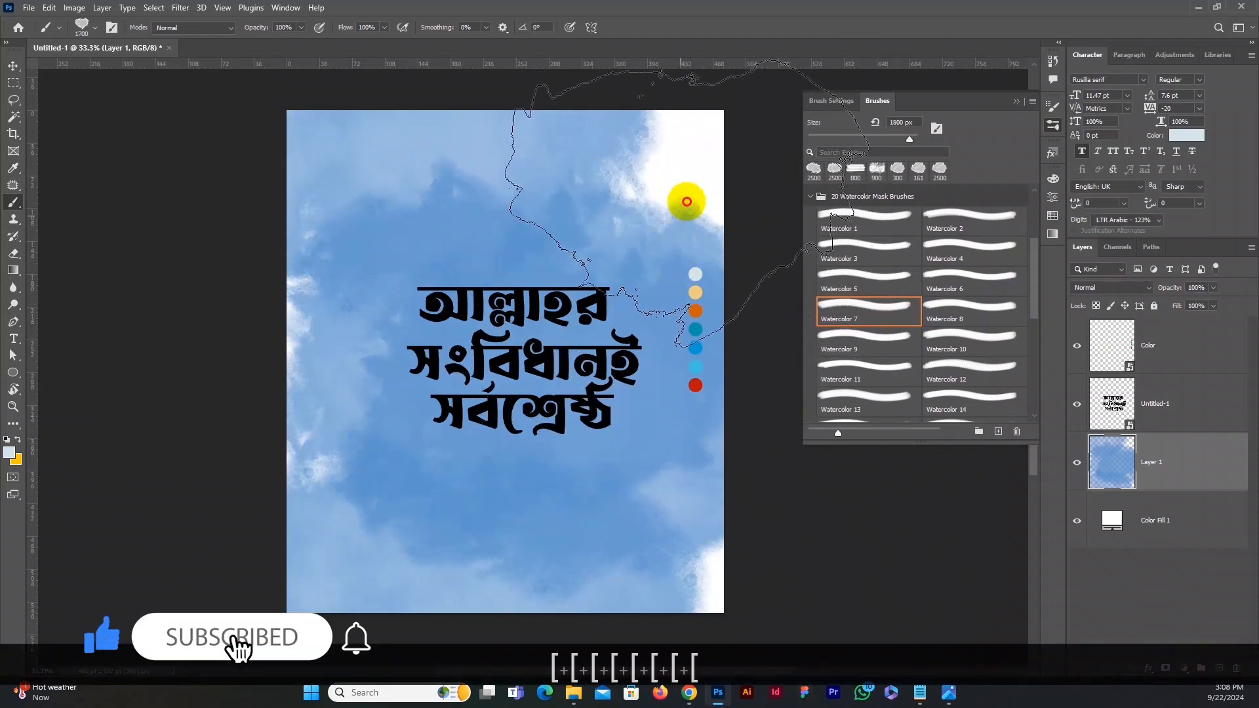
Step: Stamp pale Watercolor 7 patches along the canvas's lower edge, left edge and upper-left corner
scroll(675, 413, "down", 2)
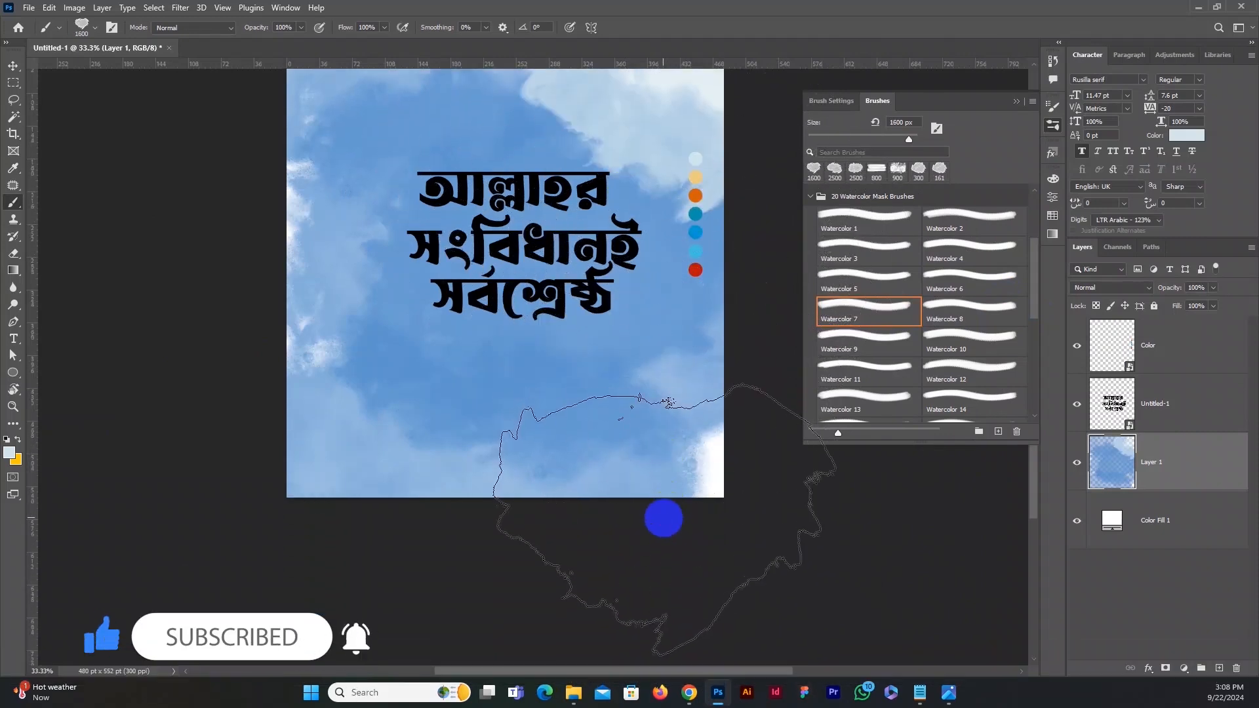
left_click(664, 518)
left_click(301, 530)
left_click(186, 351)
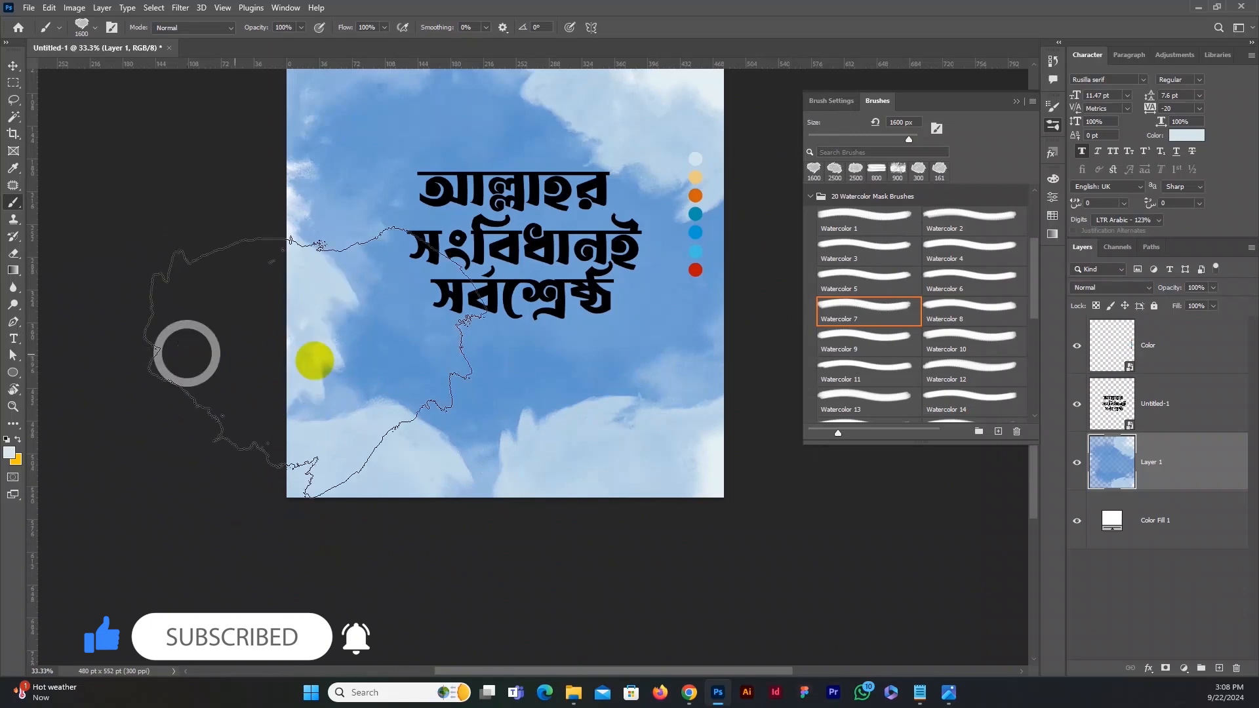
scroll(294, 364, "up", 2)
scroll(288, 361, "up", 1)
scroll(269, 229, "up", 1)
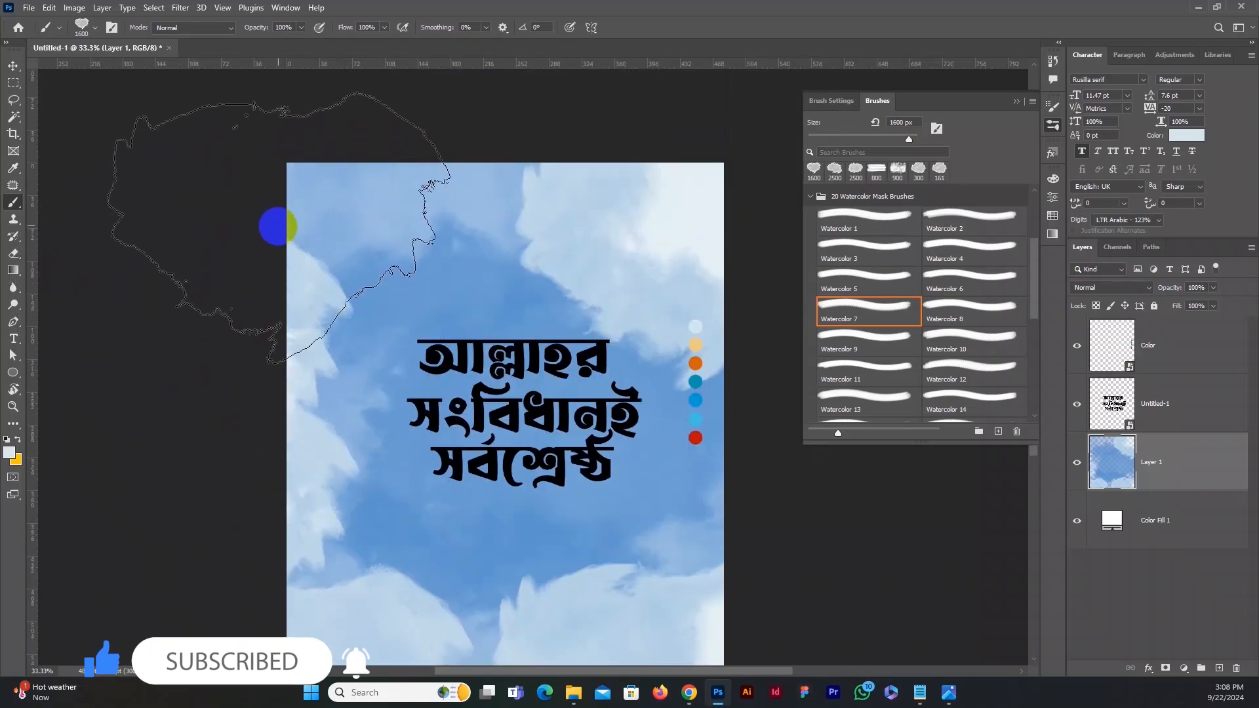
scroll(779, 515, "down", 1)
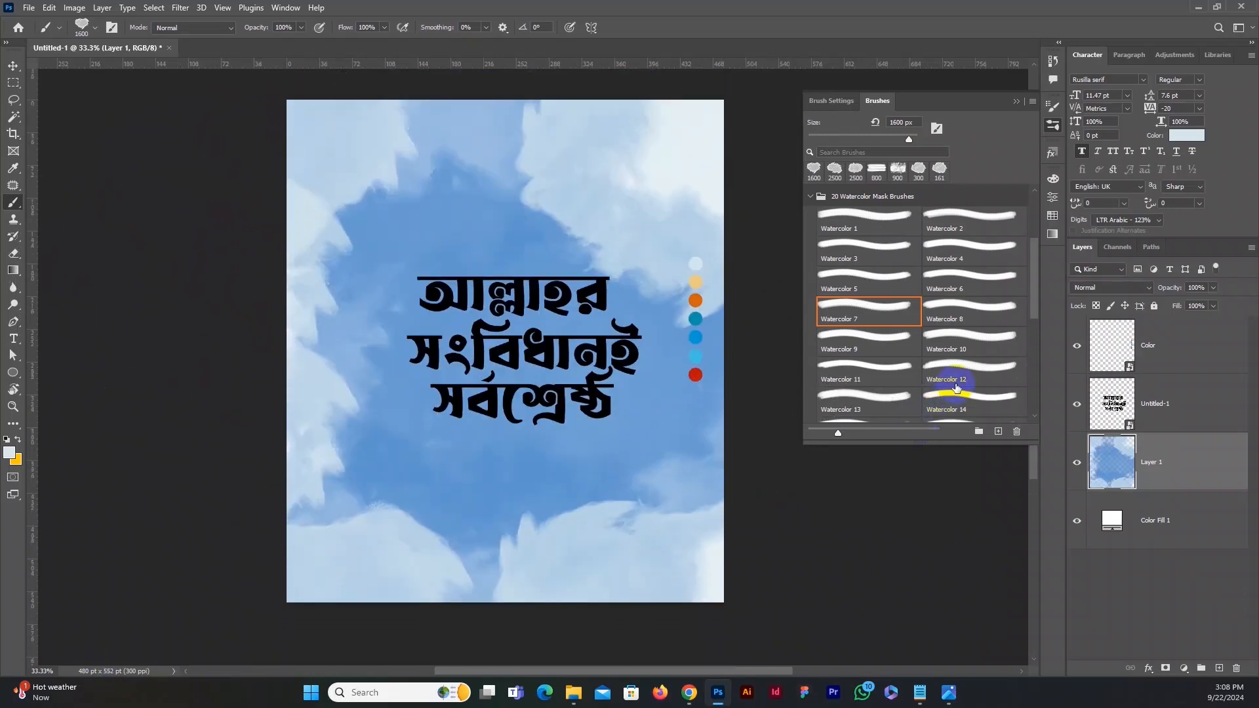
Step: Choose the Watercolor 14 brush and try a pale 2500 px stamp near the canvas's lower-right corner
left_click(950, 408)
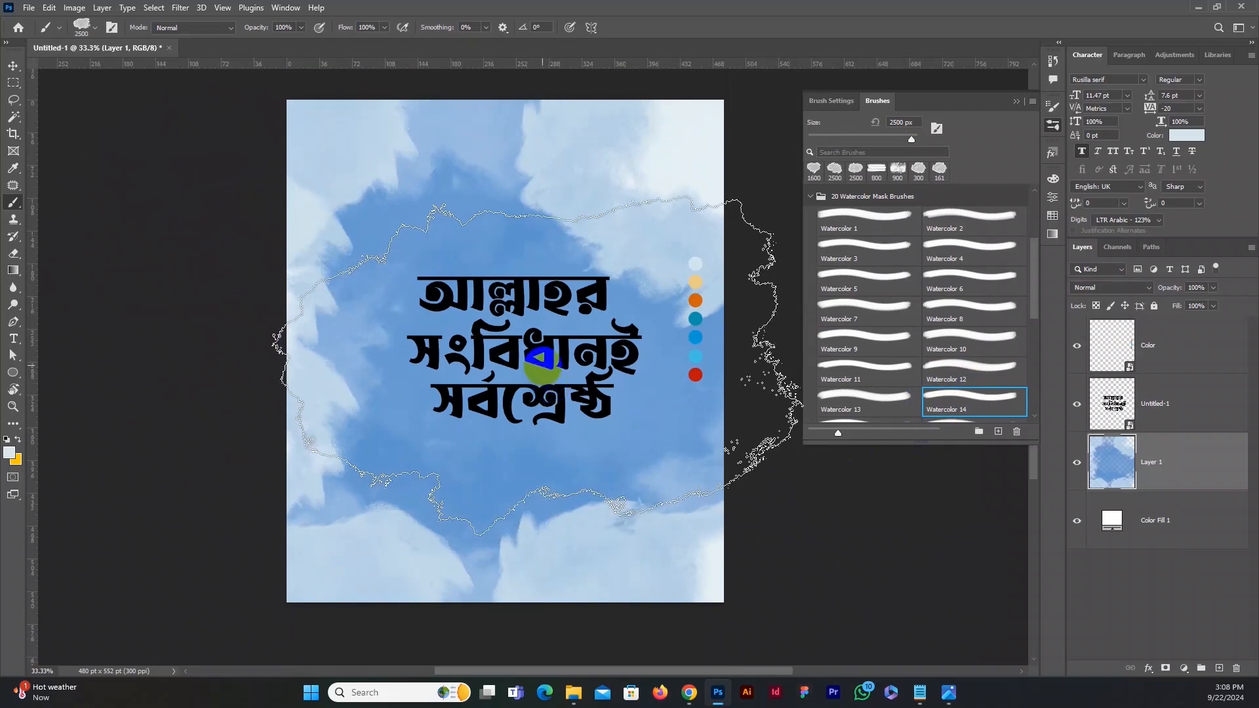
left_click(676, 538)
key("ctrl+z")
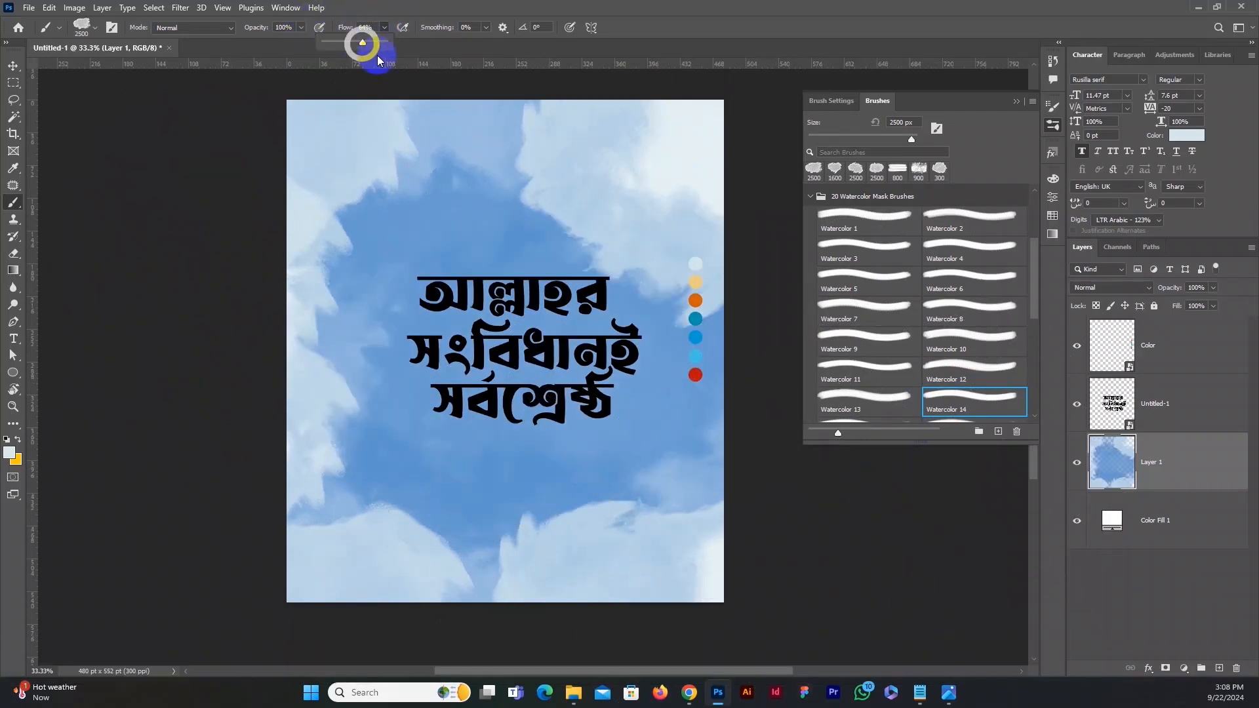
Step: Lower the brush flow to 64% and its size to 1900 px, and stamp pale Watercolor 14 patches along the canvas's upper edge
scroll(577, 203, "up", 2)
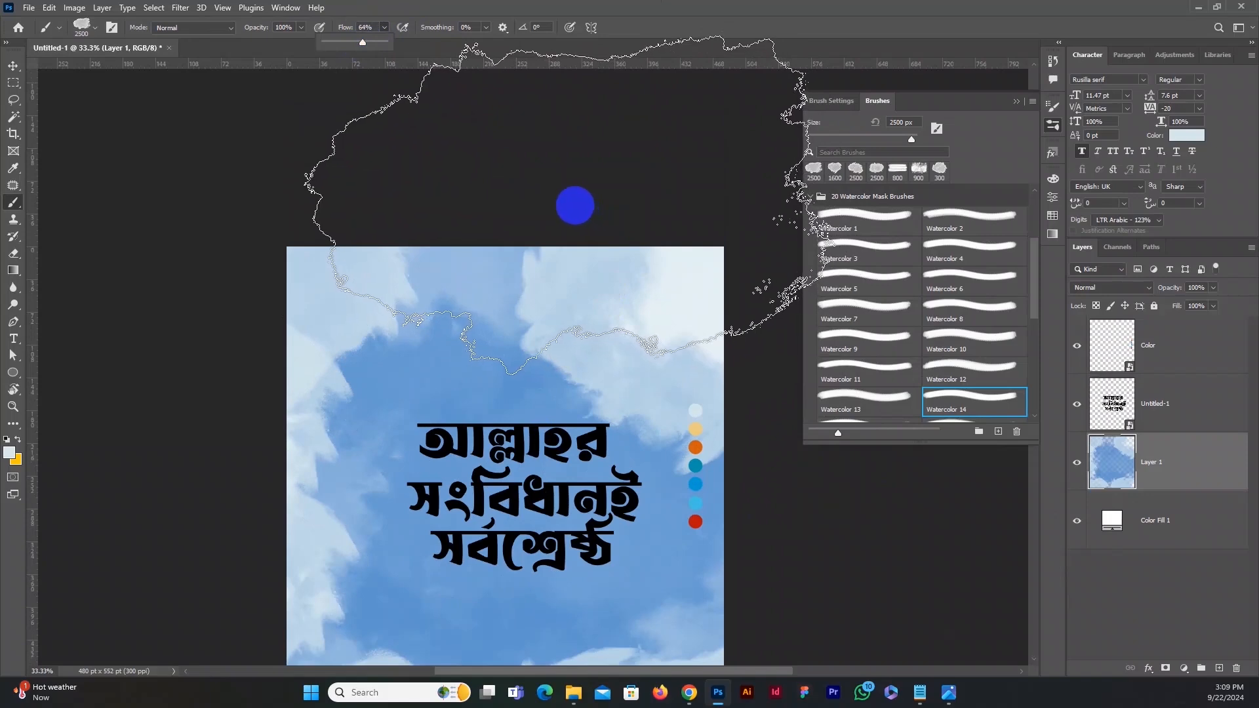
key("bracketleft")
key("bracketleft")
key("bracketleft")
key("bracketleft")
key("bracketleft")
key("bracketleft")
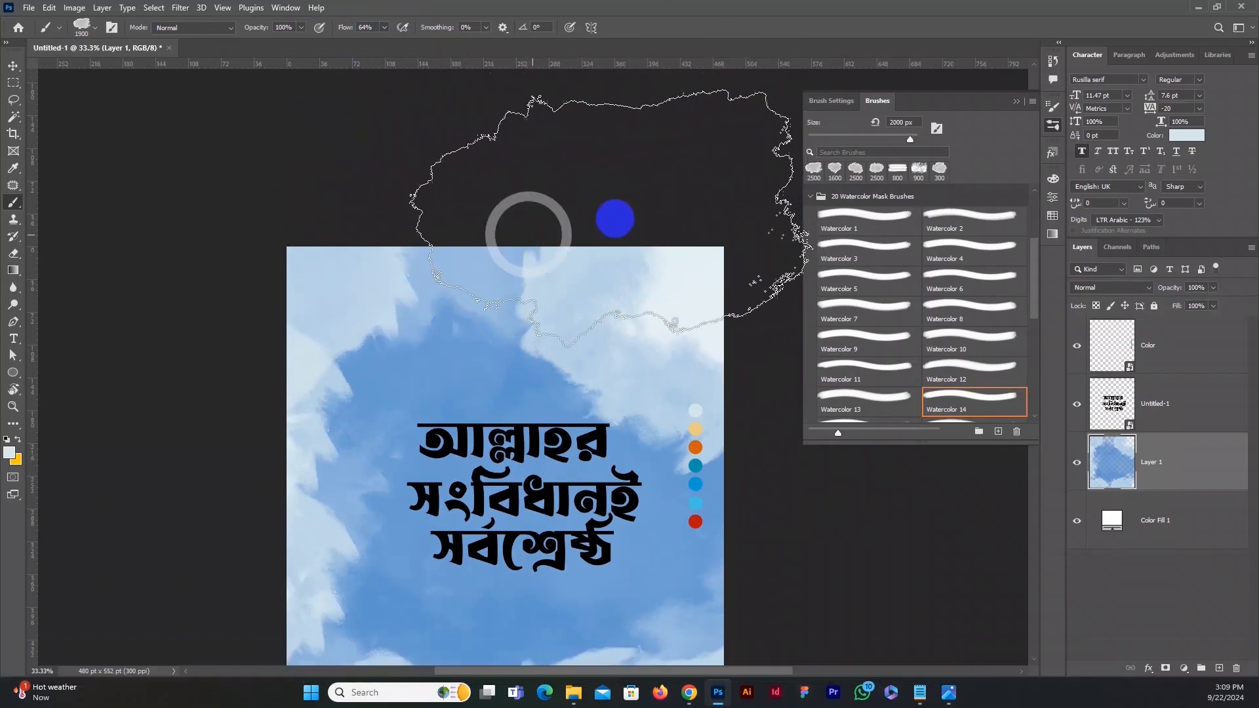
scroll(639, 261, "down", 2)
scroll(914, 360, "down", 1)
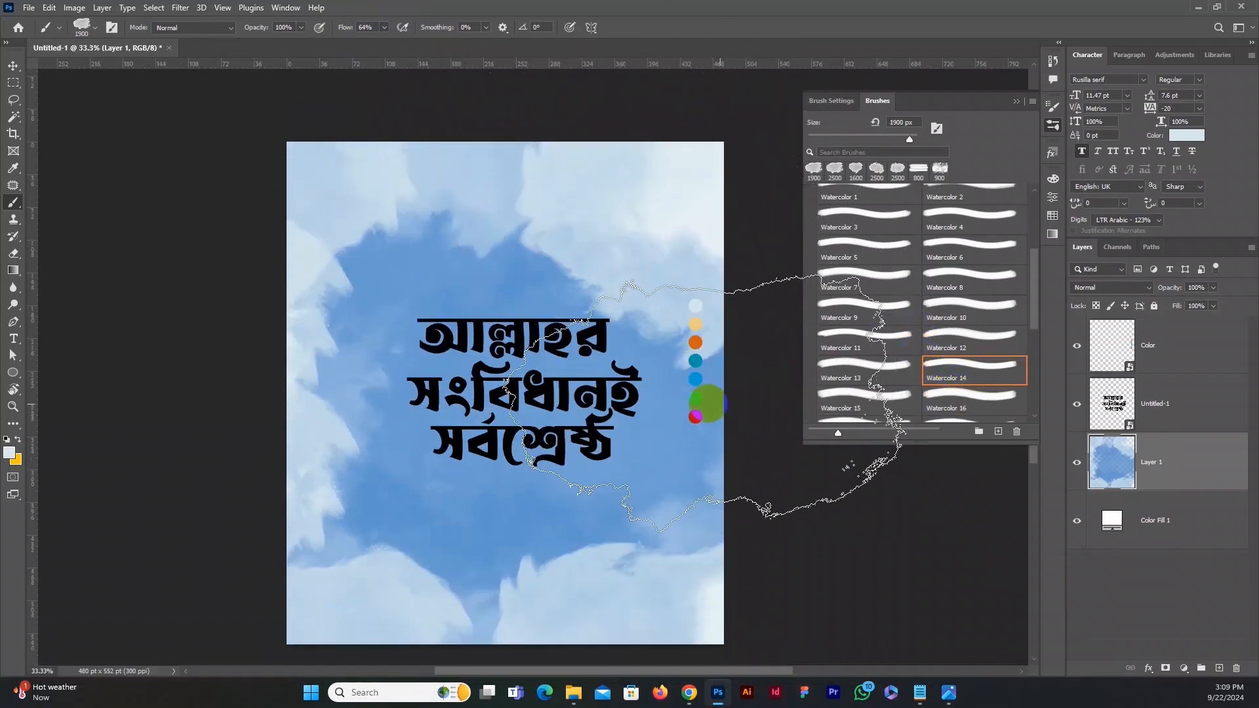
Step: Sample the light blue dot (41c0e4) as the foreground colour and choose the Watercolor 17 brush
left_click(9, 453)
left_click(695, 397)
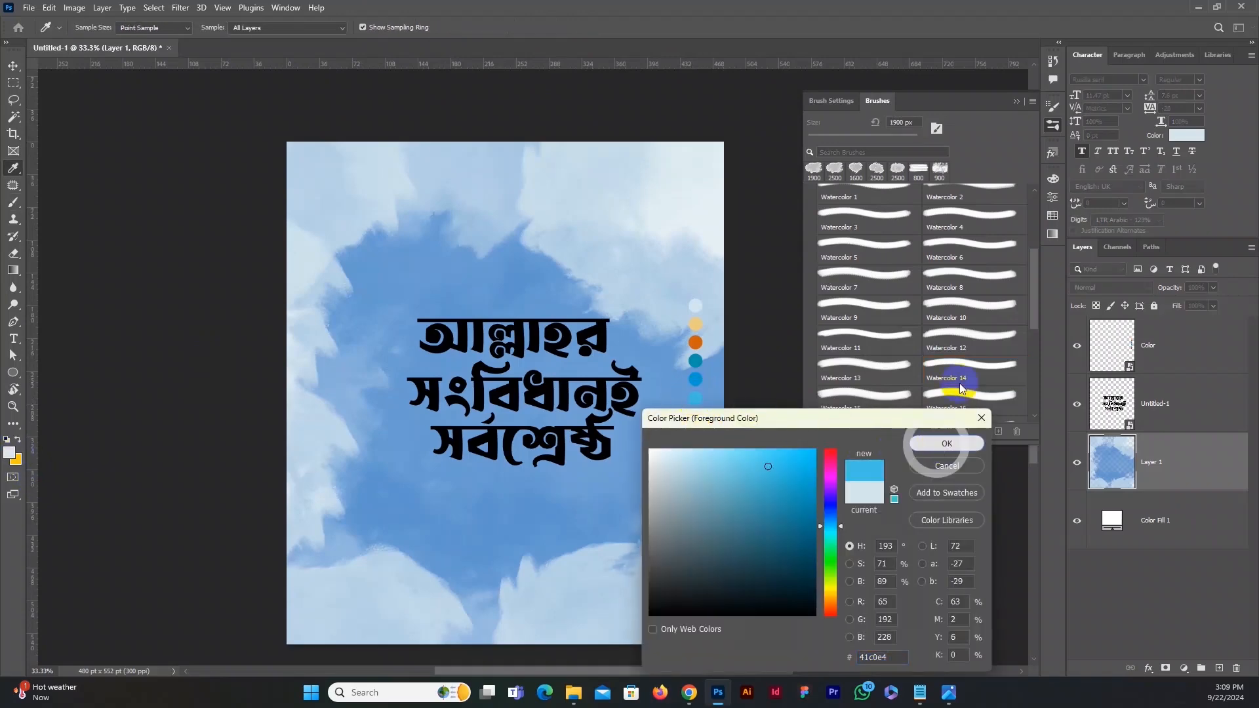
scroll(919, 328, "down", 5)
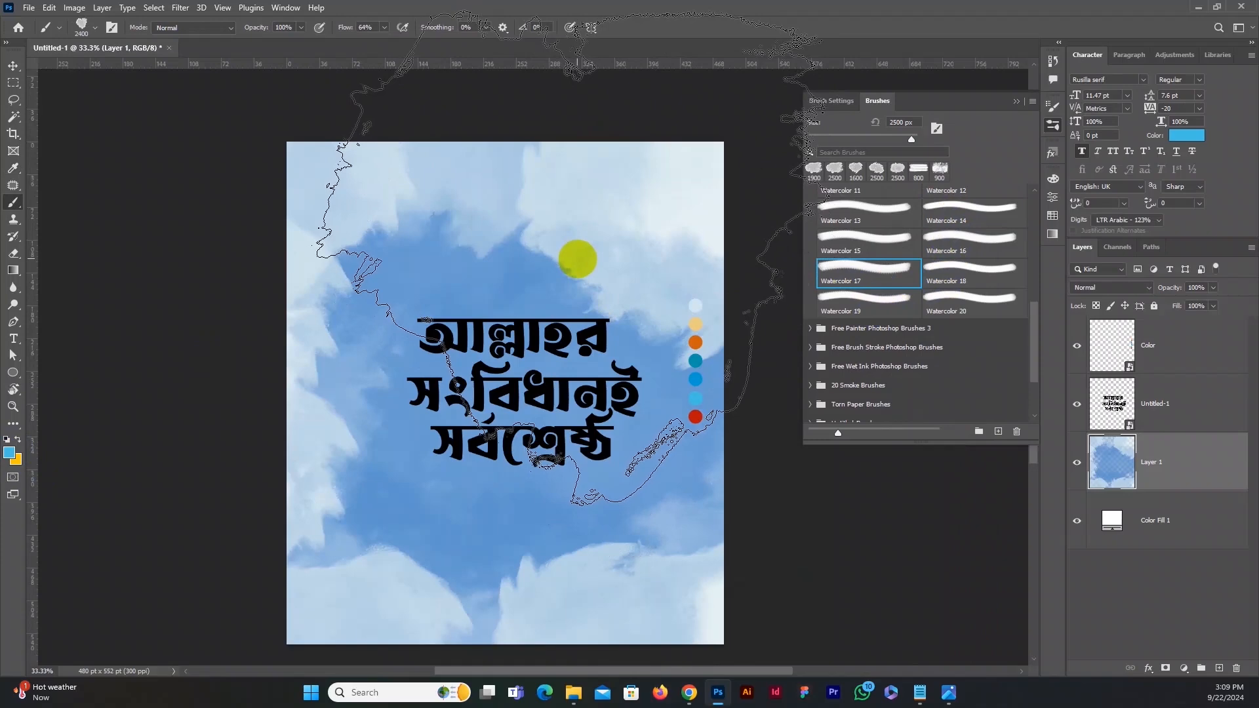
Step: Reduce the Watercolor 17 brush to 1000 px and paint light blue over the canvas's upper-right area
key("bracketleft")
key("bracketleft")
key("bracketleft")
key("bracketleft")
key("bracketleft")
key("bracketleft")
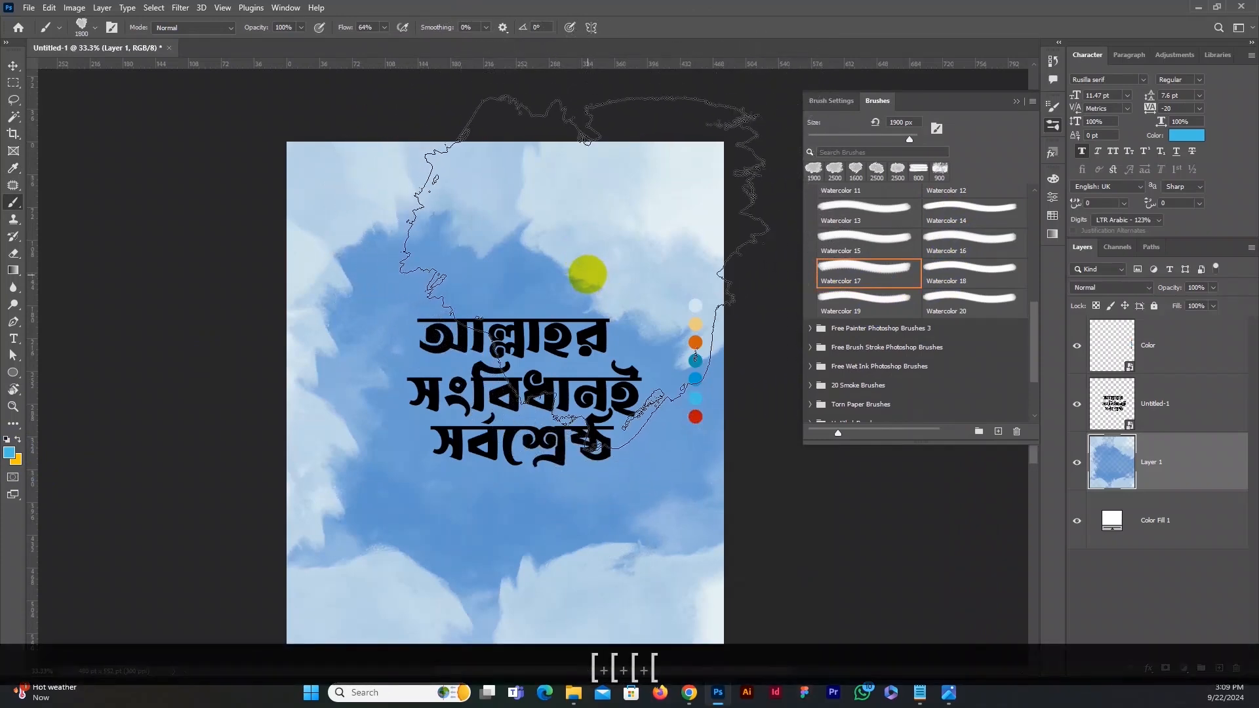
key("bracketleft")
key("bracketleft")
key("bracketleft")
key("bracketleft")
key("bracketleft")
key("bracketleft")
key("bracketleft")
key("bracketleft")
key("bracketleft")
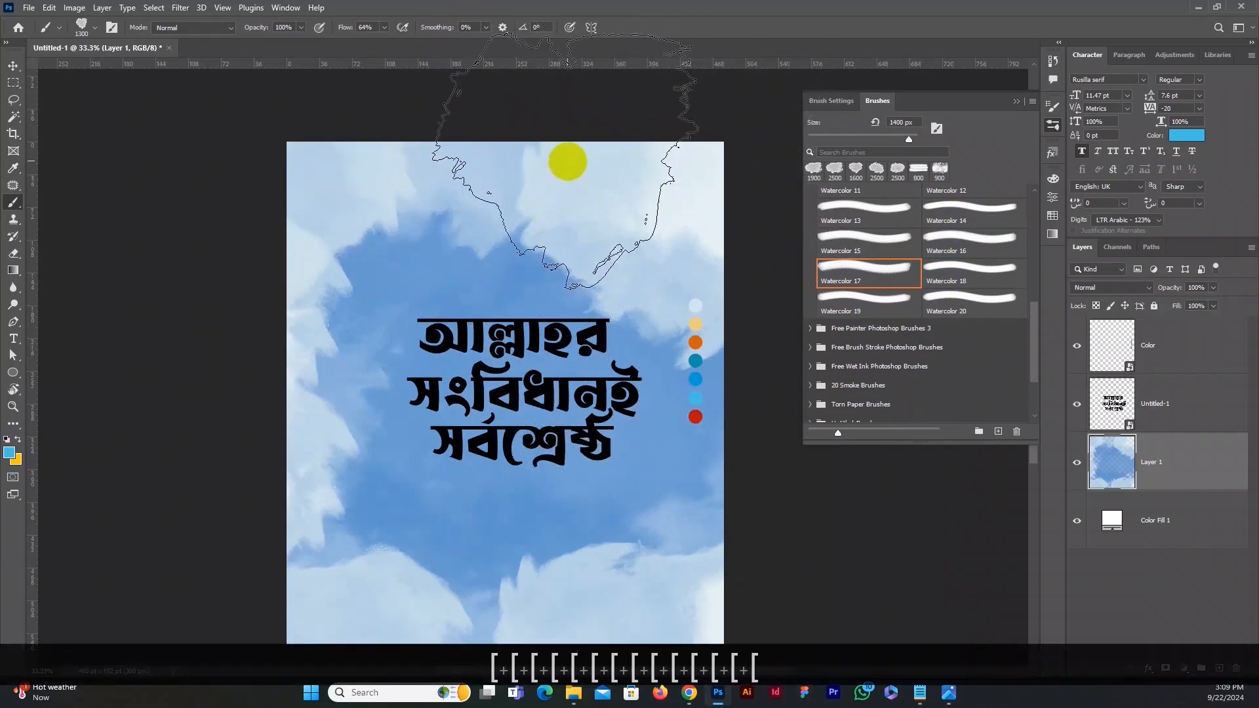
mouse_move(558, 176)
left_mouse_down()
mouse_move(660, 174)
mouse_move(604, 293)
mouse_move(613, 275)
left_mouse_up()
Step: Stamp light blue Watercolor 17 patches across the canvas's lower edge from right to left
scroll(740, 396, "down", 2)
scroll(739, 400, "down", 1)
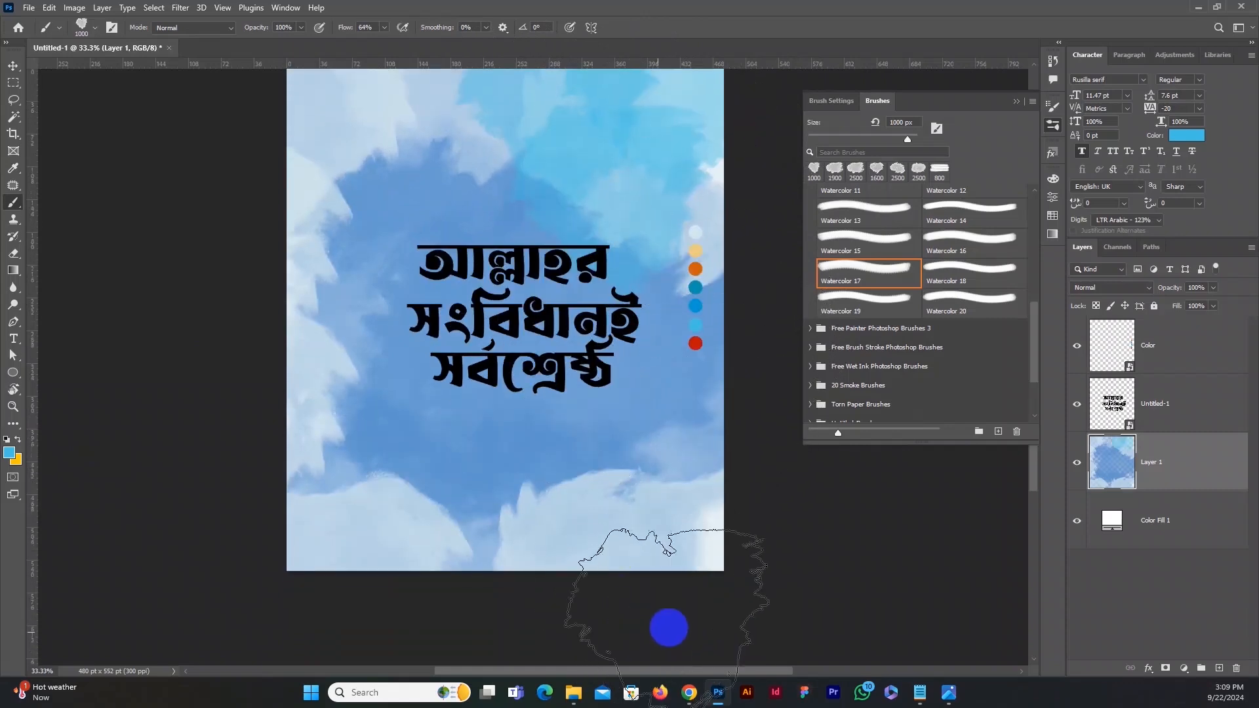
left_click(695, 566)
left_click(486, 571)
left_click(345, 580)
scroll(337, 393, "up", 2)
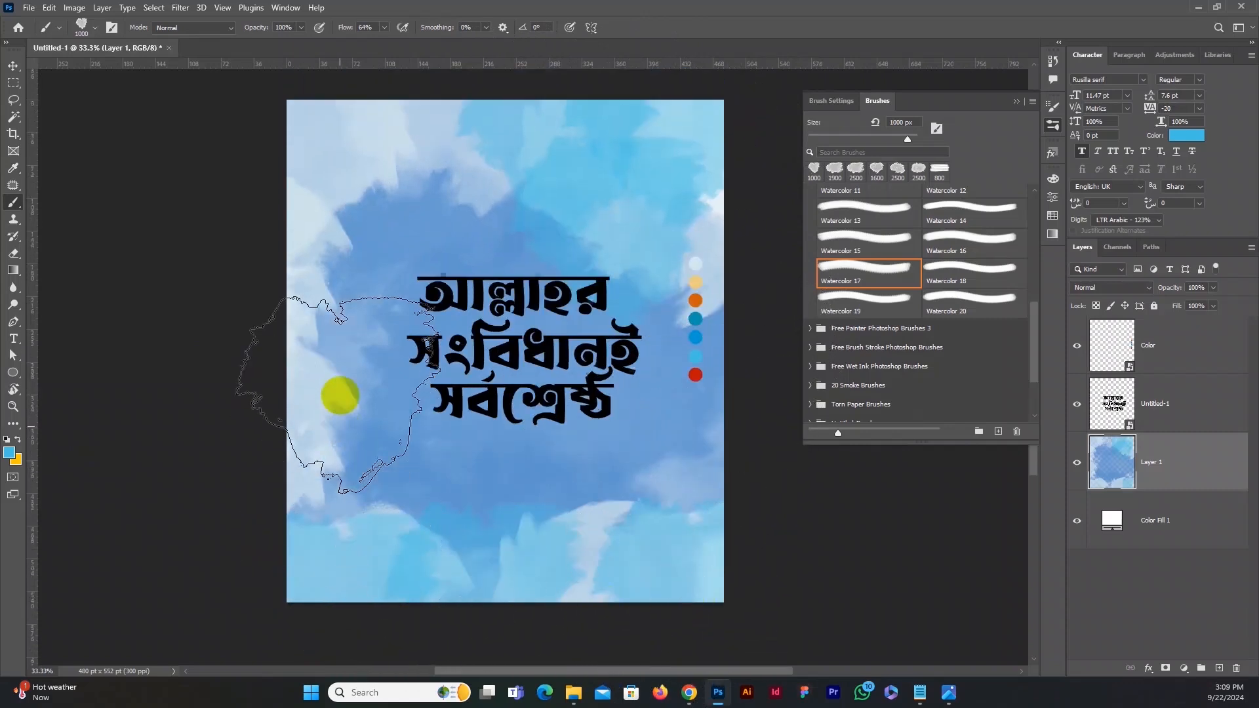
Step: Try another light blue stroke at the canvas's lower right, undo it and enlarge the Watercolor 17 brush to 1800 px
mouse_move(689, 525)
left_mouse_down()
mouse_move(728, 523)
mouse_move(745, 500)
left_mouse_up()
key("ctrl+z")
key("bracketright")
key("bracketright")
key("bracketright")
key("bracketright")
key("bracketright")
key("bracketright")
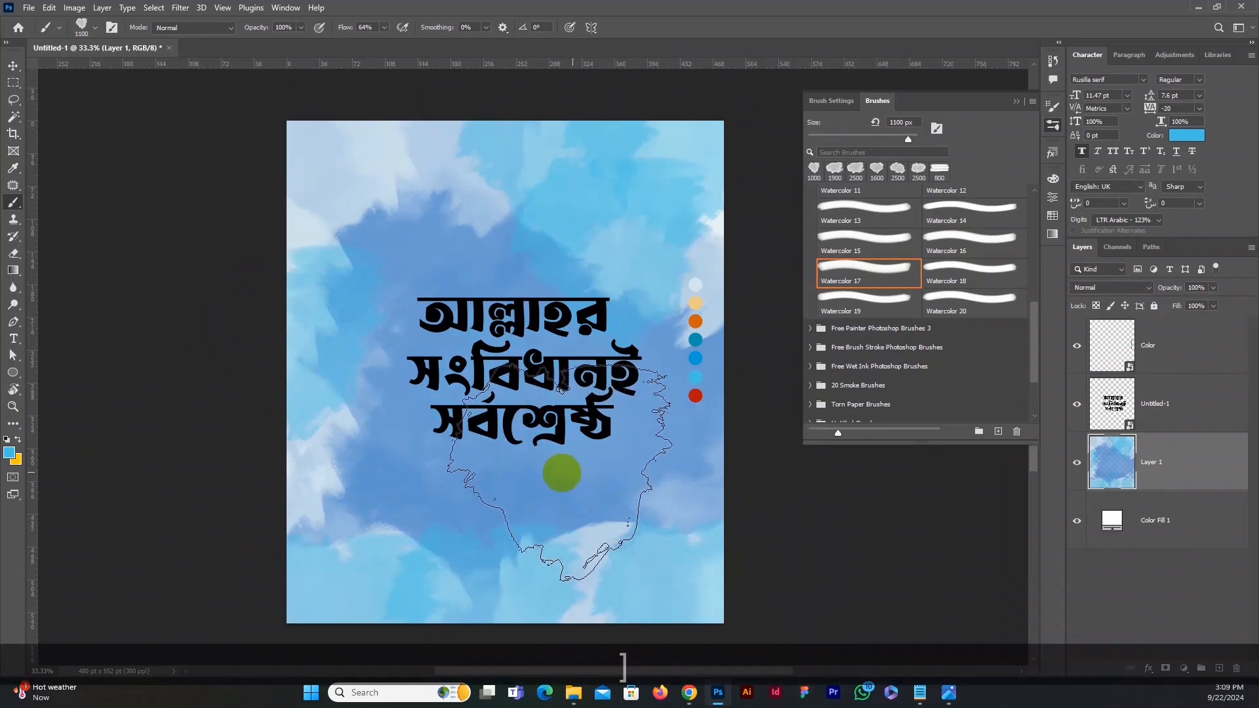
key("bracketright")
key("bracketright")
key("bracketright")
key("bracketright")
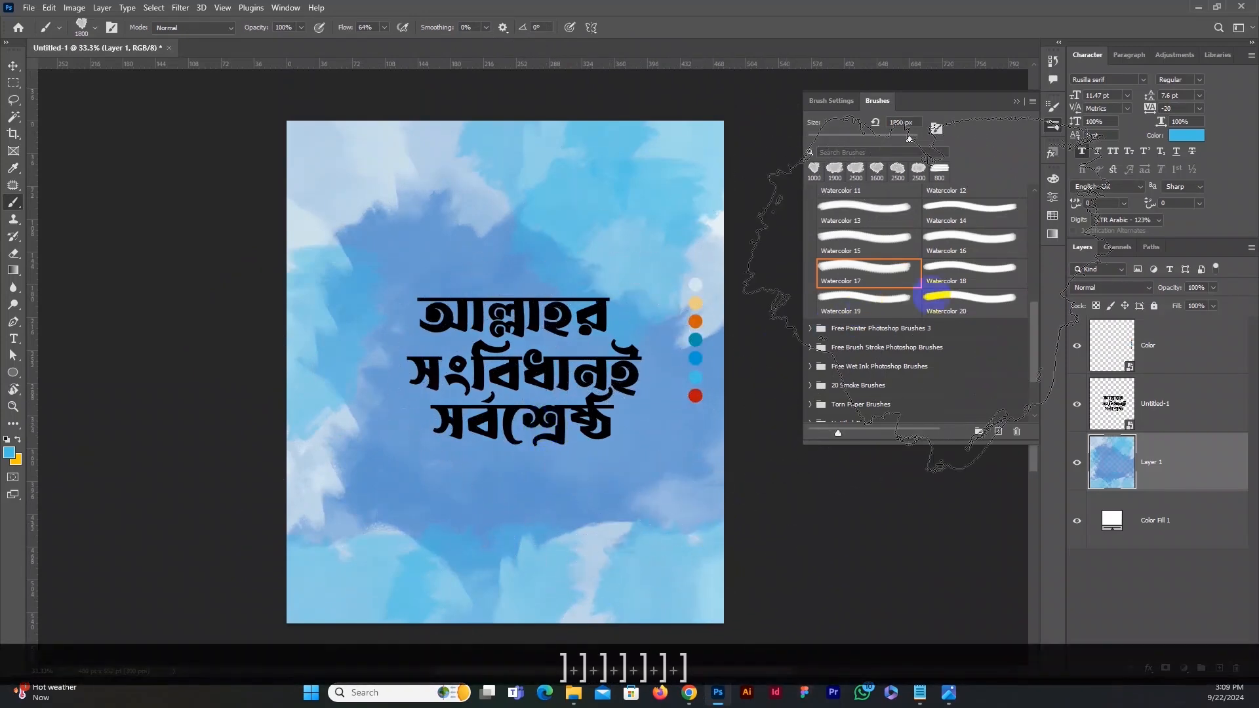
Step: Choose the 2500 px Watercolor 14 brush, resample a blue palette colour and stamp it over the canvas centre behind the lettering
left_click(951, 222)
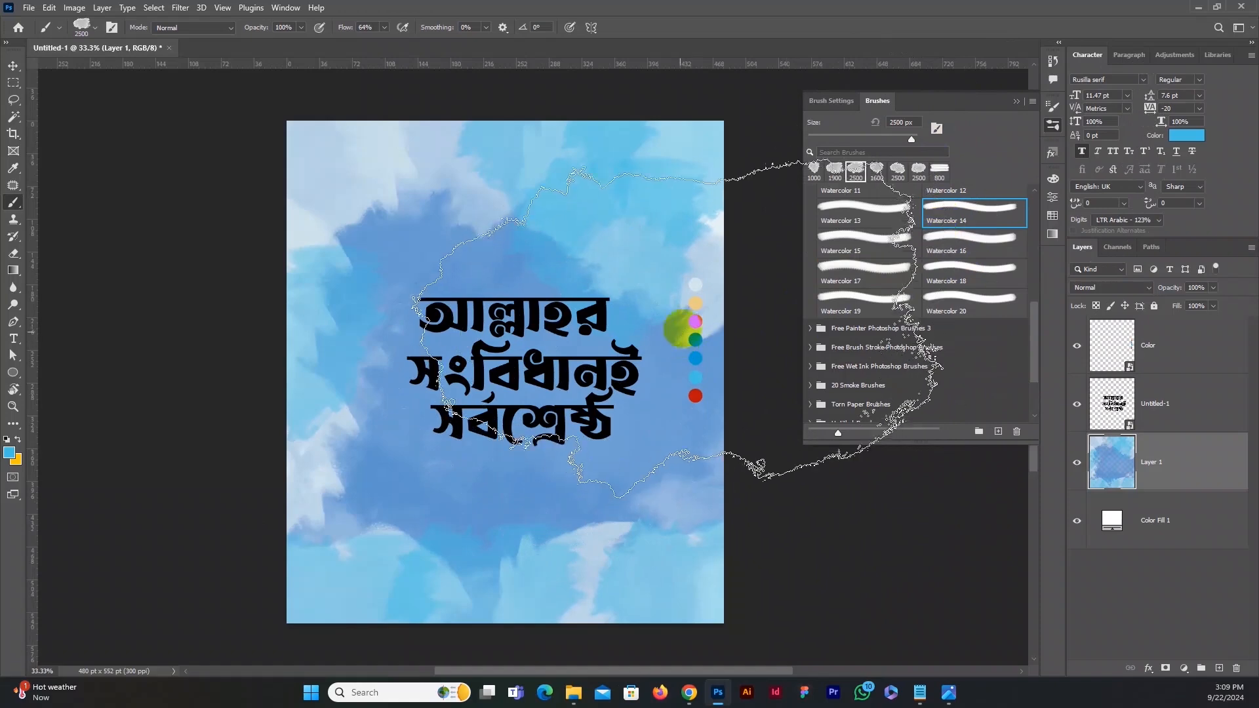
left_click(11, 457)
left_click_drag(695, 279, 699, 289)
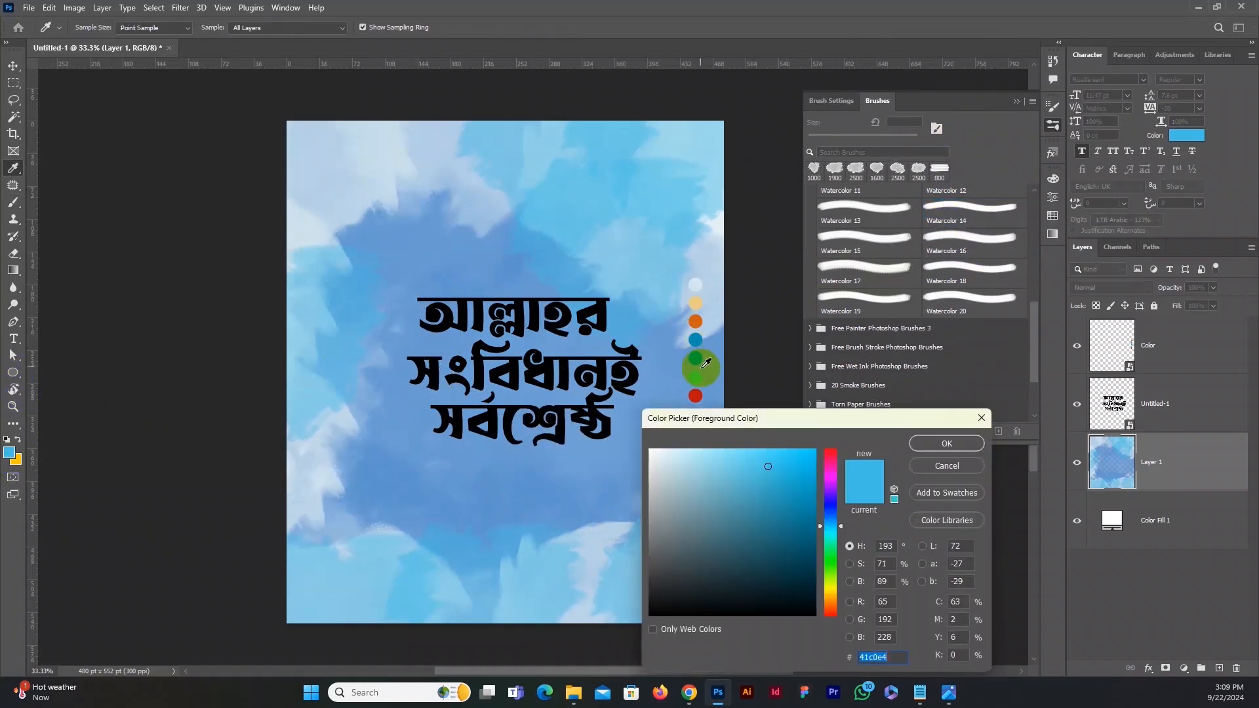
left_click(945, 444)
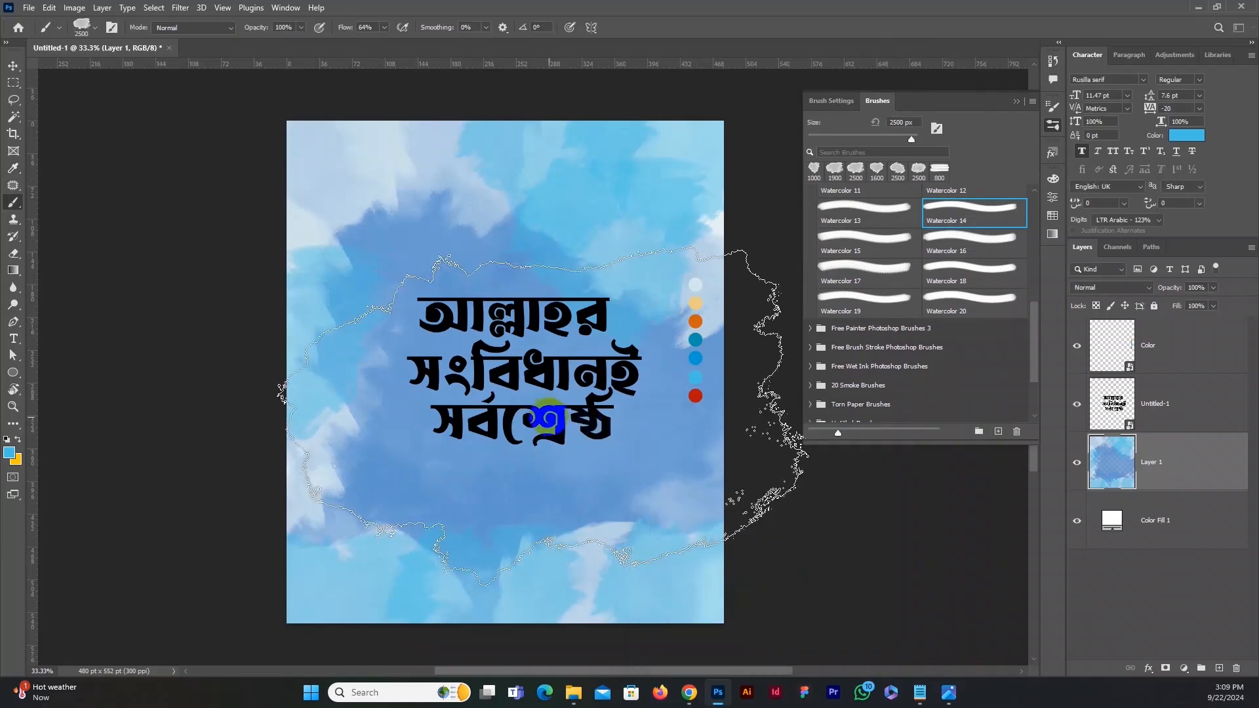
left_click(532, 399)
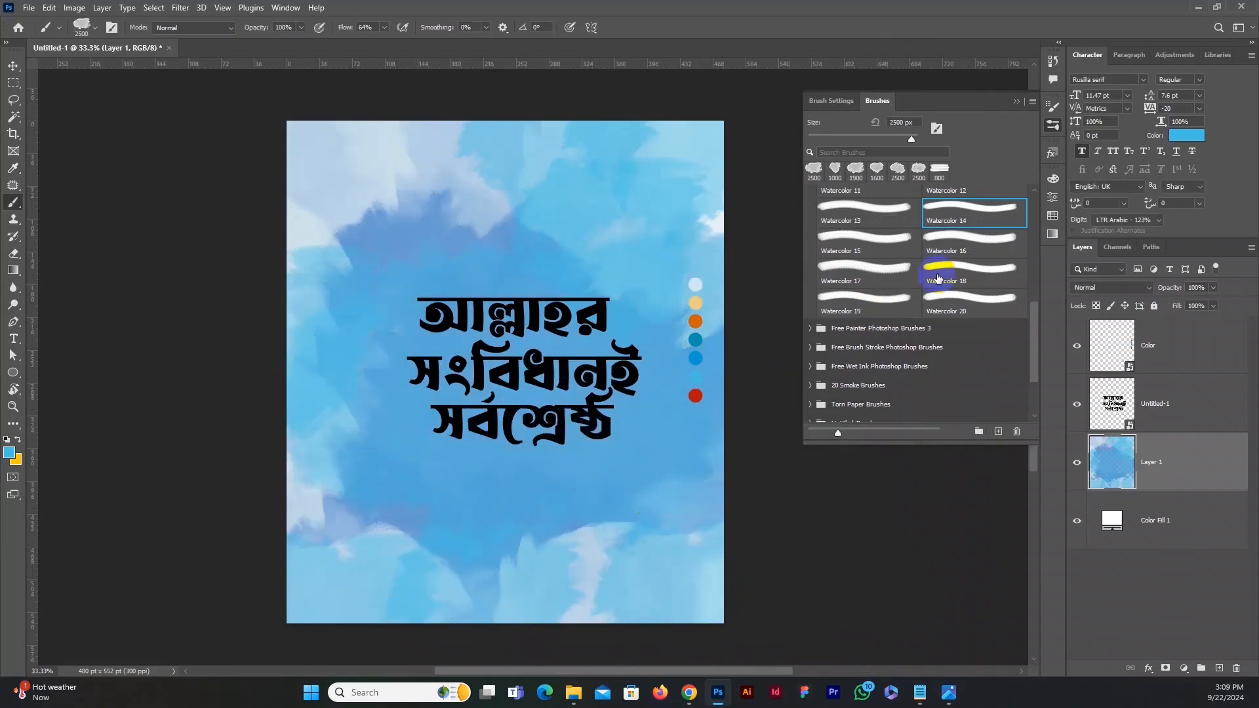
Step: Hide the Color palette layer and move the lettering about 14.4 pt left, nudging it slightly down
left_click(1017, 102)
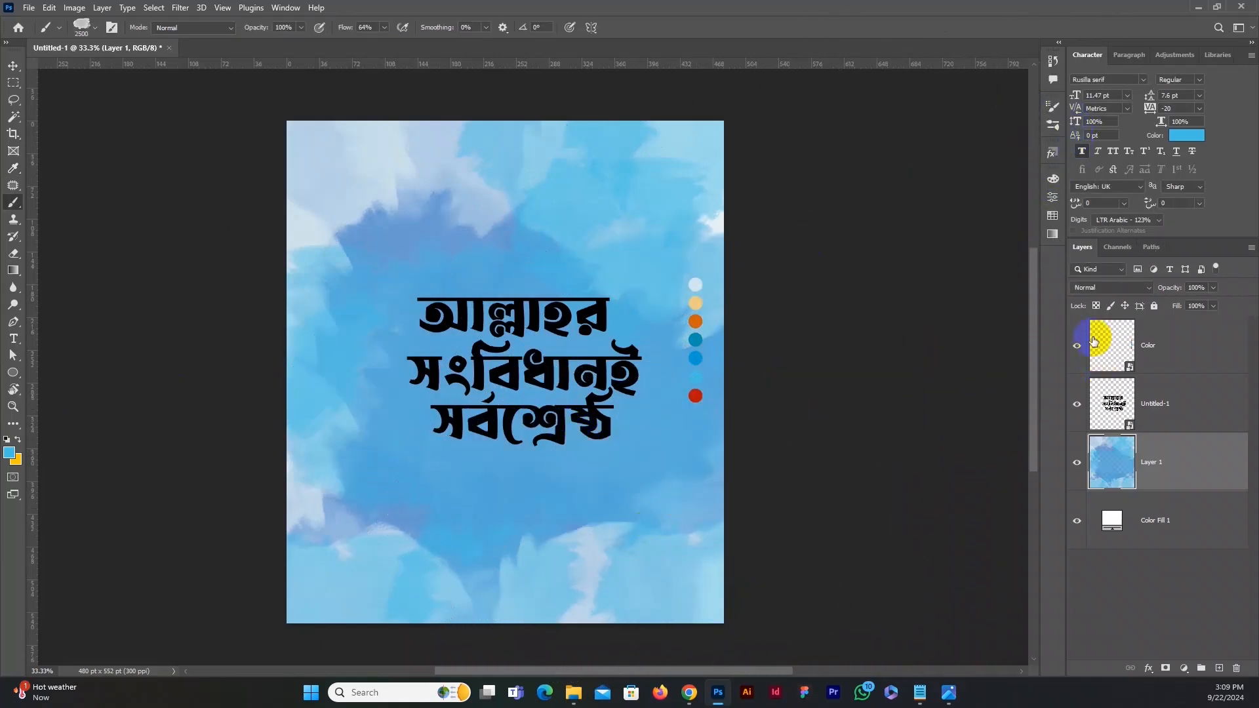
left_click(1076, 345)
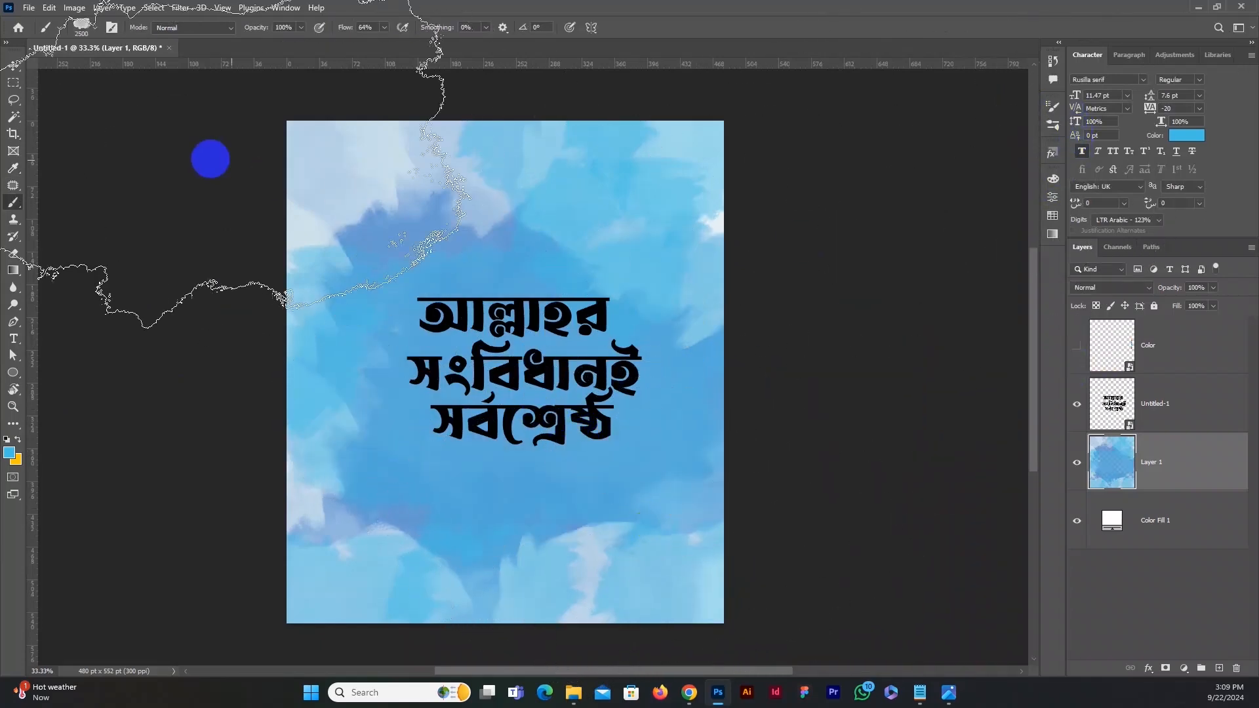
left_click(14, 66)
left_click_drag(556, 319, 544, 319)
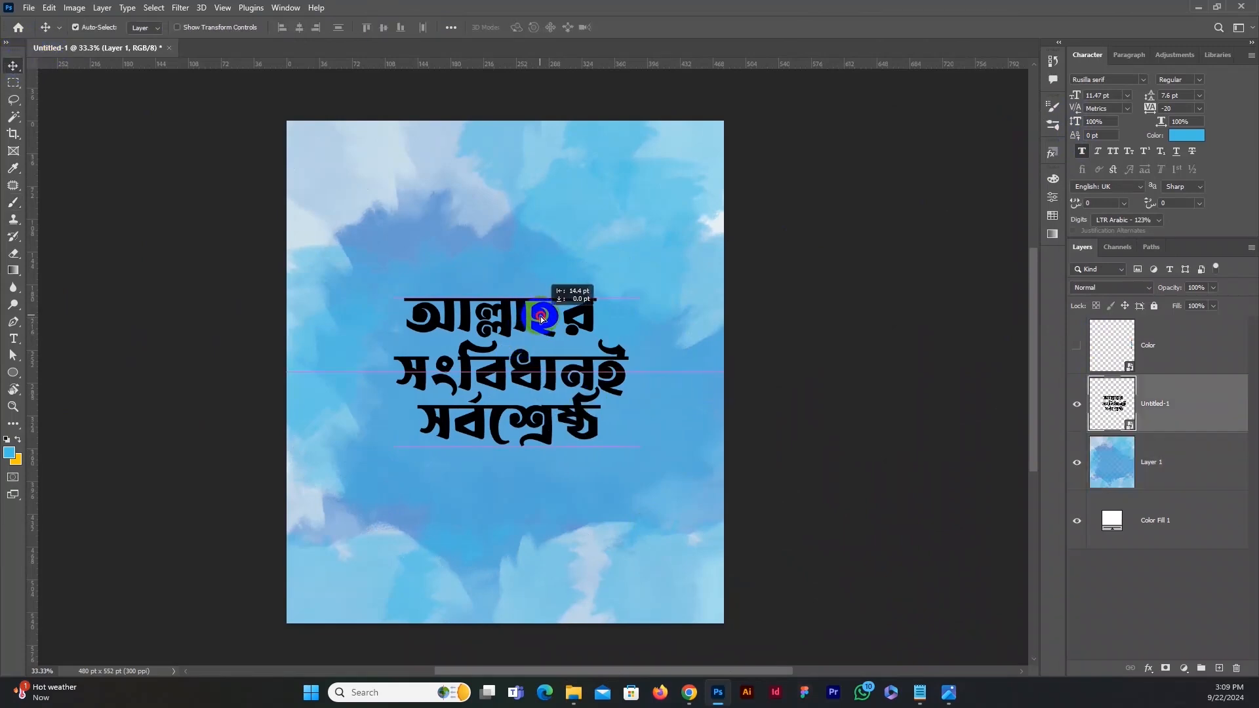
key("Down")
key("Down")
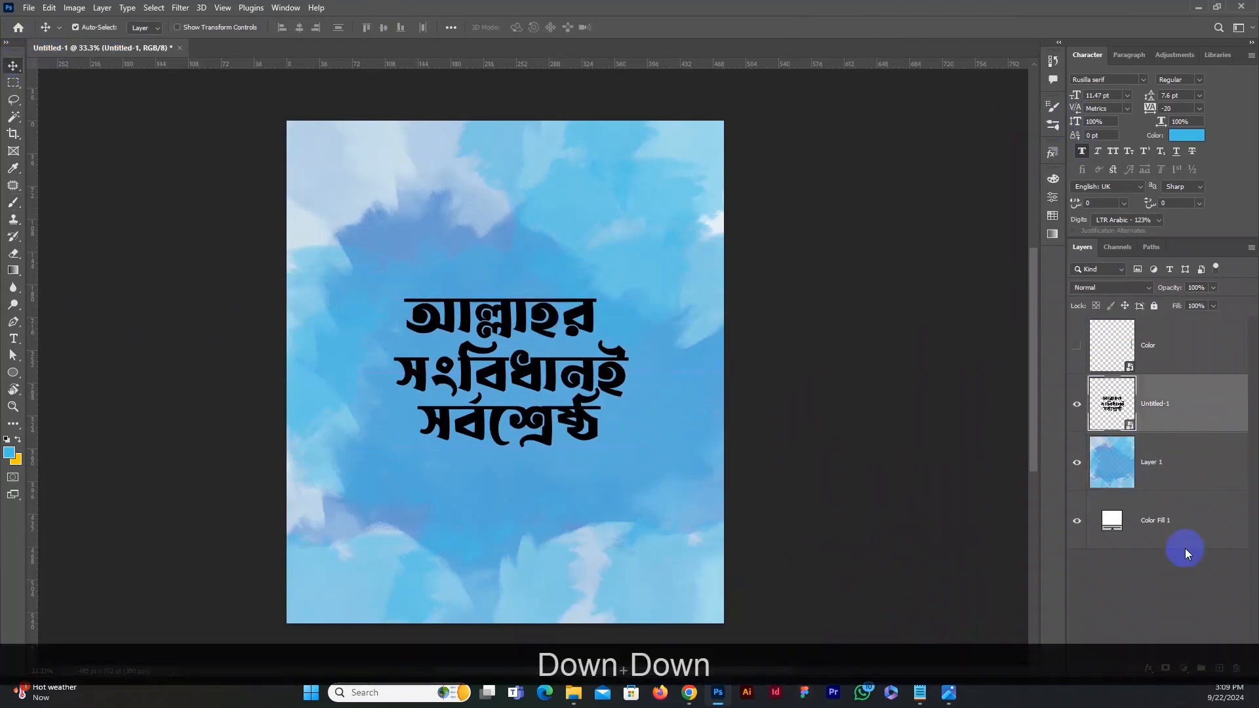
Step: Add a Color Overlay effect to the lettering layer and set its colour to white (ffffff)
left_click(1149, 669)
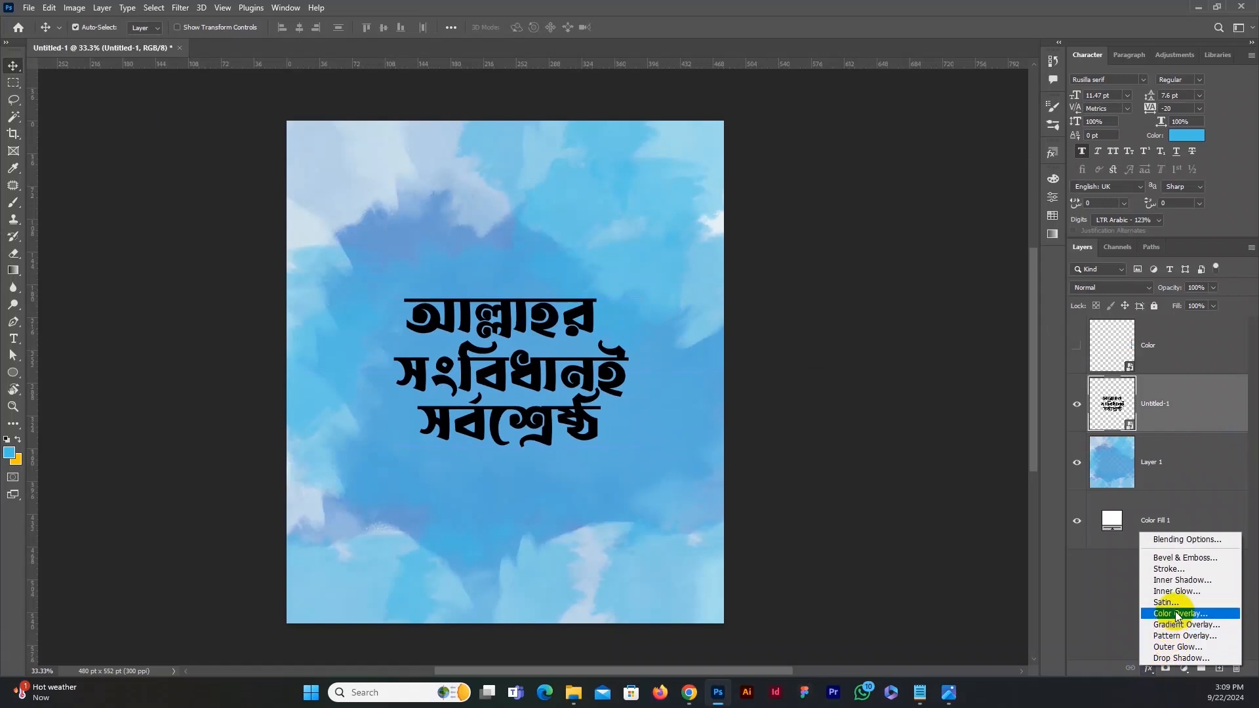
left_click(609, 343)
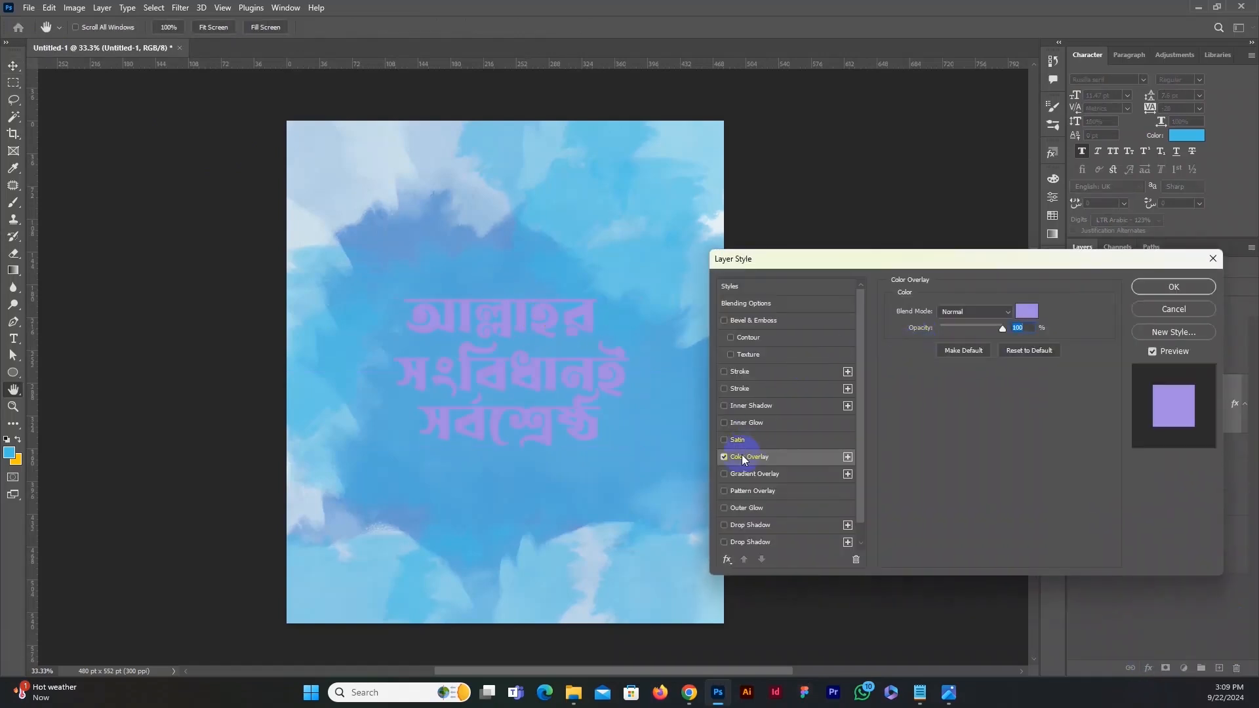
left_click(1034, 311)
left_click(649, 450)
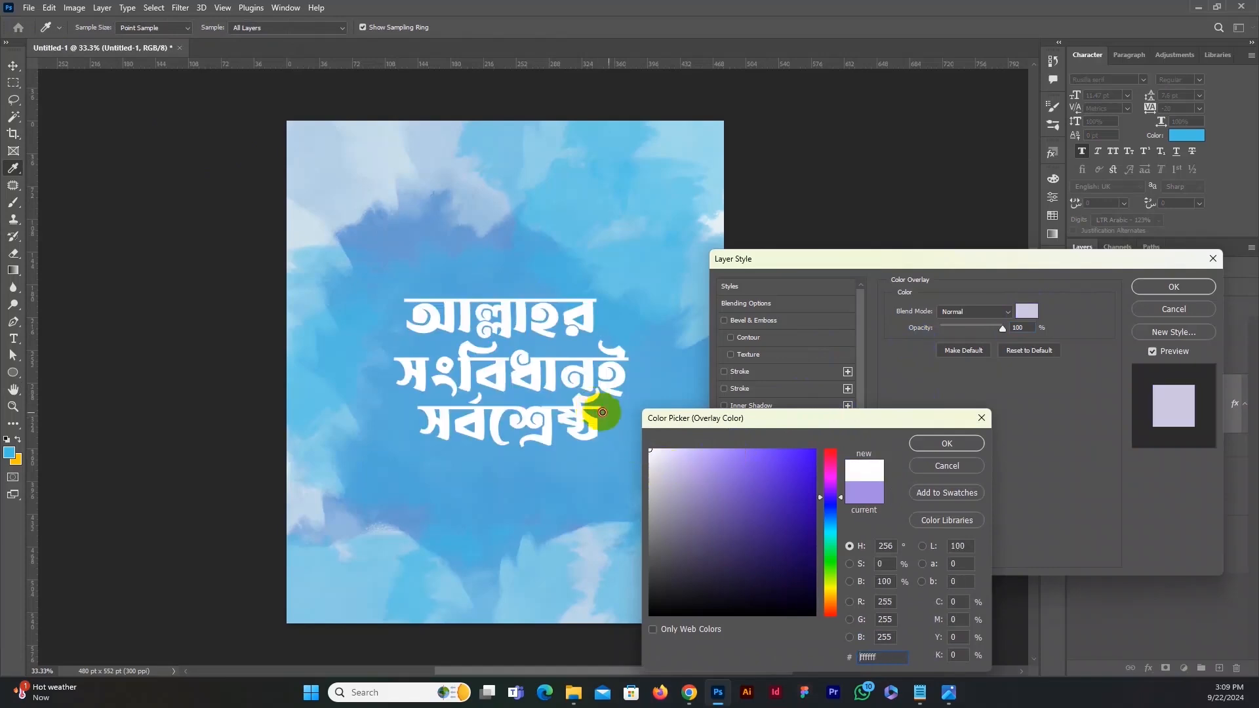
left_click(951, 445)
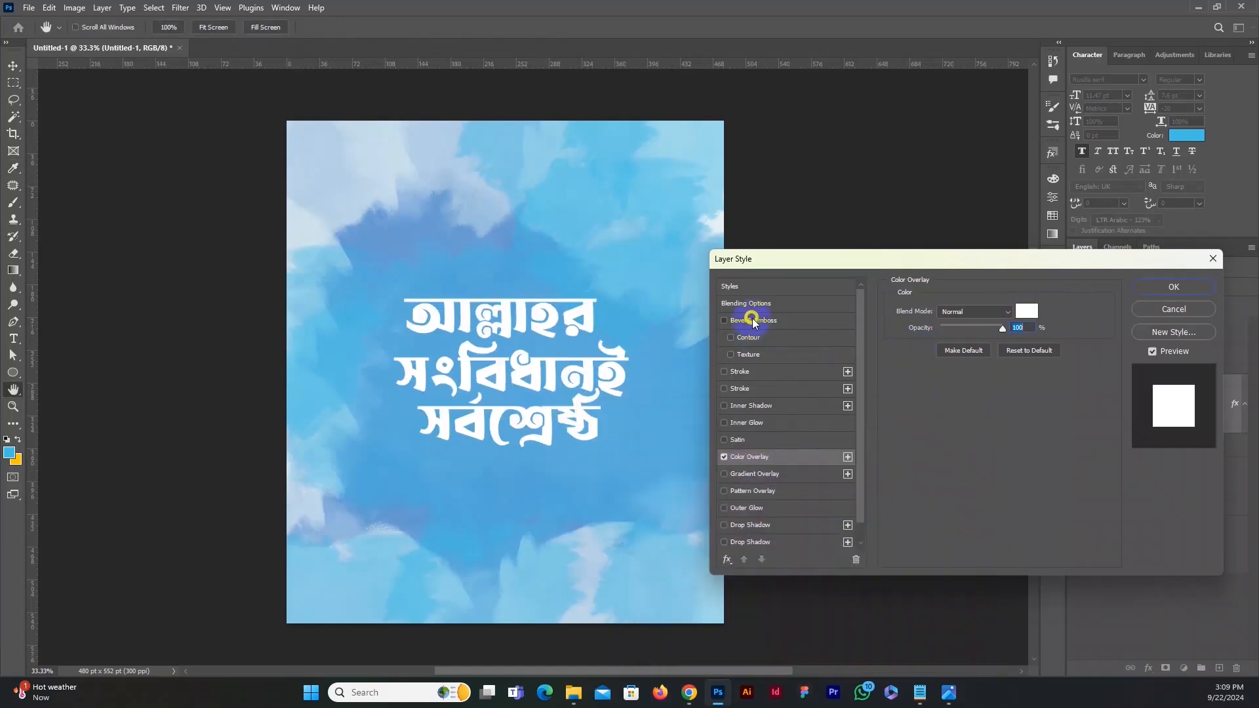
Step: Enable Bevel & Emboss with depth 230%, size 29 px, soften 16 px, highlight opacity 29% and shadow opacity about 26%
left_click(753, 321)
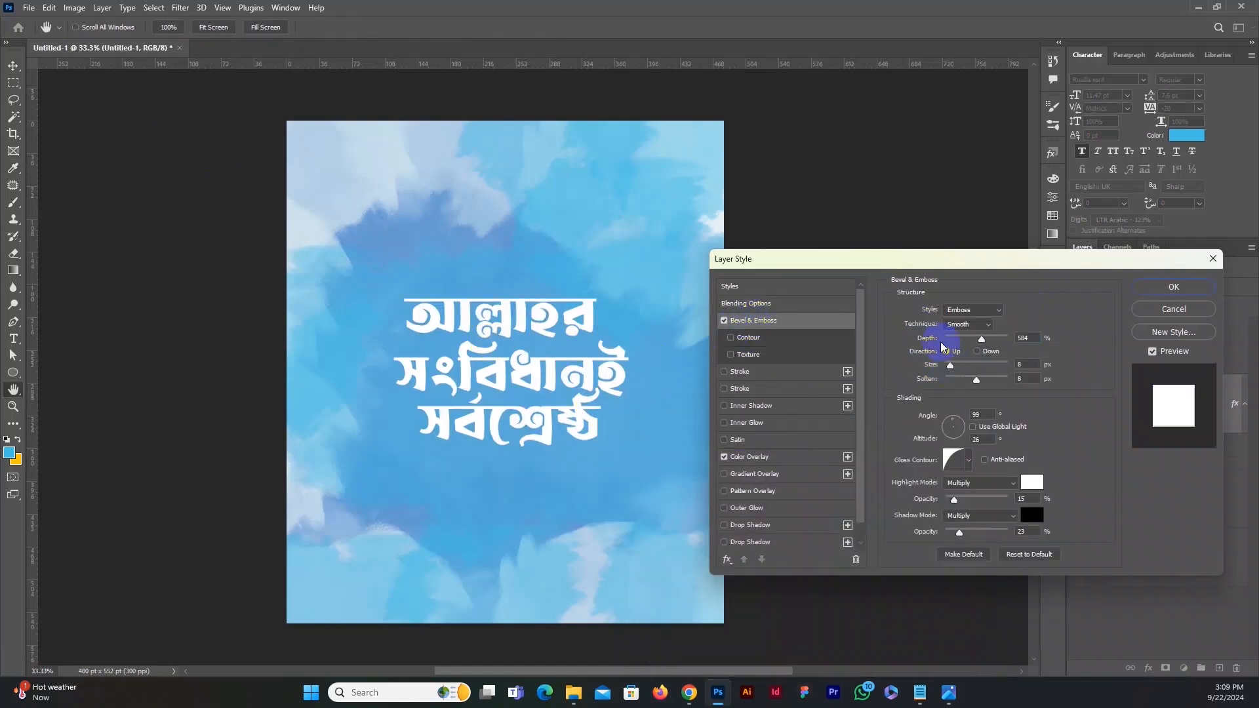
left_click_drag(982, 338, 961, 370)
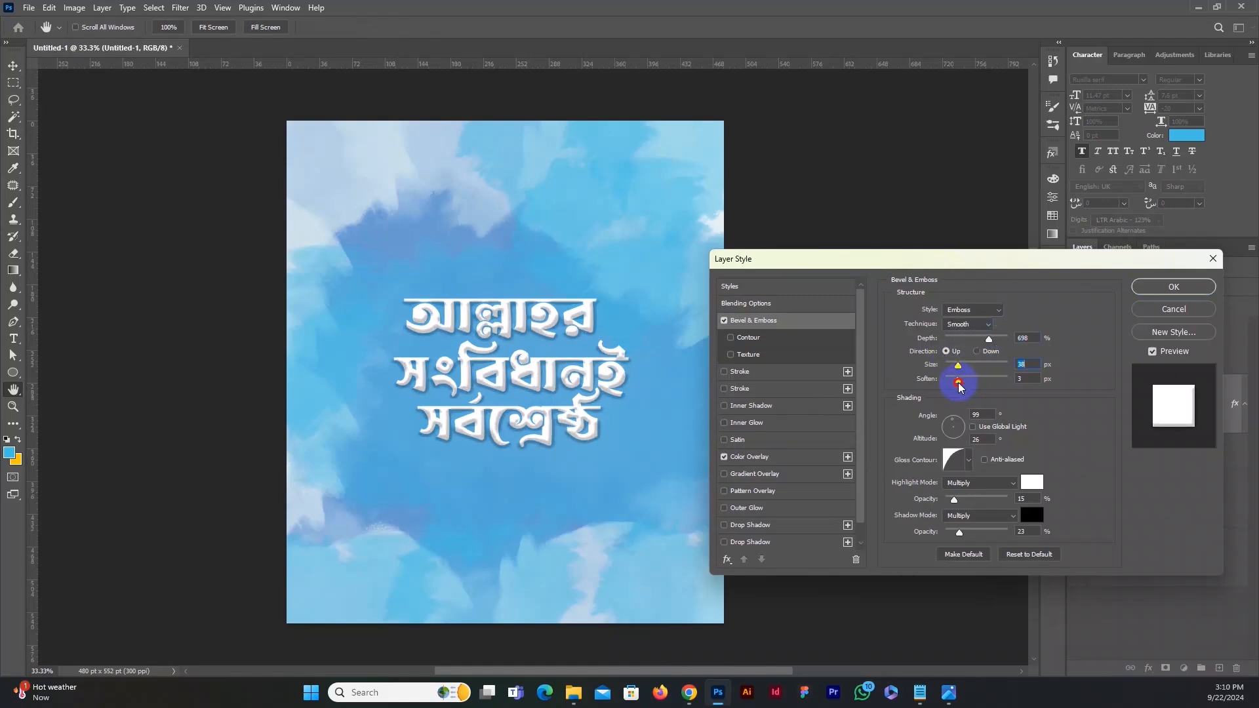
left_click(1042, 381)
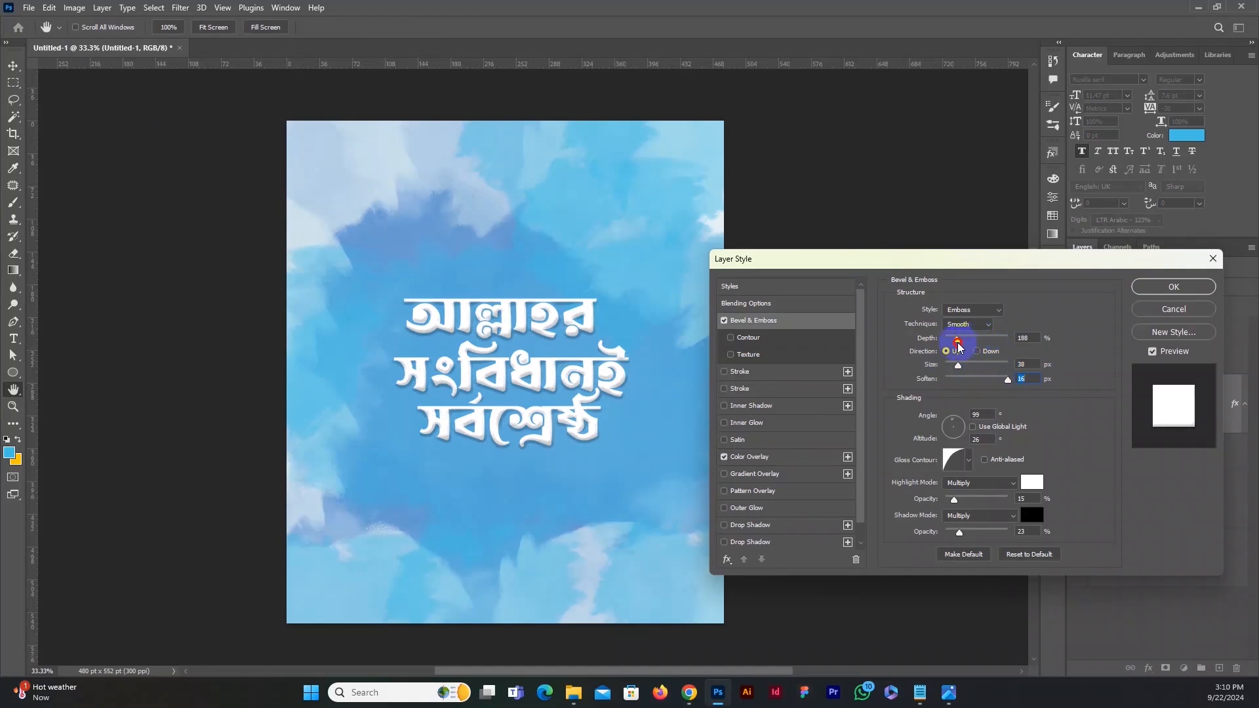
left_click_drag(962, 372, 958, 343)
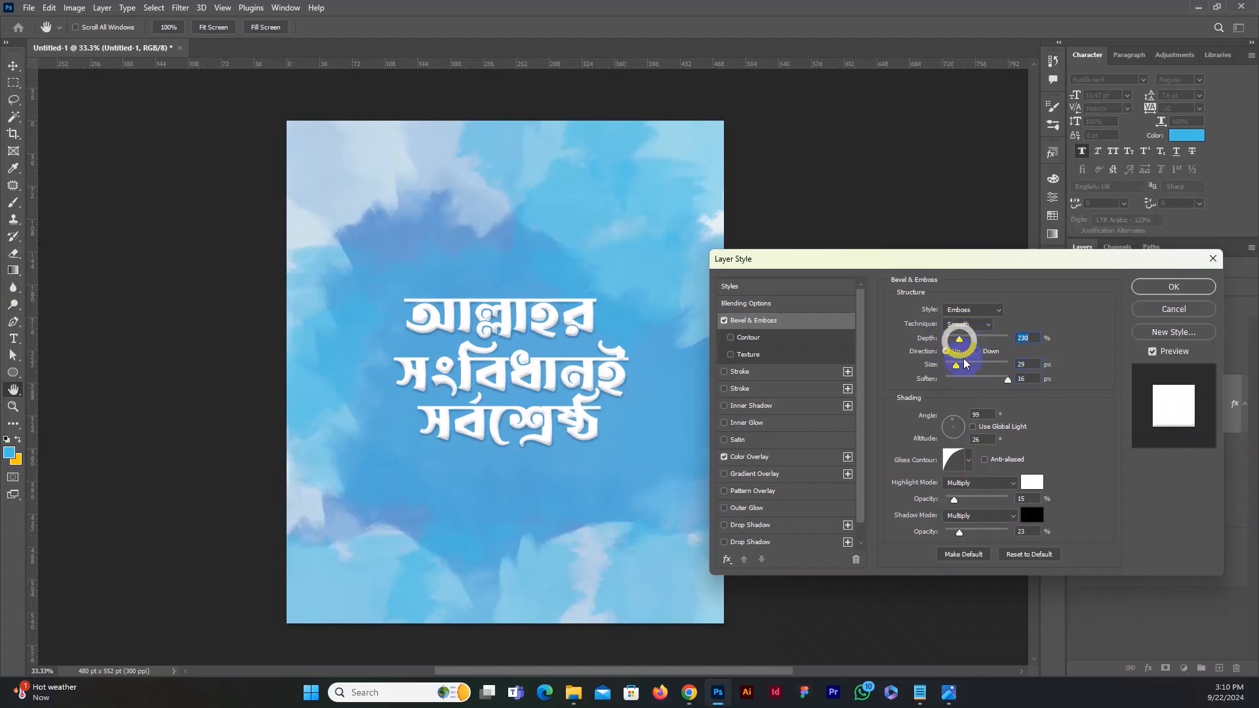
left_click_drag(955, 500, 973, 539)
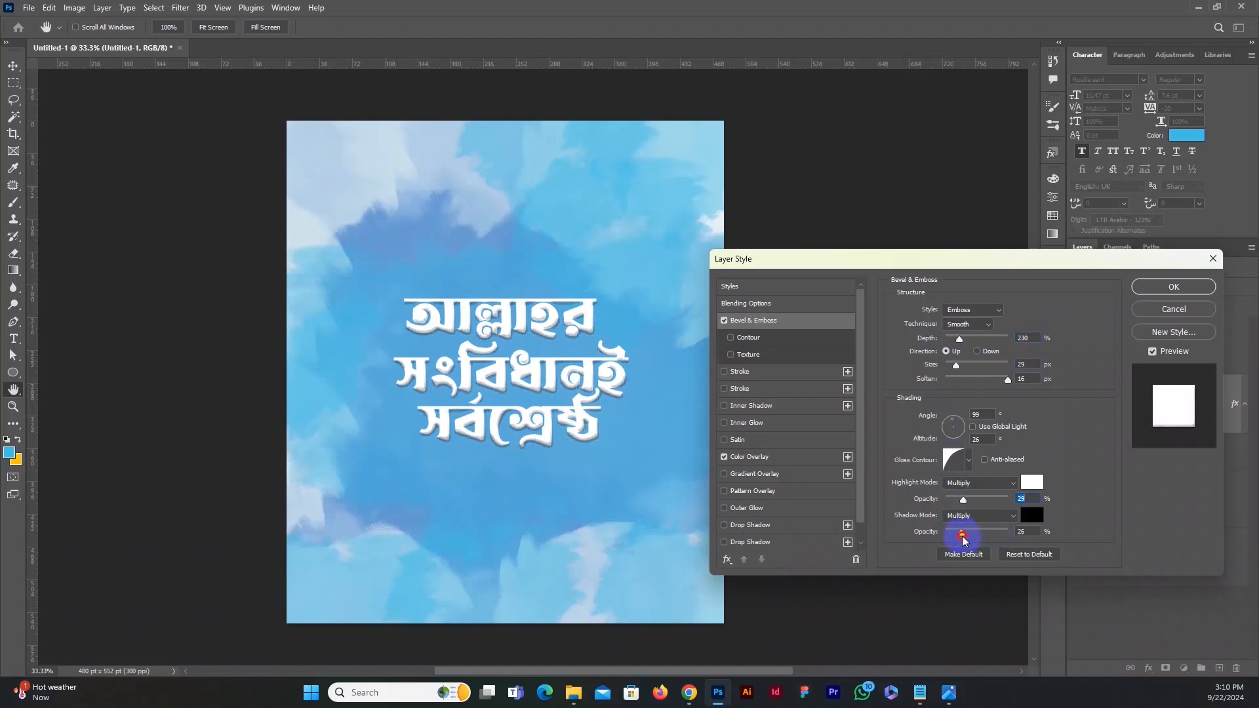
Step: Try the Inner Bevel, Outer Bevel, Pillow Emboss and Stroke Emboss styles on the lettering, then return to Emboss
left_click(972, 309)
left_click(967, 325)
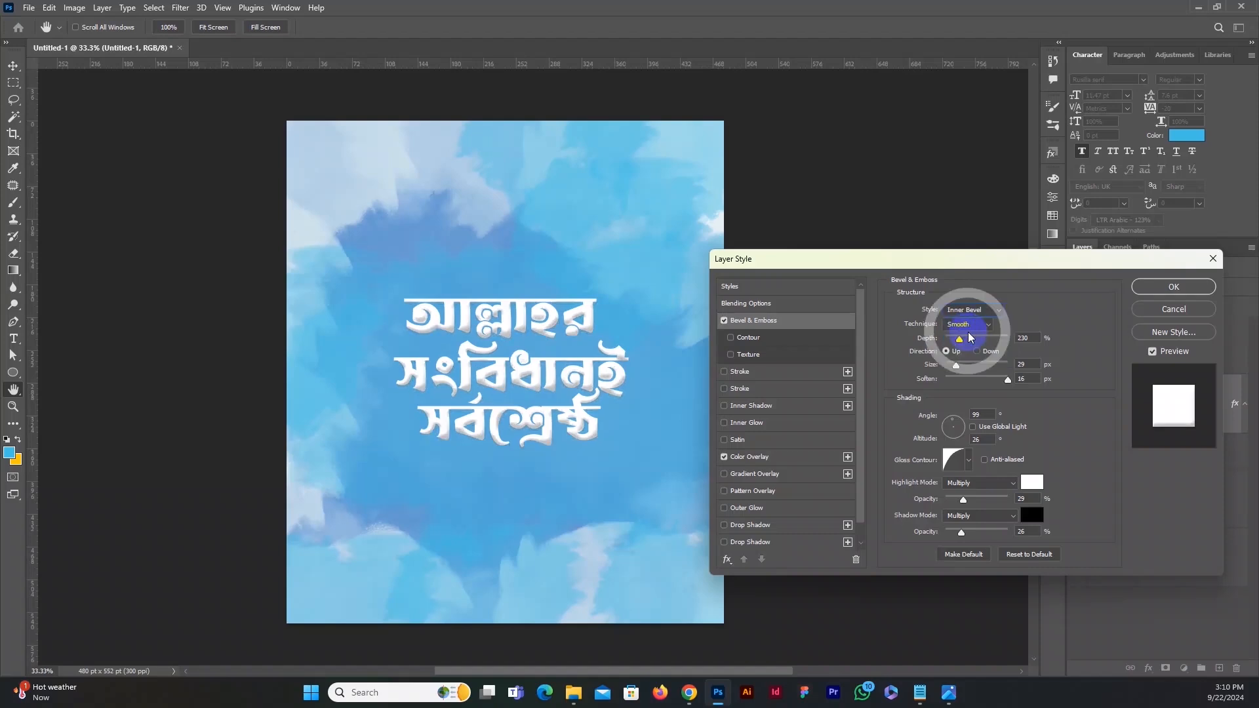
left_click(969, 310)
left_click(973, 325)
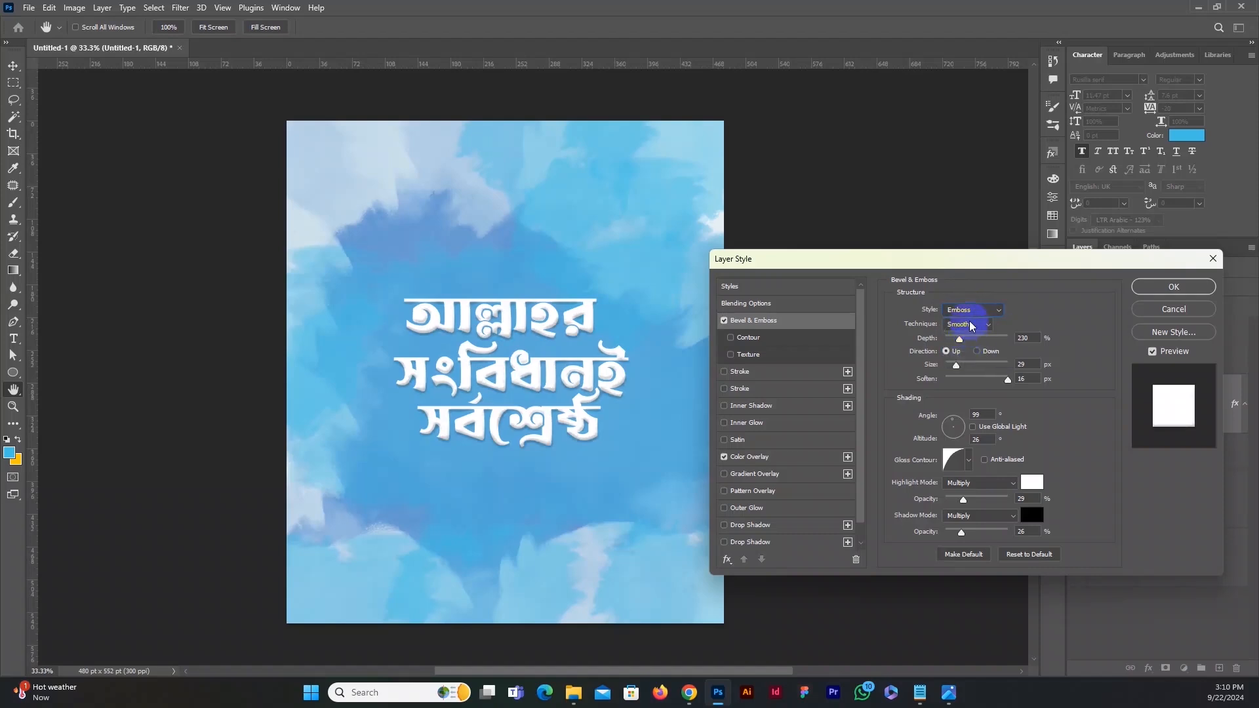
left_click(971, 309)
left_click(970, 321)
left_click(973, 310)
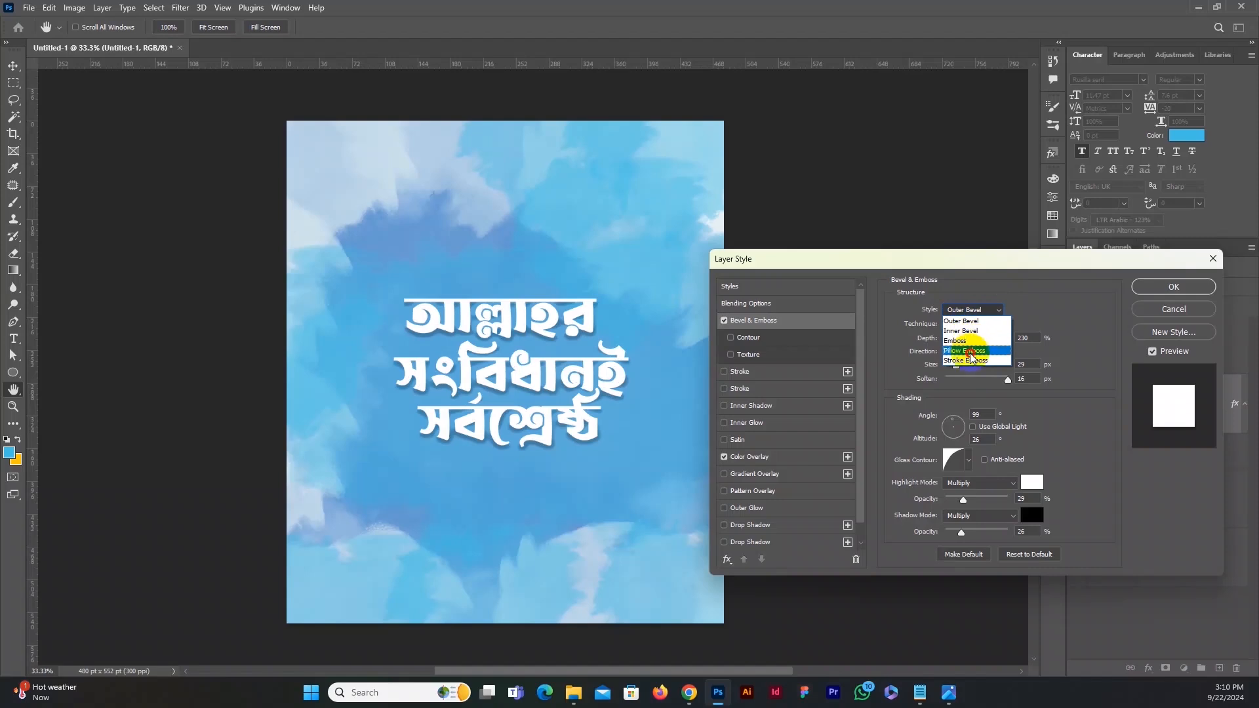
left_click(963, 340)
left_click(967, 310)
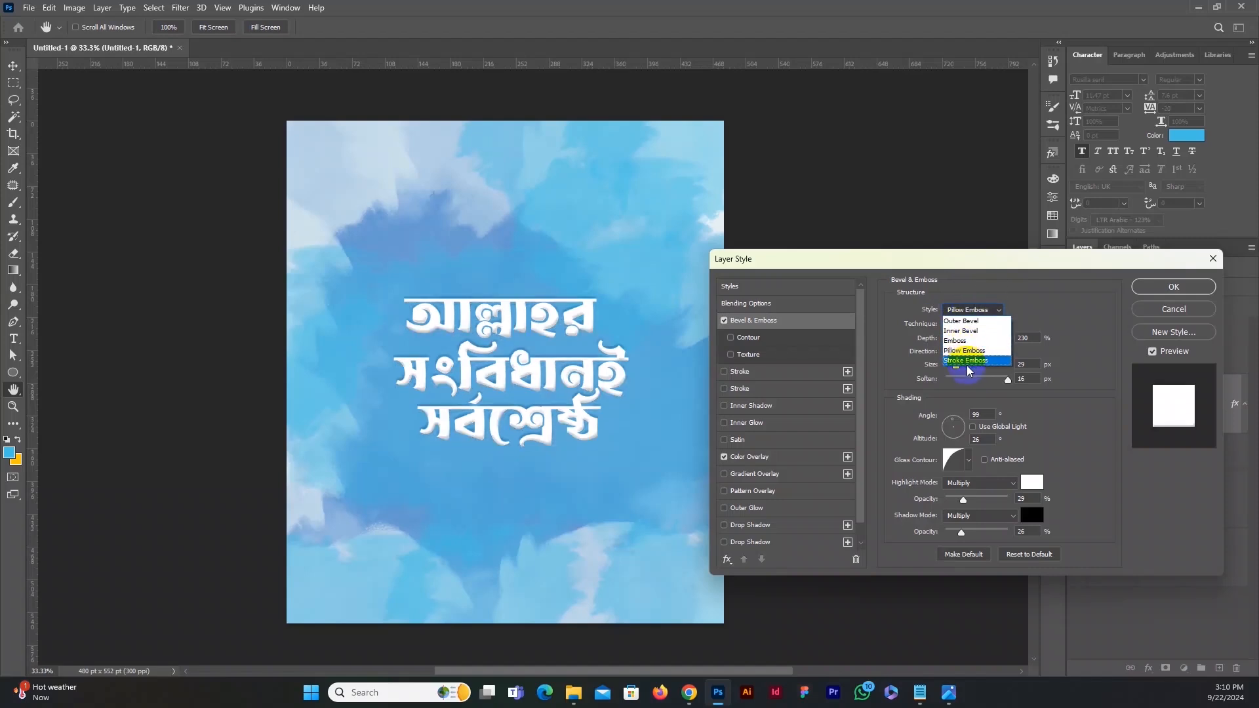
left_click(970, 355)
left_click(964, 311)
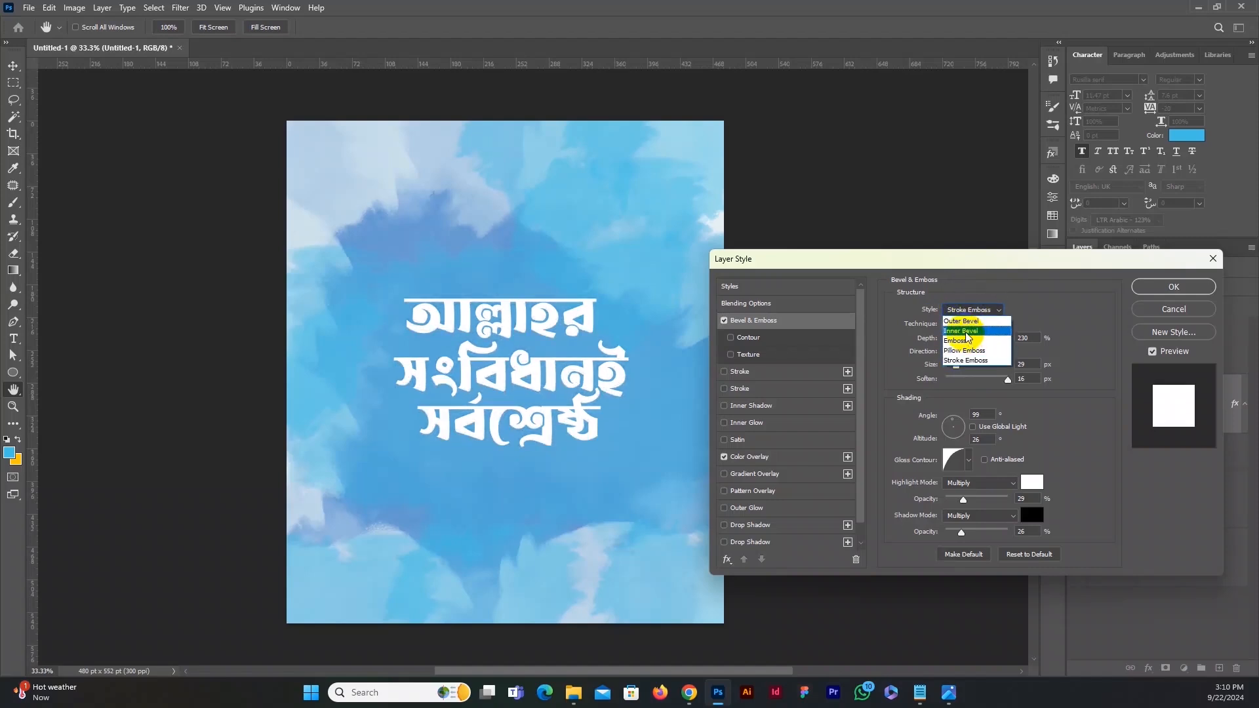
left_click(967, 341)
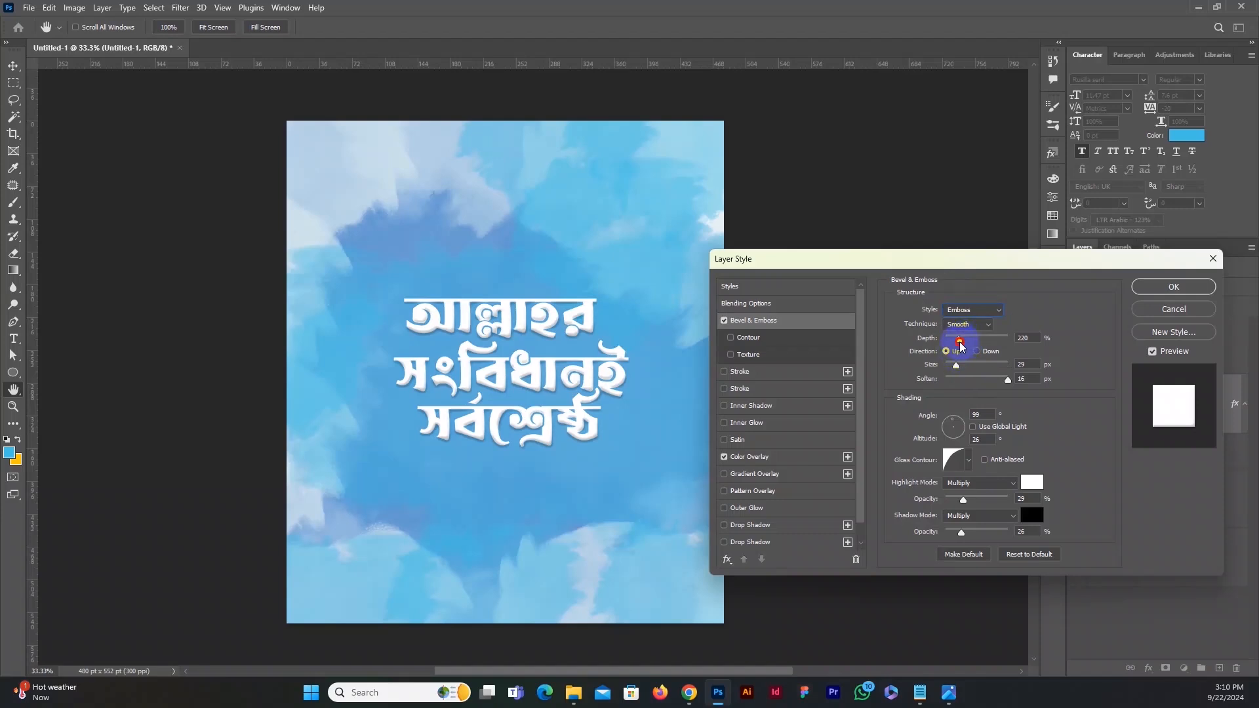
Step: Apply the layer style and move the lettering slightly down the canvas
left_click(1174, 287)
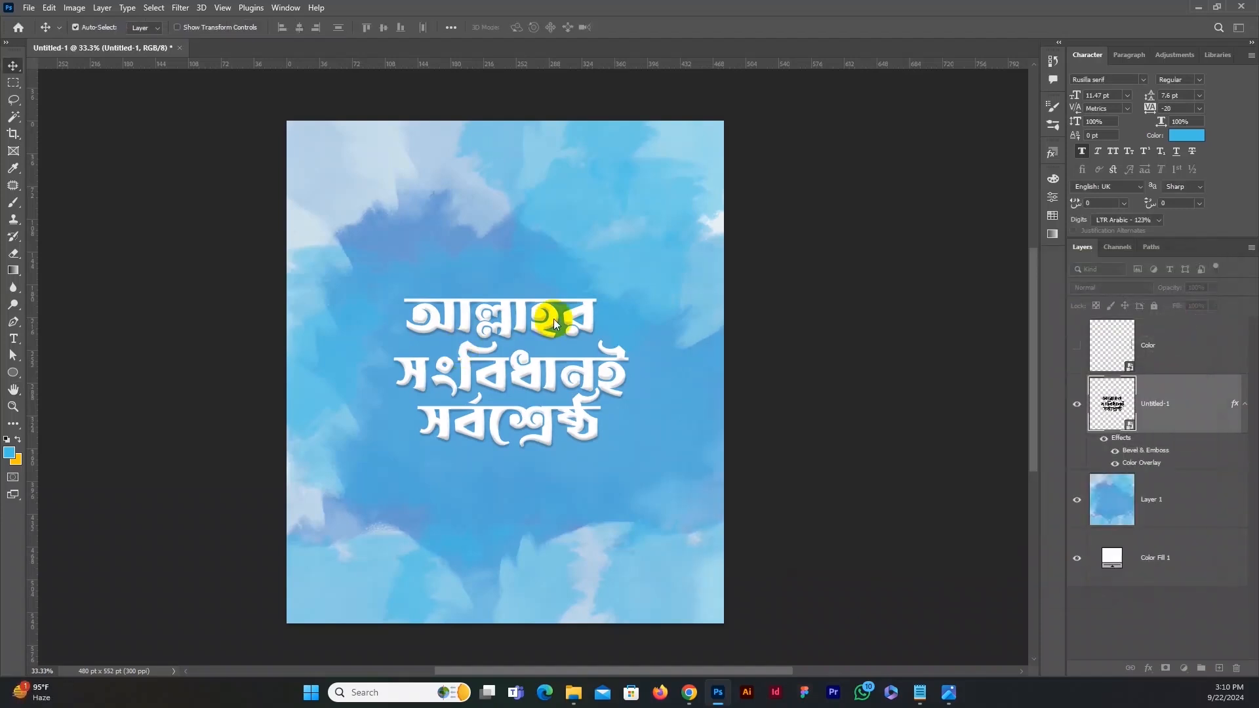
left_click_drag(554, 319, 553, 328)
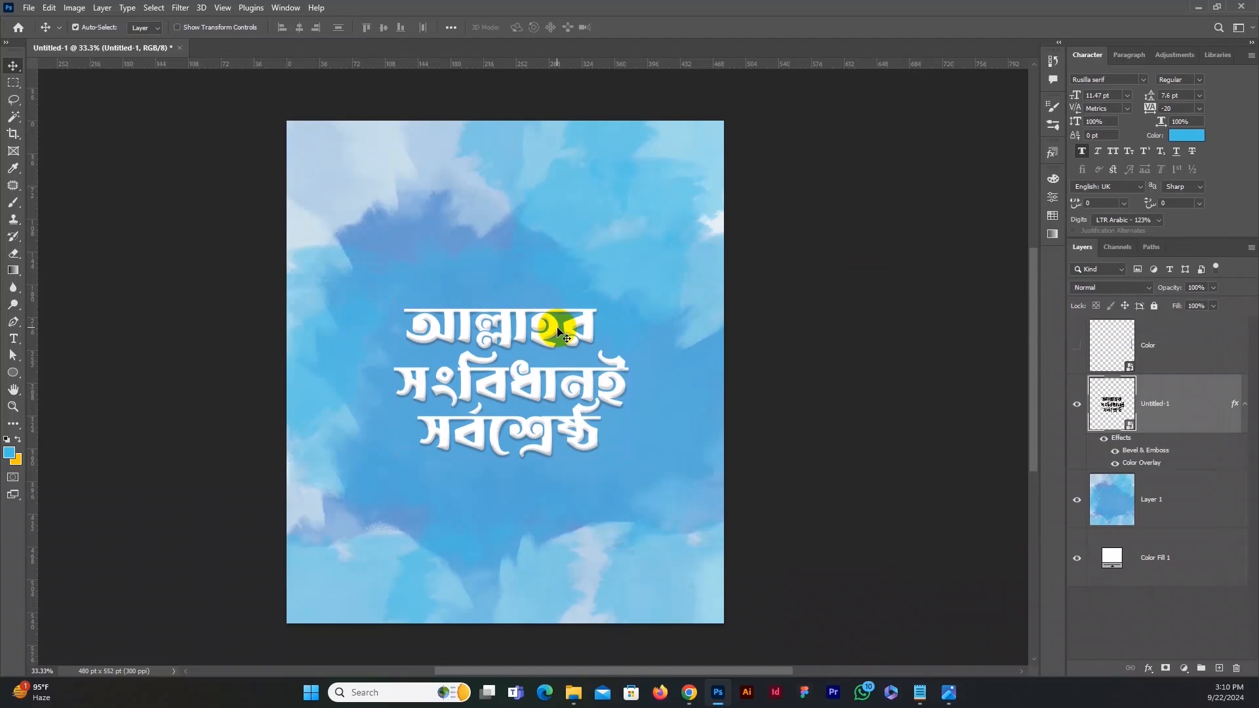
Step: Add an empty layer above the lettering and convert the lettering layer to a Smart Object
key("ctrl+KP_Add")
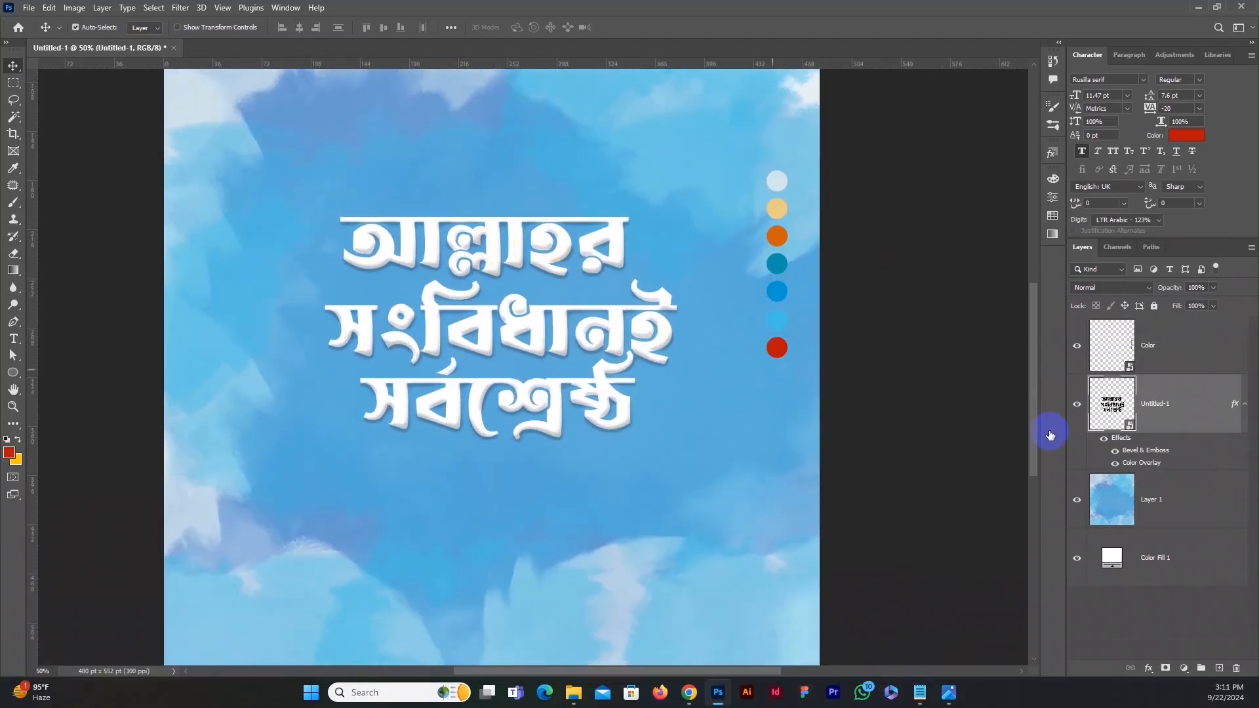
left_click(1221, 669)
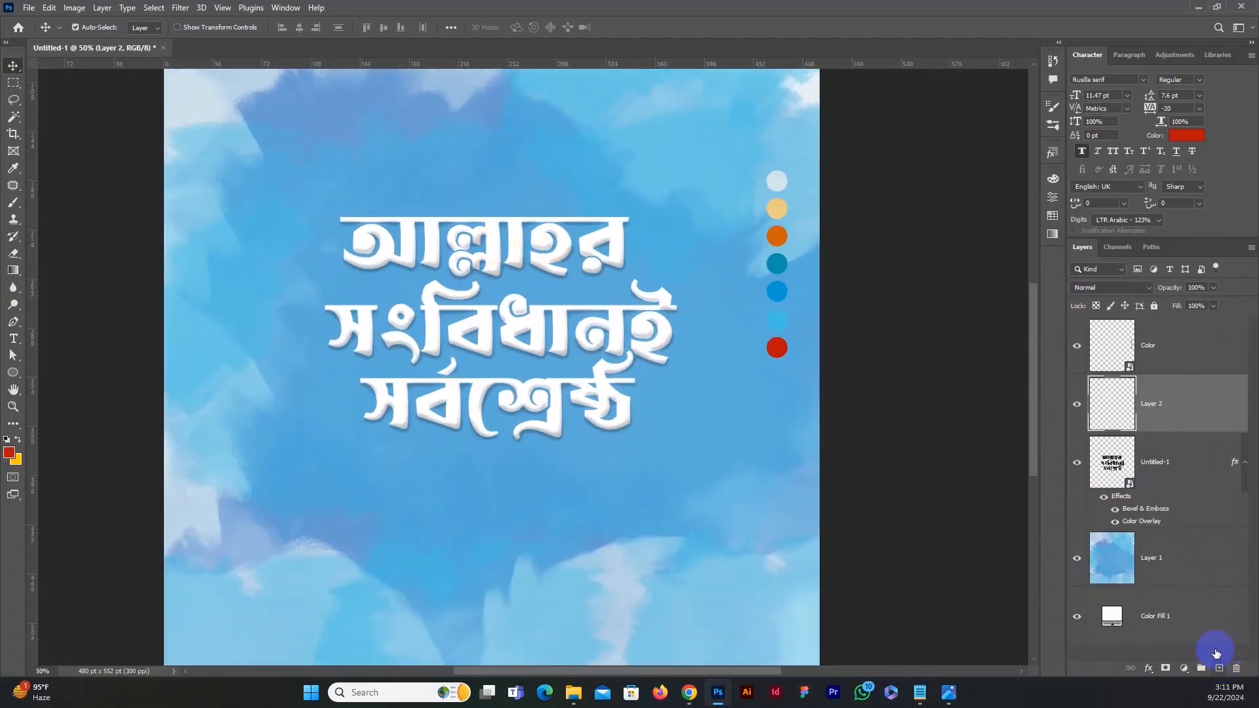
left_click(1157, 467)
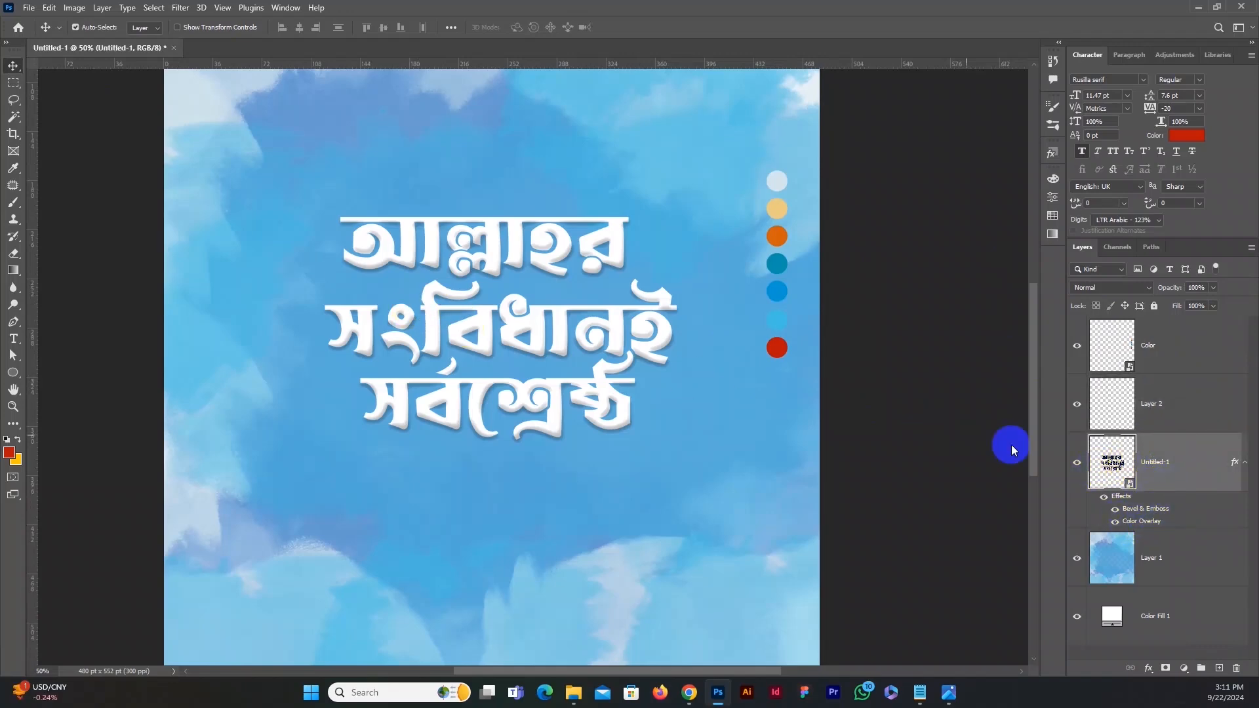
right_click(1185, 477)
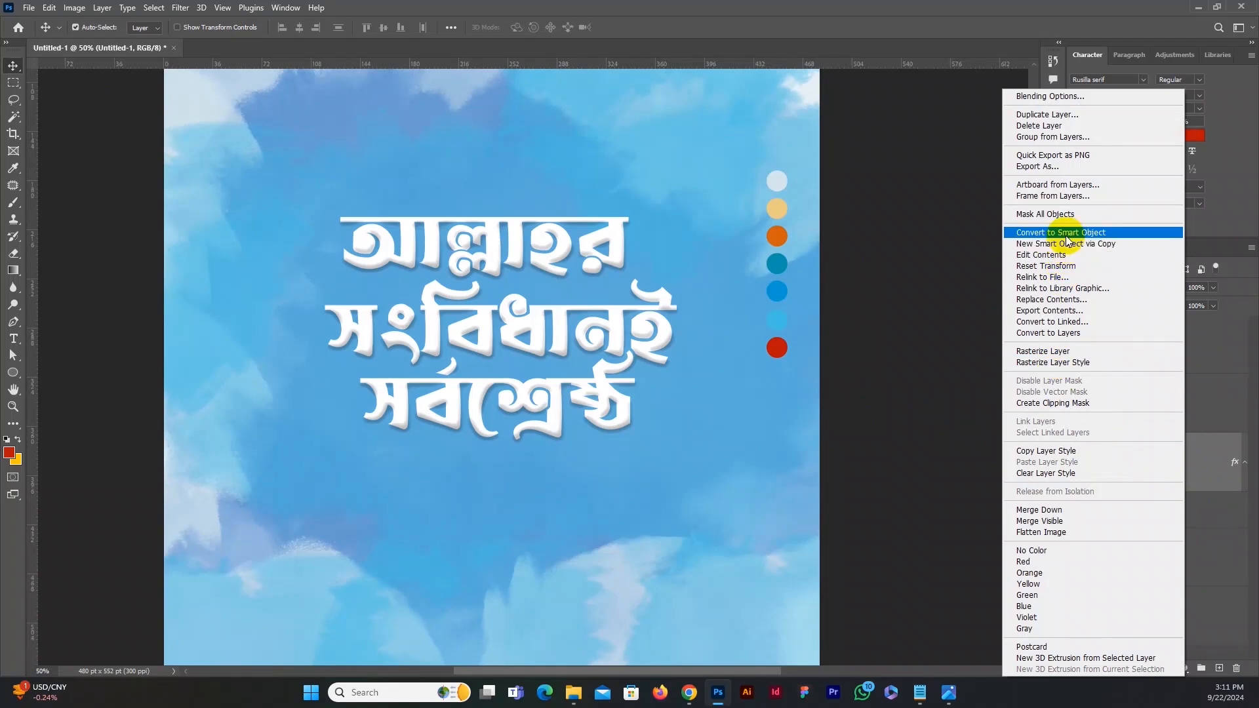
left_click(1063, 233)
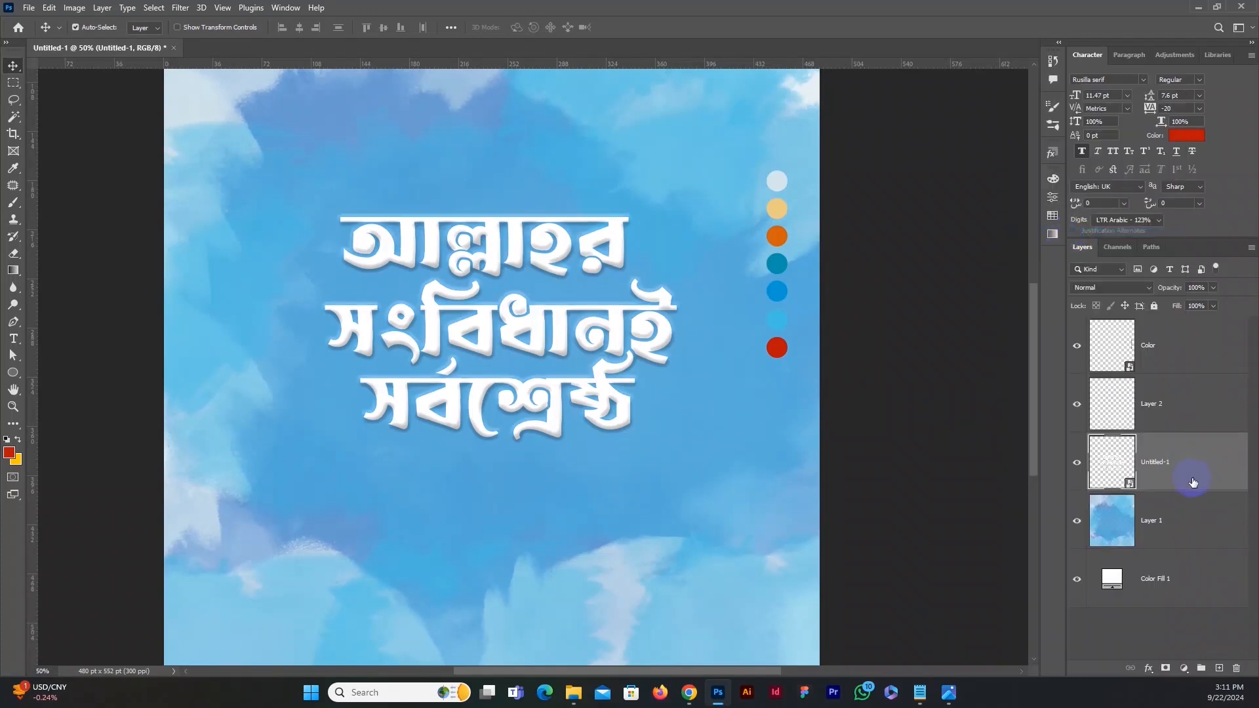
Step: Clip Layer 2 to the lettering layer beneath it
left_click(1162, 409)
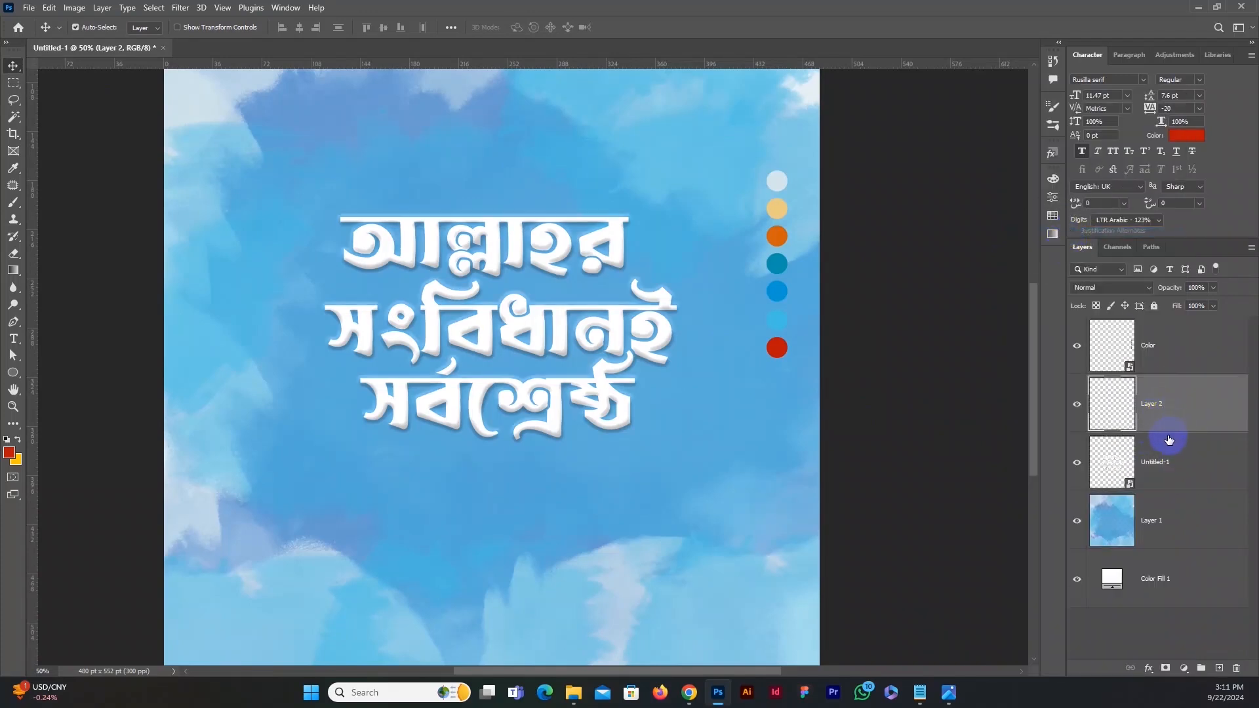
left_click(1158, 429, "alt")
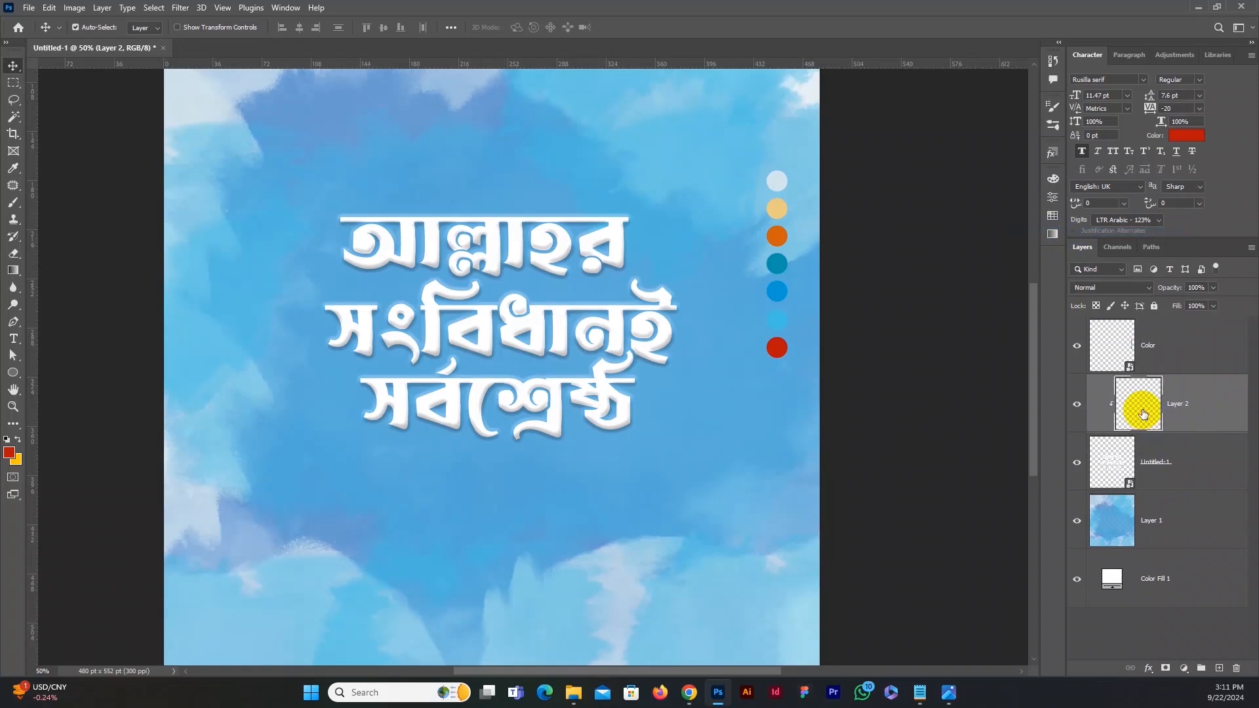
Step: Enlarge the brush to 600 px and paint red along the upper edge of the first lettering line and the lower edge of the last line
key("b")
mouse_move(613, 219)
left_mouse_down()
mouse_move(650, 265)
mouse_move(571, 222)
mouse_move(557, 249)
left_mouse_up()
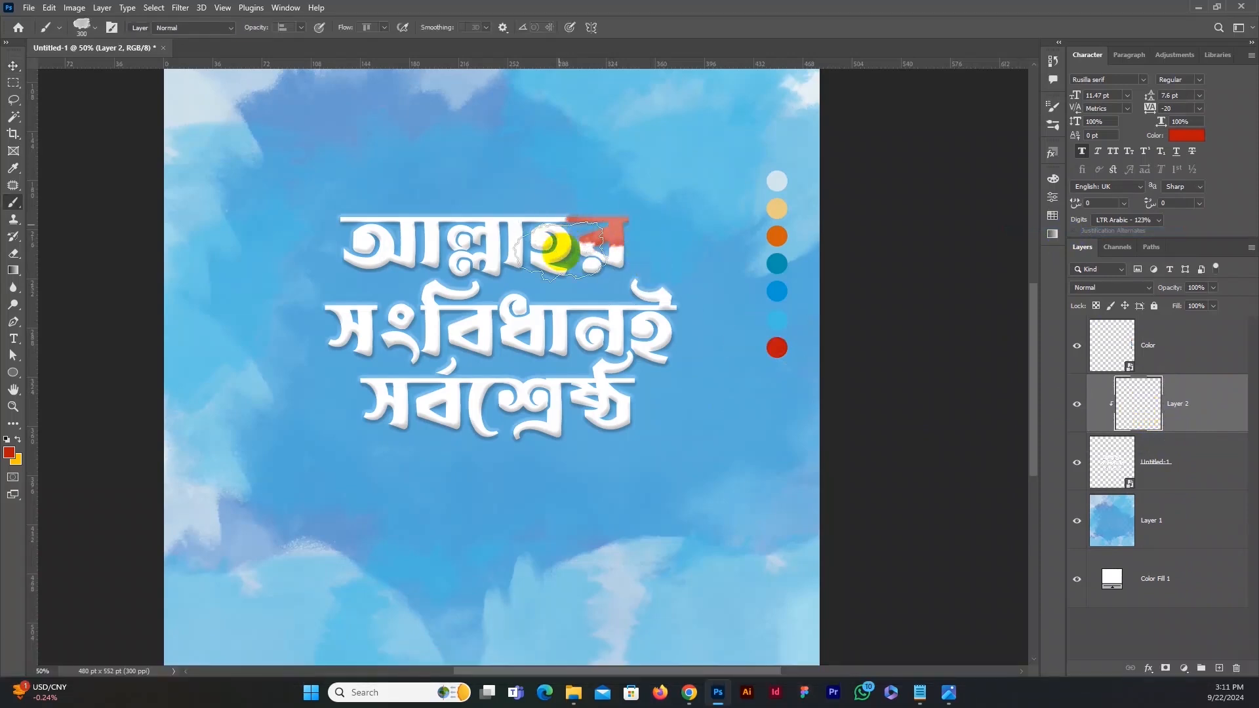
key("ctrl+z")
key("bracketright")
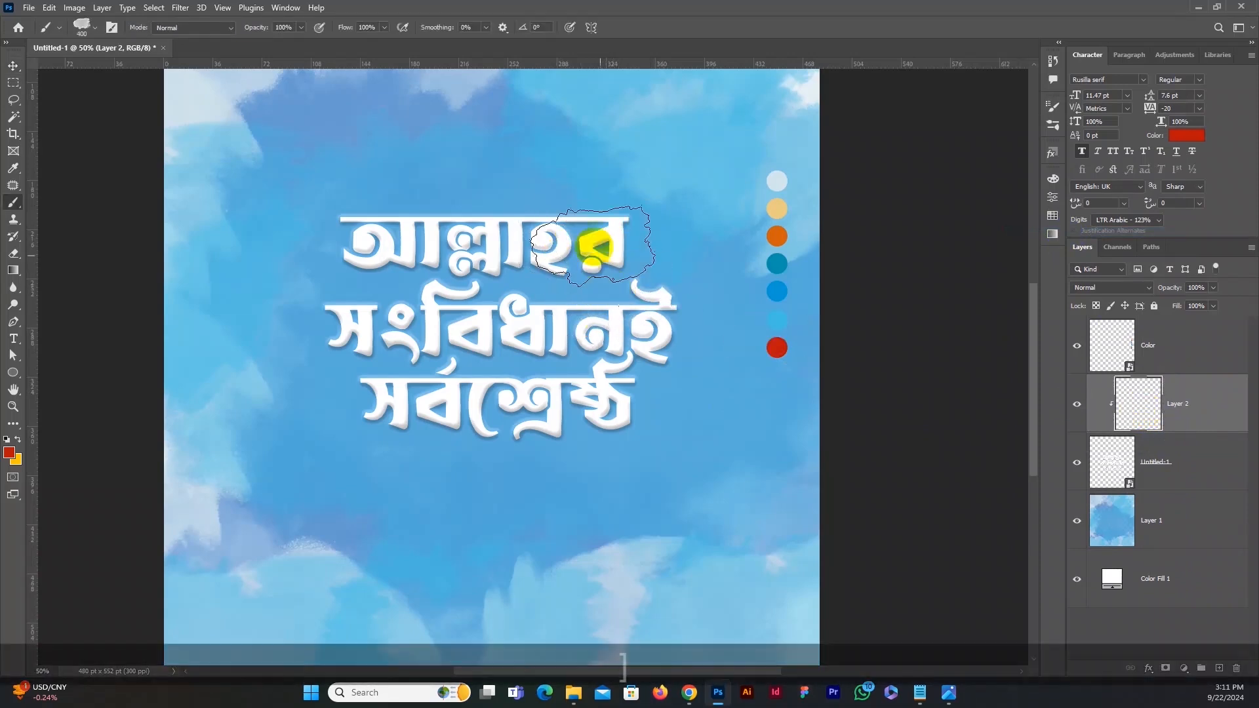
key("bracketright")
key("bracketright")
left_click_drag(590, 183, 410, 188)
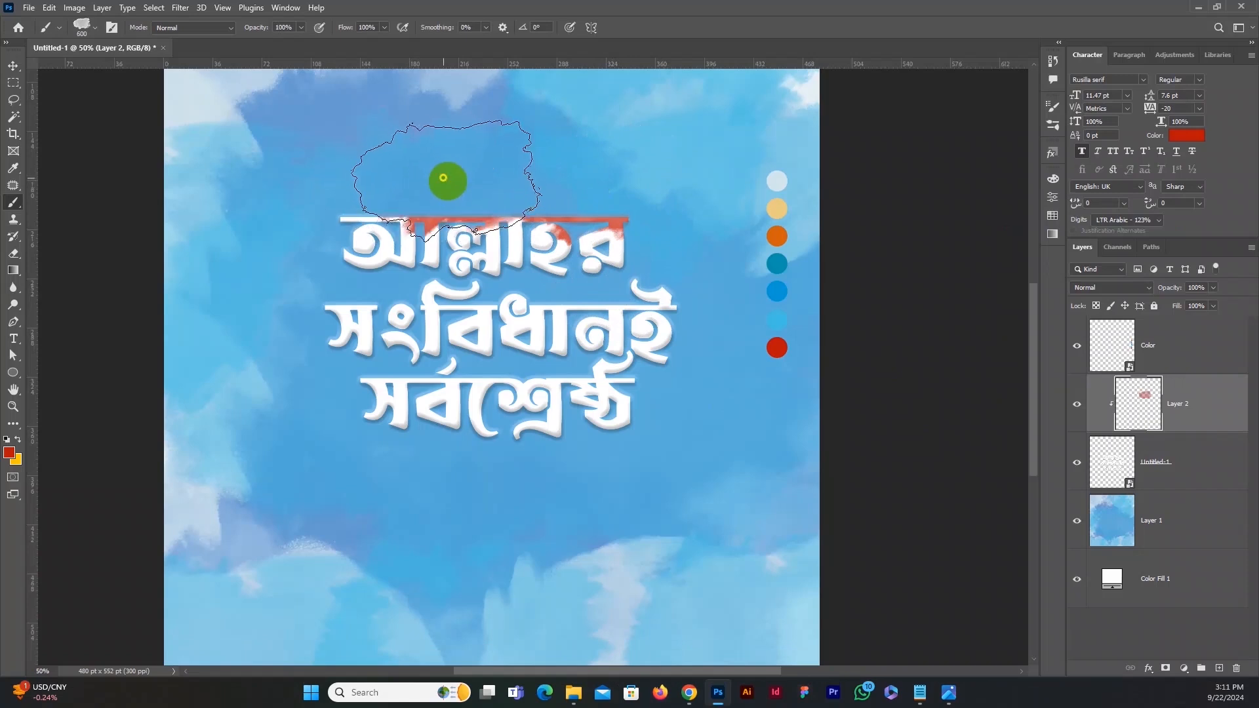
left_click_drag(455, 486, 695, 492)
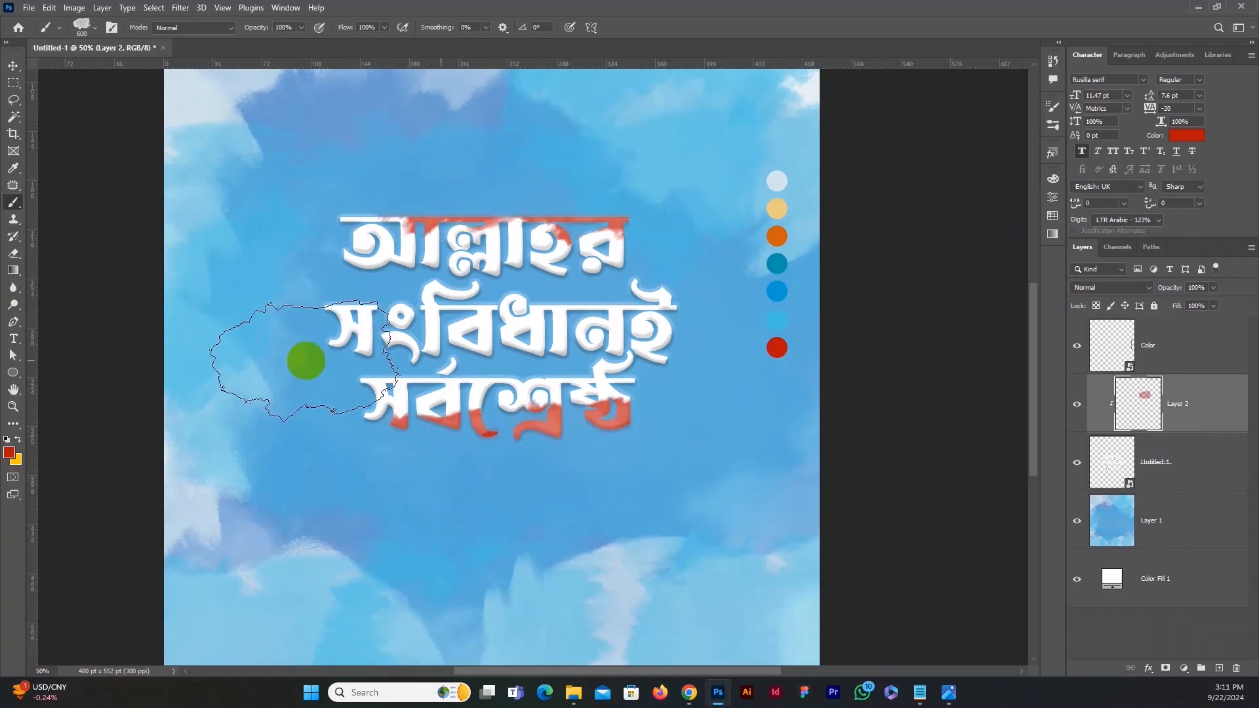
Step: Try painting the end of the second lettering line in the palette's light blue, then undo the stroke
left_click(10, 453)
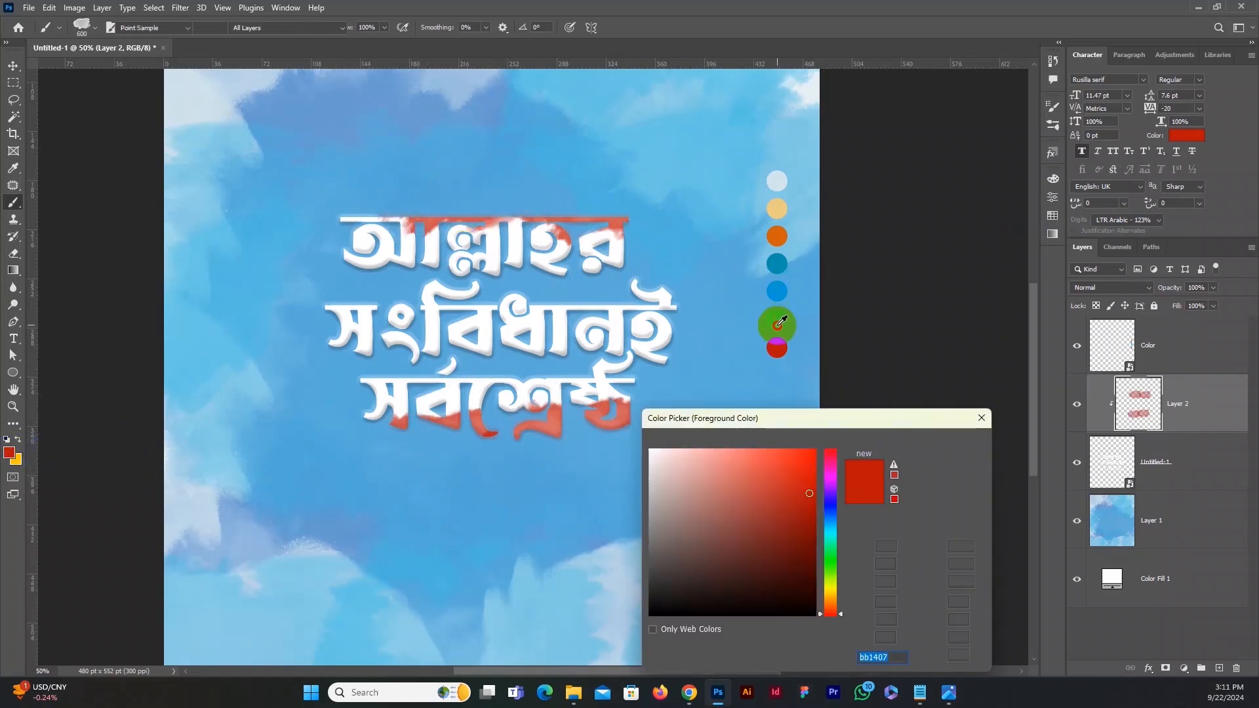
left_click(780, 323)
left_click(925, 442)
left_click_drag(655, 315, 689, 335)
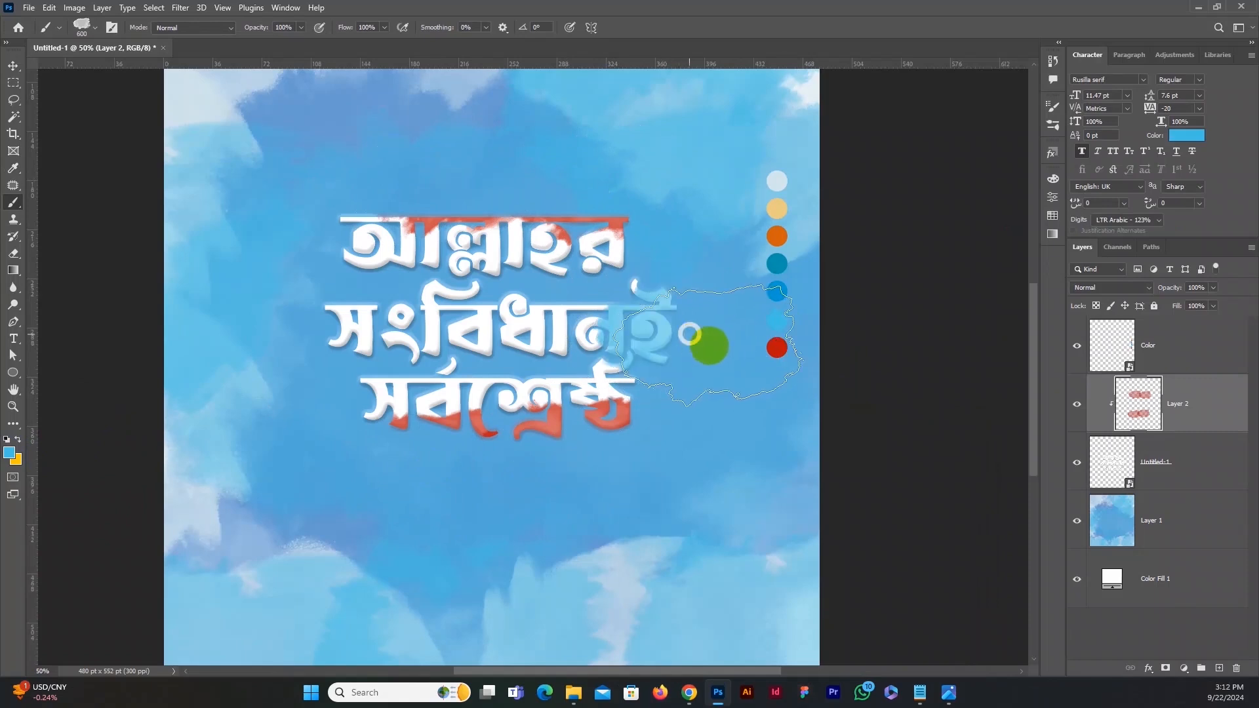
key("ctrl+z")
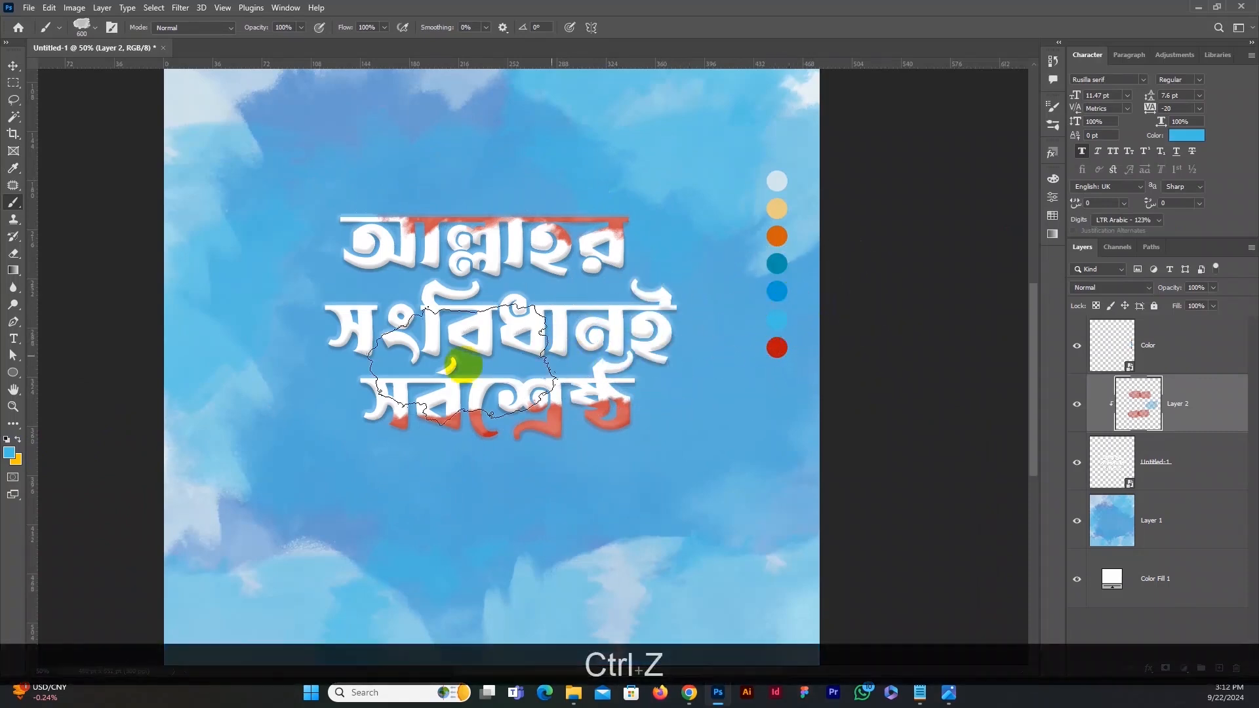
Step: Set the foreground colour to 364696 and paint dark blue over the right half of the lettering with a 300 px brush
left_click(9, 452)
left_click(776, 288)
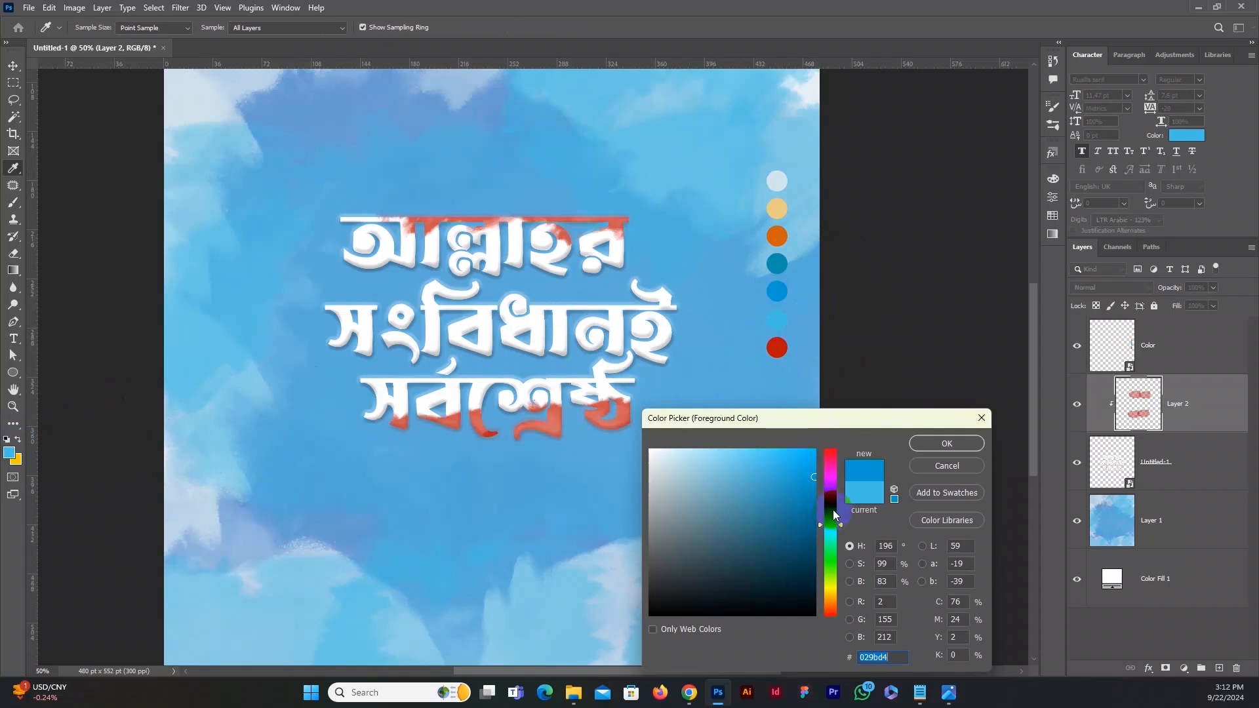
left_click(832, 510)
left_click(756, 517)
left_click(947, 443)
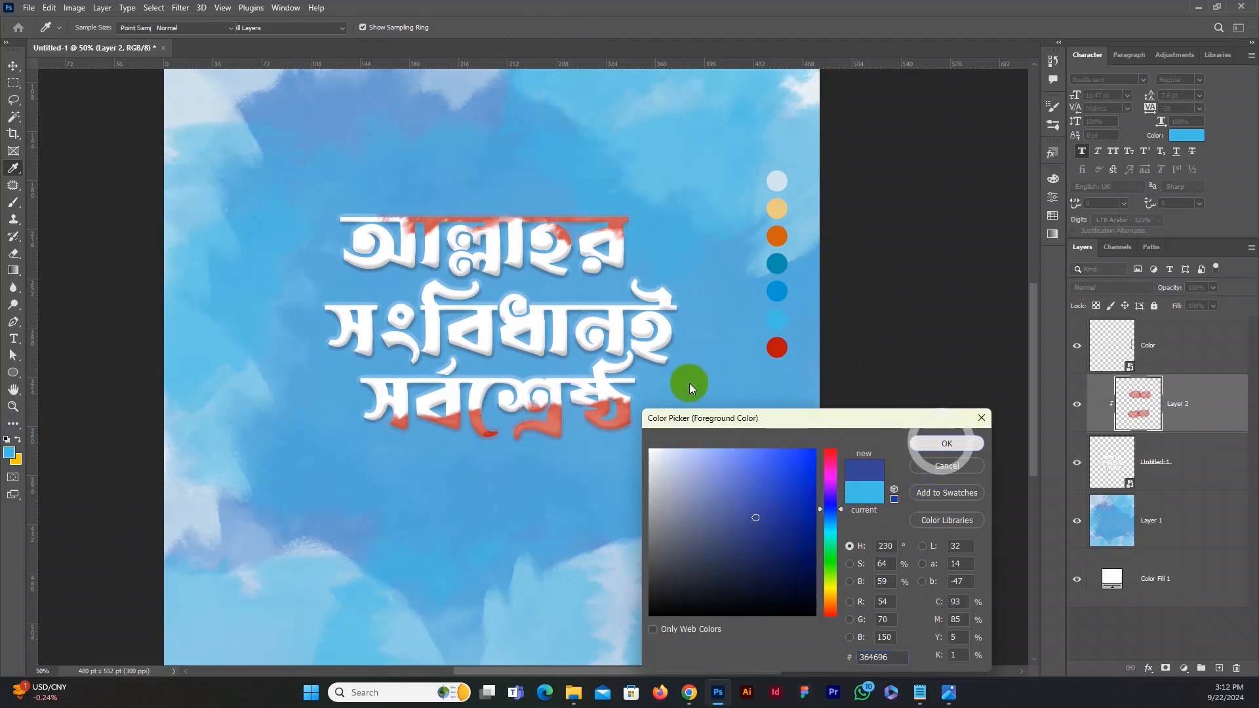
key("b")
key("[")
key("[")
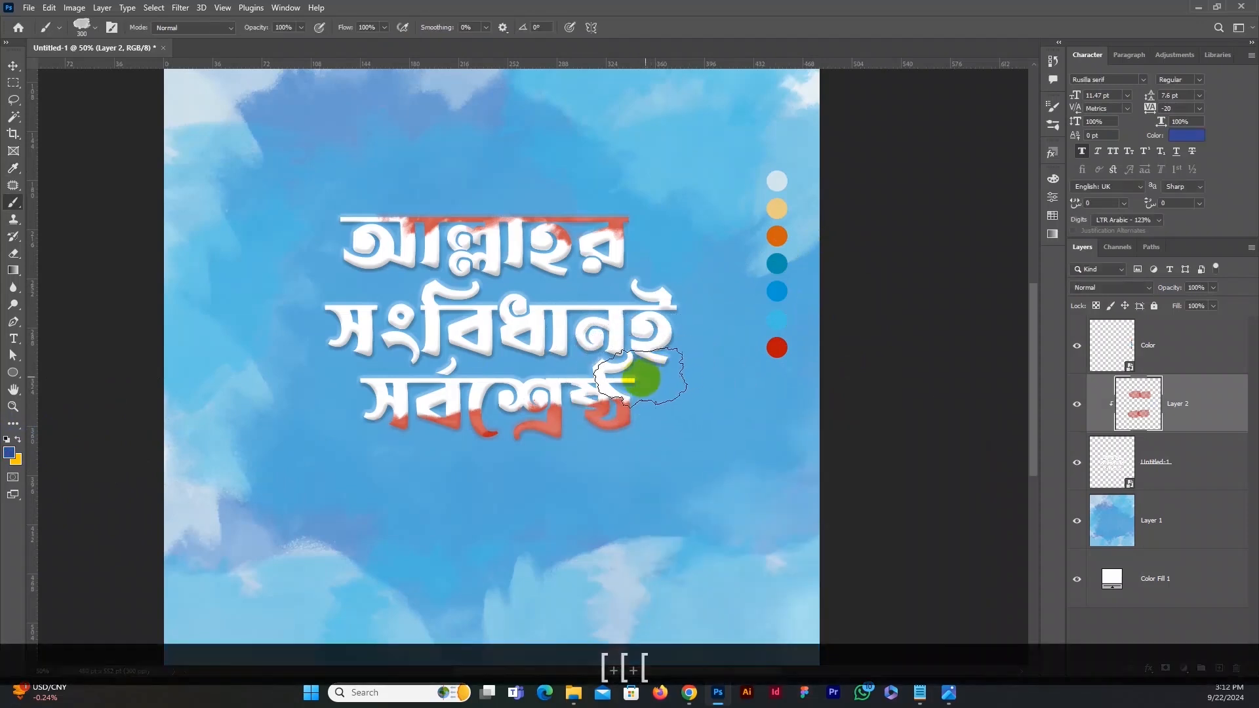
mouse_move(632, 380)
left_mouse_down()
mouse_move(665, 330)
mouse_move(665, 292)
mouse_move(638, 285)
mouse_move(623, 258)
mouse_move(628, 356)
mouse_move(579, 315)
mouse_move(571, 370)
mouse_move(559, 361)
mouse_move(567, 389)
mouse_move(510, 322)
mouse_move(531, 253)
mouse_move(467, 280)
left_mouse_up()
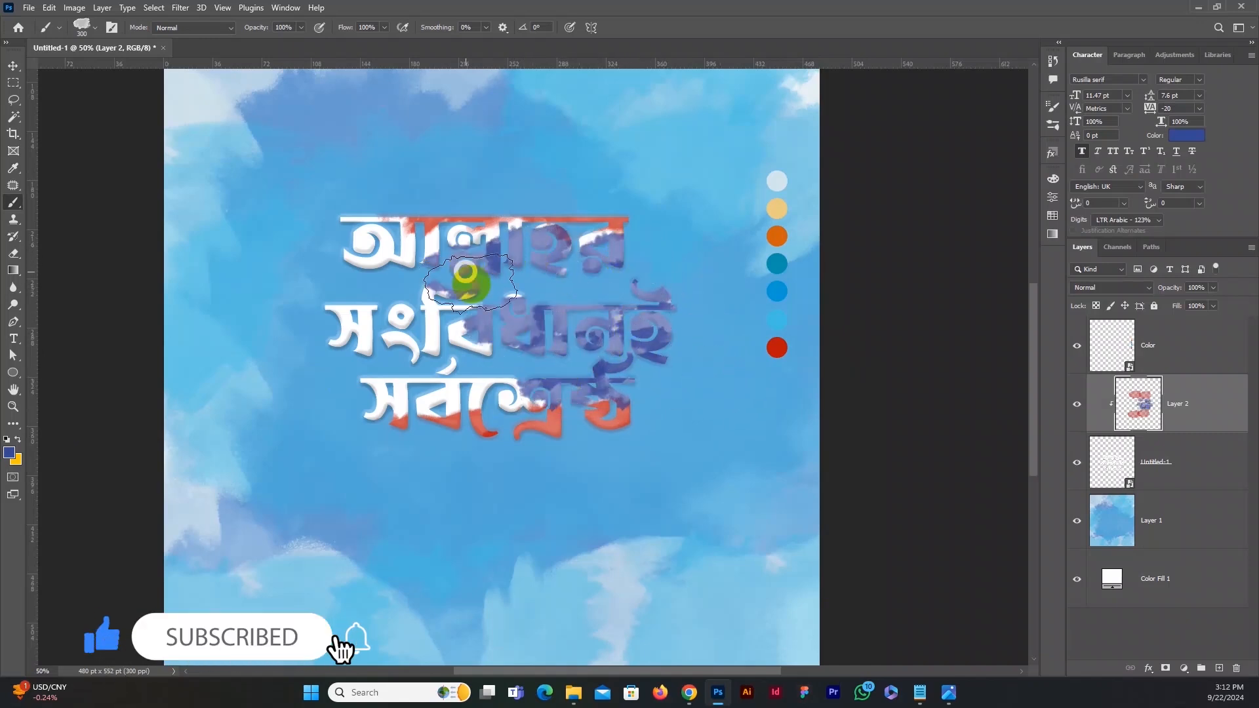
Step: Undo the most recent dark blue strokes, keeping only those at the right end of the lettering
key("ctrl+z")
key("ctrl+z")
key("ctrl+z")
key("ctrl+z")
key("ctrl+z")
key("ctrl+z")
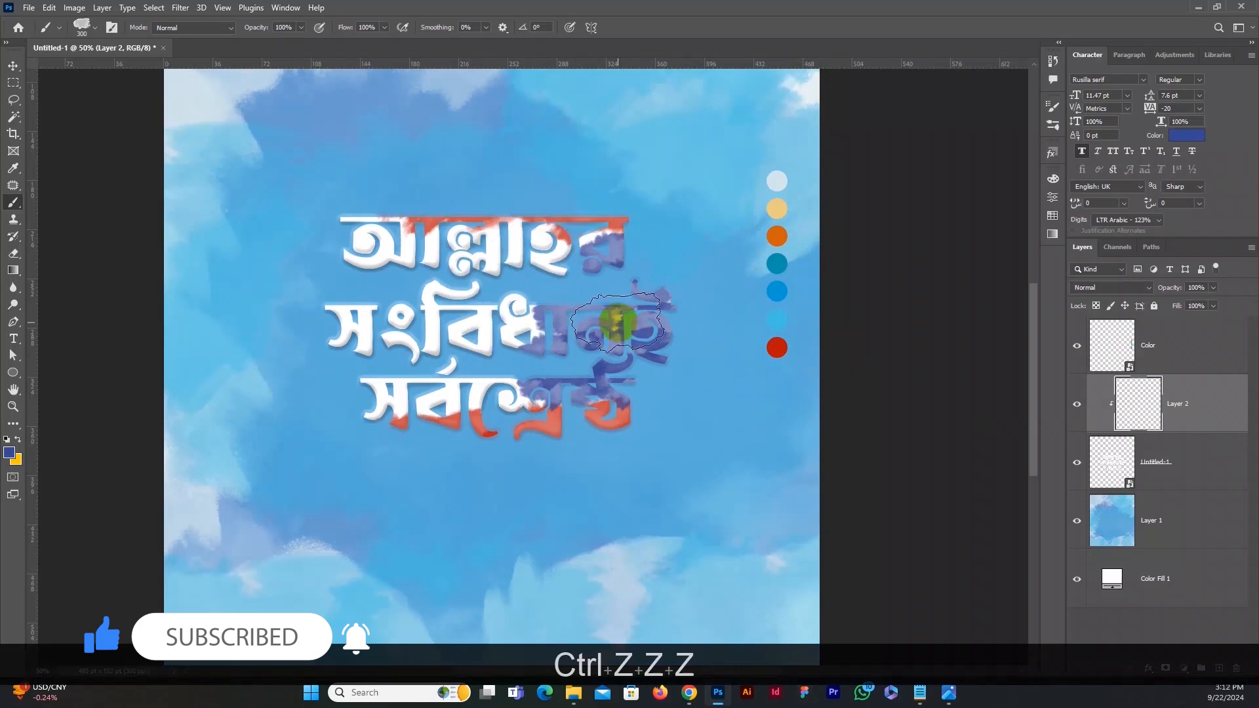
key("ctrl+z")
key("ctrl+z")
key("ctrl+z")
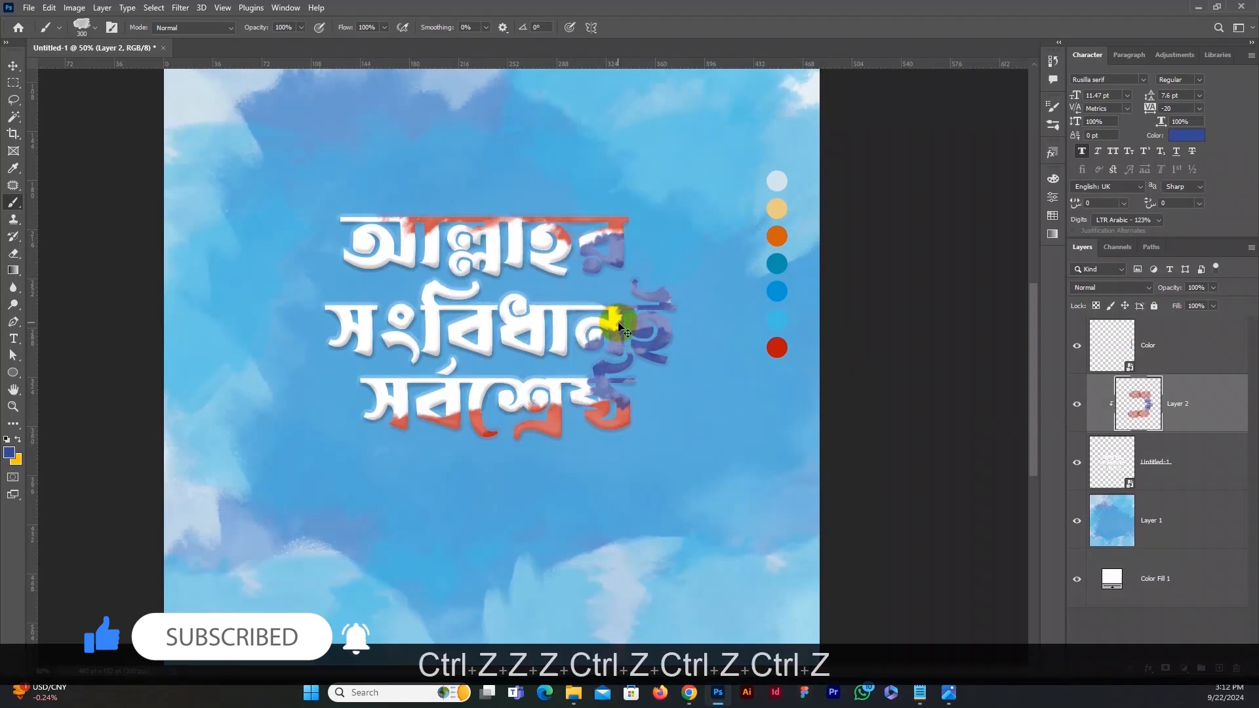
Step: Swap the foreground and background colours and paint yellow across all three lettering lines
left_click(19, 440)
mouse_move(631, 381)
left_mouse_down()
mouse_move(591, 361)
mouse_move(633, 323)
mouse_move(646, 328)
mouse_move(641, 345)
mouse_move(624, 250)
mouse_move(496, 261)
mouse_move(347, 243)
mouse_move(393, 326)
mouse_move(376, 357)
mouse_move(348, 331)
mouse_move(367, 391)
mouse_move(456, 317)
mouse_move(521, 324)
mouse_move(518, 368)
mouse_move(453, 394)
mouse_move(475, 372)
left_mouse_up()
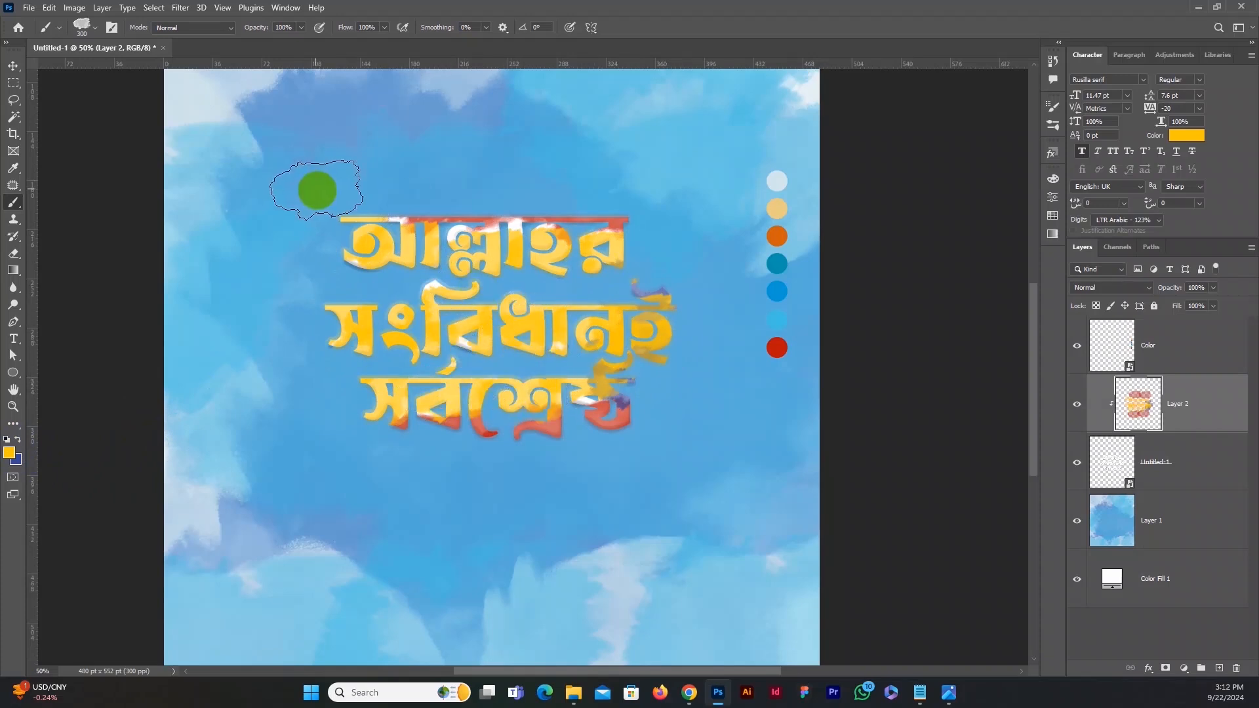
left_click(13, 66)
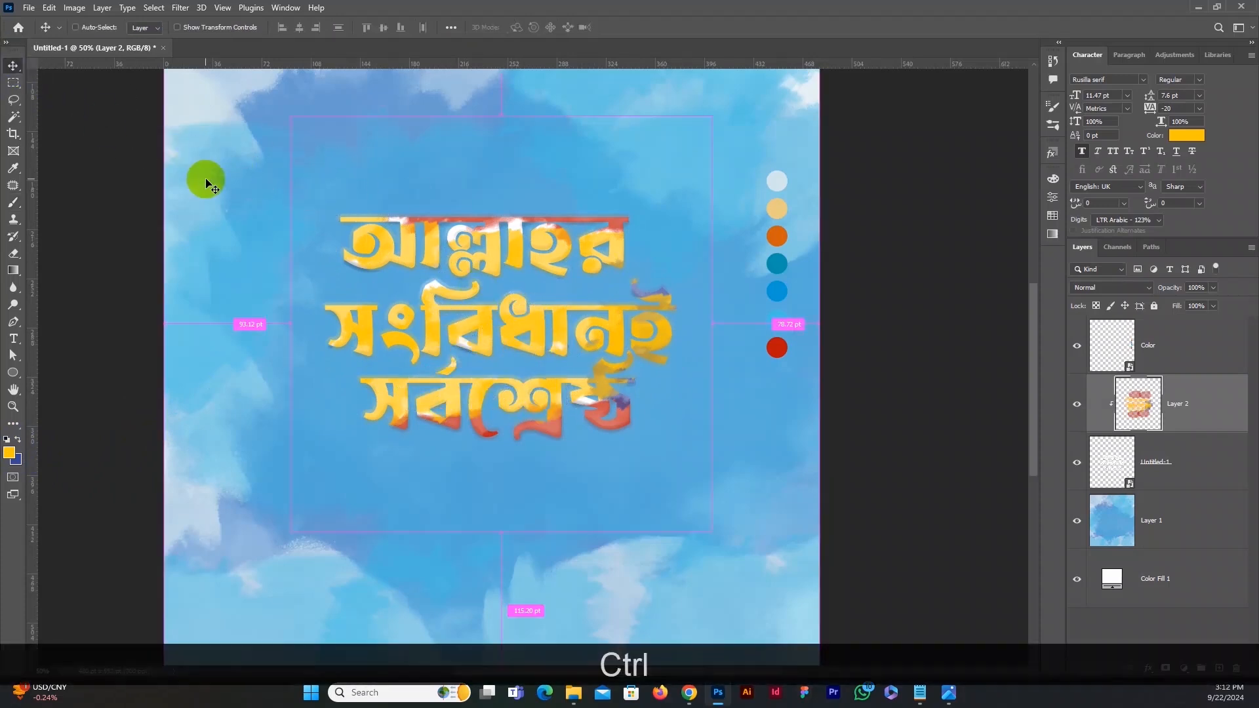
Step: Open the Drop Shadow style for the lettering Smart Object and set its shadow colour to black, 000000
key("ctrl+KP_Subtract")
key("ctrl+KP_Subtract")
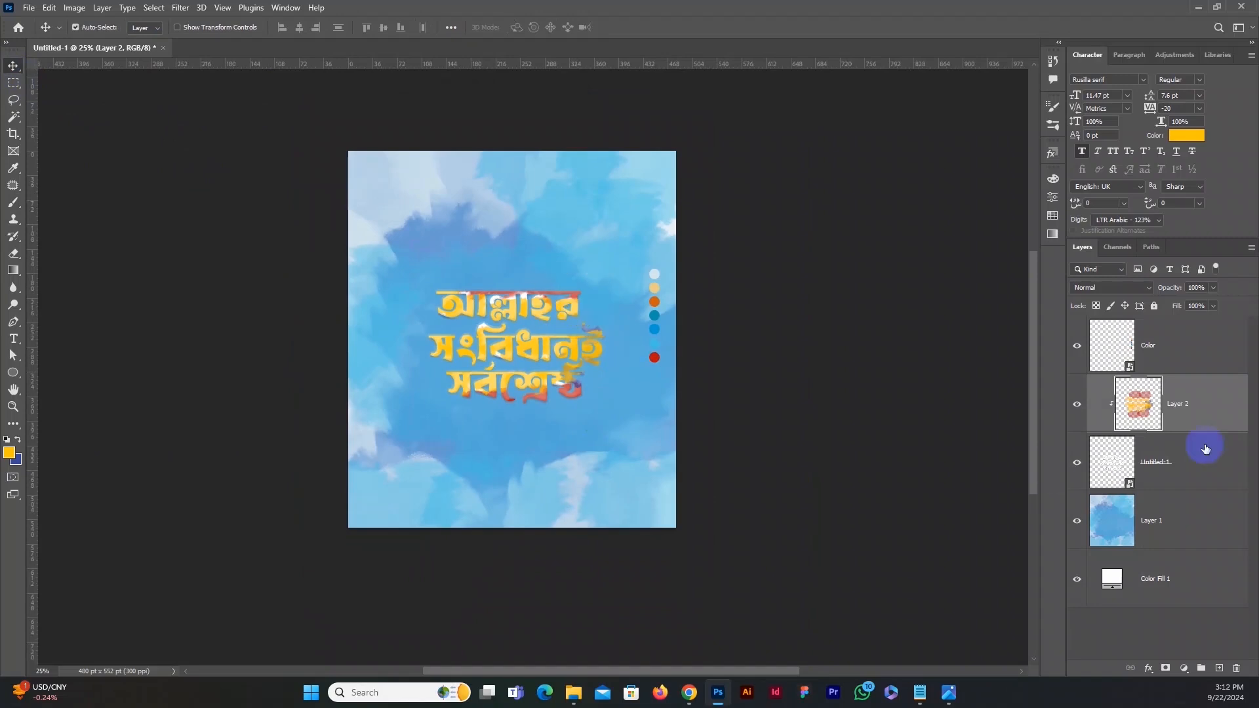
left_click(1170, 469)
left_click(1185, 669)
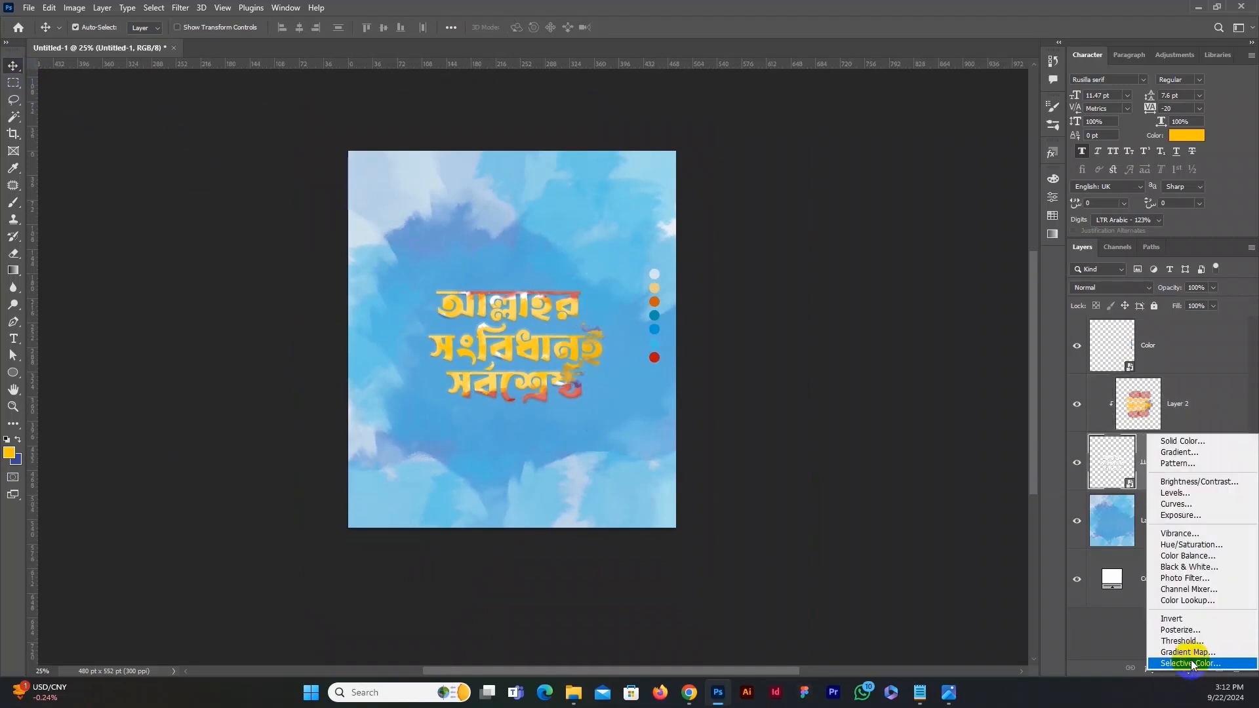
left_click(1149, 668)
left_click(1166, 660)
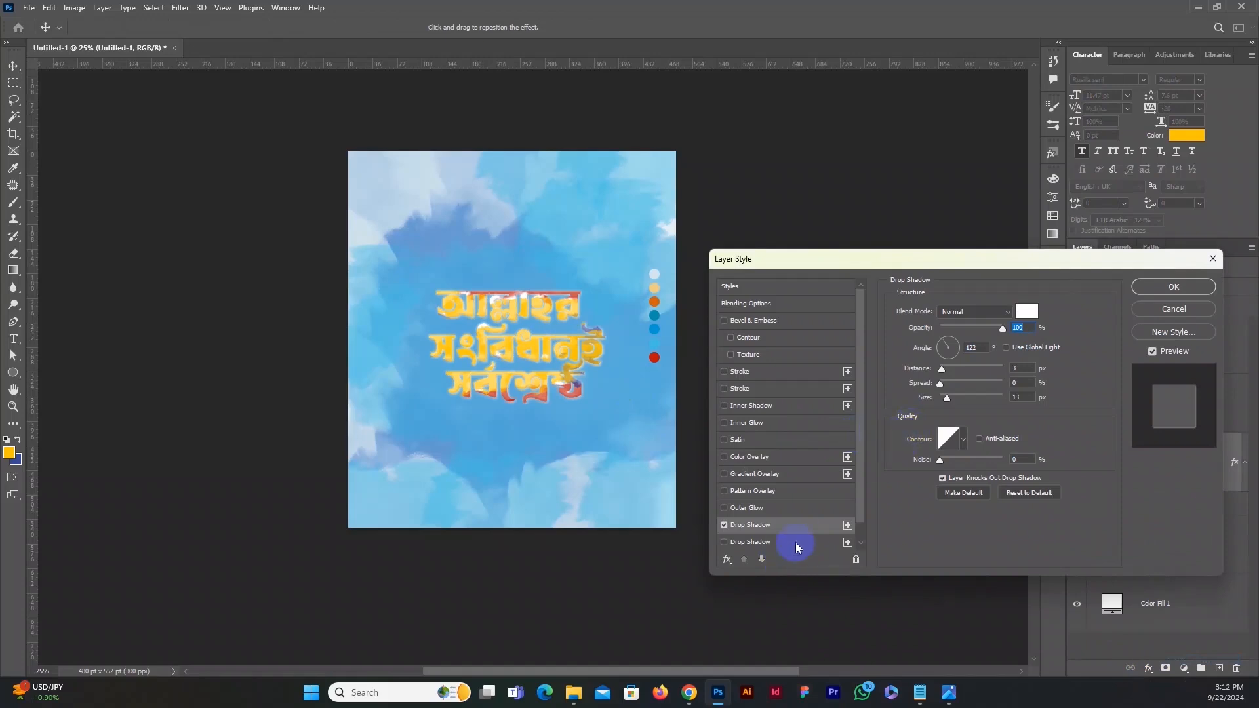
left_click(1027, 311)
left_click_drag(648, 602, 624, 636)
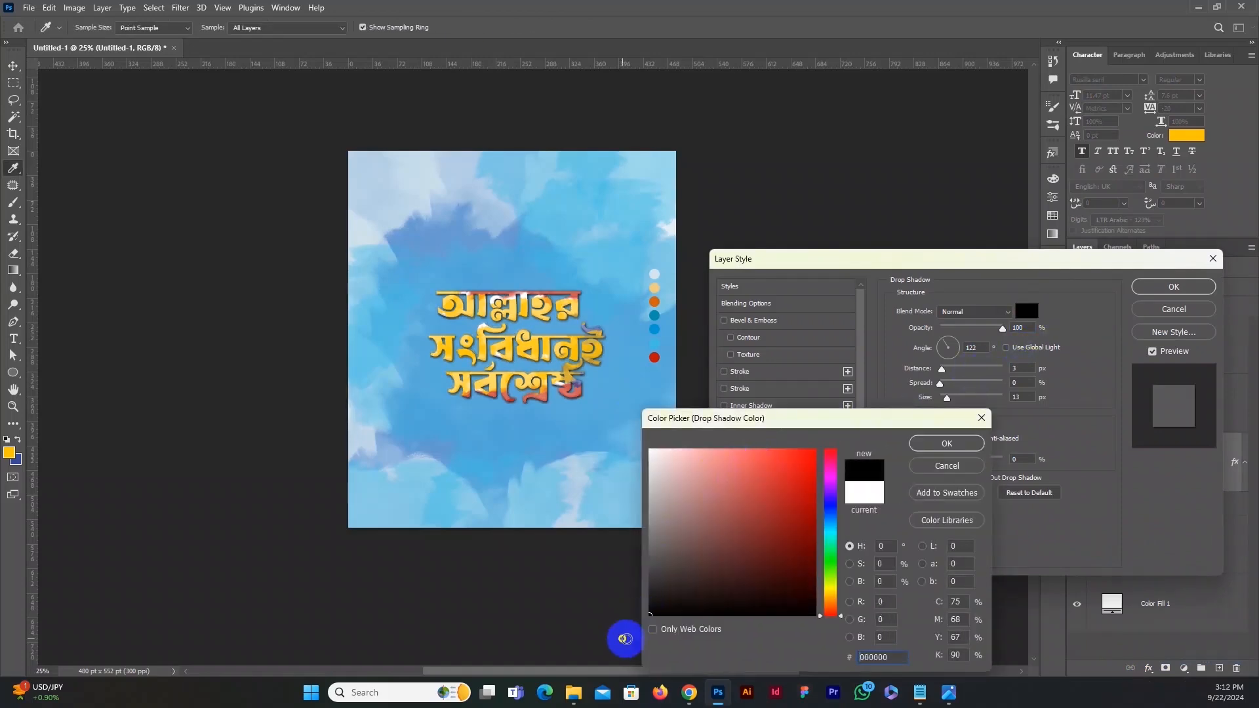
left_click(946, 444)
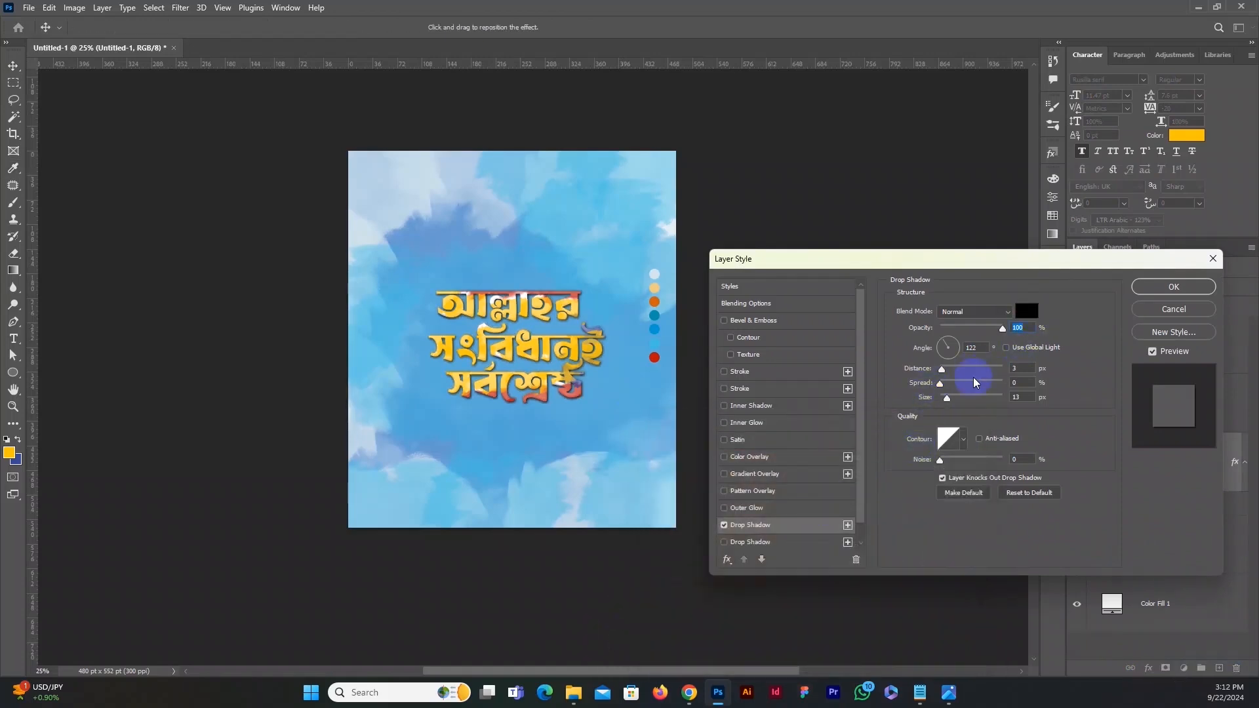
Step: Set the drop shadow to Multiply with 56% opacity and a 27 px distance, and apply the layer style
left_click(977, 312)
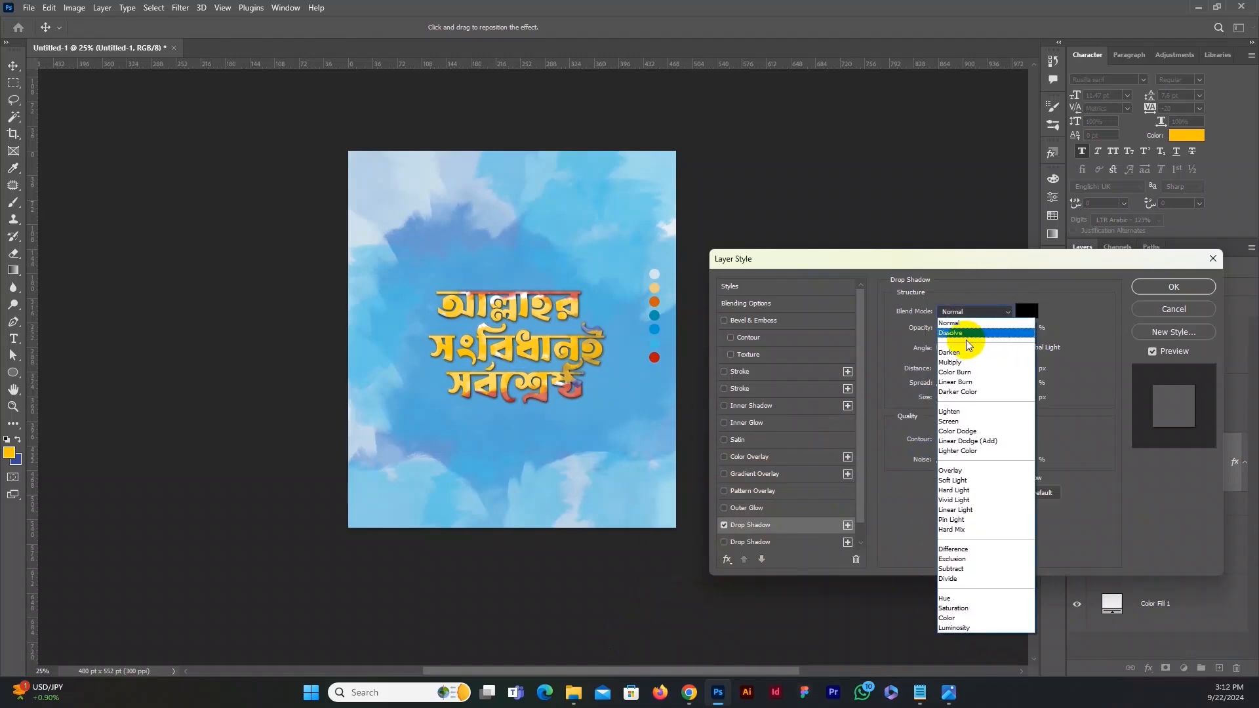
left_click(952, 361)
left_click(975, 310)
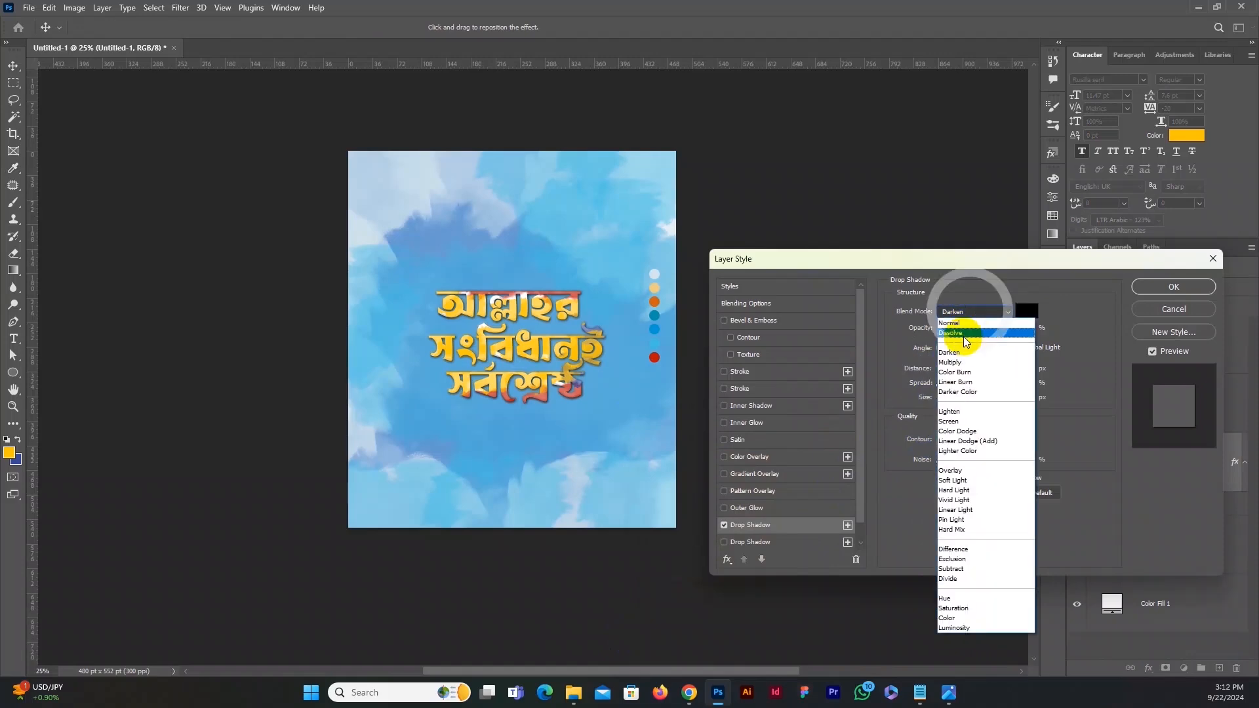
left_click(961, 327)
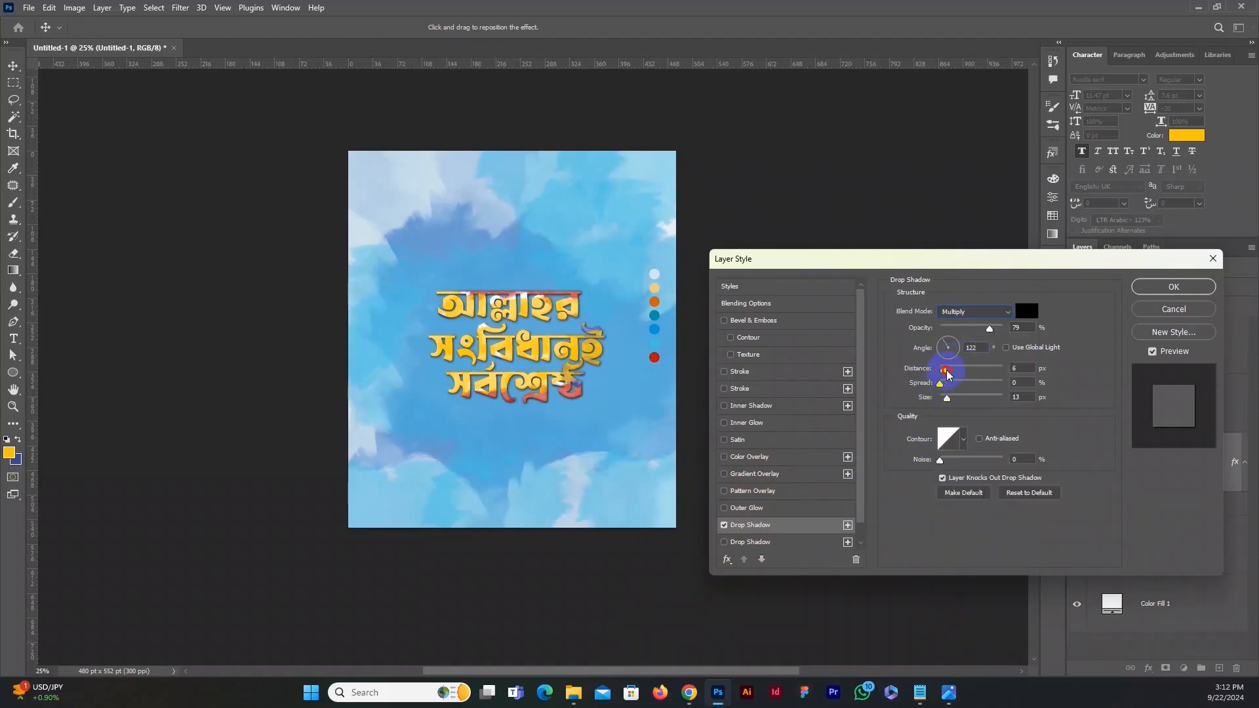
left_click_drag(947, 374, 966, 333)
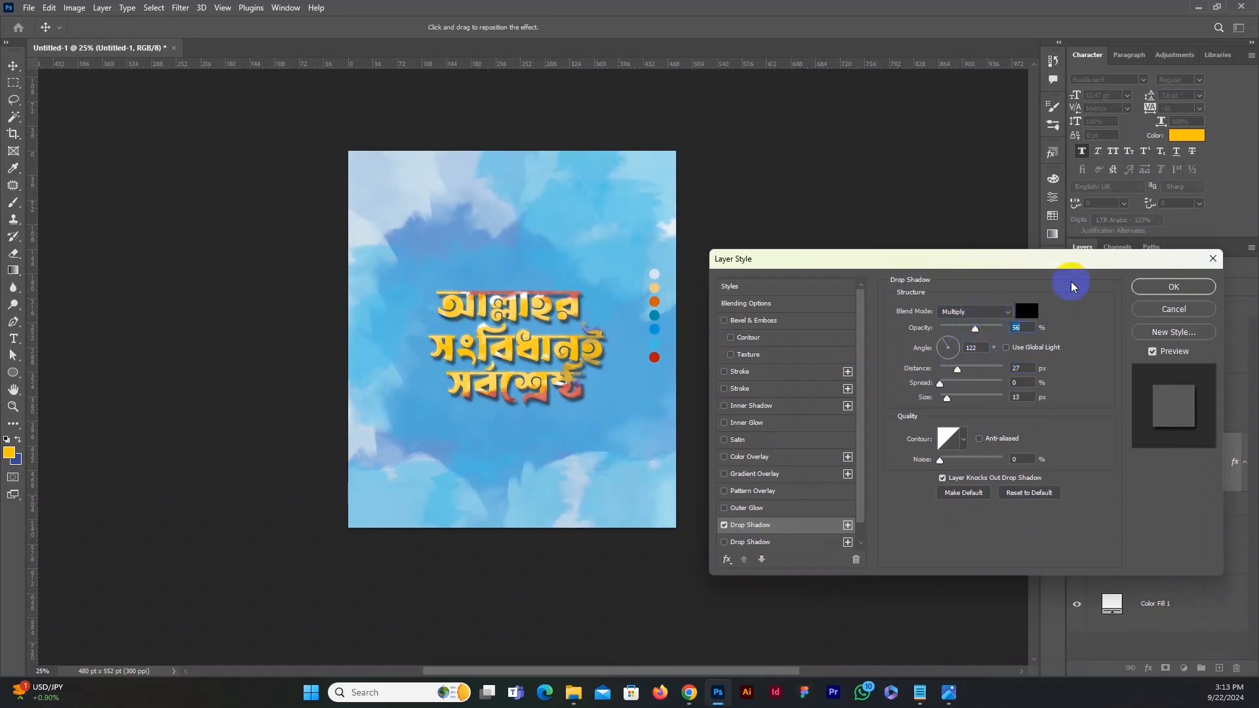
left_click(1174, 286)
Step: Reposition the lettering slightly higher, shift the clipped Layer 2 paint over it, and hide the Color palette layer
mouse_move(577, 289)
left_mouse_down()
mouse_move(577, 318)
mouse_move(576, 303)
left_mouse_up()
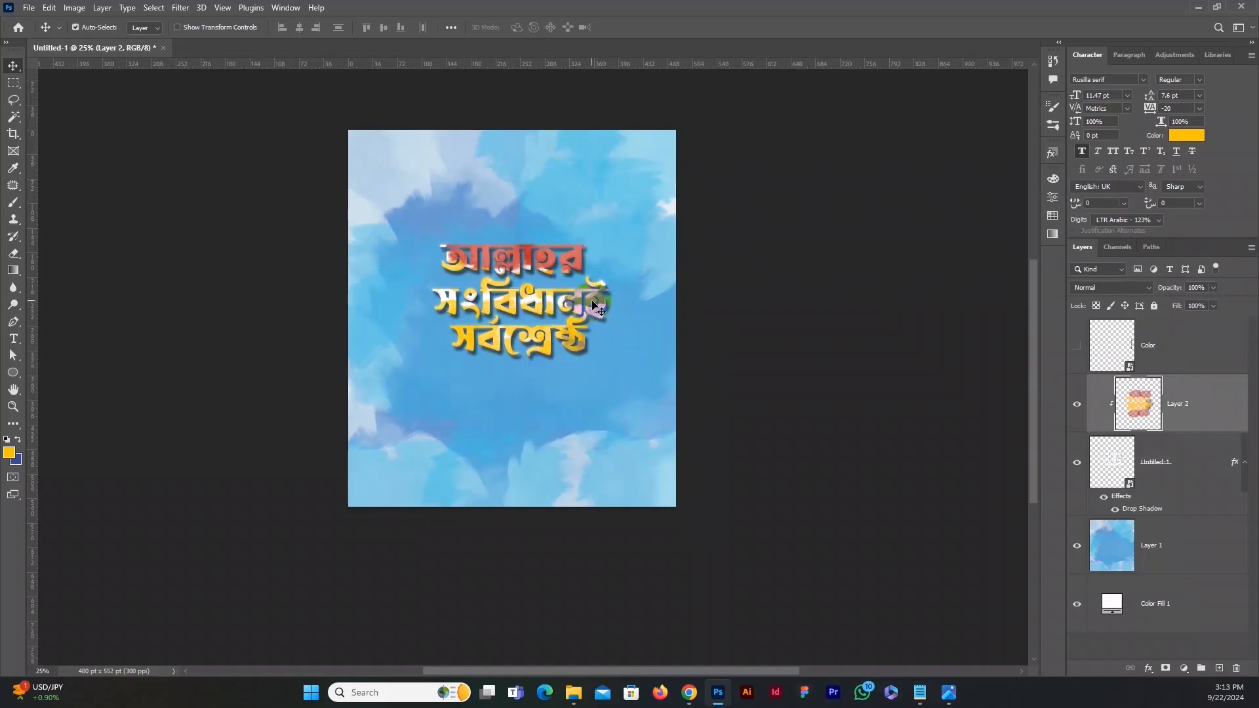
left_click_drag(582, 311, 592, 299)
key("ctrl+KP_Add")
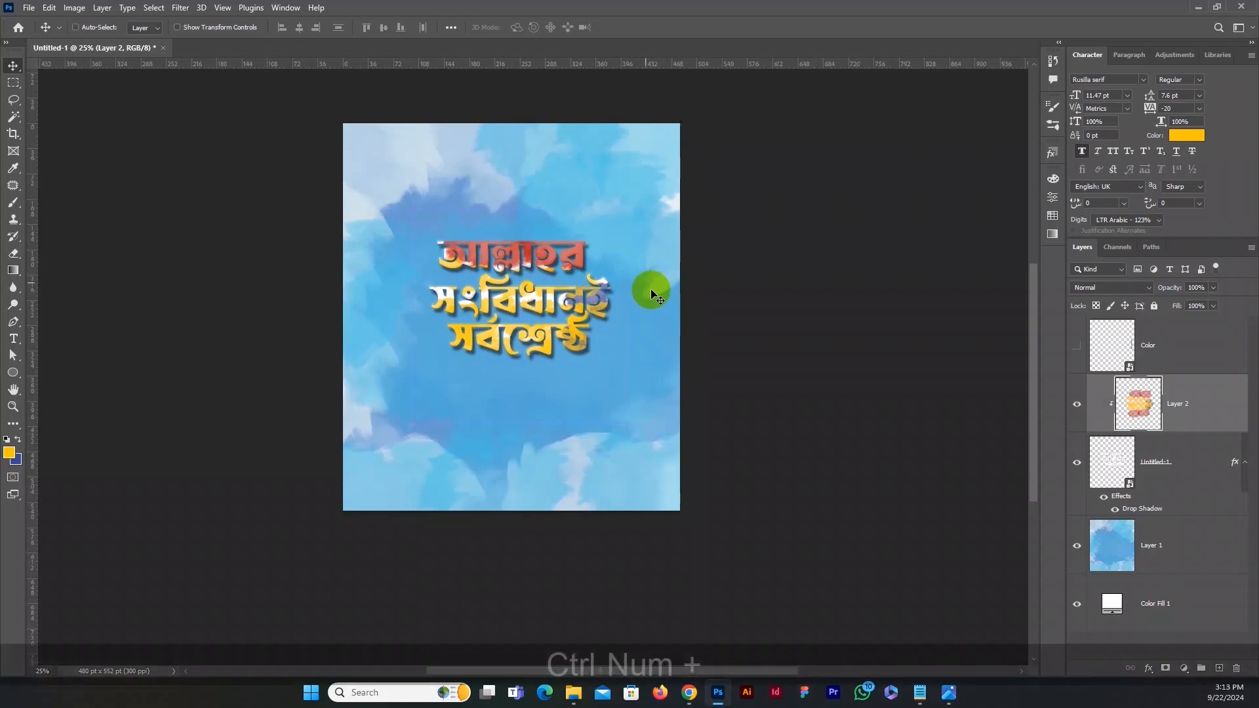
scroll(598, 311, "down", 4)
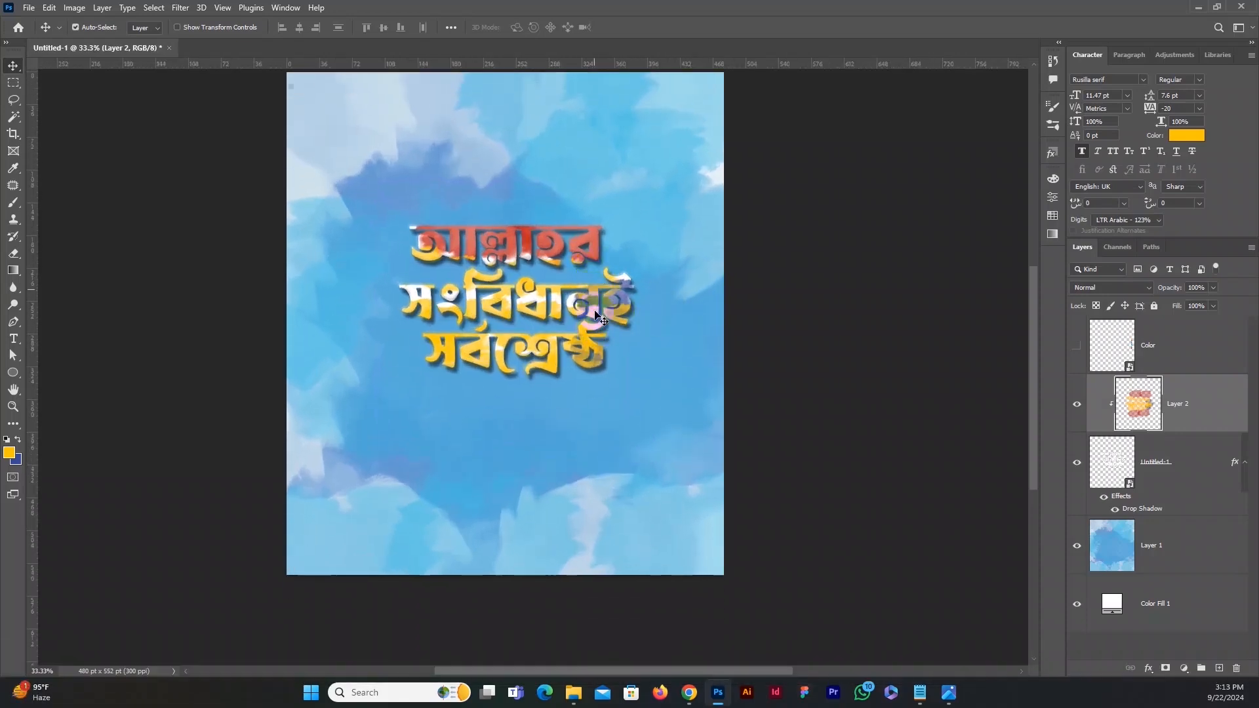
scroll(598, 317, "up", 3)
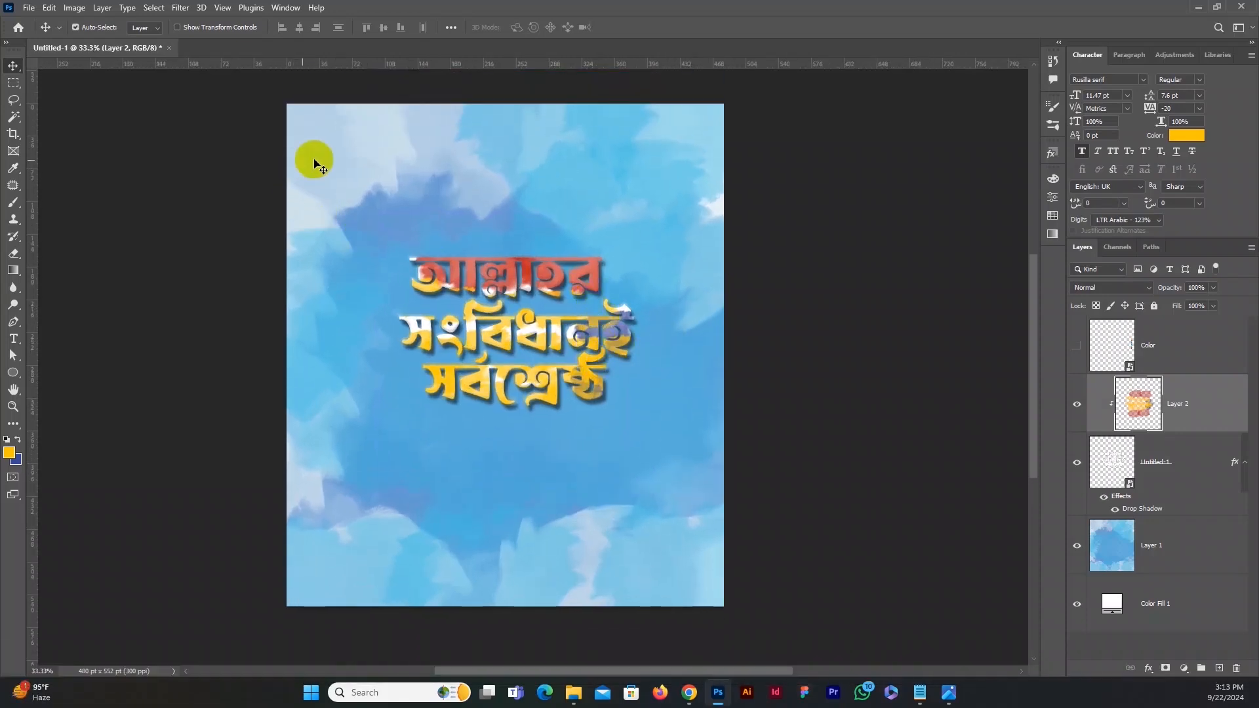
Step: Choose the 5pmse13j.bmp brush from the Shorif-Brushes set and dab yellow over the middle of the lettering
left_click(1052, 125)
scroll(895, 282, "down", 2)
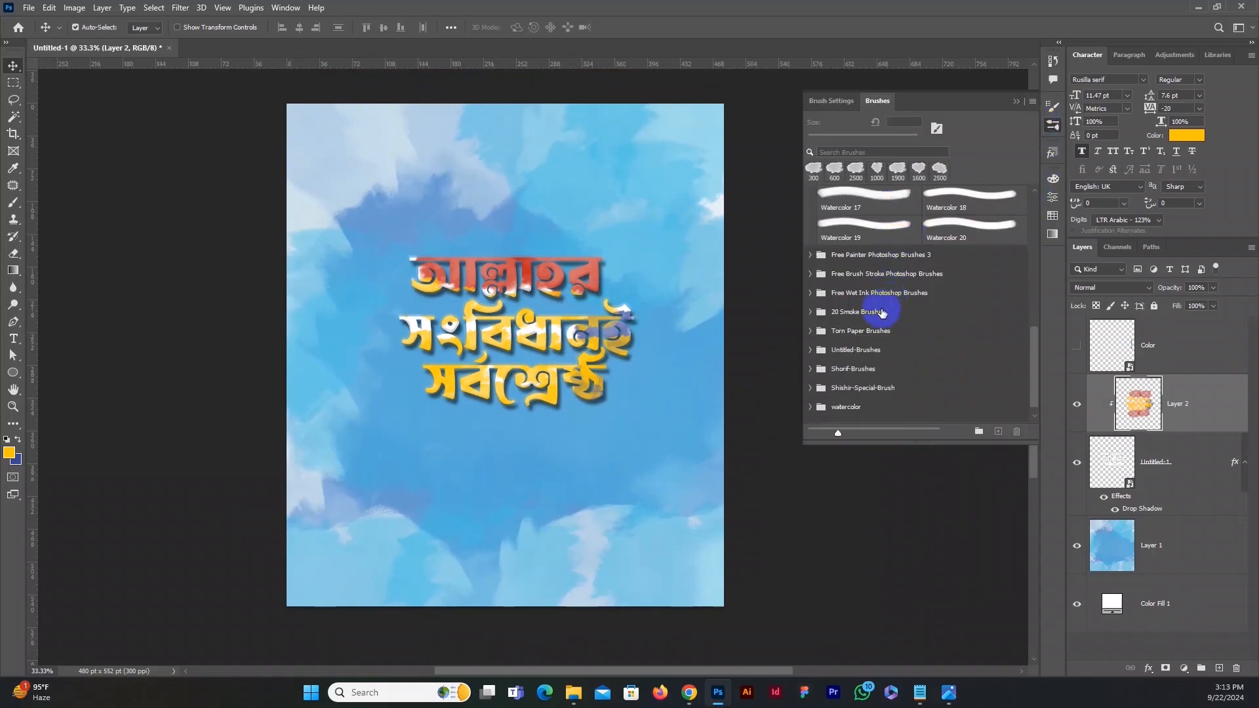
scroll(879, 315, "down", 1)
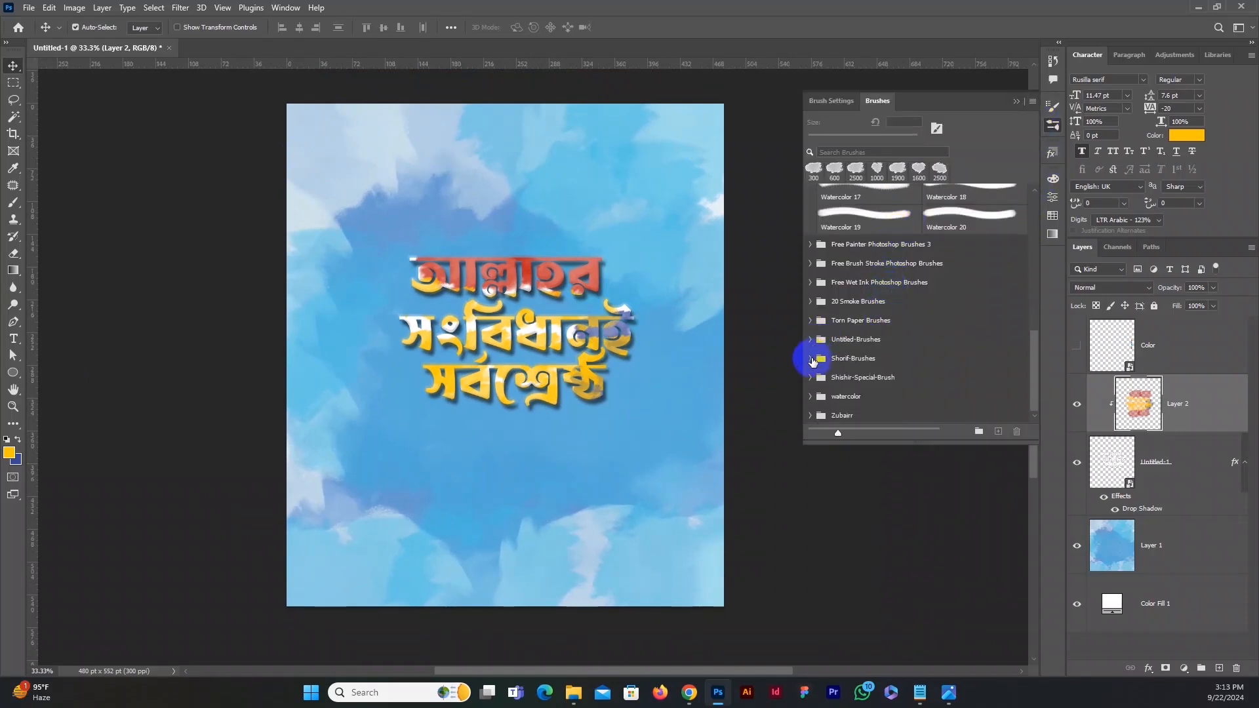
left_click(811, 359)
scroll(950, 360, "down", 3)
left_click(966, 320)
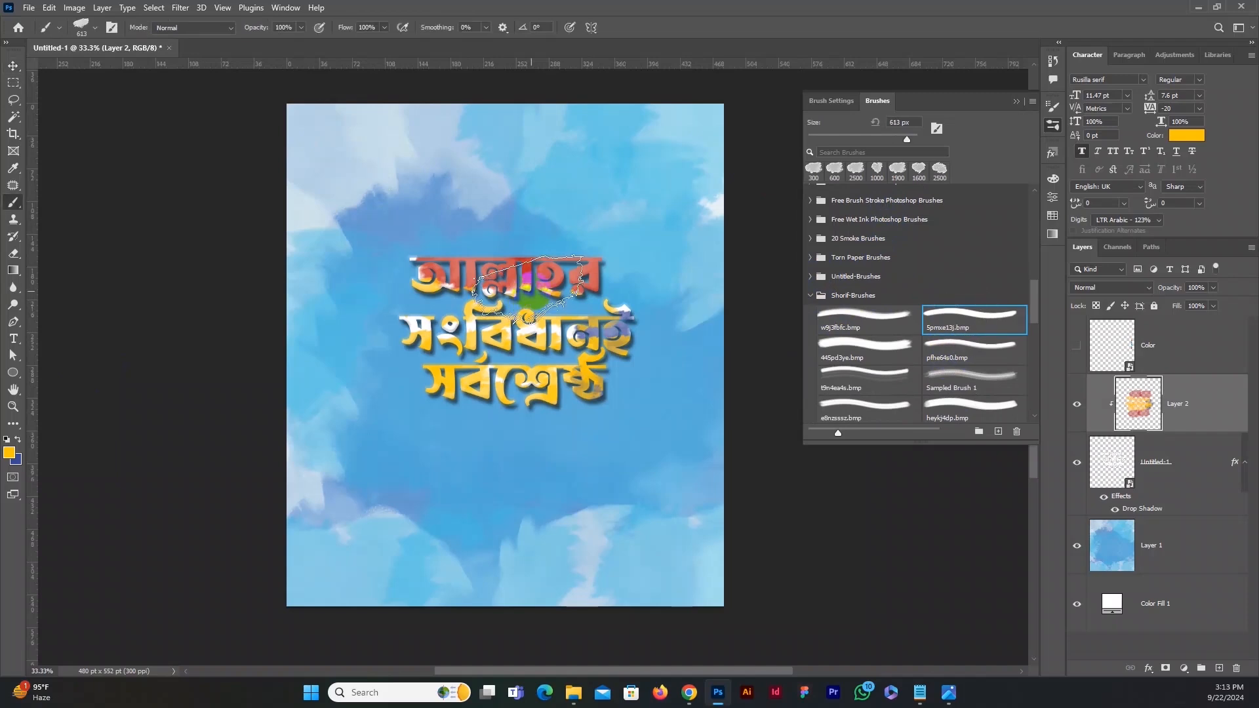
left_click(530, 283)
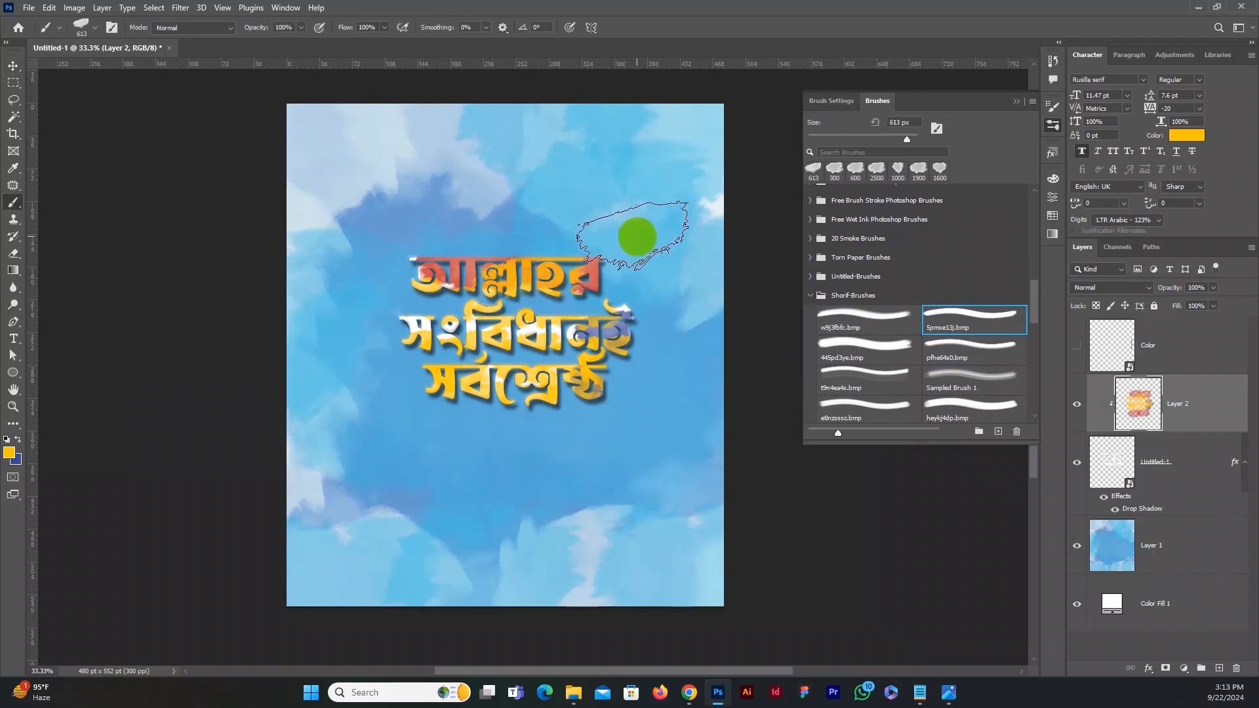
Step: Enlarge the brush to 1000 px and stamp yellow near the canvas's upper right corner on Layer 2
scroll(635, 233, "up", 1)
key("bracketright")
key("bracketright")
key("bracketright")
key("bracketright")
key("bracketright")
key("bracketright")
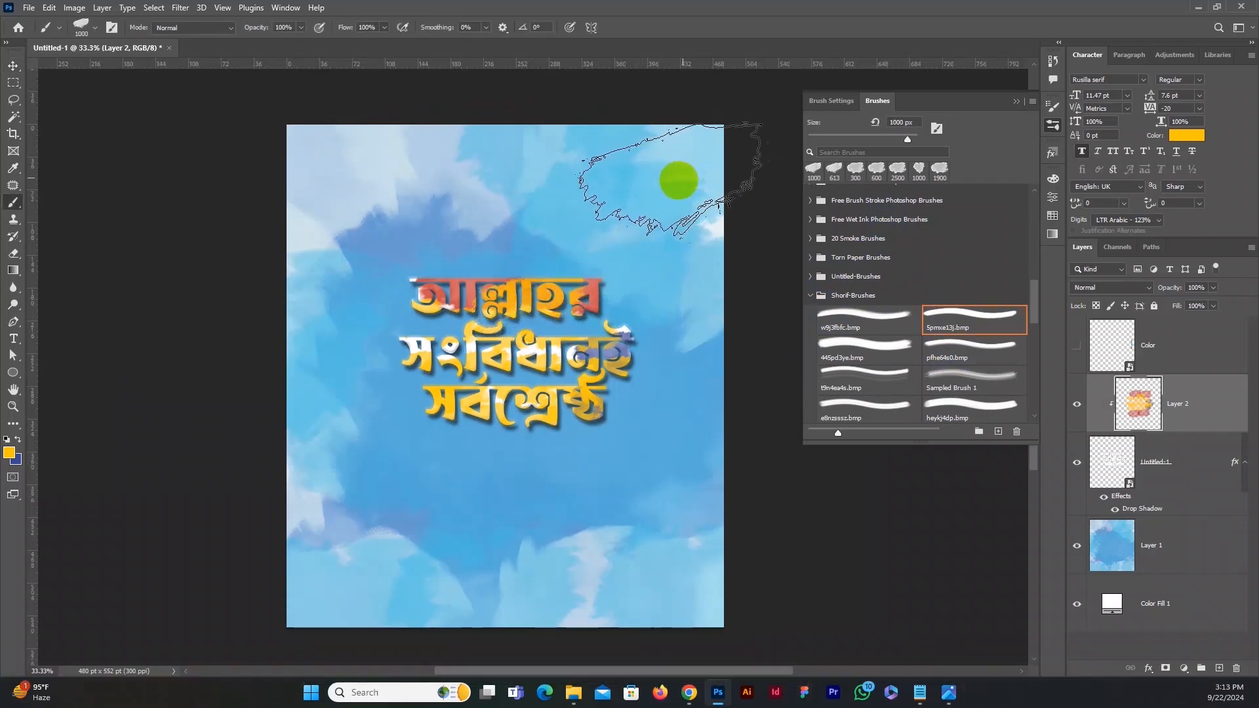
left_click(679, 180)
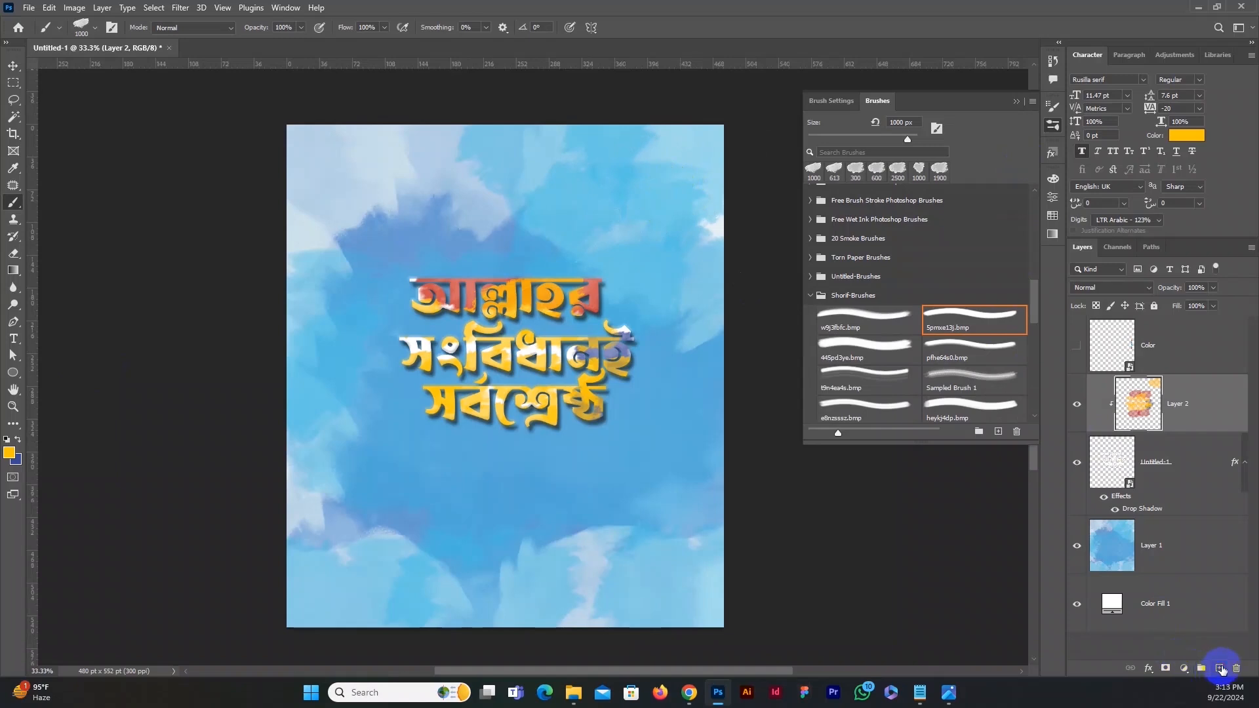
Step: Add an empty layer and place it between Layer 1 and Color Fill 1
left_click(1220, 668)
left_click_drag(1148, 403, 1164, 634)
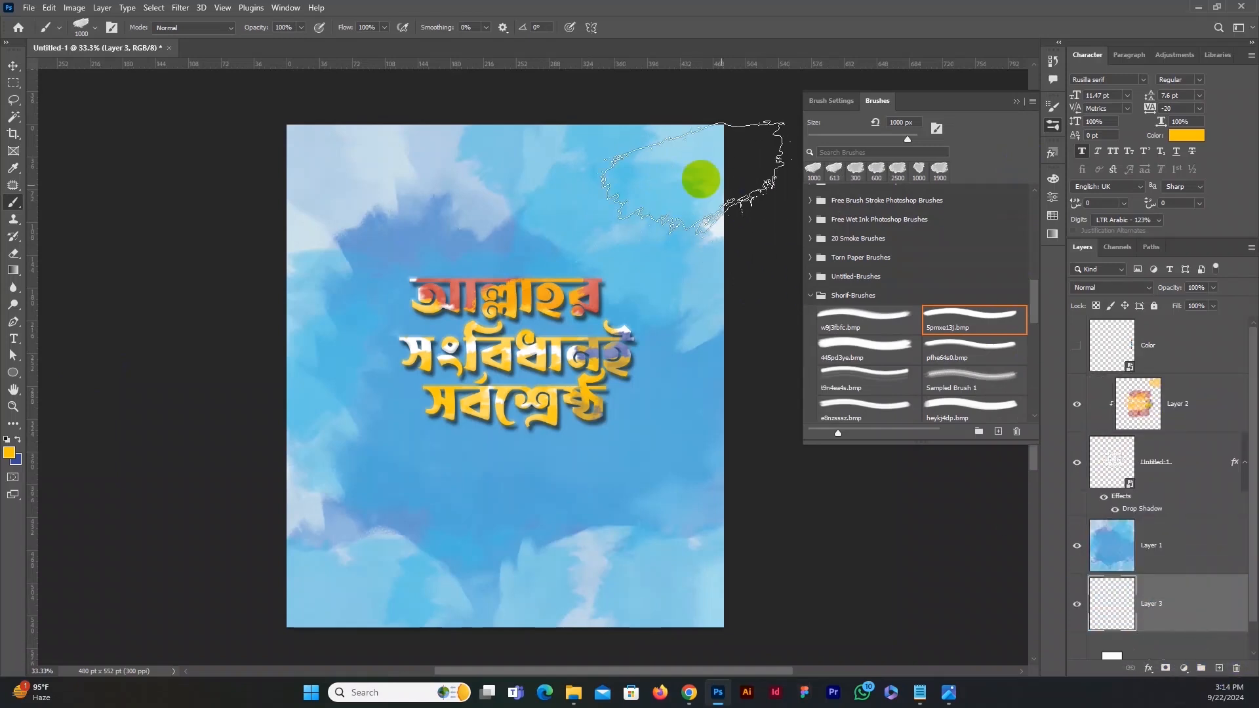
Step: Stamp yellow in the canvas's upper corners on Layer 3 and move that layer above Layer 1
left_click(687, 169)
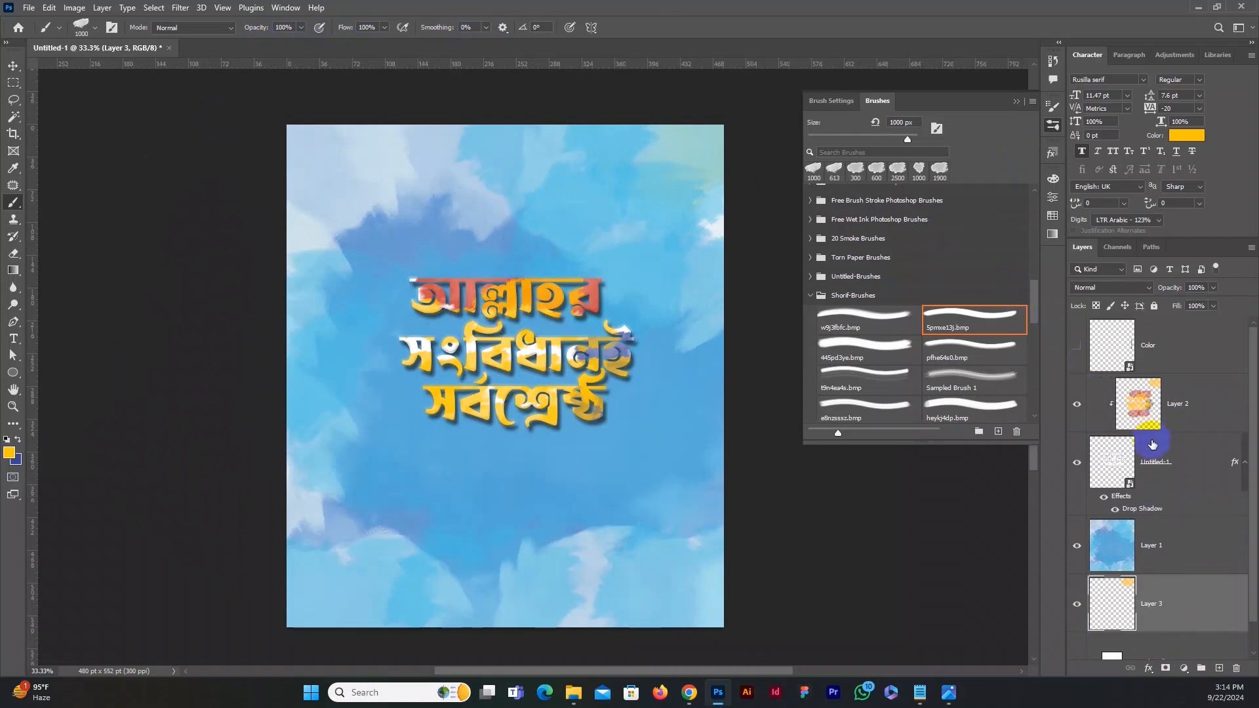
left_click_drag(1138, 594, 1162, 505)
left_click(663, 141)
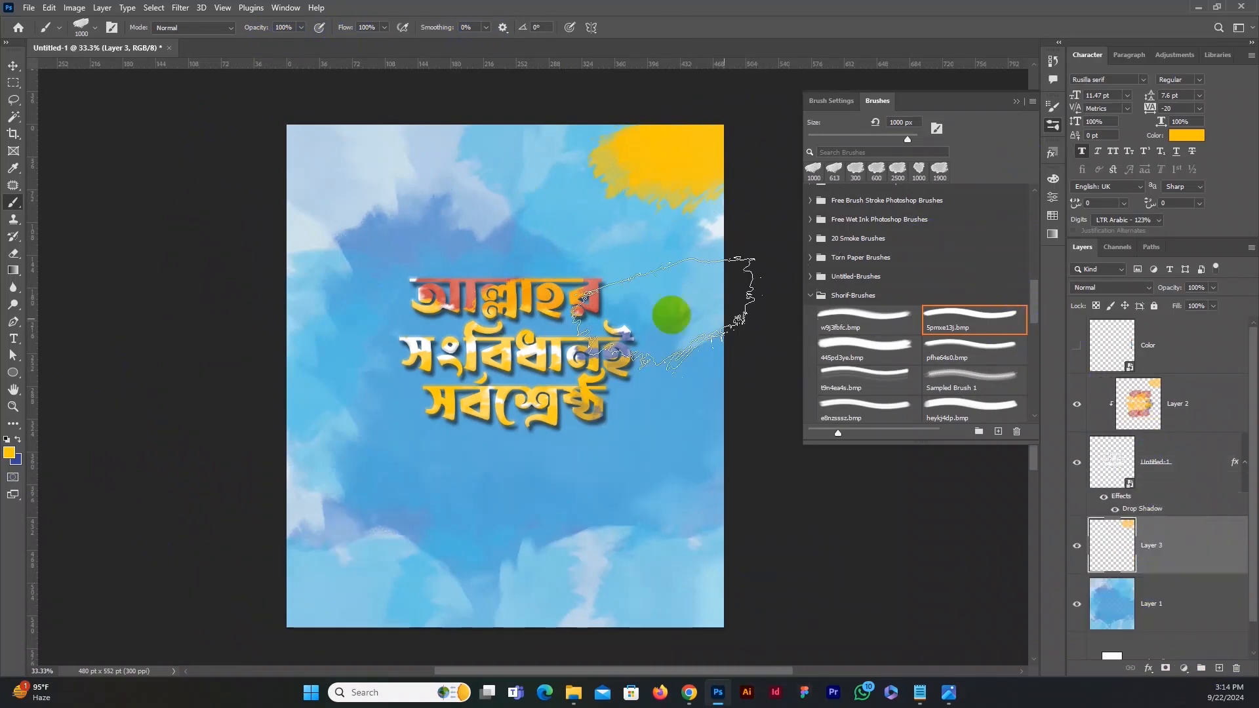
left_click(282, 184)
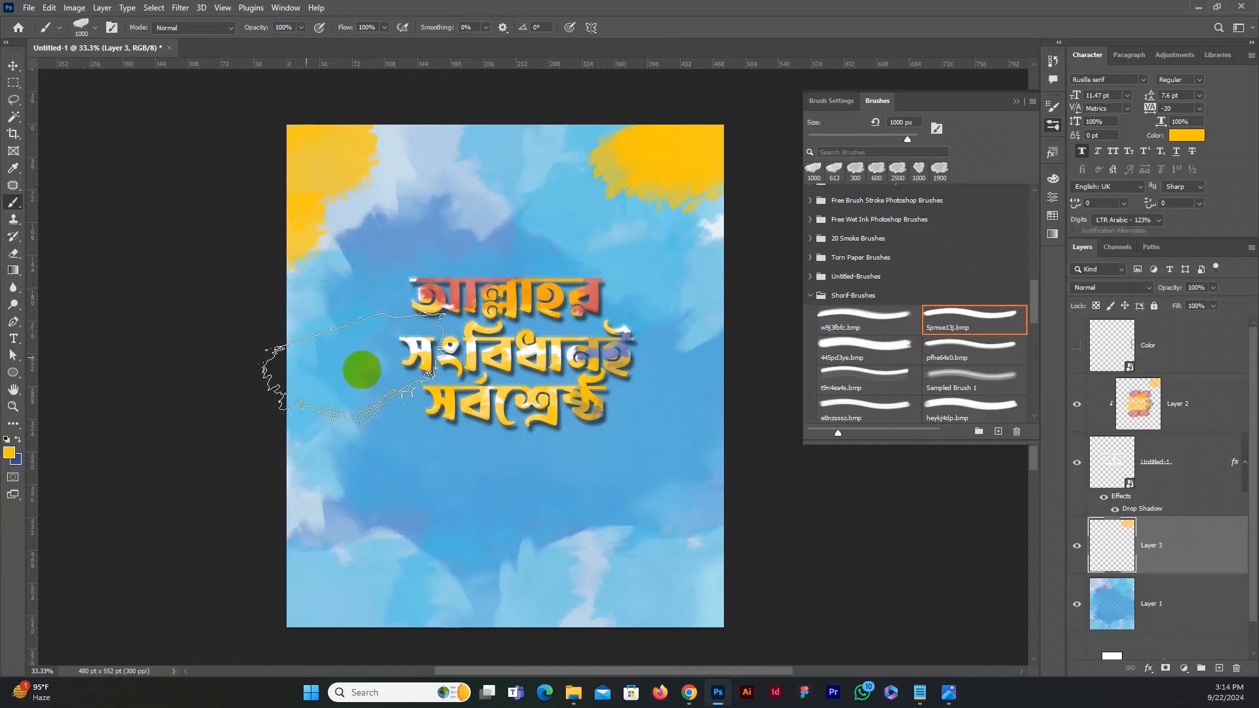
Step: Enable Shape Dynamics for the brush with 100% angle jitter
left_click(831, 101)
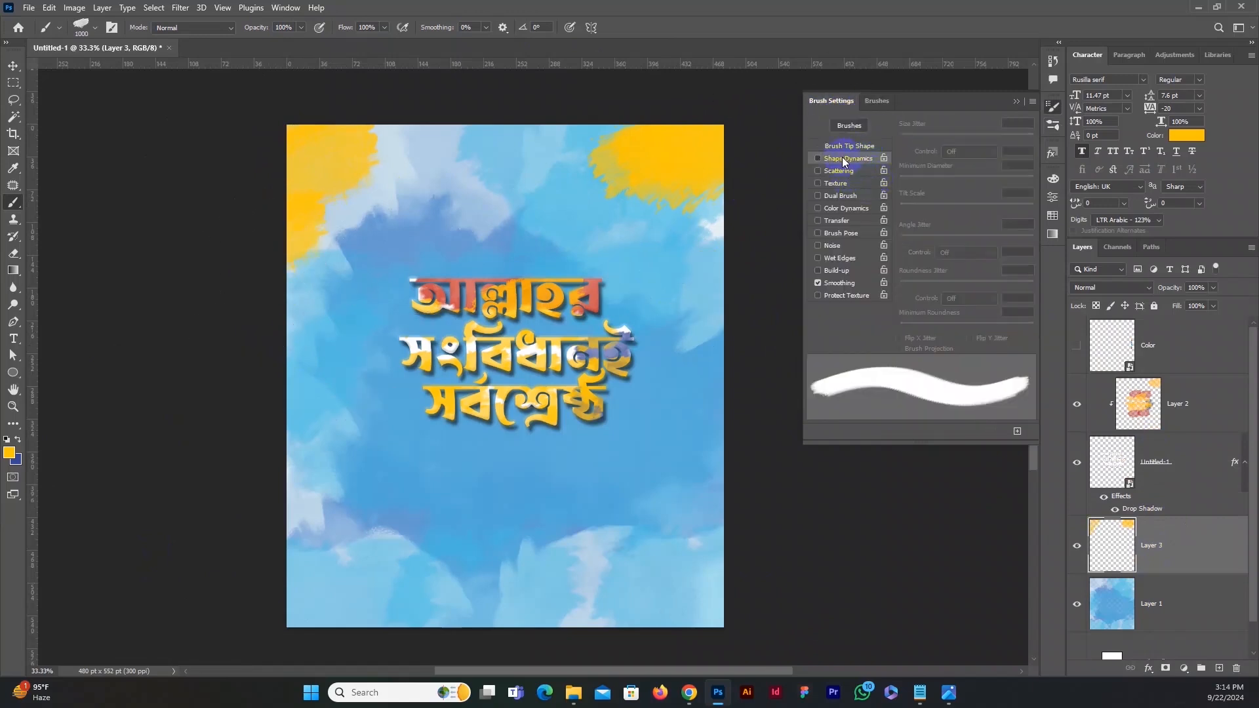
left_click(844, 160)
left_click_drag(899, 244, 977, 260)
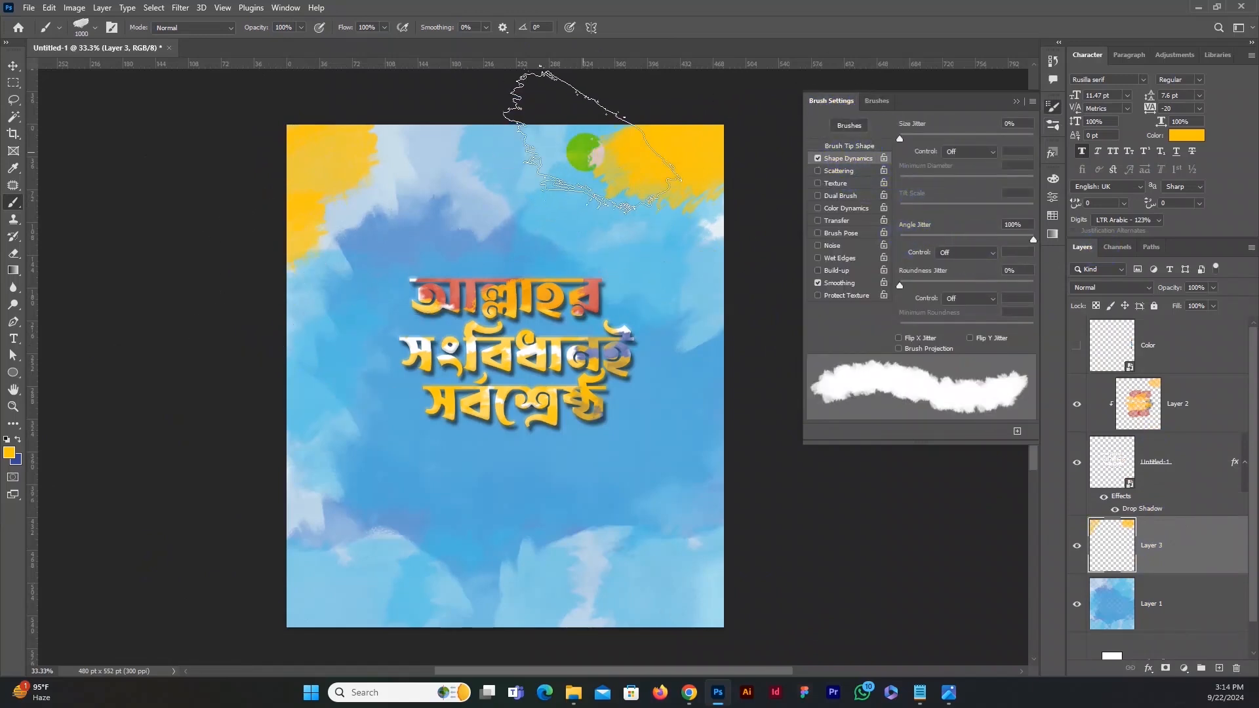
Step: Reduce the brush to 500 px and dab yellow along the canvas's top edge and lower right edge
key("bracketleft")
key("bracketleft")
key("bracketleft")
key("bracketleft")
key("bracketleft")
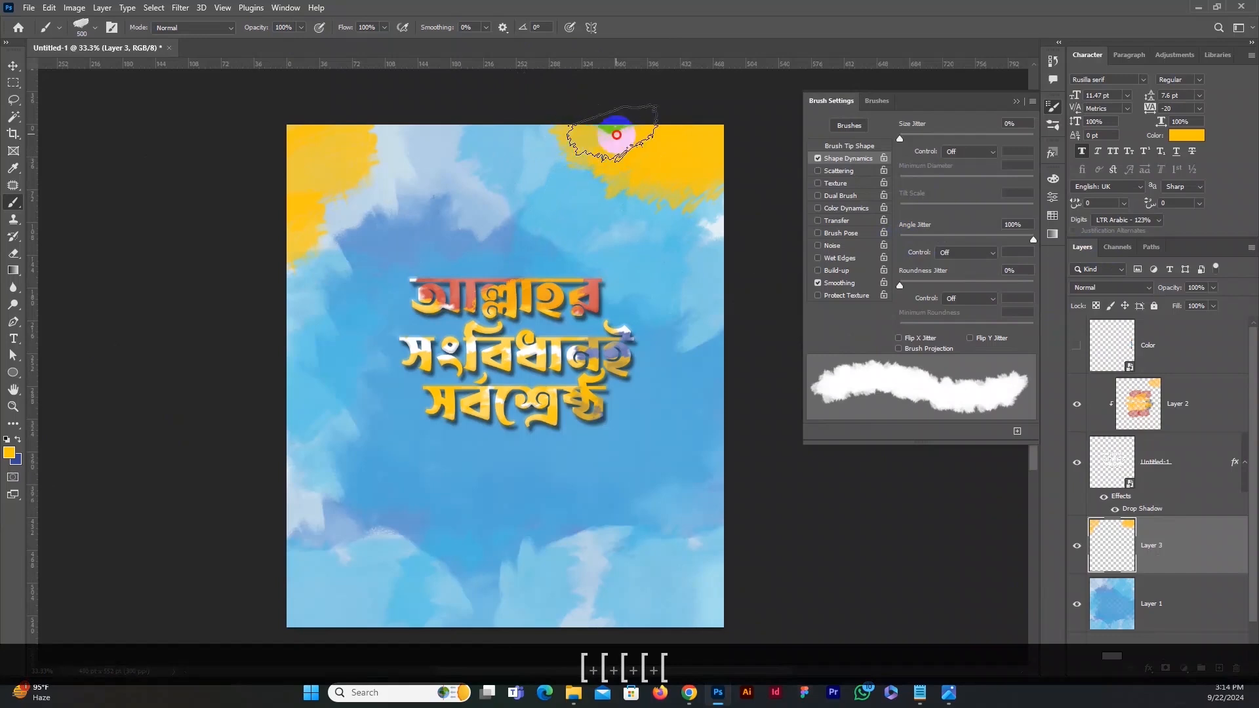
left_click(721, 473)
left_click(715, 587)
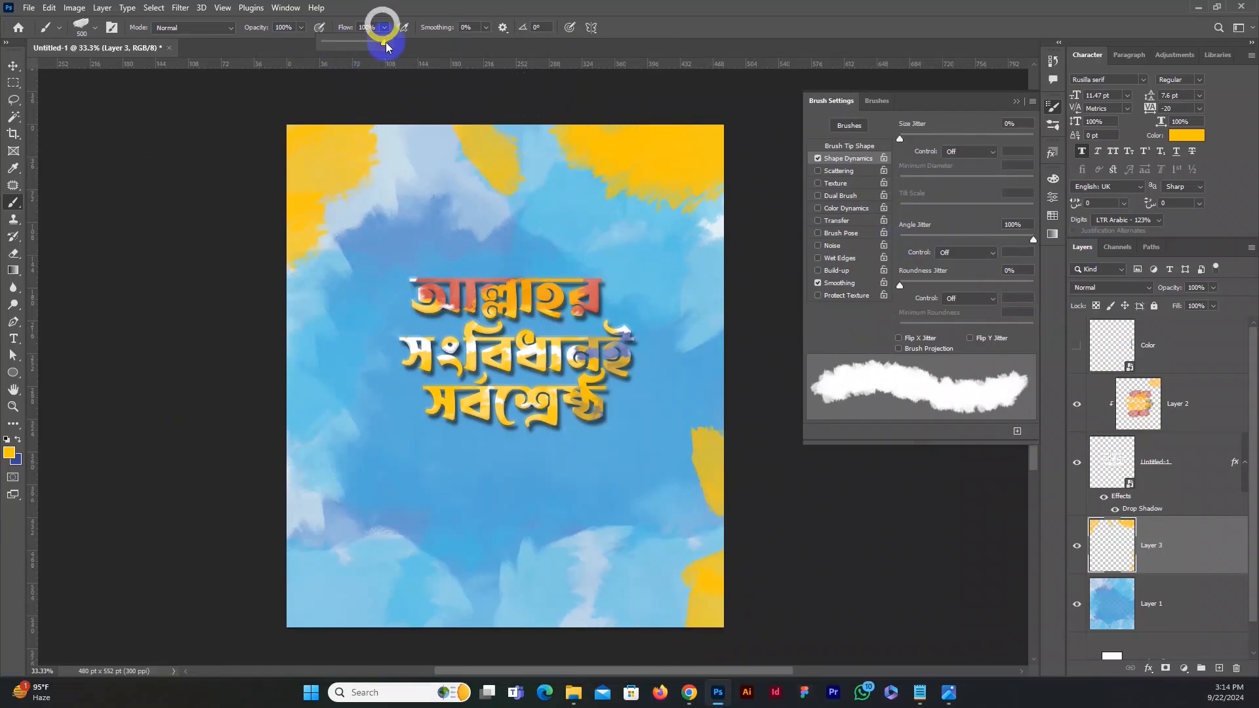
Step: Lower the brush flow to 54% and build up semi-transparent yellow dabs around the canvas's lower right corner
left_click(365, 622)
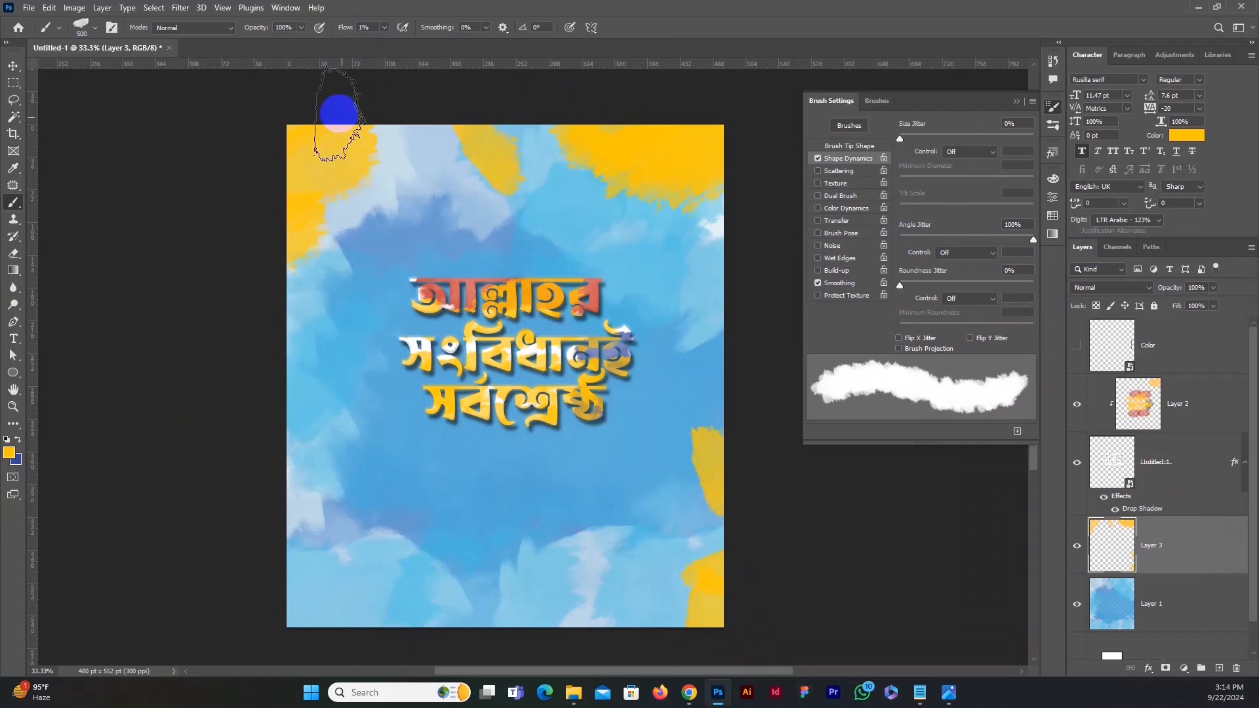
left_click(390, 26)
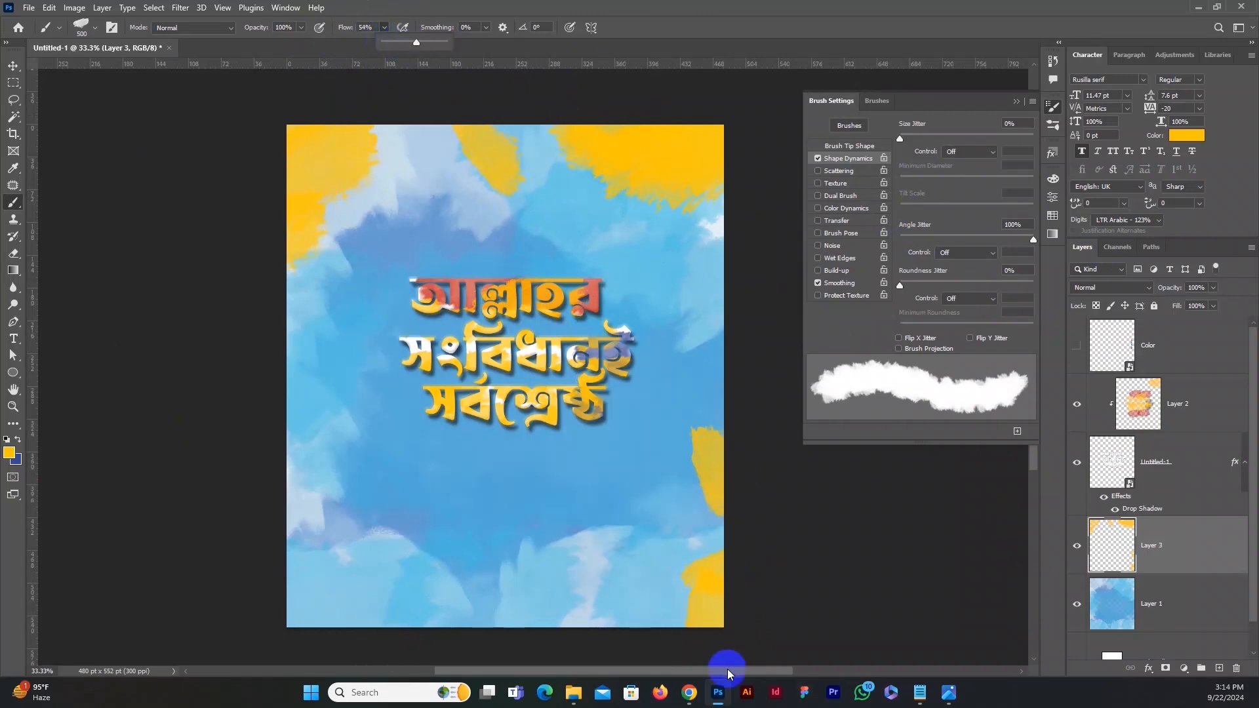
left_click(670, 619)
left_click(618, 617)
left_click(651, 600)
left_click(659, 587)
left_click(680, 577)
left_click(705, 537)
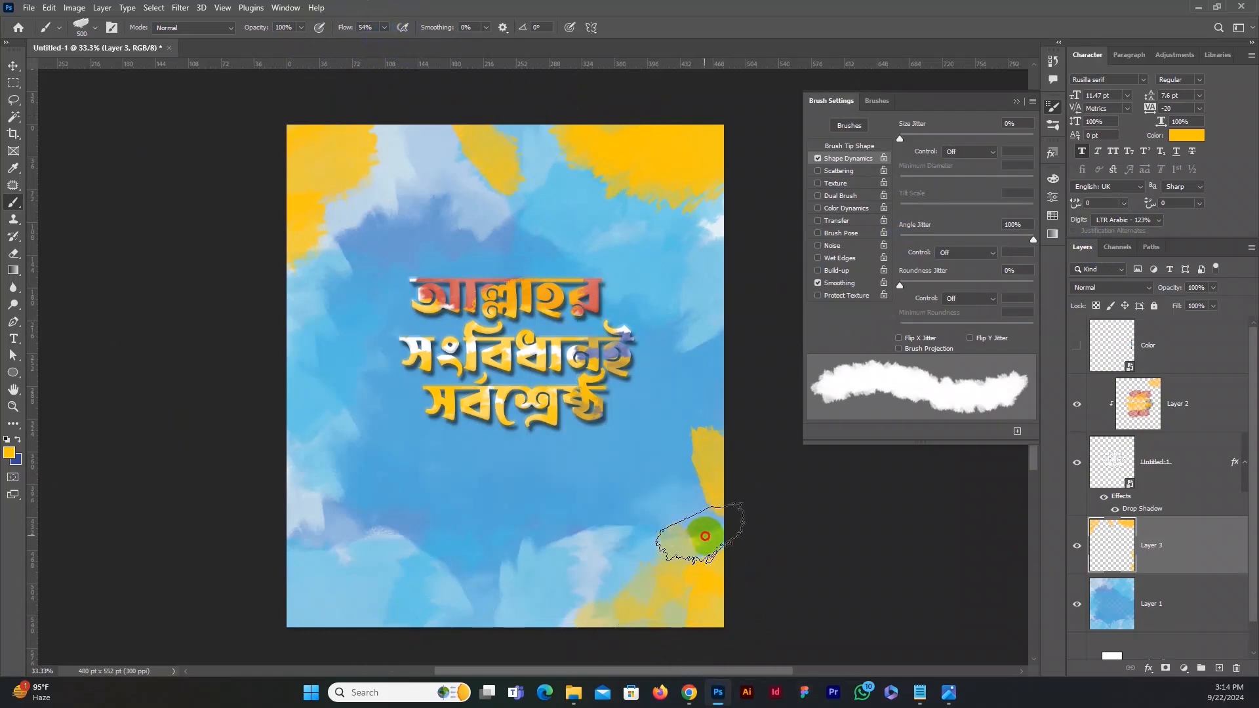
left_click(691, 564)
left_click(645, 608)
left_click(572, 625)
left_click(549, 604)
left_click(577, 594)
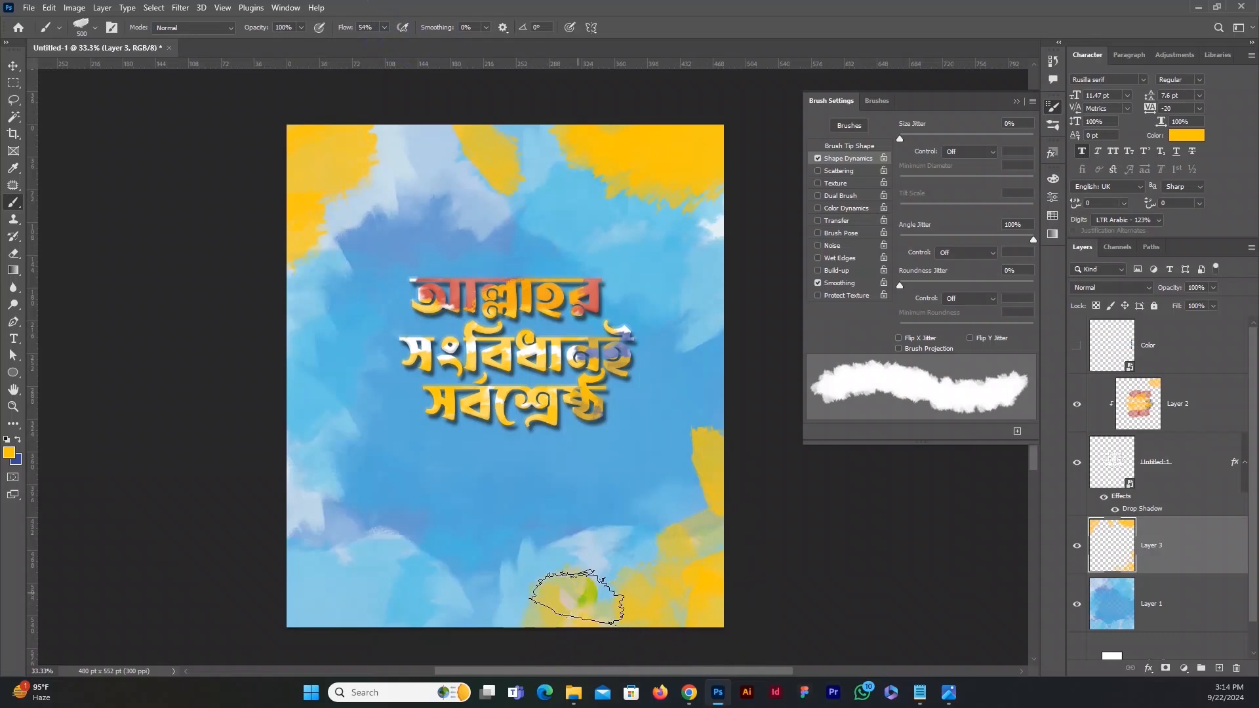
Step: Continue the yellow dabs along the bottom edge to the canvas's lower left corner and close the brush settings
left_click(523, 612)
left_click(477, 615)
left_click(425, 612)
left_click(378, 617)
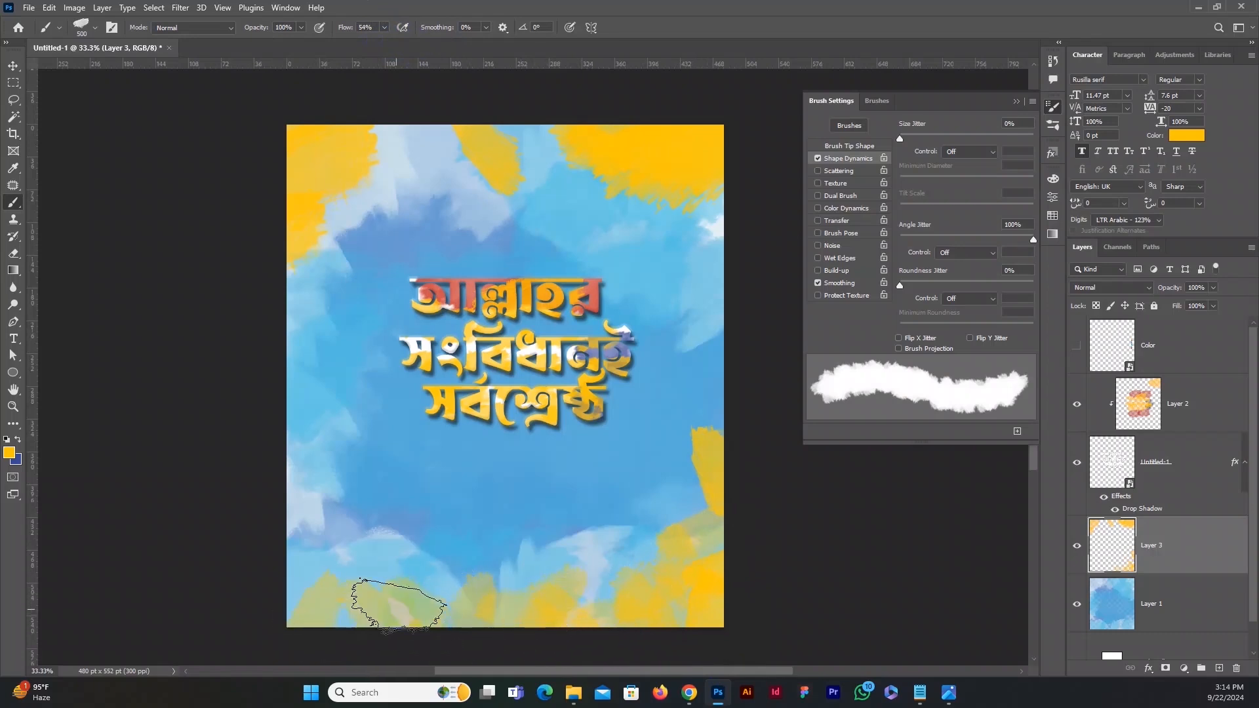
left_click(284, 581)
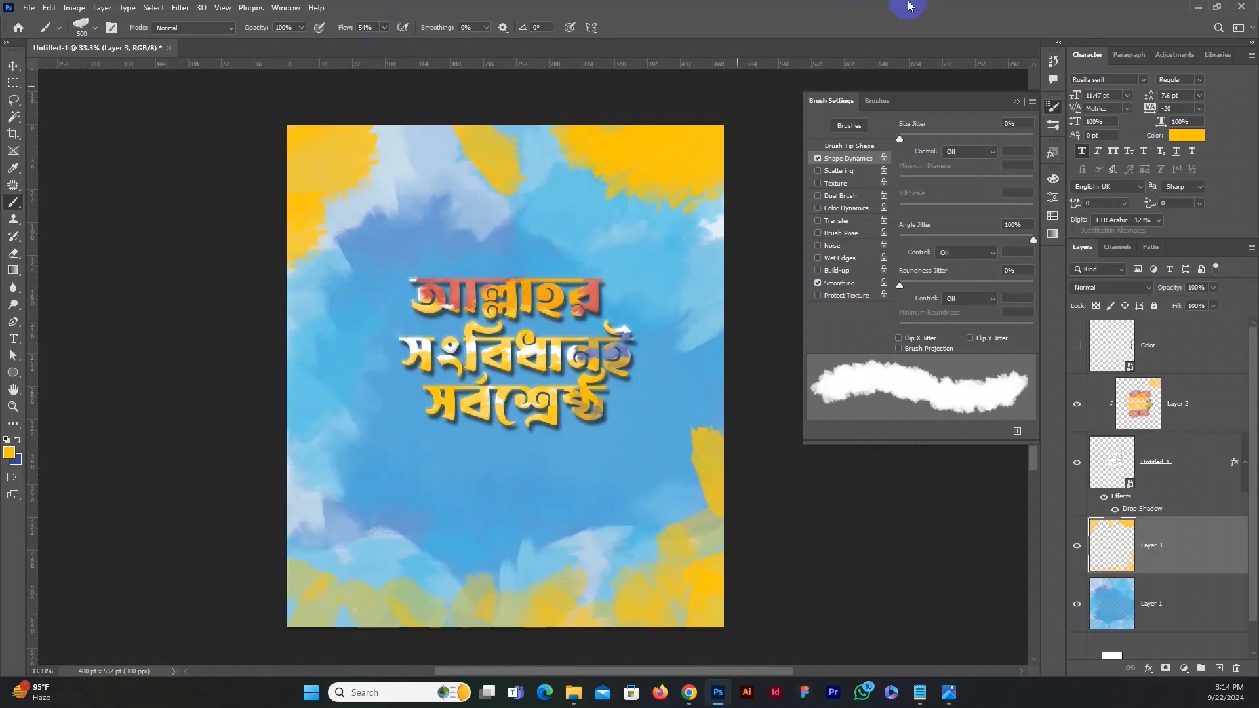
left_click(1017, 101)
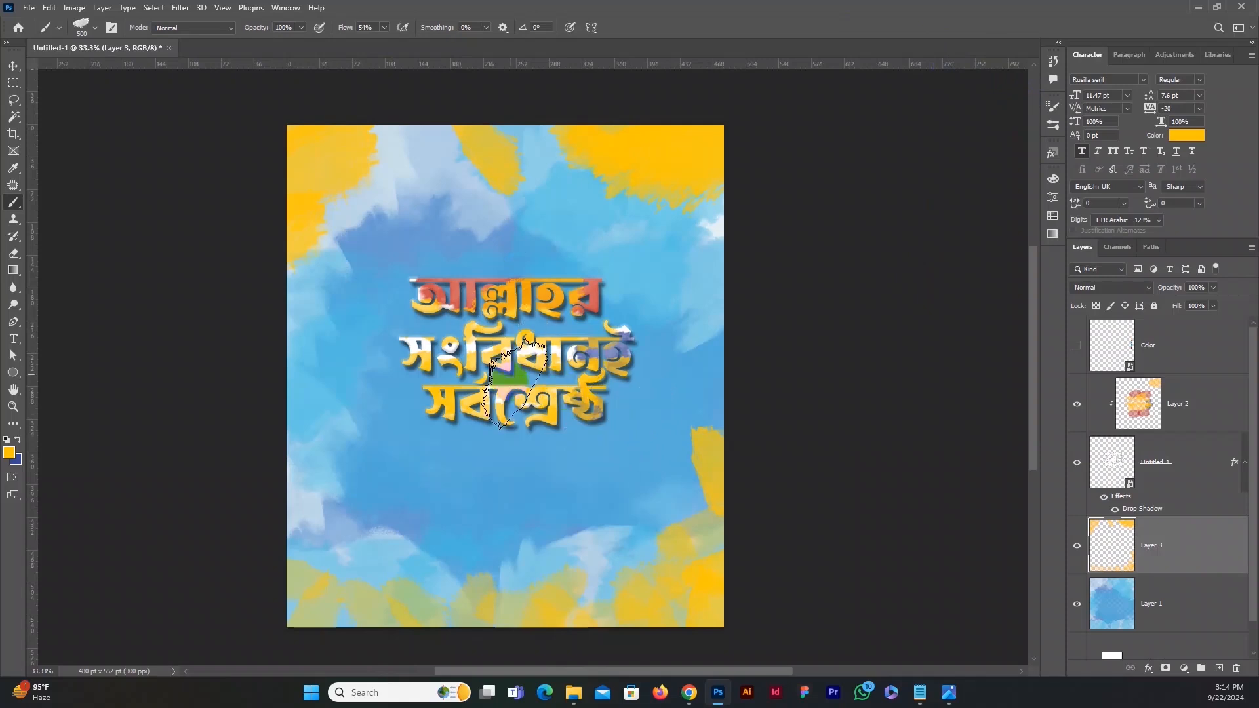
Step: Select Layer 2 and shift its clipped paint slightly down over the lettering
left_click(1166, 406)
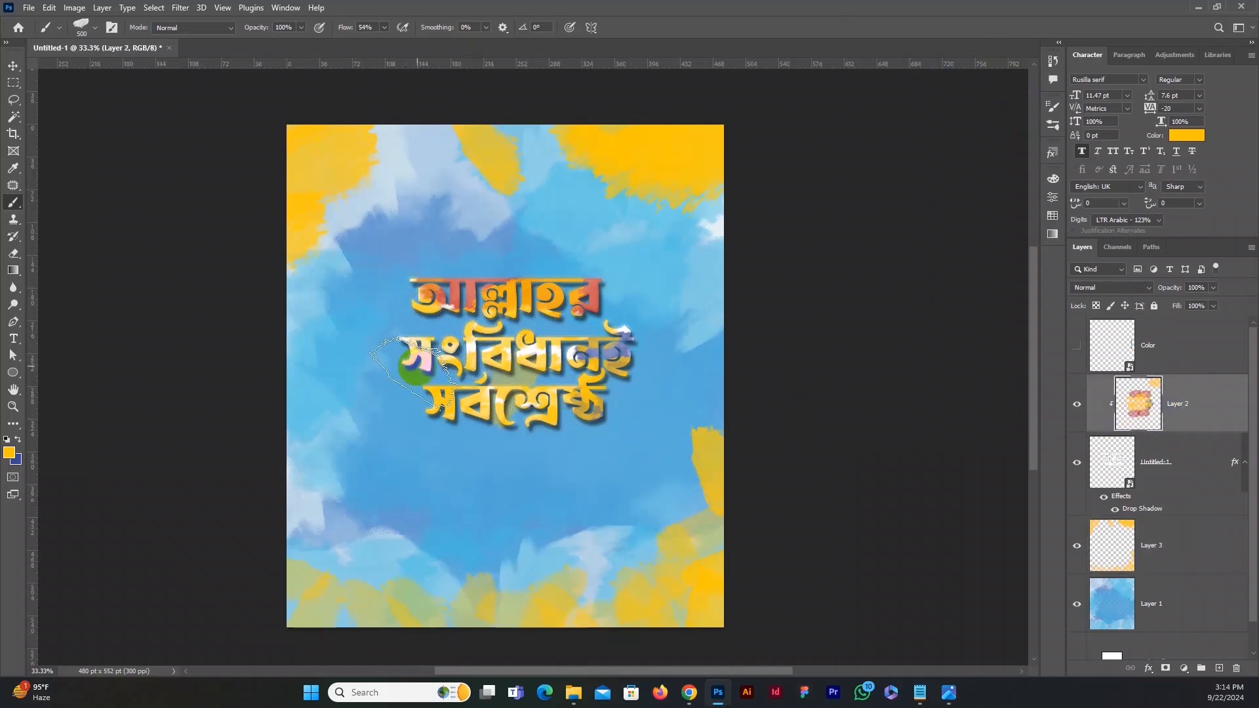
left_click(11, 65)
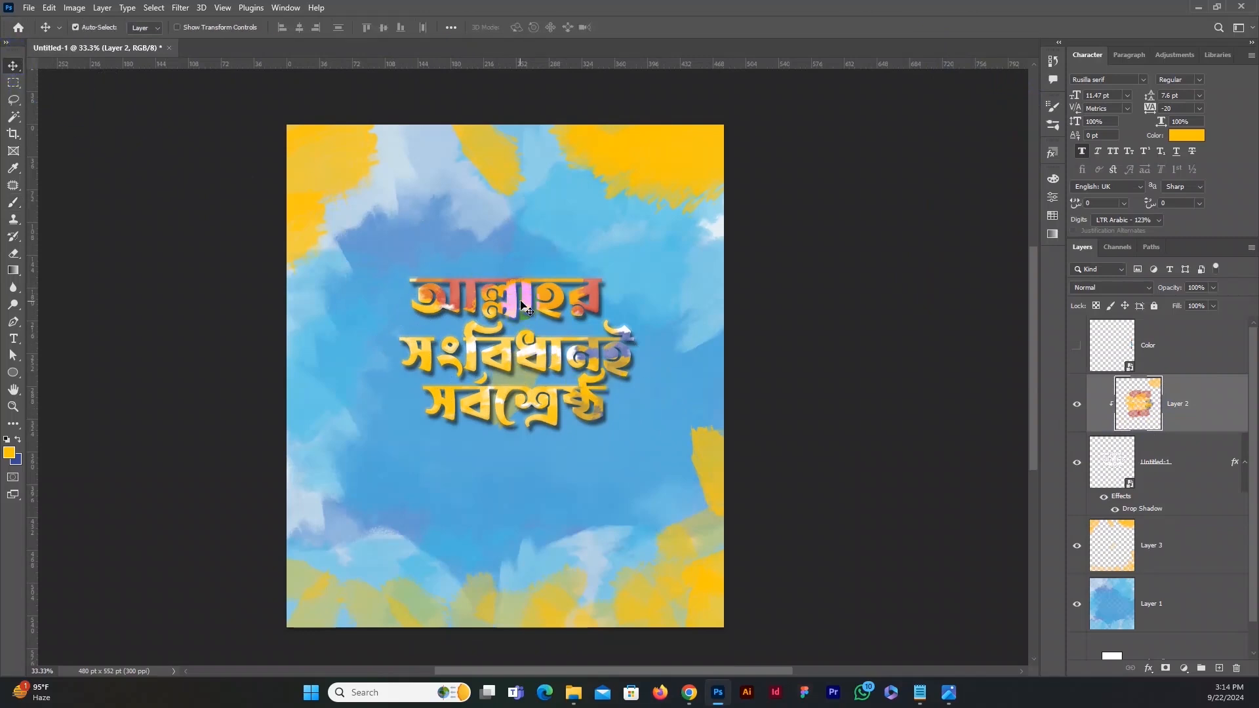
left_click_drag(523, 306, 502, 348)
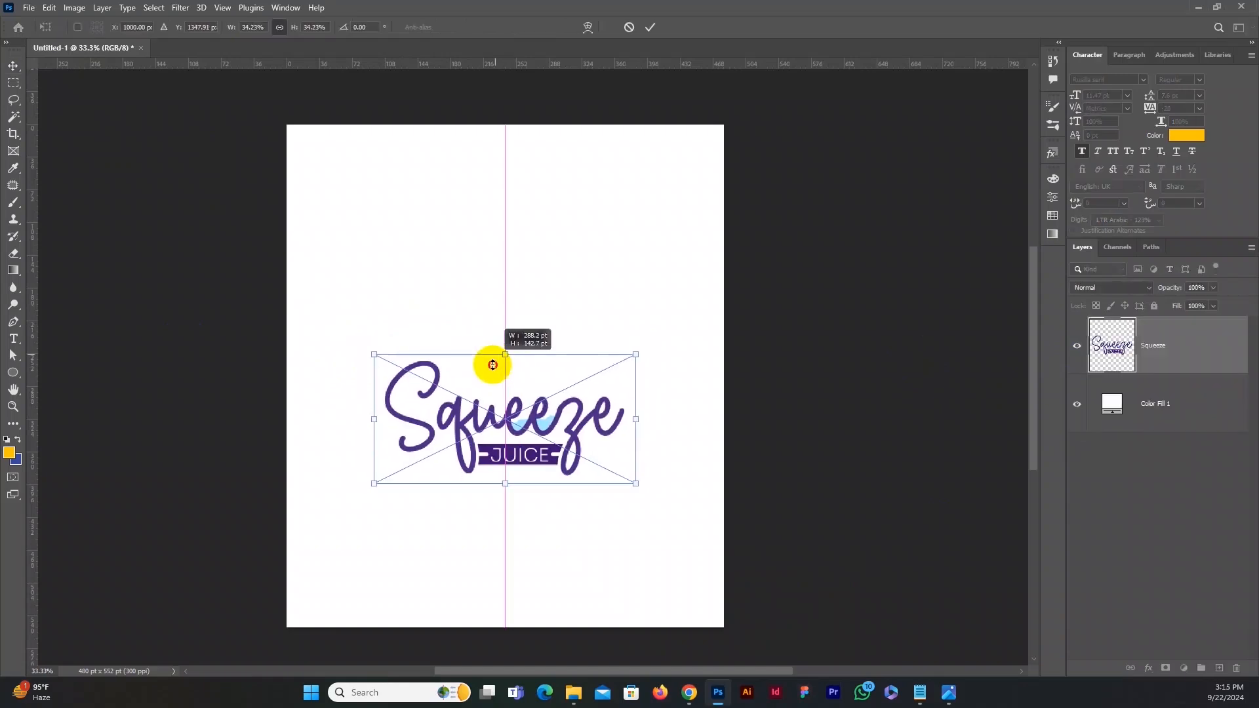
Step: Scale the placed Squeeze logo down to about 28.5% and move it up to the canvas's middle
left_click_drag(492, 364, 491, 373)
key("Return")
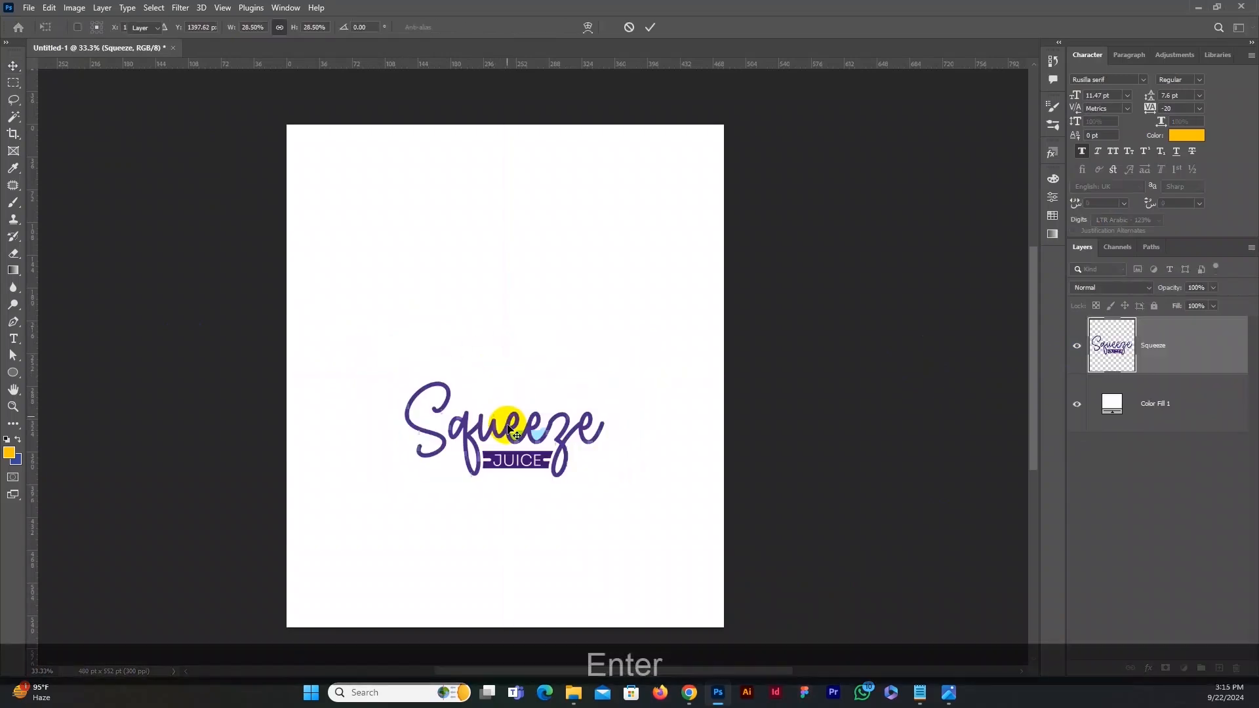
left_click_drag(522, 454, 522, 394)
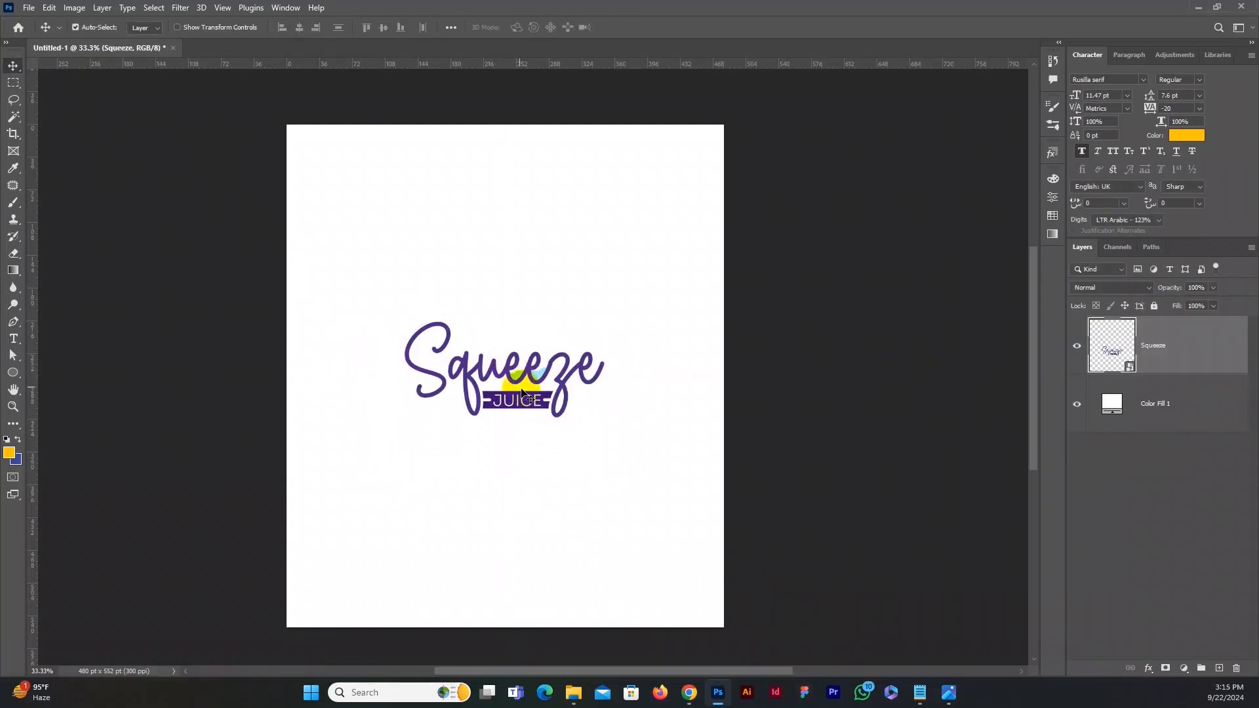
Step: Nudge the Squeeze logo up in small increments to fine-tune its vertical position
key("Up")
key("Up")
key("Up")
key("Up")
key("Up")
key("Up")
key("Up")
key("Up")
key("Up")
key("Up")
key("Up")
key("Up")
key("Up")
key("Up")
key("Up")
key("Up")
key("Up")
key("Up")
key("Up")
key("Up")
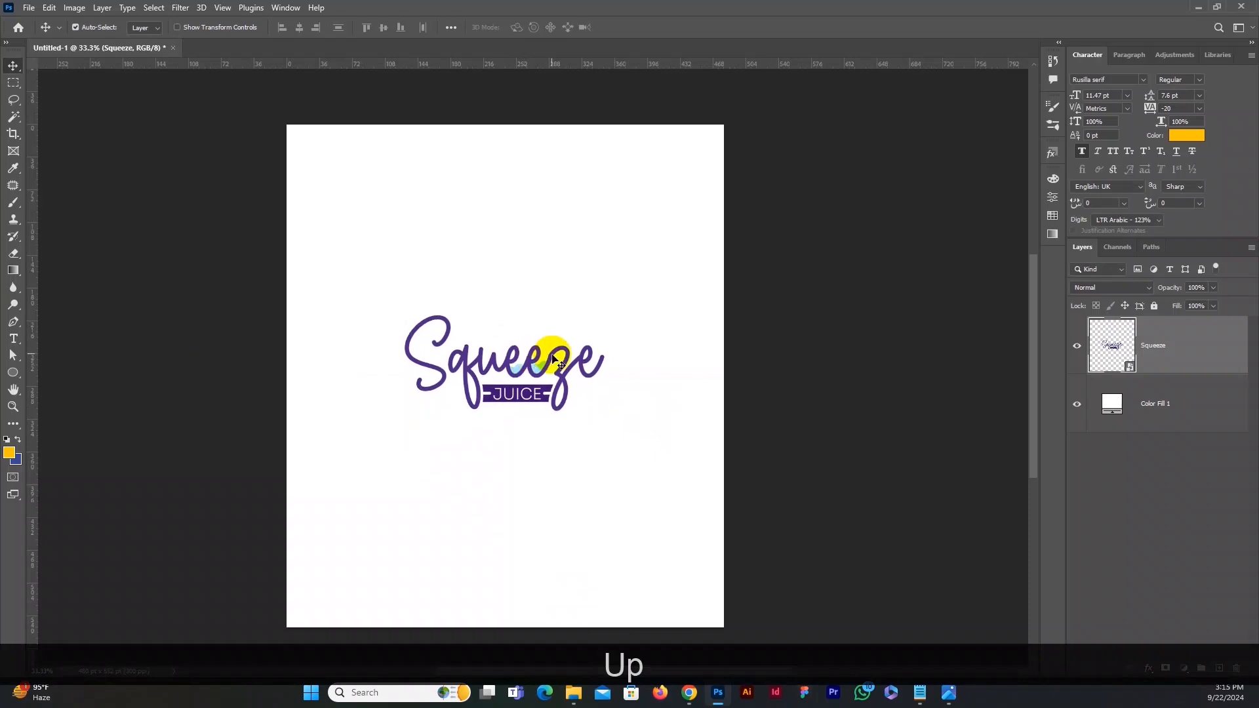
scroll(554, 358, "down", 5)
scroll(580, 353, "up", 4)
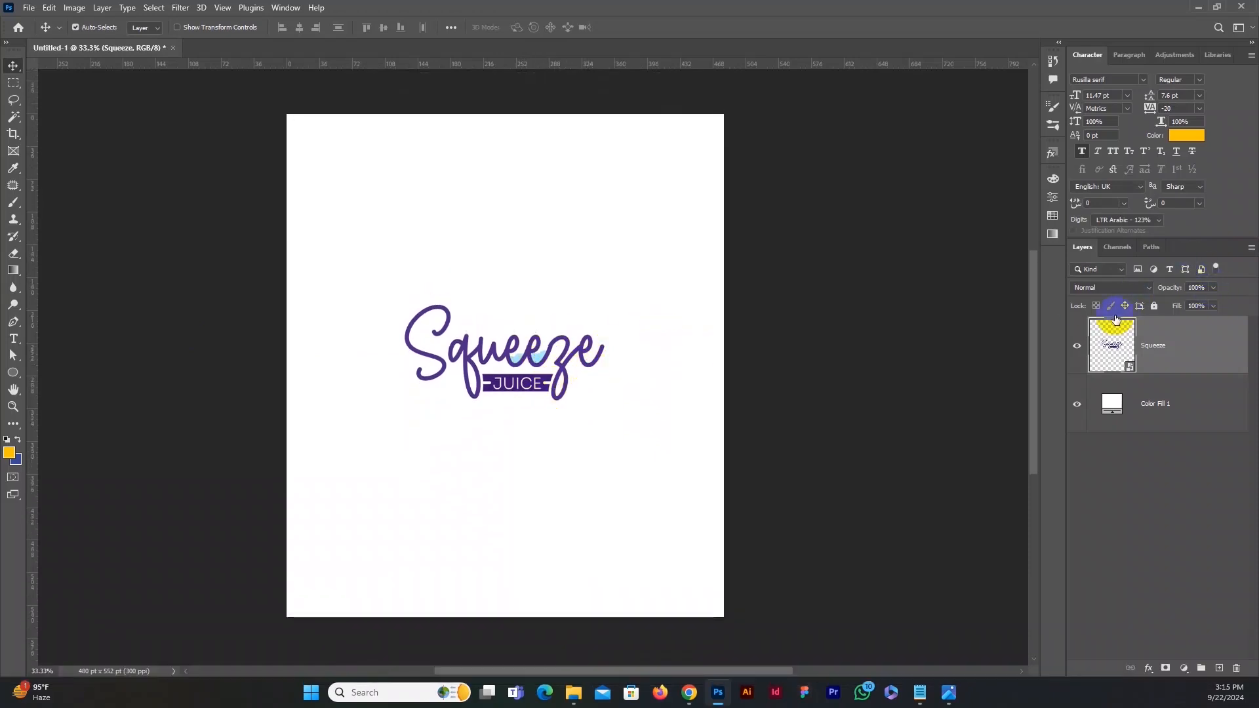
Step: Apply Bevel & Emboss to the Squeeze logo with 771% depth, 24 px size and 16 px soften, and shift it slightly upward
left_click(1149, 667)
left_click(1169, 539)
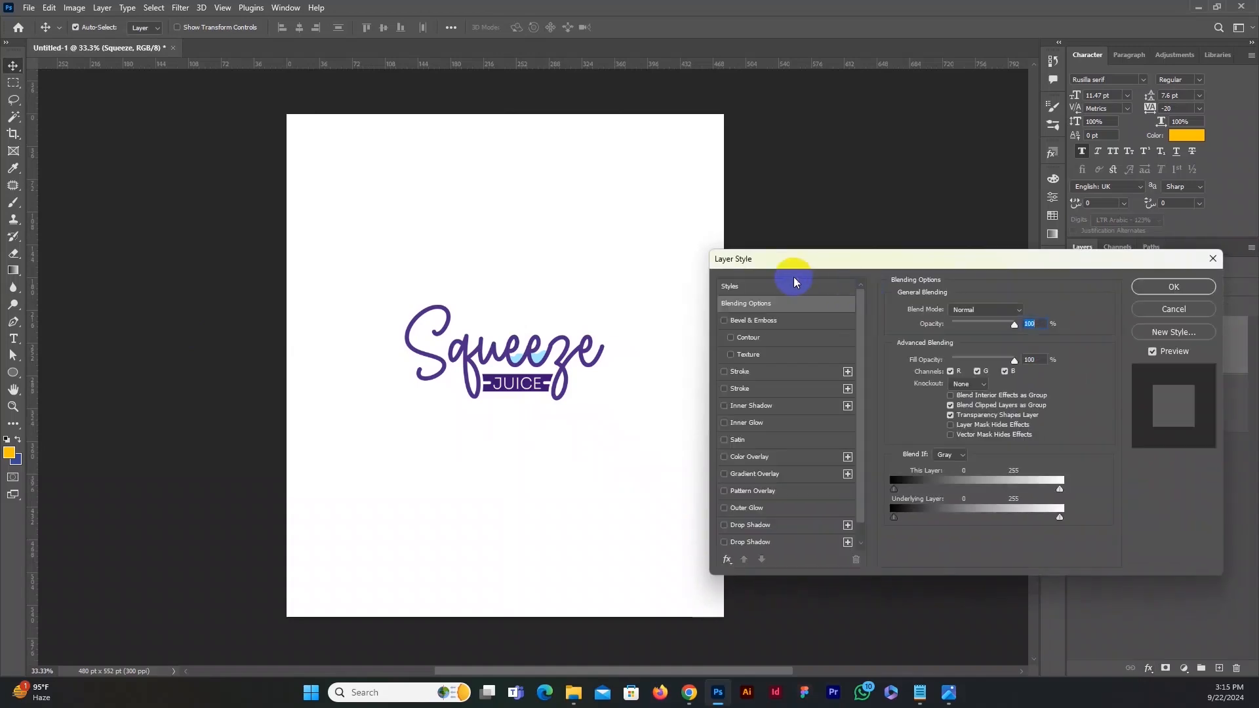
left_click(756, 324)
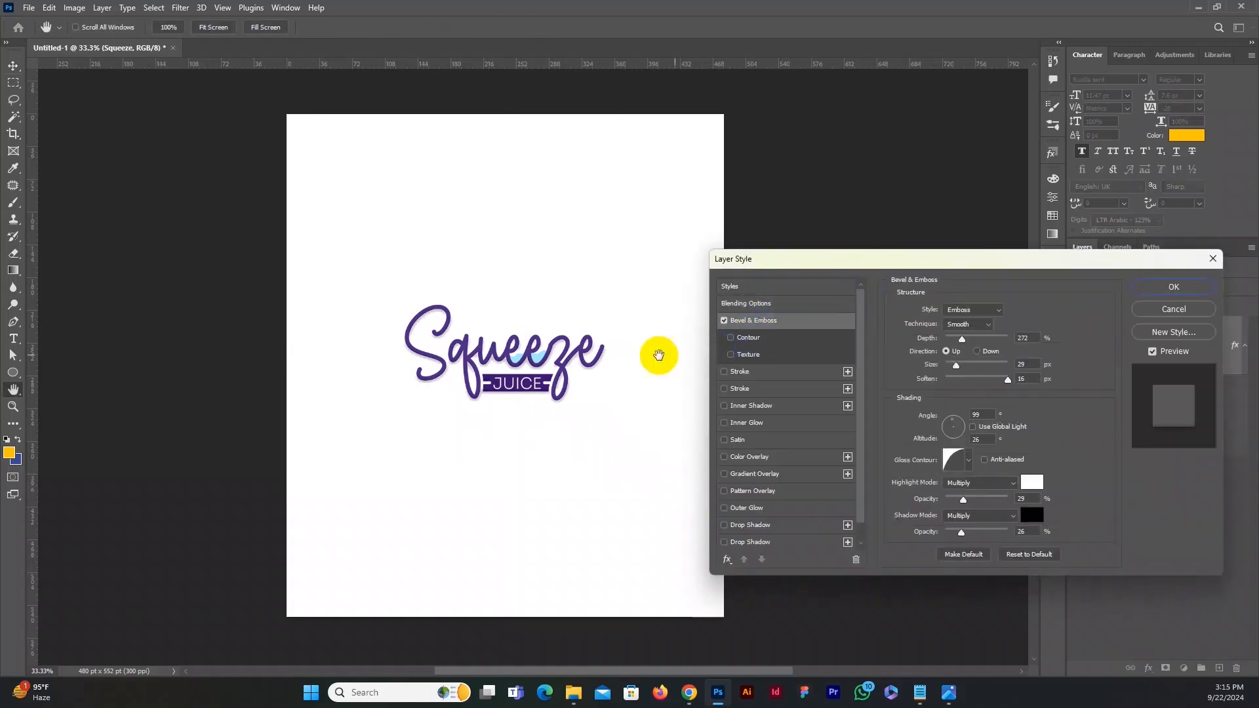
left_click(992, 341)
left_click_drag(1007, 381, 1057, 382)
left_click_drag(956, 366, 995, 346)
left_click(1164, 285)
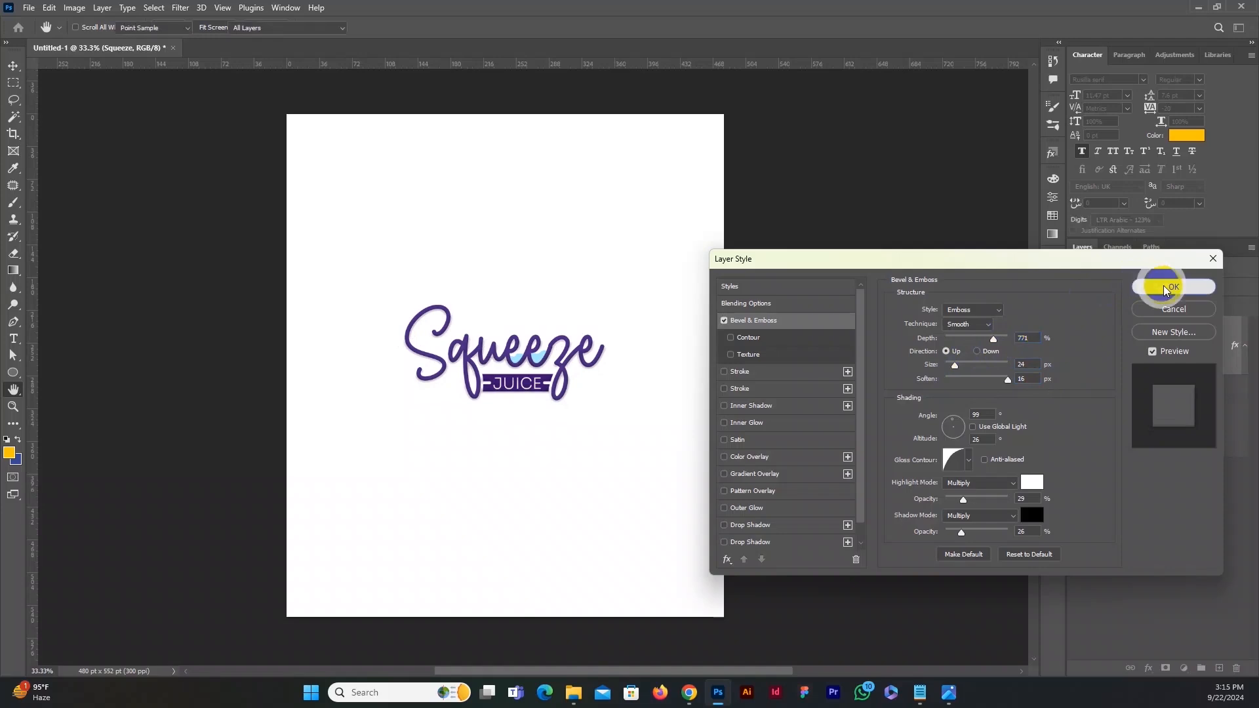
left_click(497, 383)
left_click_drag(532, 344, 537, 336)
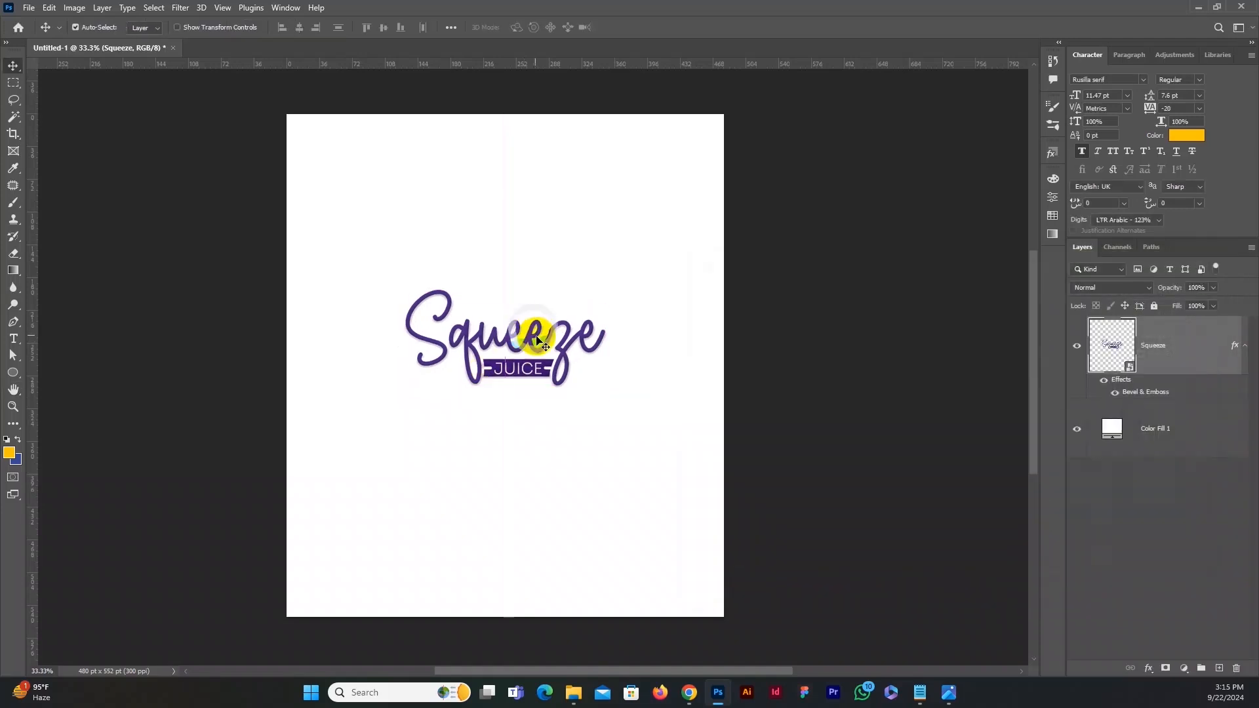
Step: Choose the Kyle's Real Watercolor - 80 Ro... brush from the watercolor brush set
left_click(1053, 125)
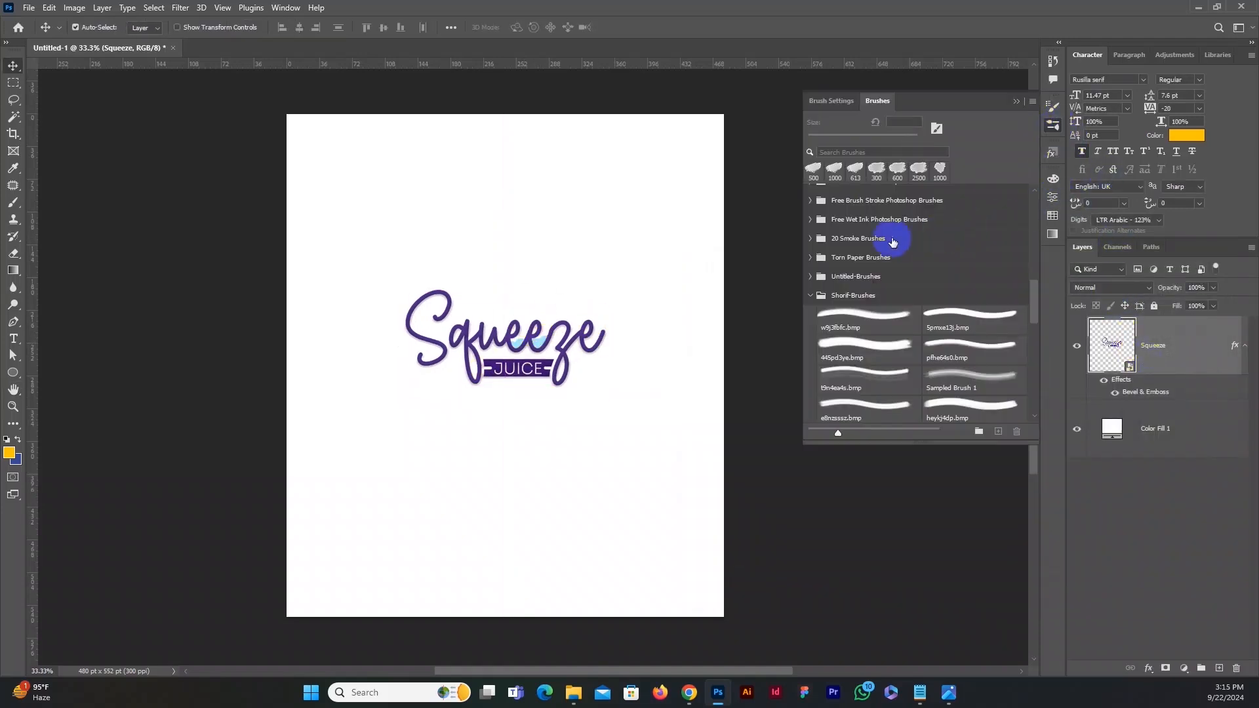
left_click(812, 297)
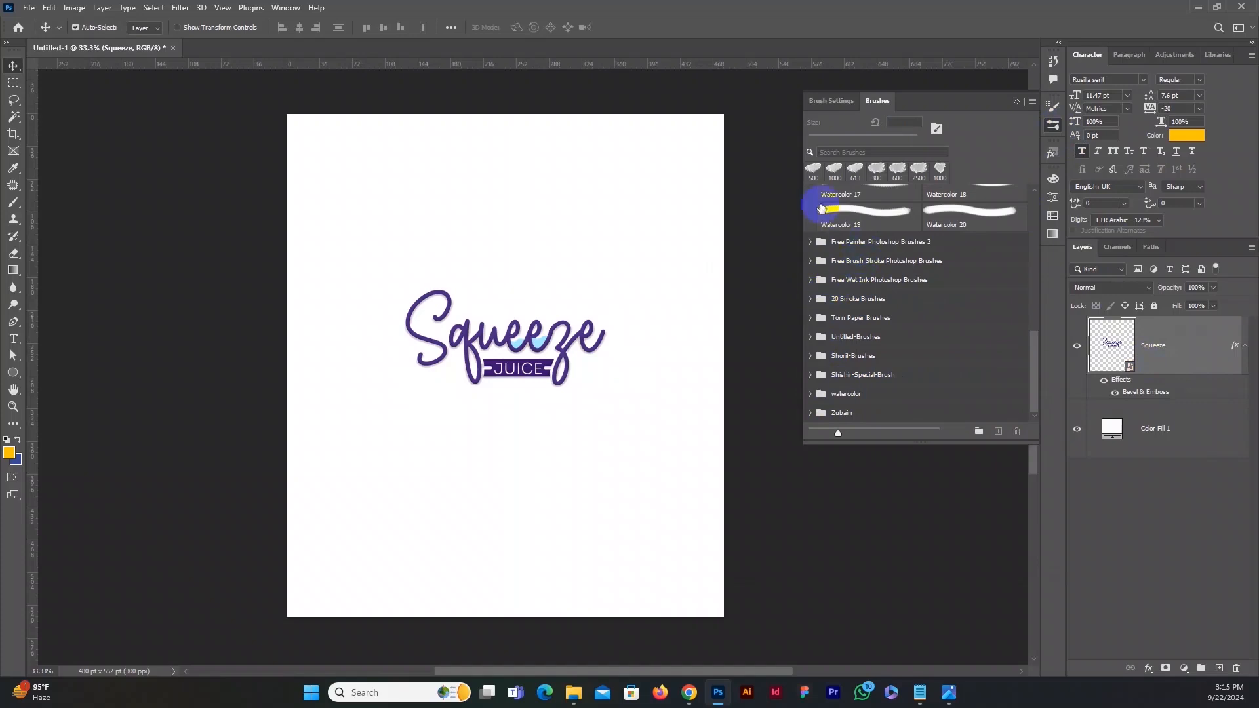
left_click(811, 395)
scroll(885, 384, "down", 5)
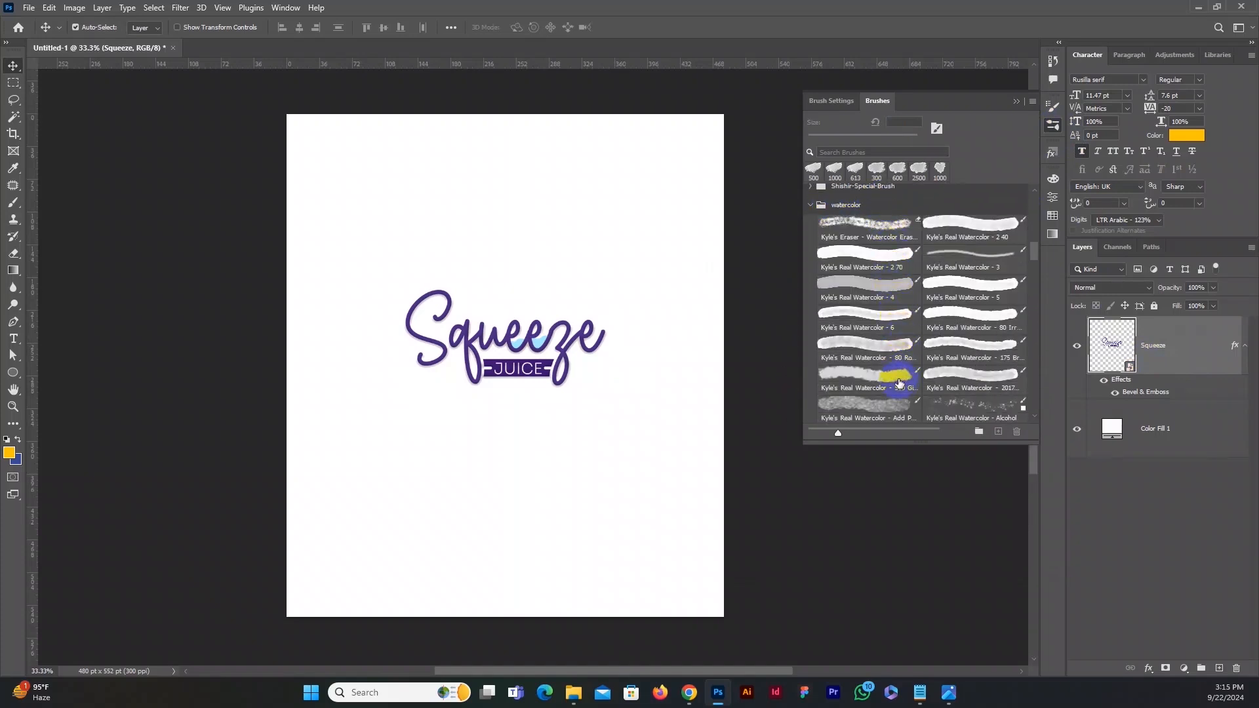
scroll(898, 384, "down", 3)
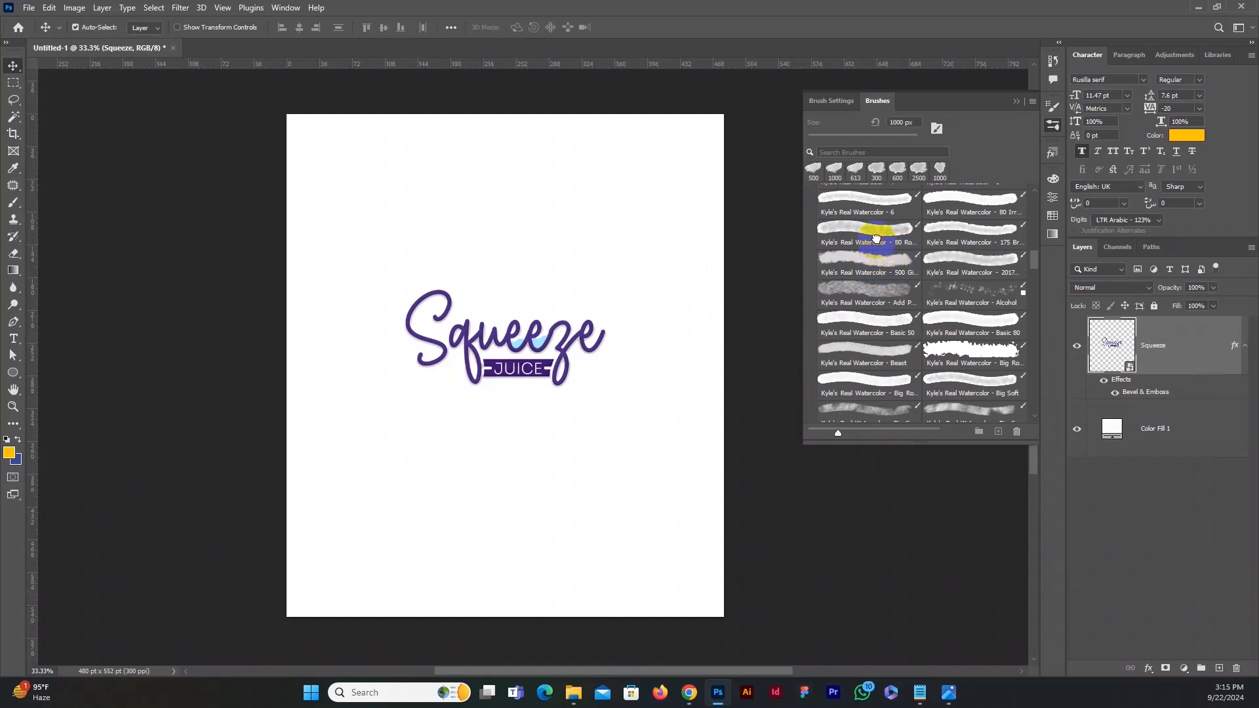
left_click(877, 239)
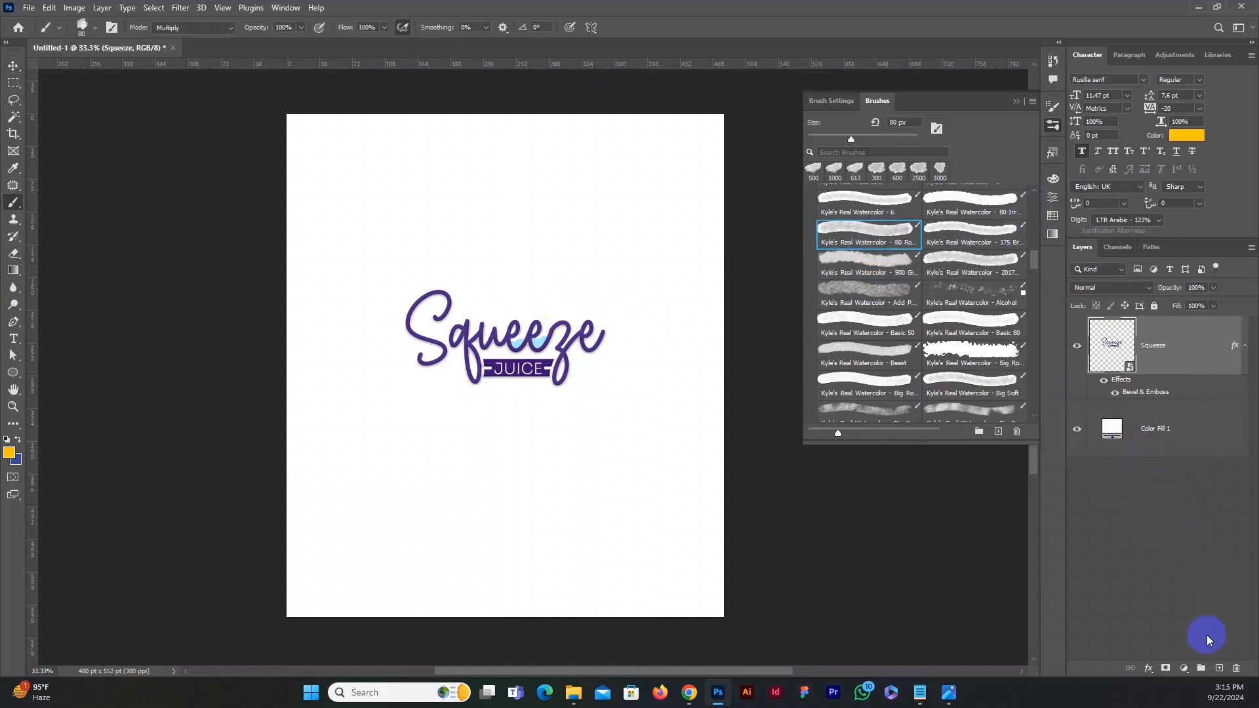
Step: Add an empty layer beneath the Squeeze layer and stamp a large yellow watercolor blot behind the logo with the brush enlarged to 1900 px
left_click(1222, 669)
left_click_drag(1110, 352, 1161, 458)
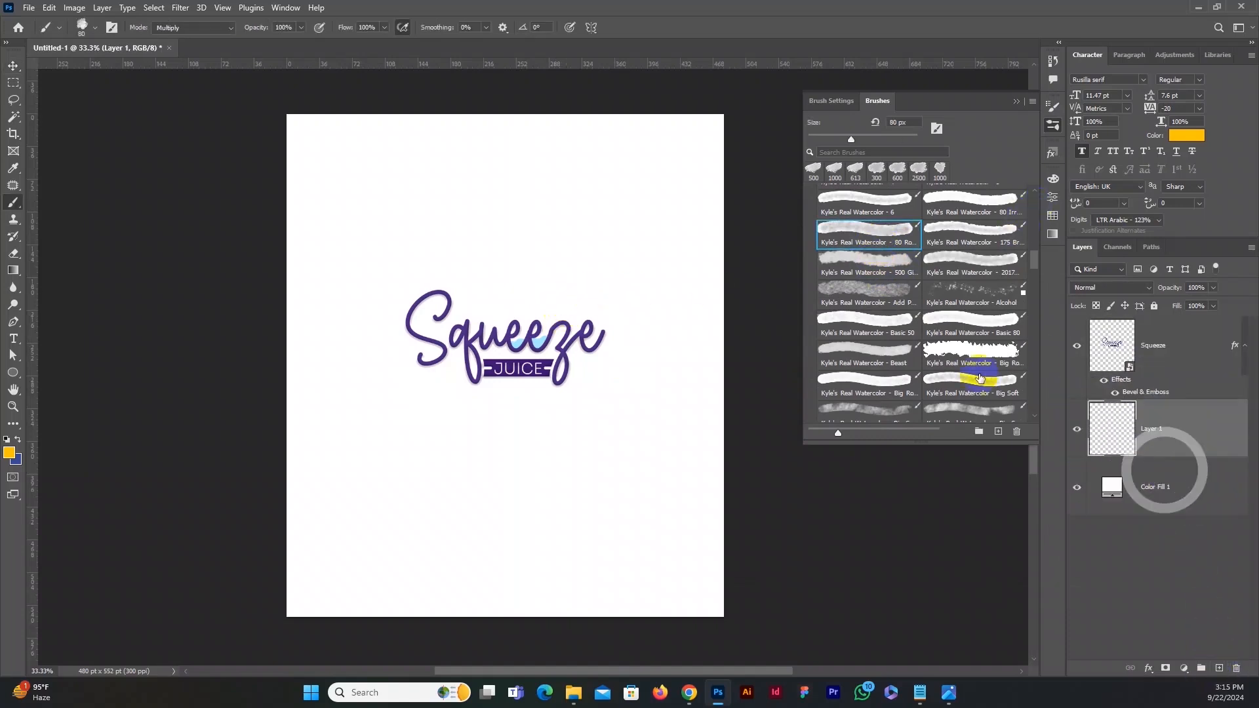
key("bracketright")
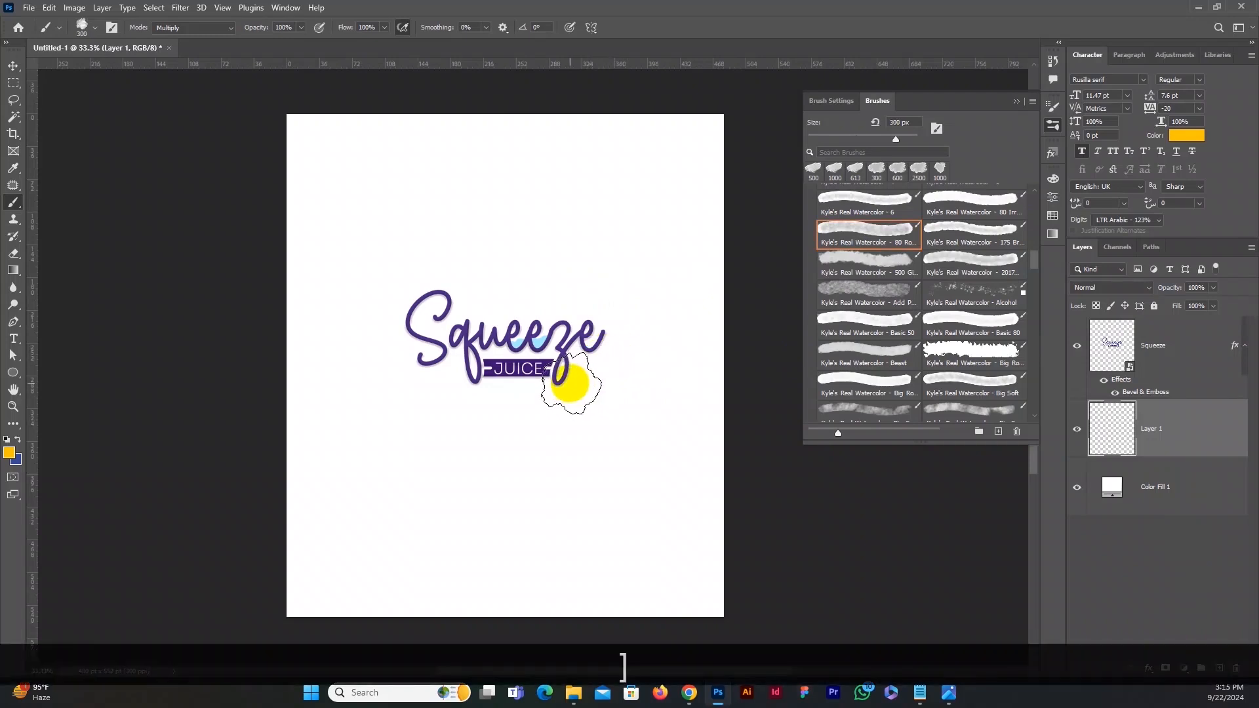
key("bracketright")
key("bracketright")
key("bracketright")
key("bracketright")
key("bracketright")
key("bracketright")
key("bracketright")
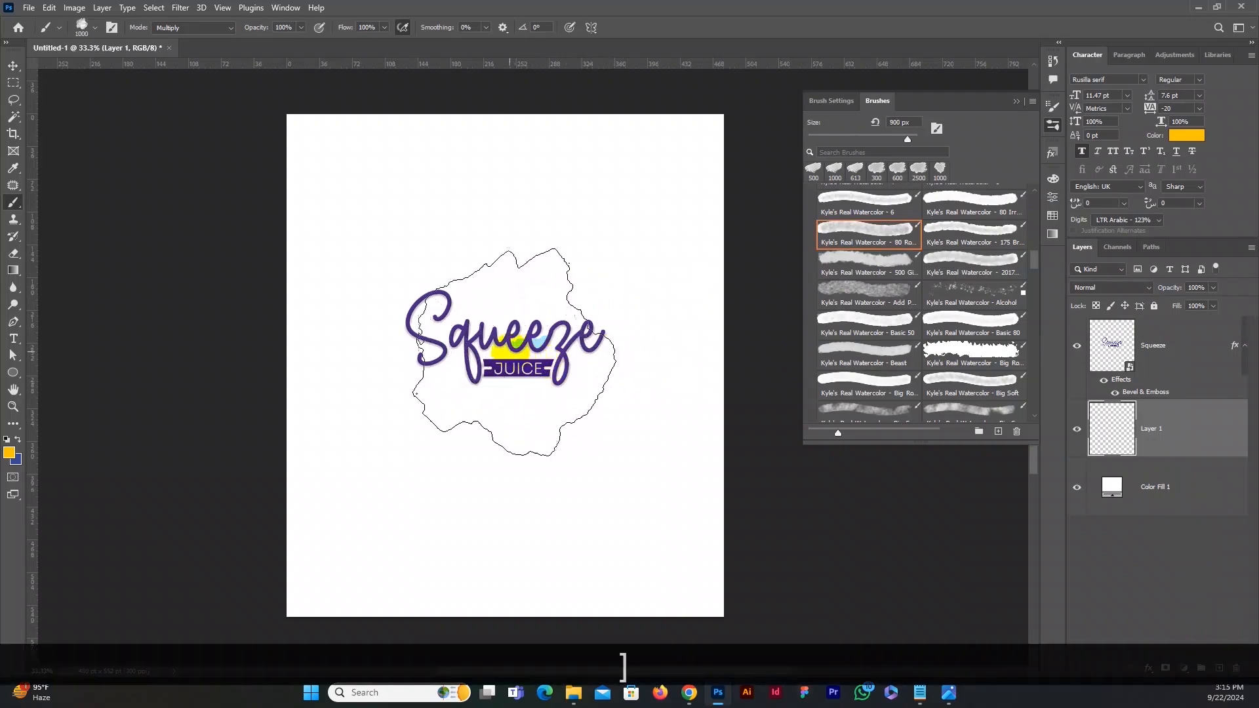
key("bracketright")
key("bracketright")
key("bracketright")
key("bracketright")
key("bracketright")
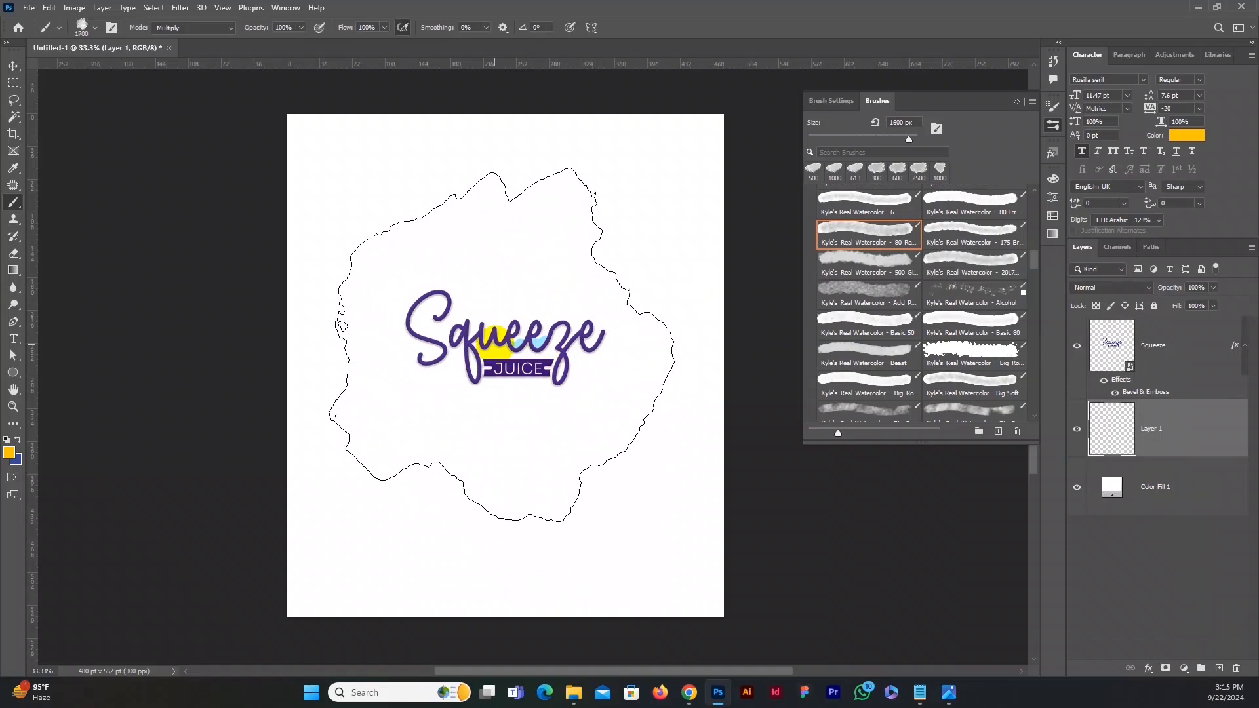
left_click(501, 345)
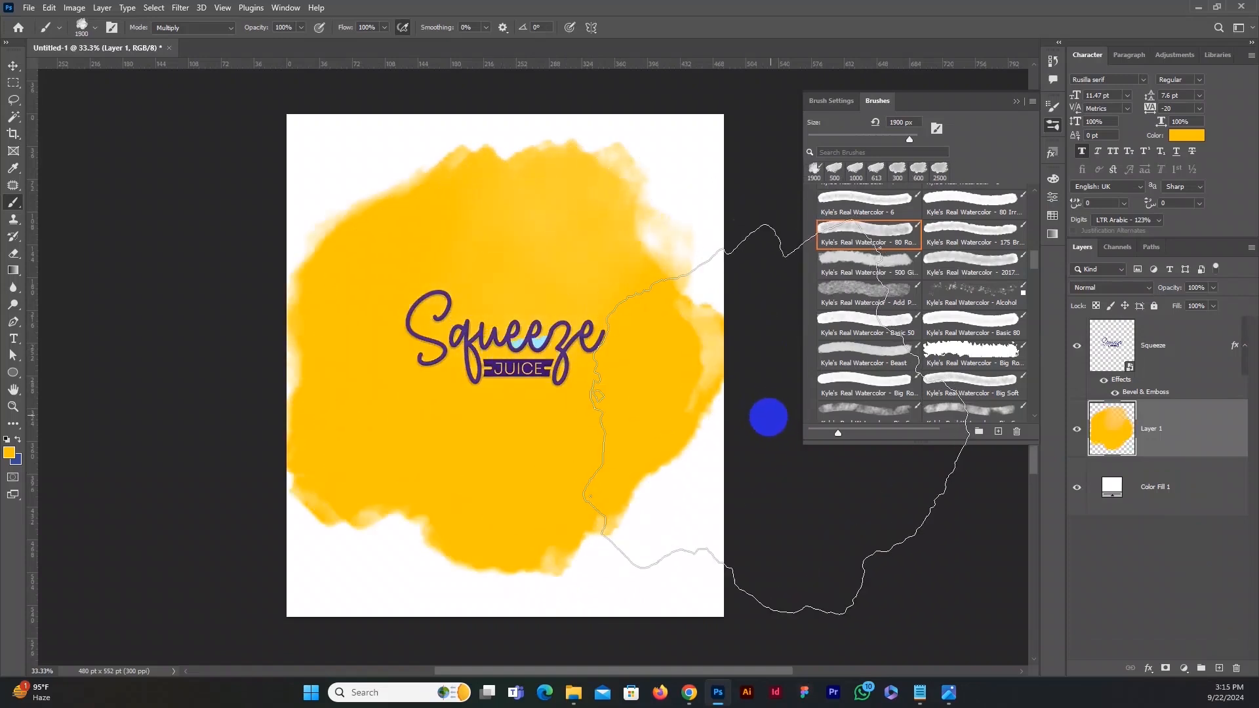
Step: Undo the yellow blot and set the foreground colour to dark blue 0e6d9e
key("ctrl+z")
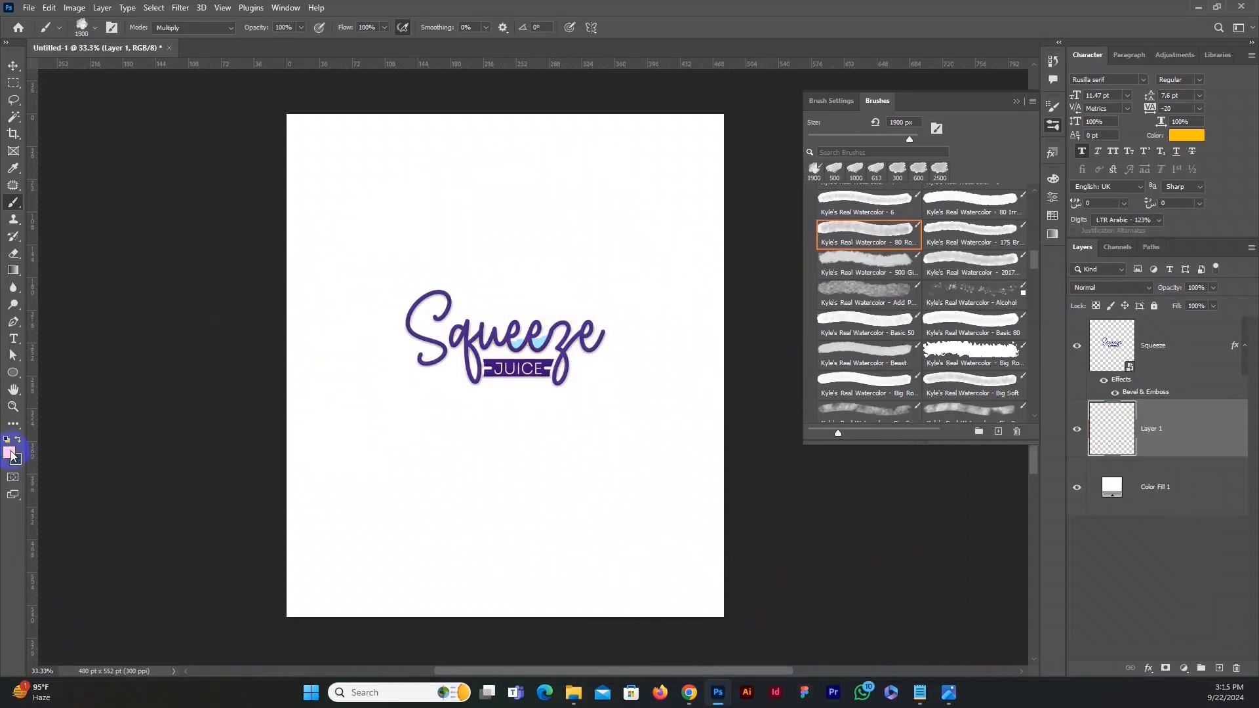
left_click(11, 452)
left_click(831, 522)
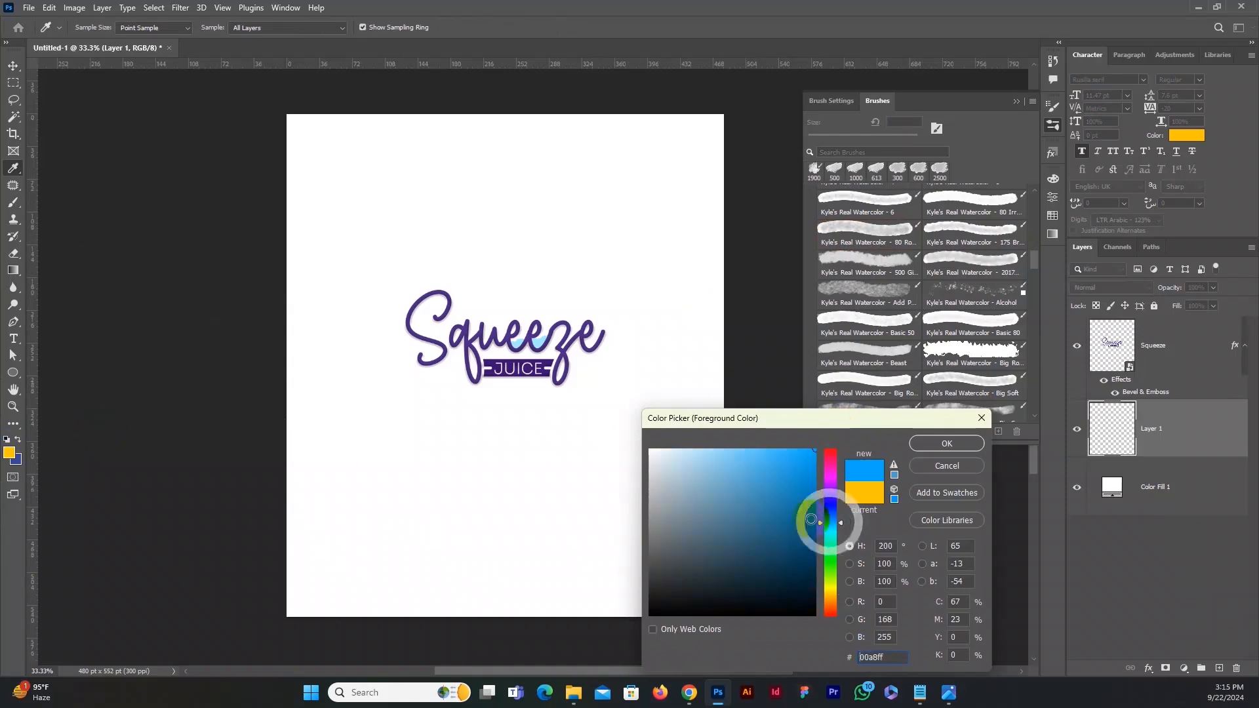
left_click(801, 512)
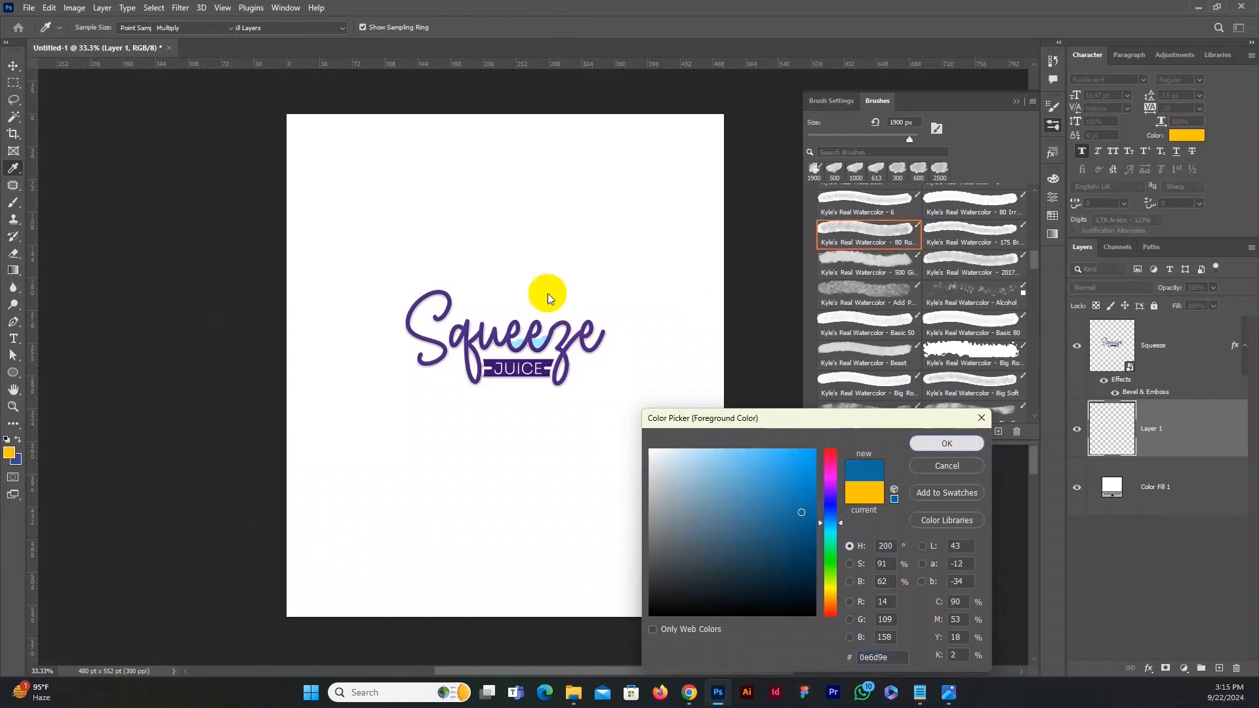
Step: Try stamping large dark blue watercolor blots behind the Squeeze logo and undo them
left_click(502, 348)
scroll(744, 301, "up", 1)
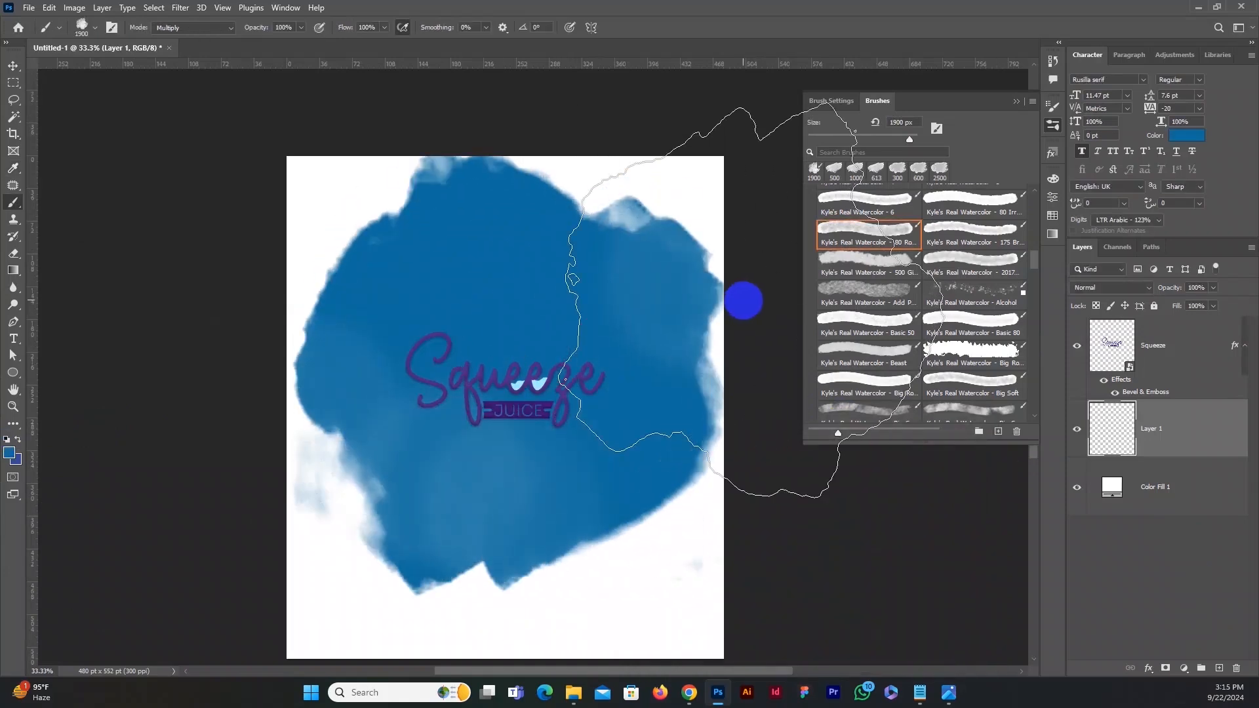
key("ctrl+z")
left_click(508, 391)
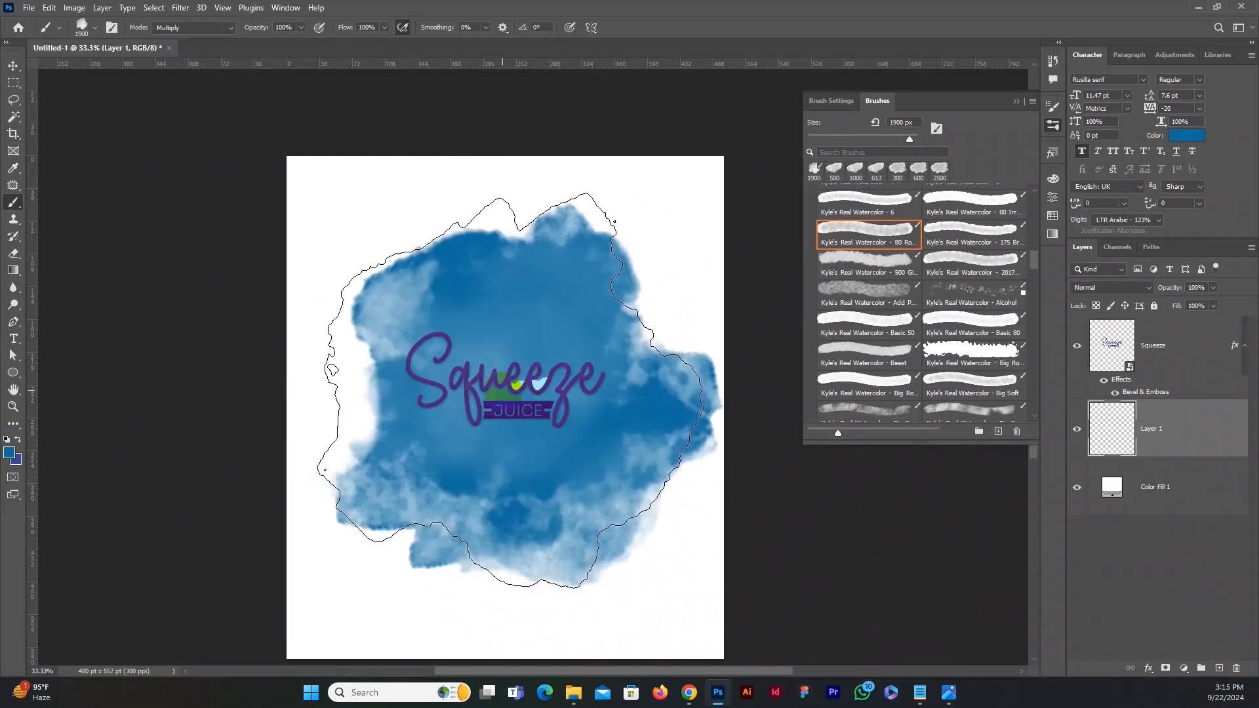
key("ctrl+z")
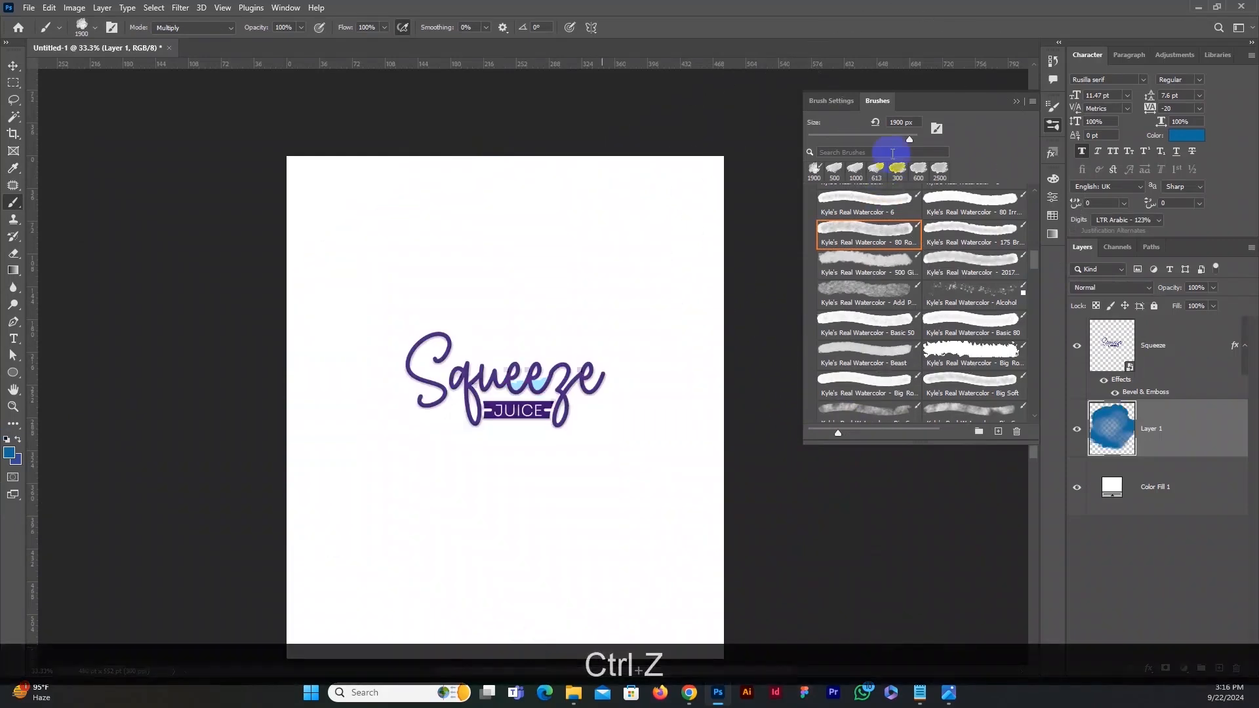
Step: Turn off Scattering, Texture, Dual Brush, Transfer, Build-up and Smoothing for the brush, and try a dark blue test blot behind the logo
left_click(844, 102)
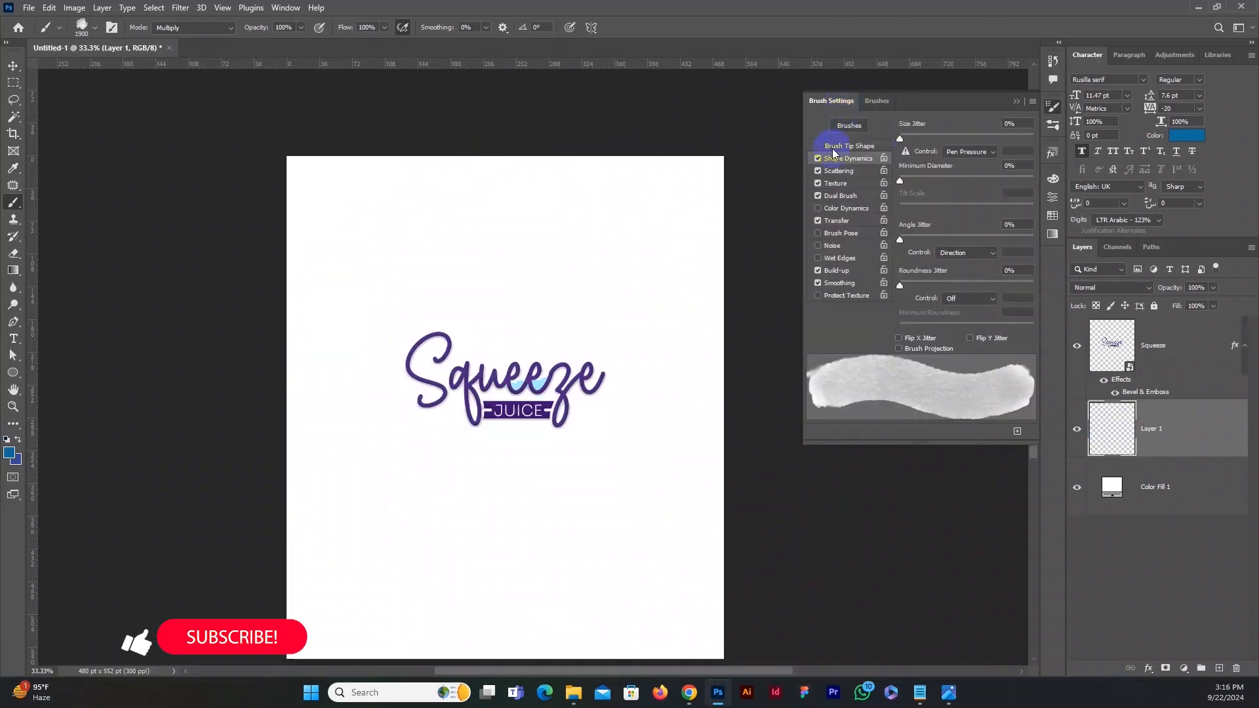
left_click(818, 196)
left_click(819, 172)
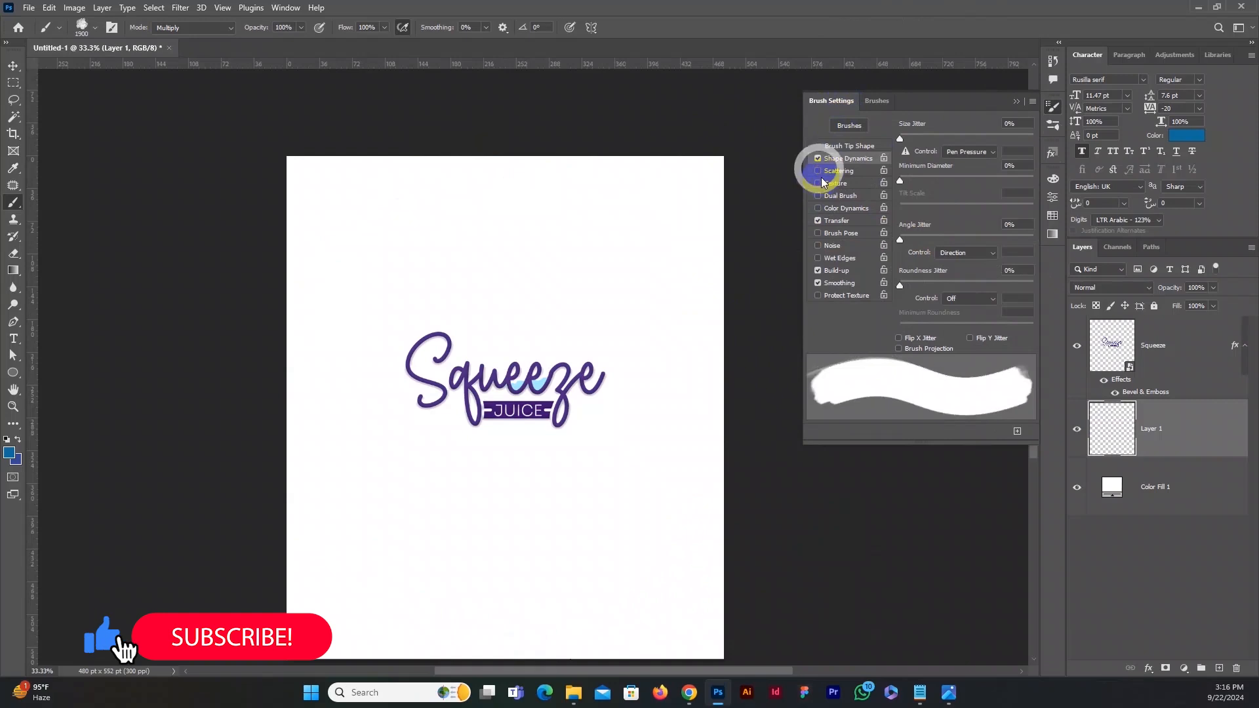
left_click(818, 221)
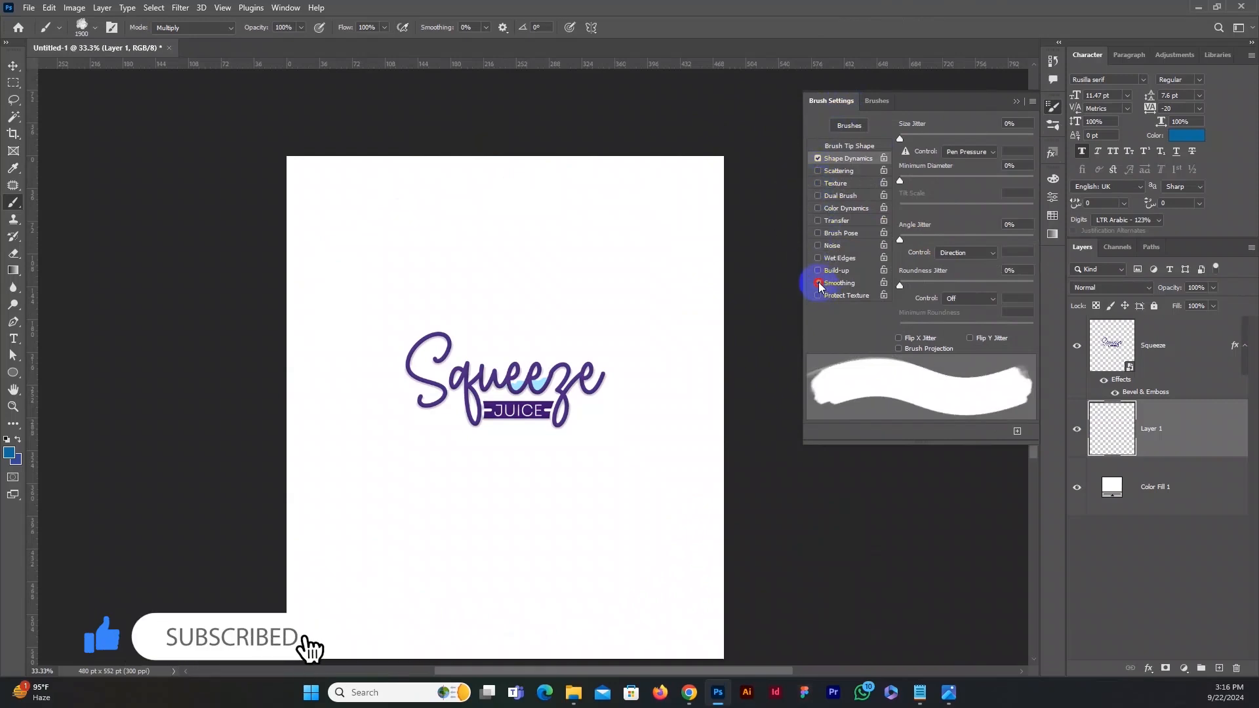
left_click(819, 287)
left_click(407, 394)
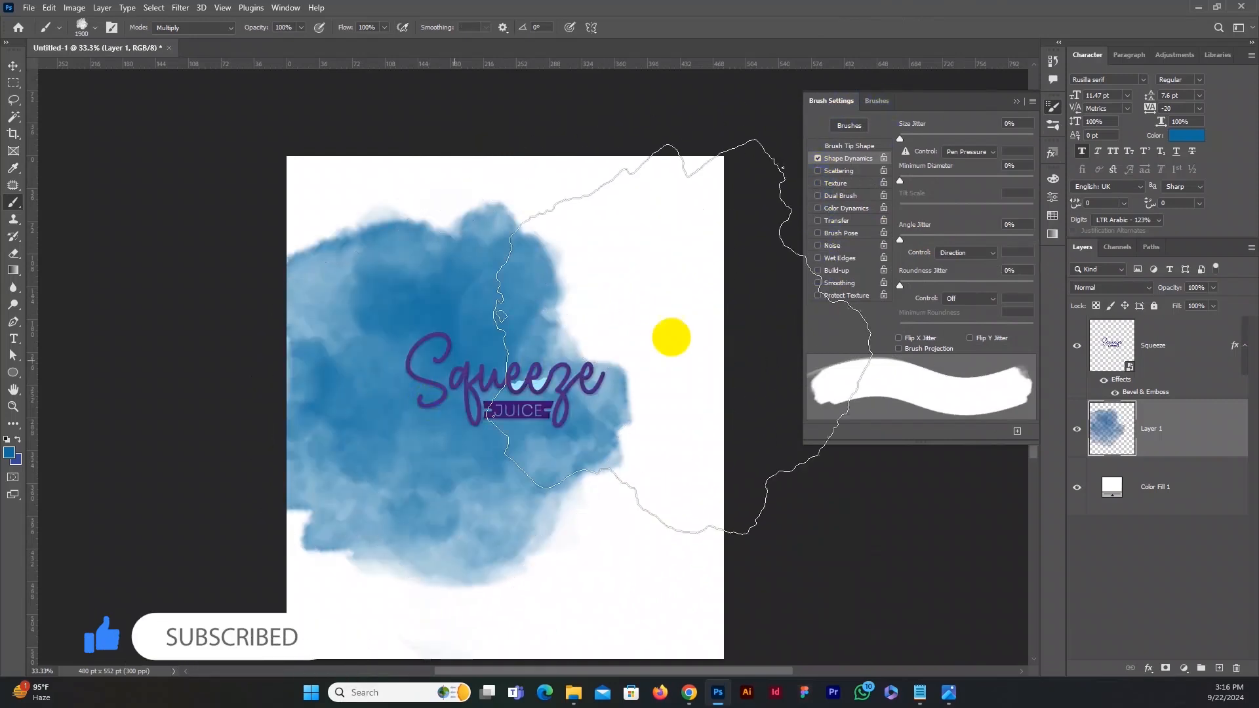
key("ctrl+z")
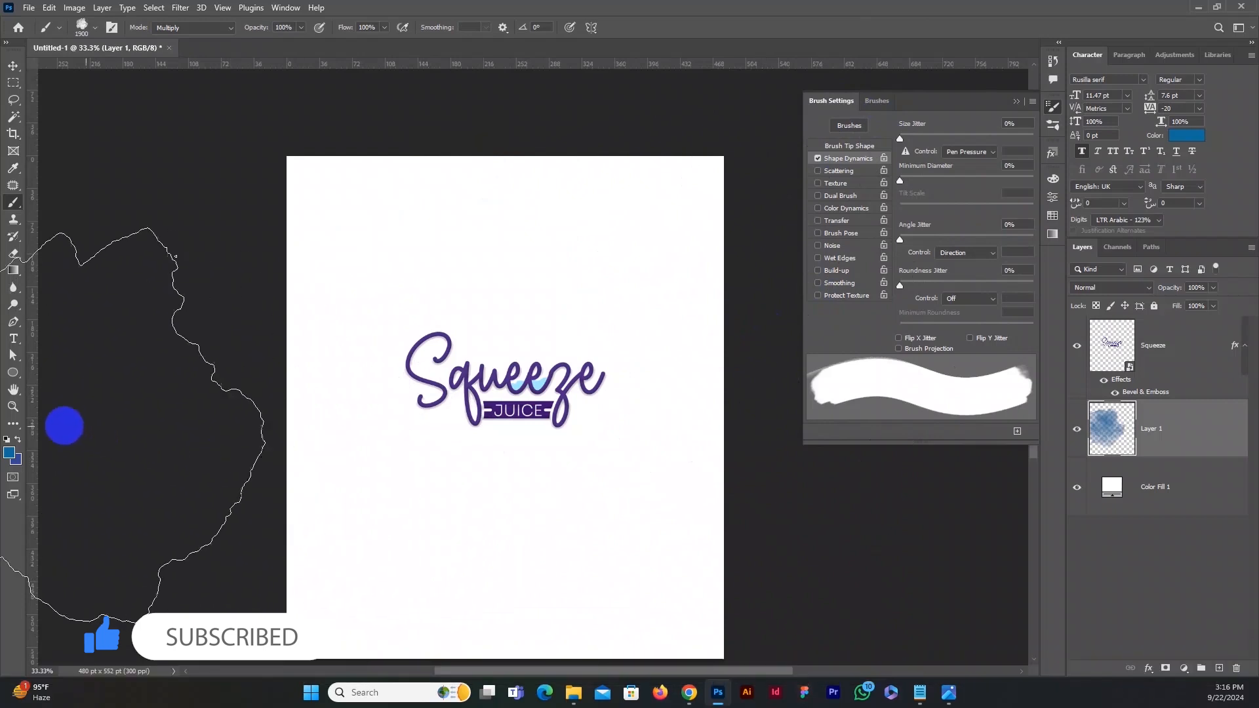
Step: Set the foreground colour to light blue and stamp one large watercolor blot on Layer 1 behind the Squeeze logo
left_click(7, 454)
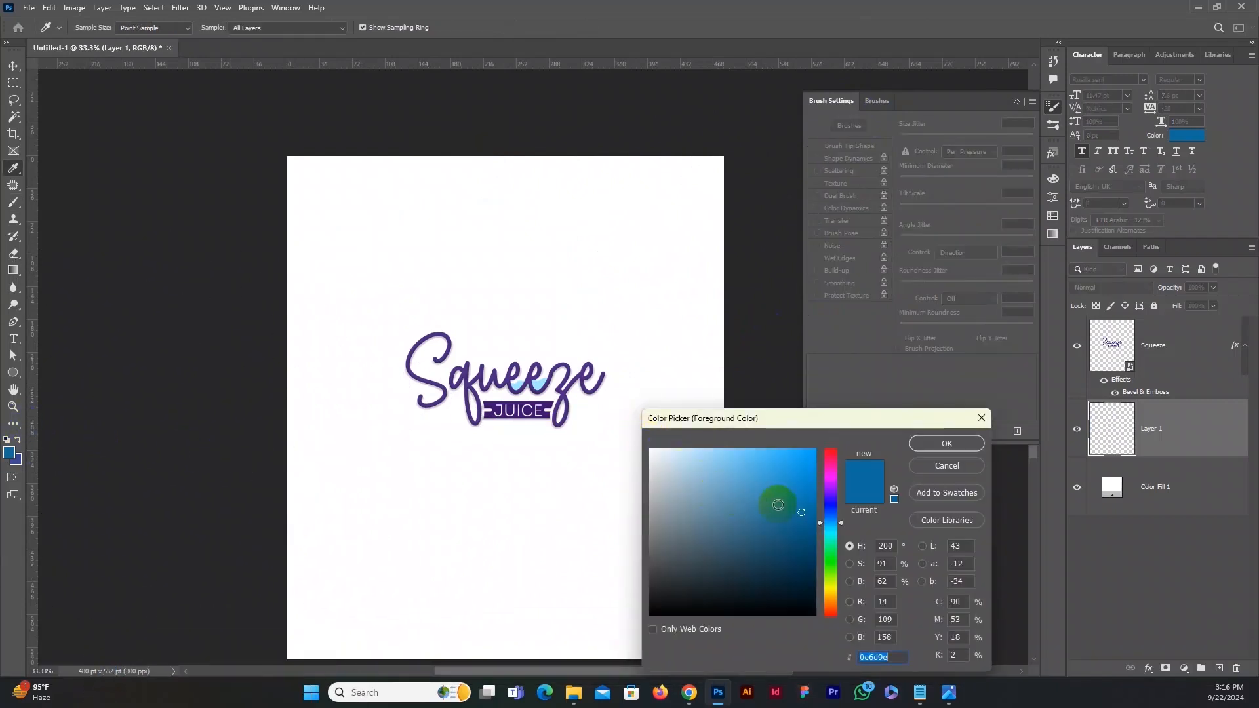
left_click(719, 449)
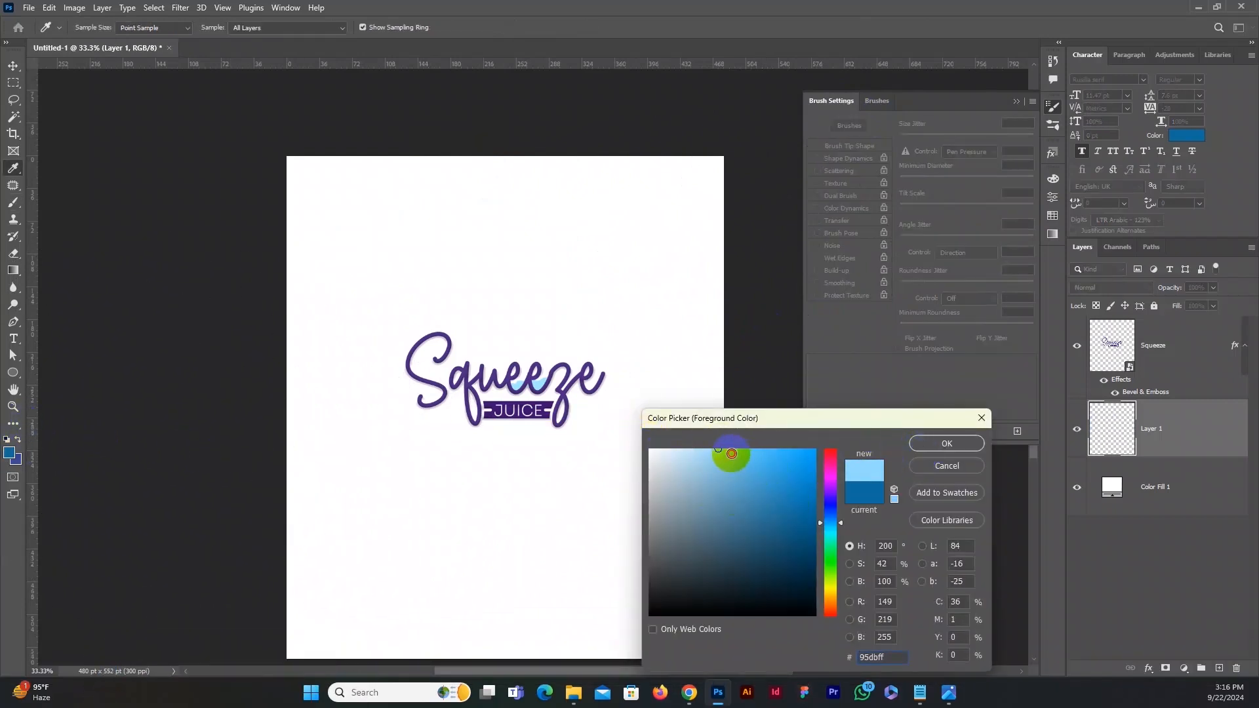
left_click(945, 444)
key("b")
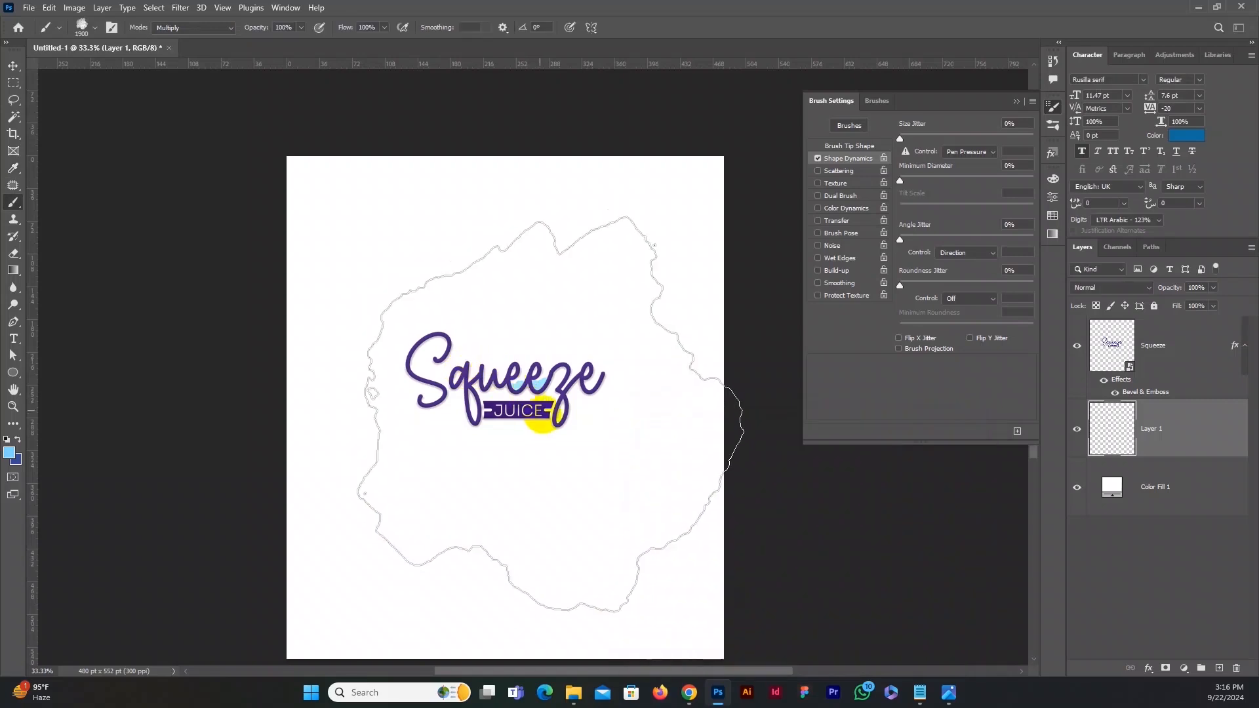
left_click(497, 397)
Step: Stamp more overlapping light blue watercolor blots around the corners and edges until the white canvas is covered
scroll(676, 524, "down", 1)
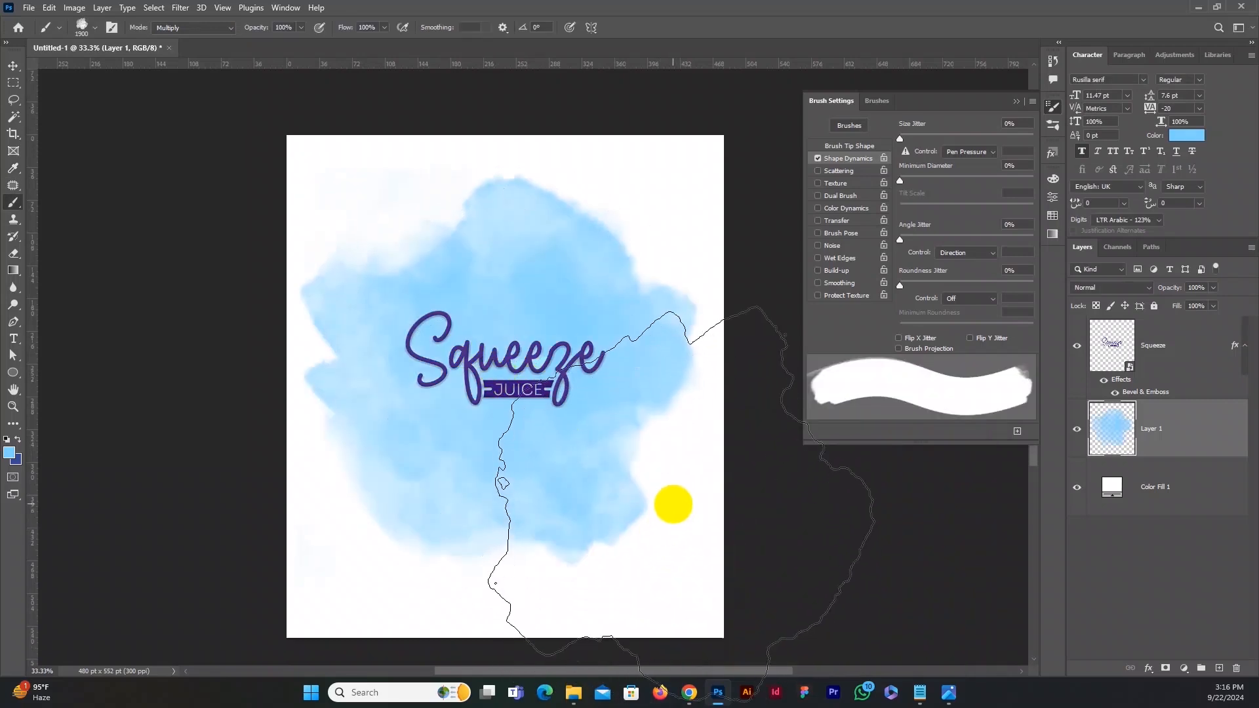
scroll(675, 504, "up", 2)
left_click(692, 212)
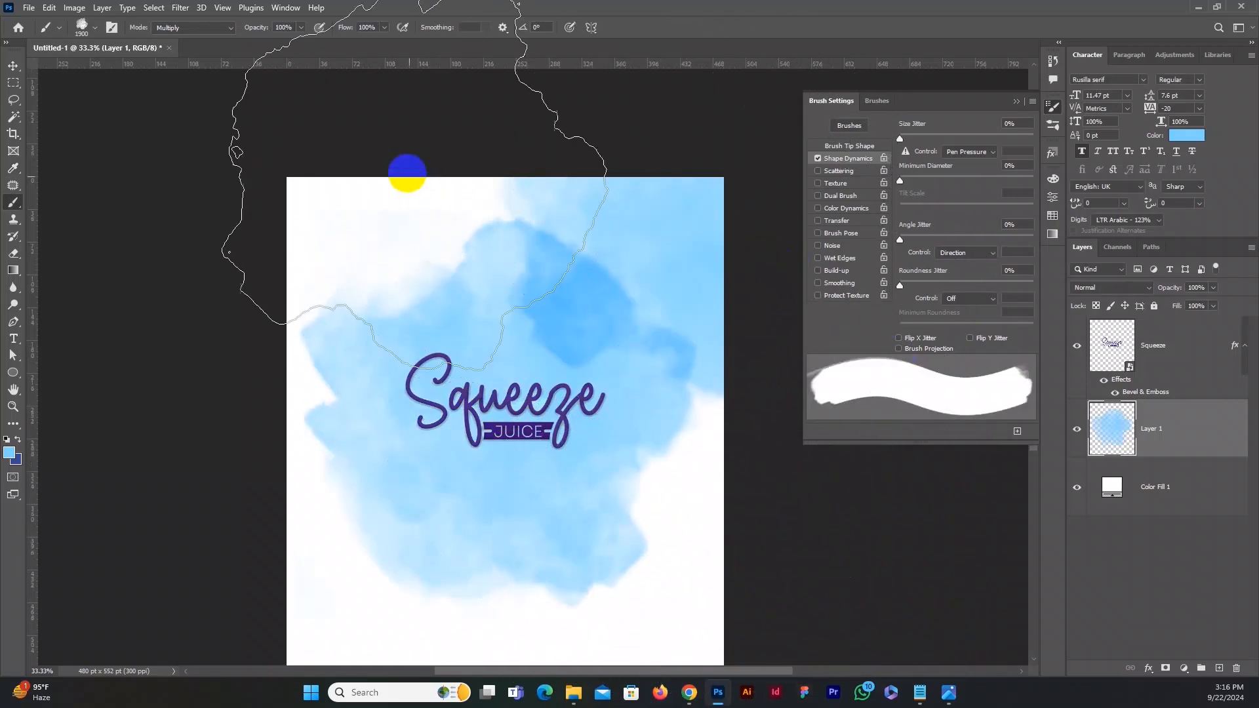
left_click(356, 147)
scroll(368, 557, "down", 3)
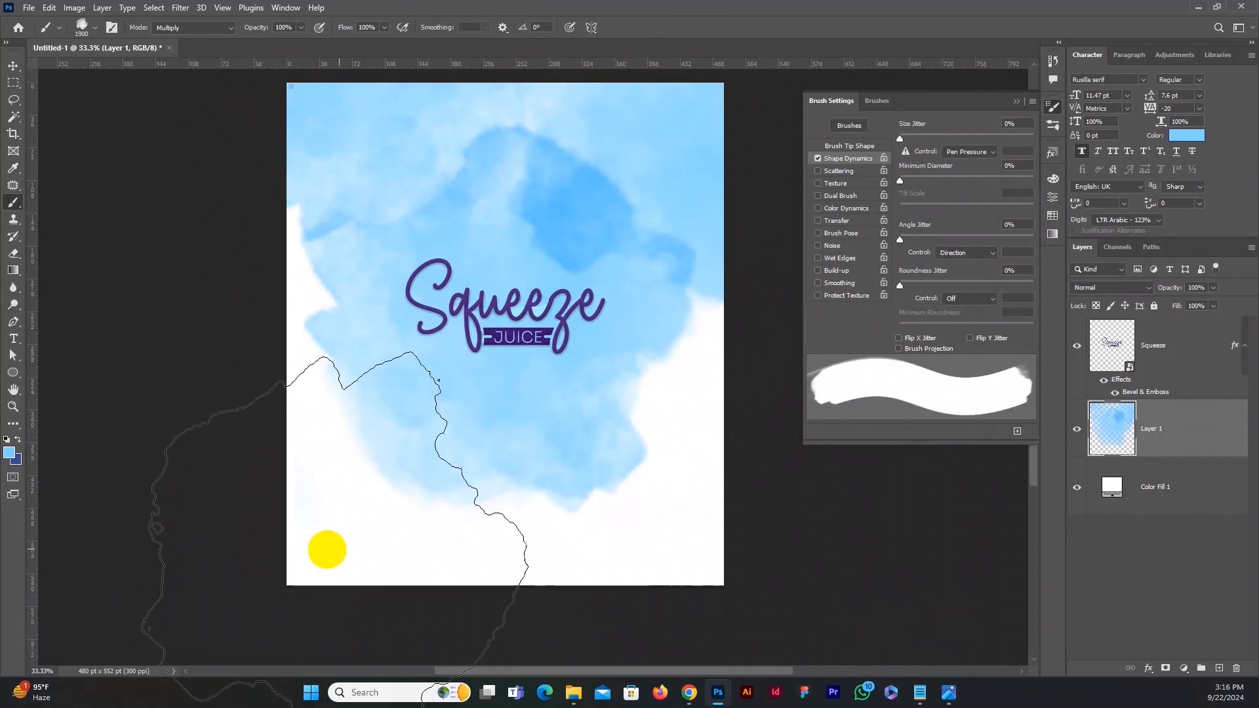
left_click(273, 576)
scroll(511, 613, "down", 1)
left_click(701, 539)
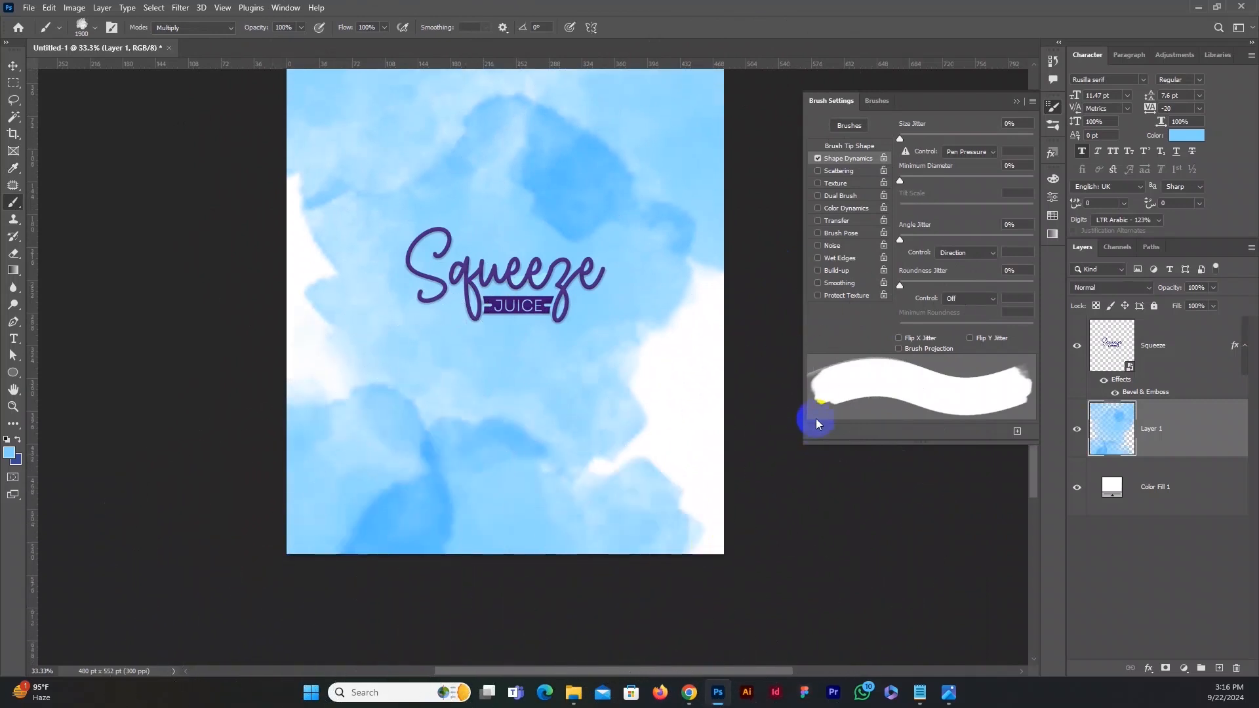
left_click(478, 441)
scroll(367, 420, "up", 1)
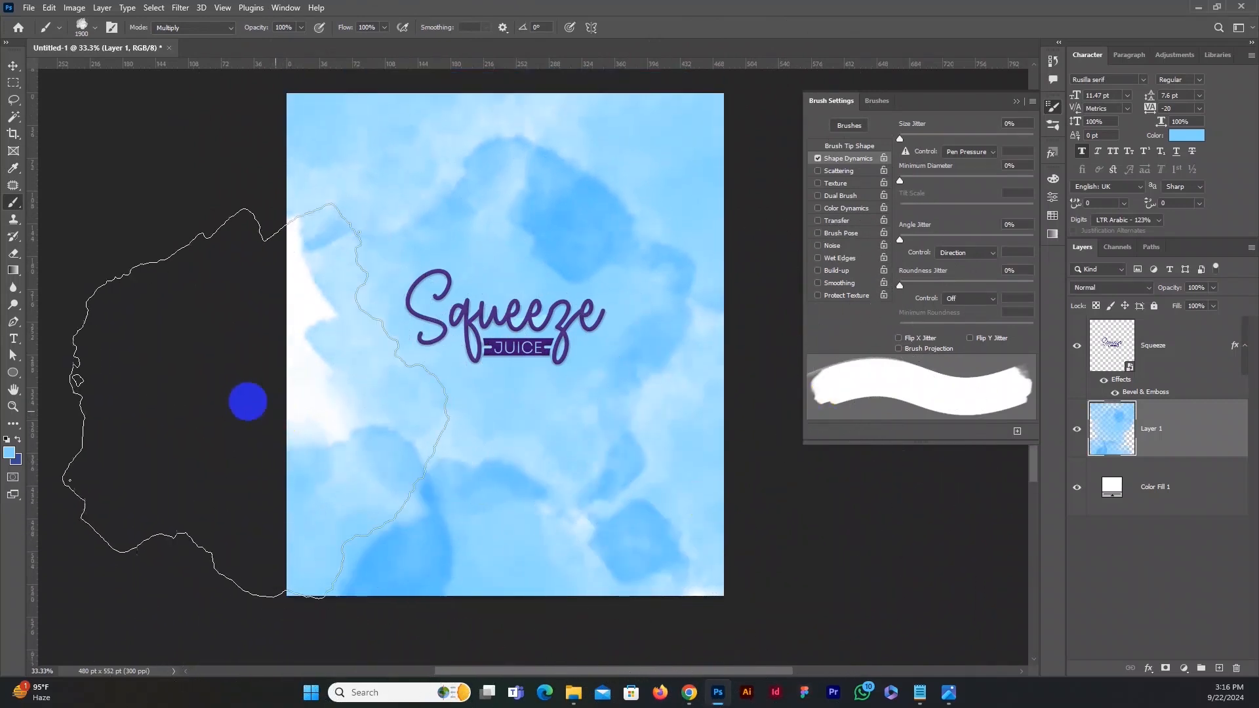
scroll(217, 358, "up", 1)
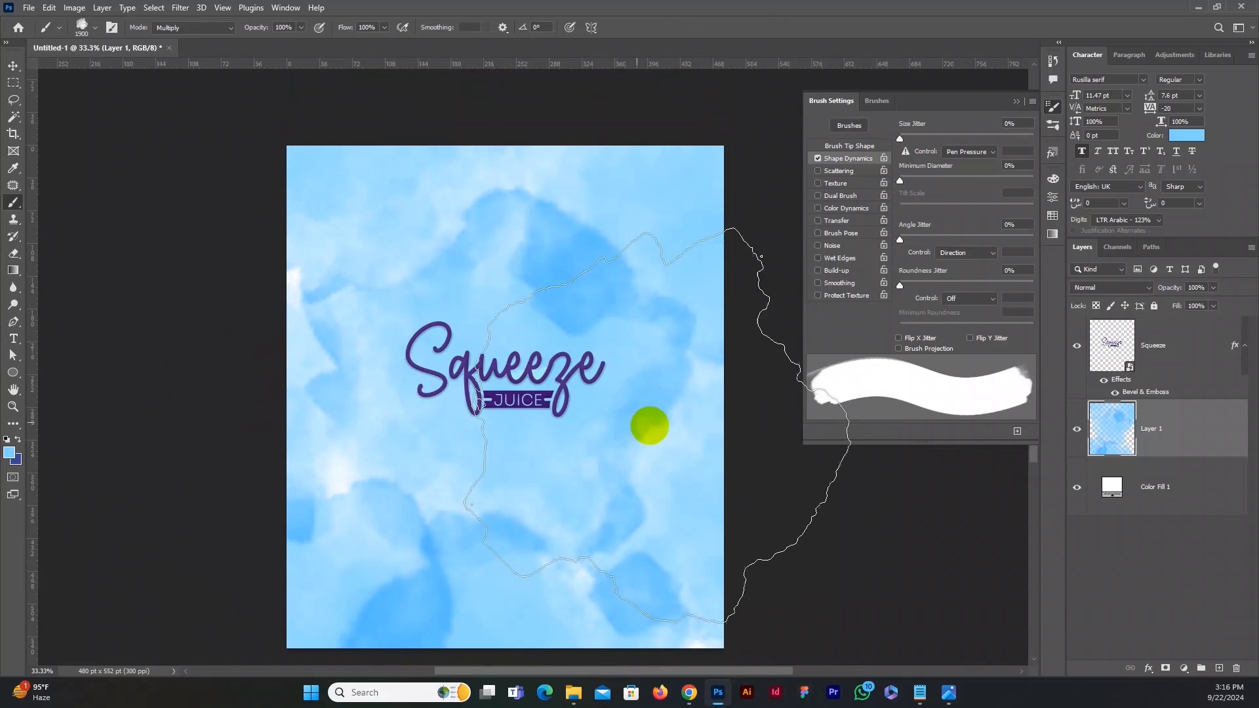
Step: Move the Squeeze logo down by about 6.5 pt, keeping it horizontally centred on the canvas
left_click(13, 66)
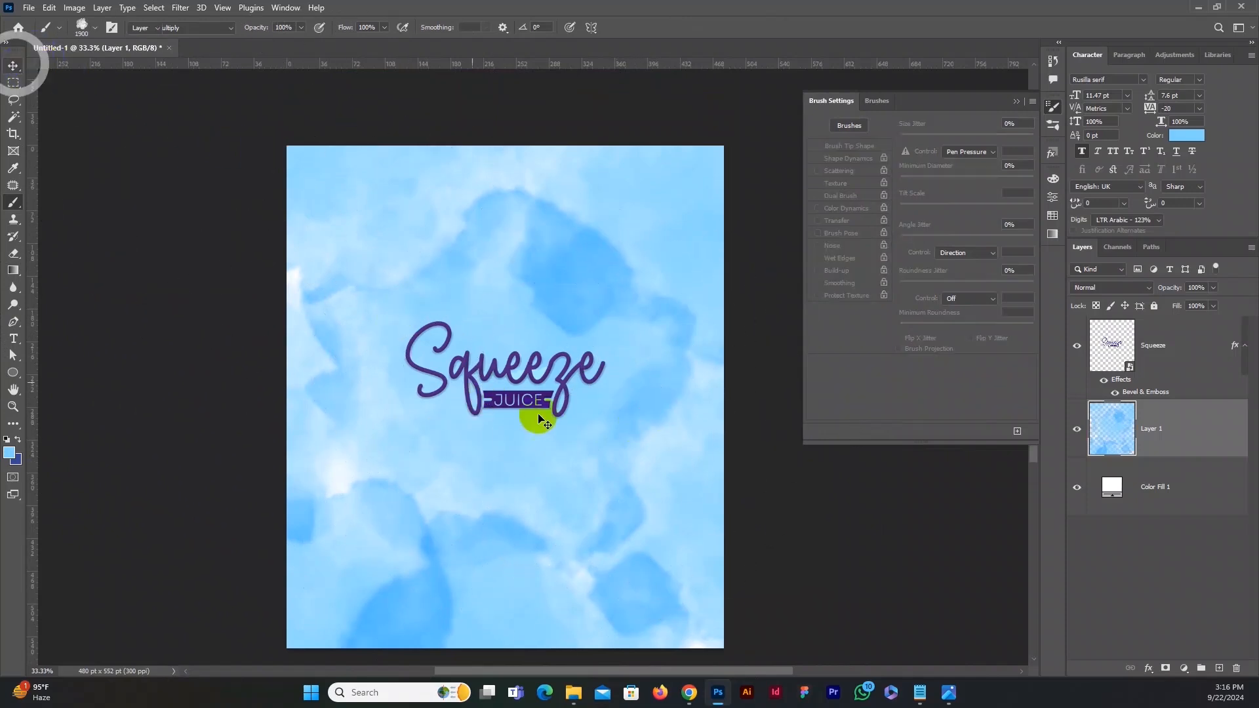
left_click(539, 407)
left_click_drag(540, 400, 541, 405)
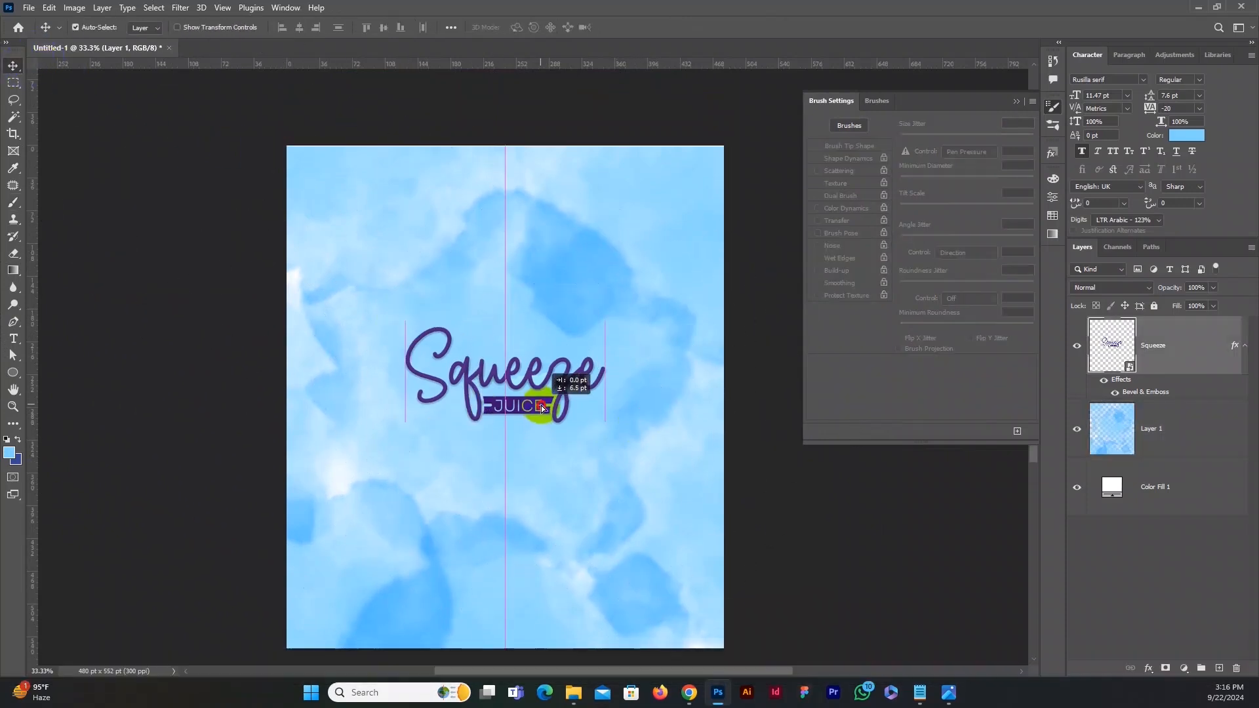
Step: Add an empty layer above Layer 1 and choose the rough-edged Kyle's Real Watercolor - Big Ro... brush
left_click(1166, 430)
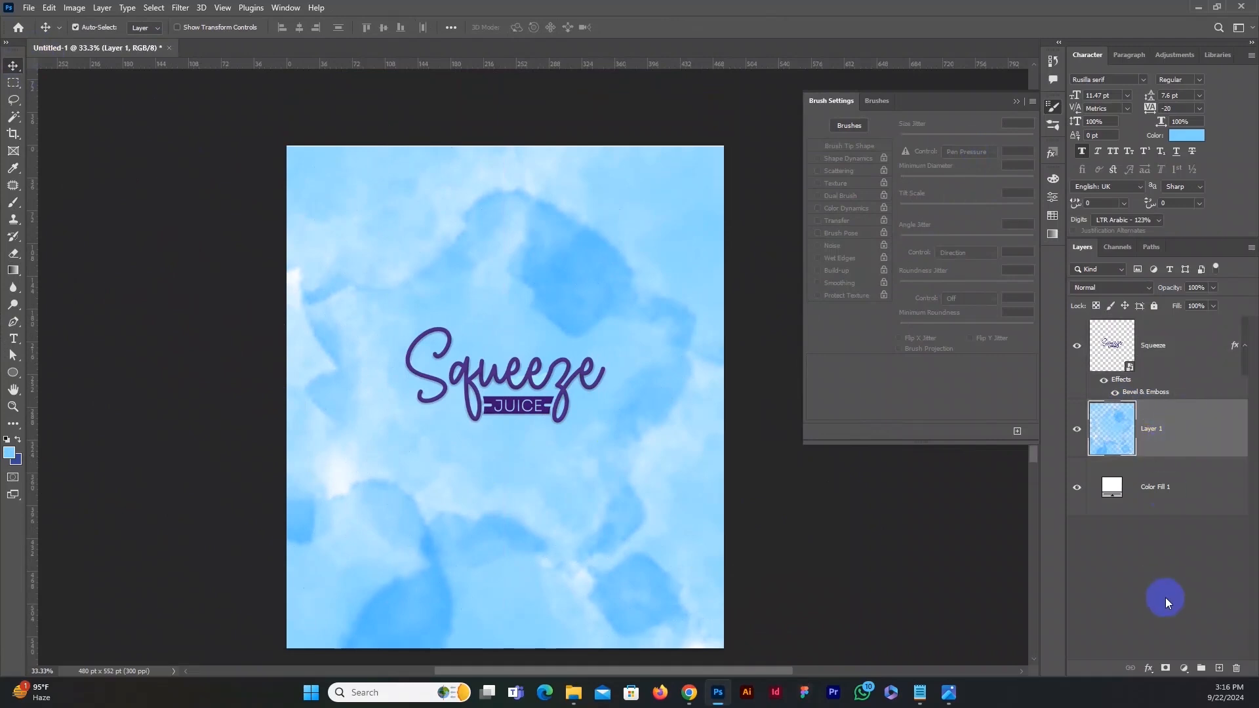
left_click(1221, 669)
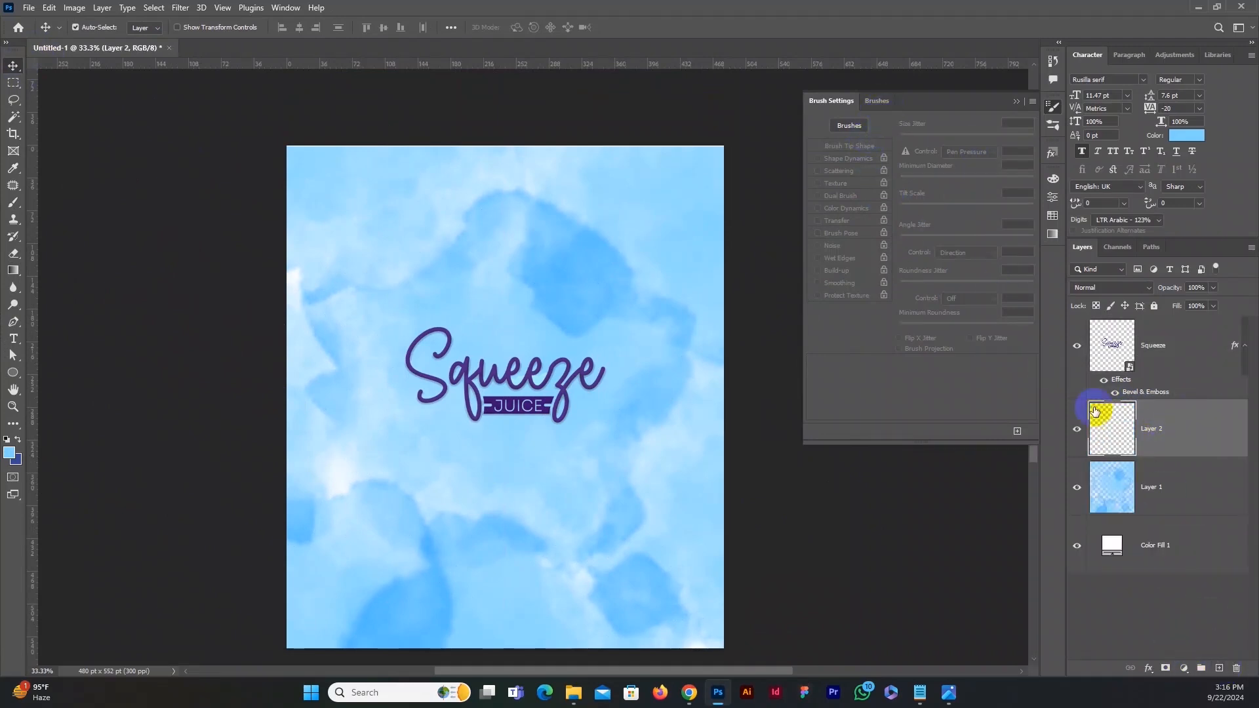
key("b")
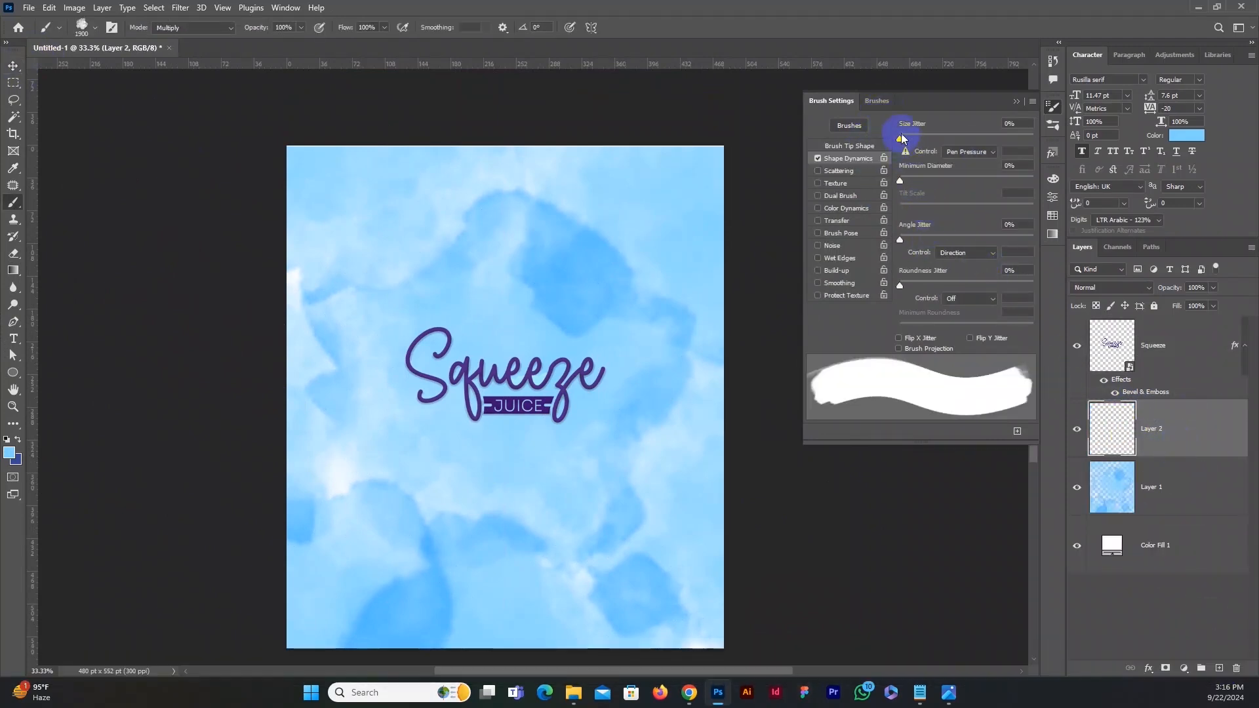
left_click(877, 101)
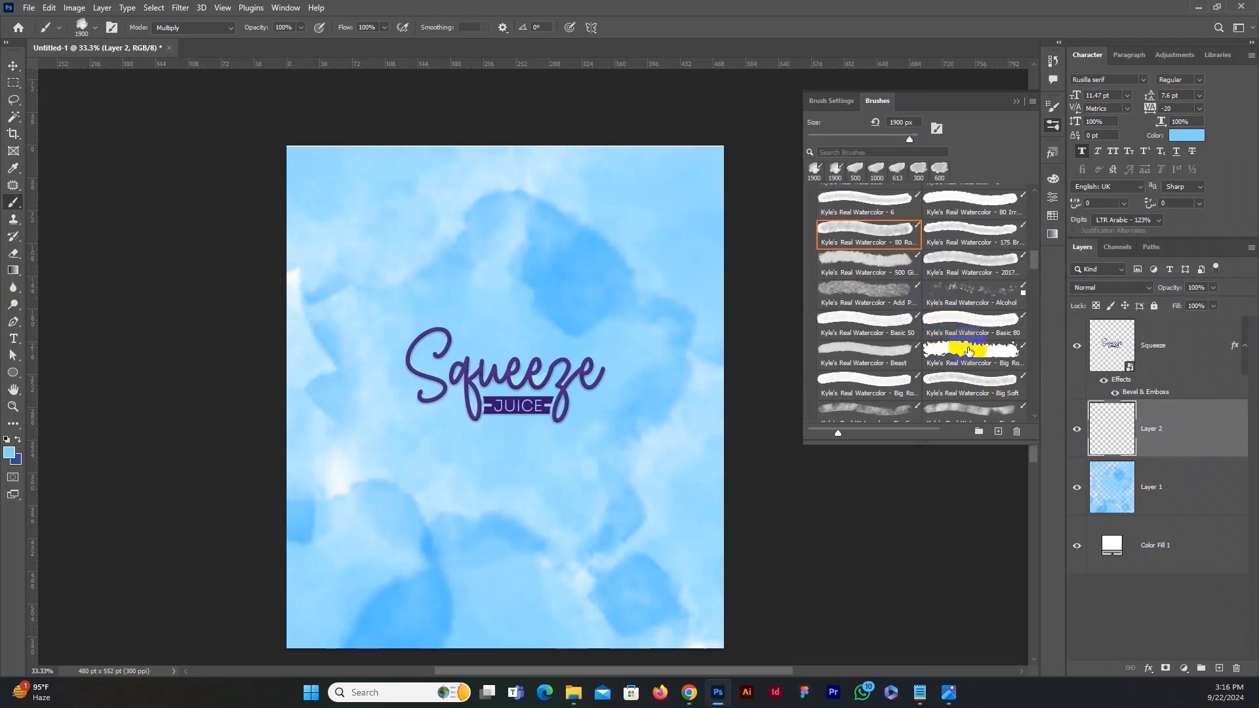
left_click(970, 351)
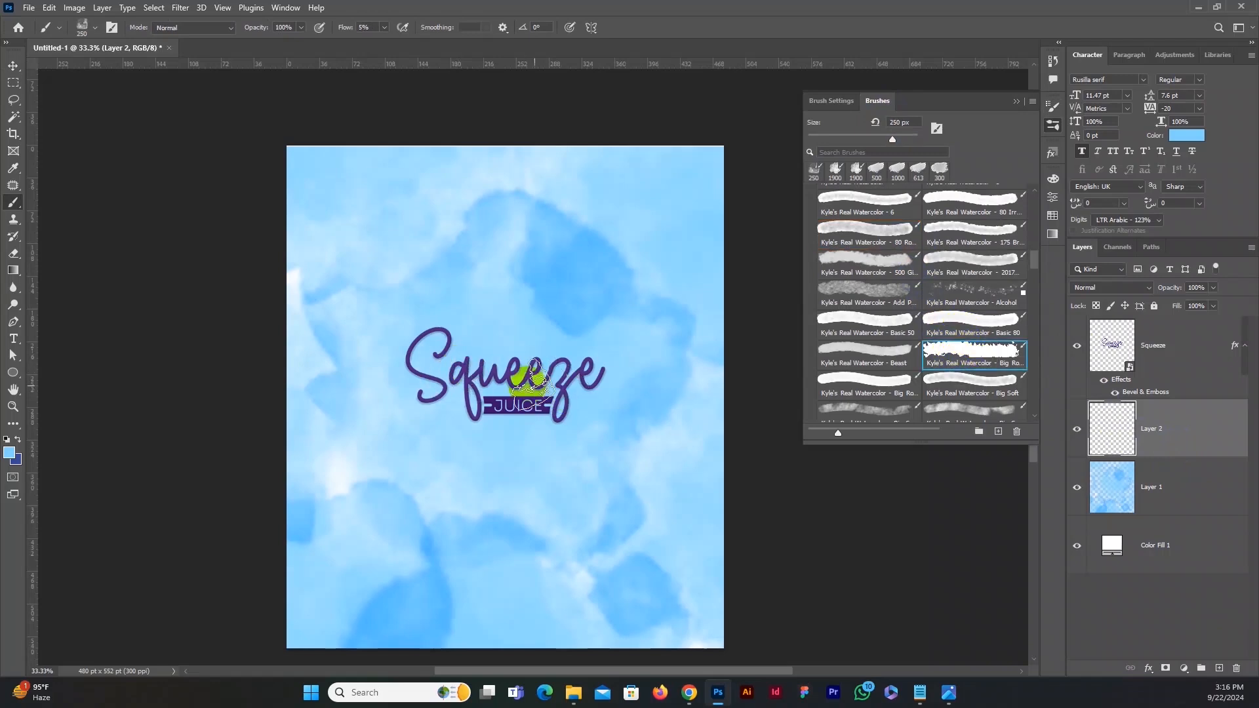
Step: Turn off Scattering, Texture, Dual Brush and Transfer for the new brush, and enlarge it to 600 px
left_click(848, 100)
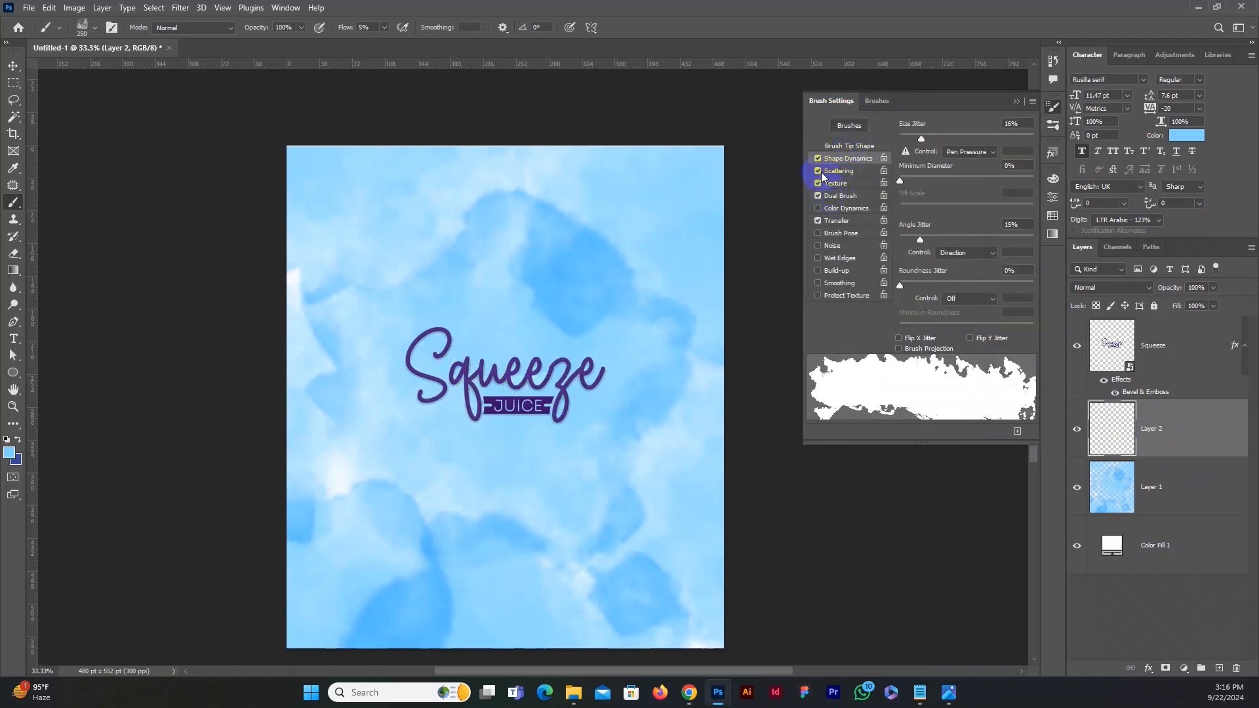
left_click(818, 171)
left_click(818, 183)
left_click(817, 196)
left_click(818, 220)
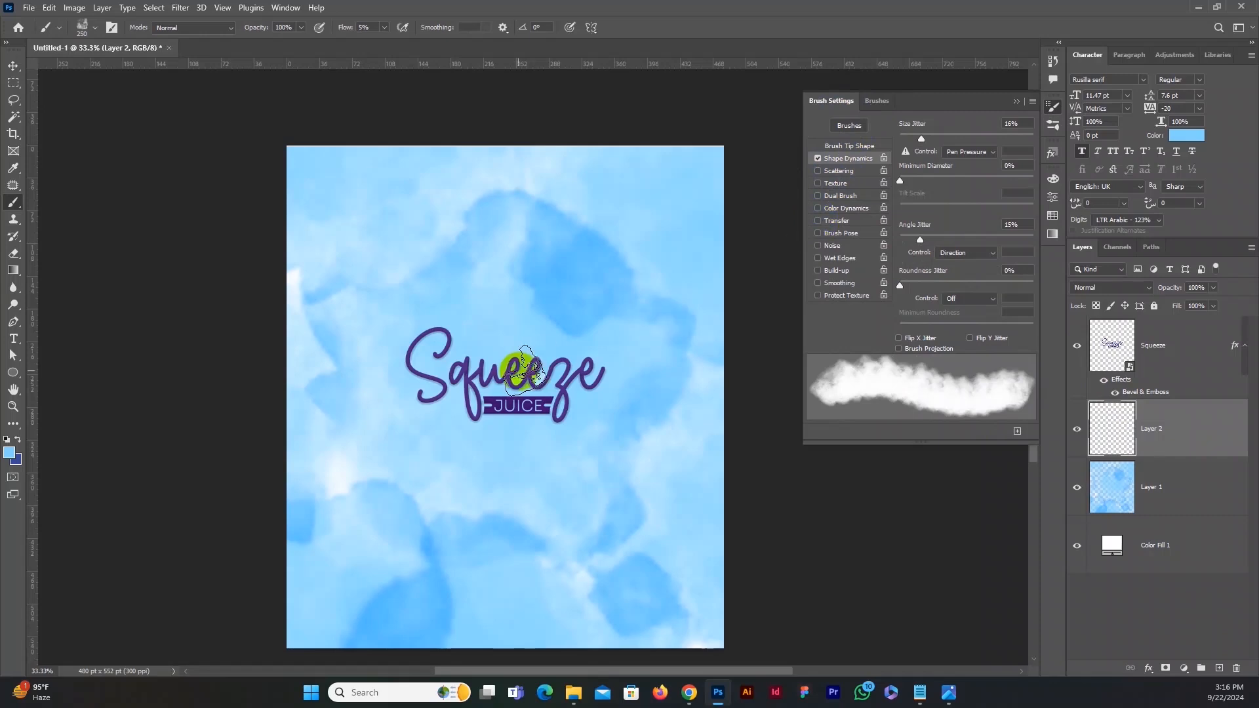
key("]")
key("]")
key("]")
key("]")
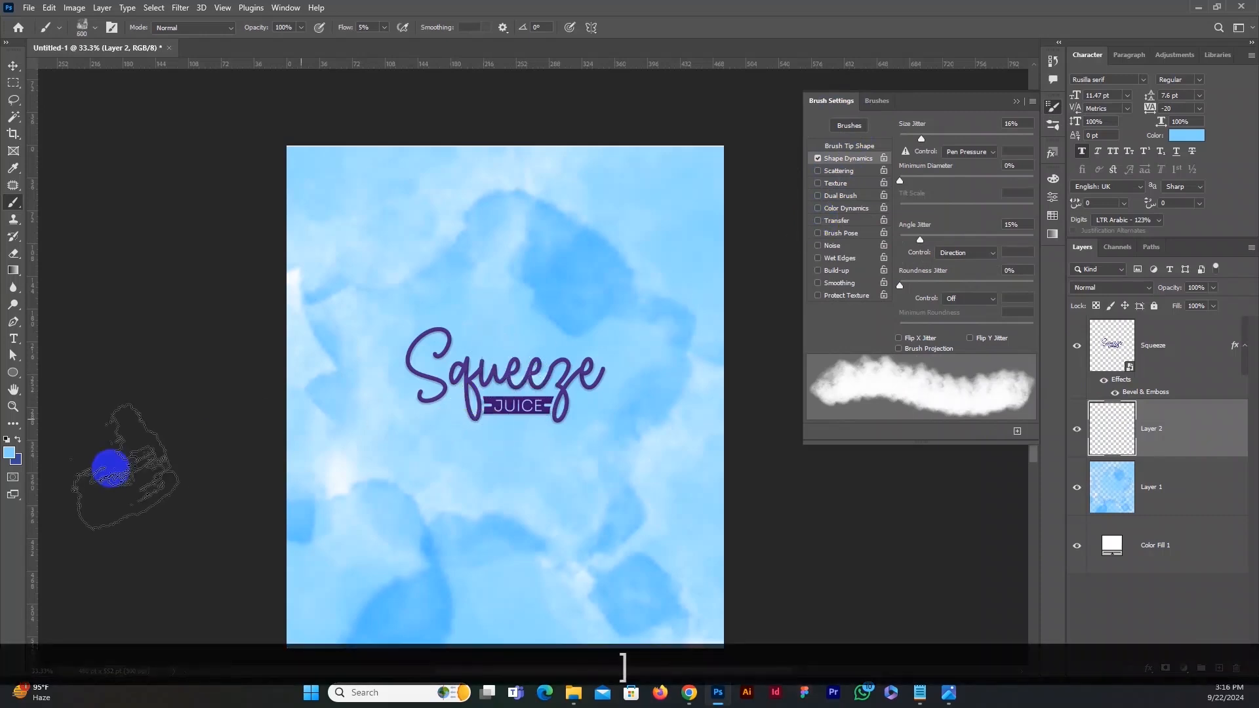
Step: Set the foreground colour to a very pale, near-white blue and brush soft cloudy highlights onto Layer 2 around the logo
left_click(11, 453)
left_click_drag(677, 469, 634, 436)
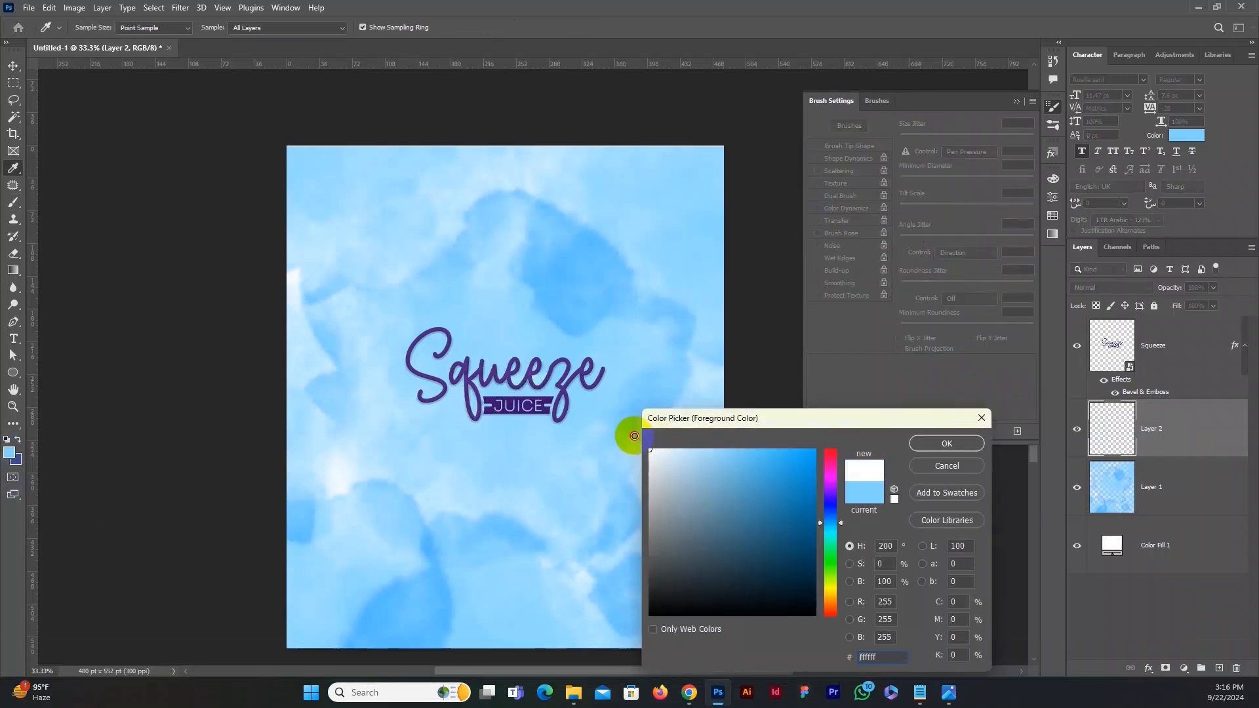
left_click(932, 444)
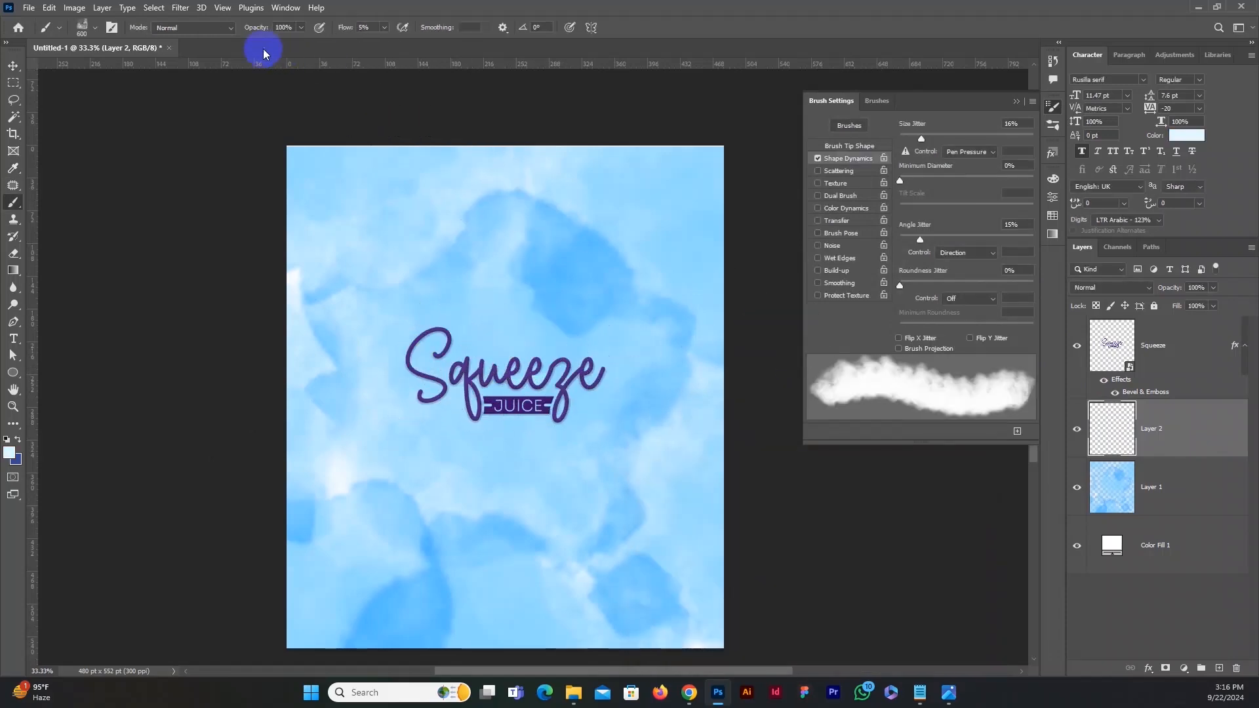
left_click_drag(417, 47, 447, 42)
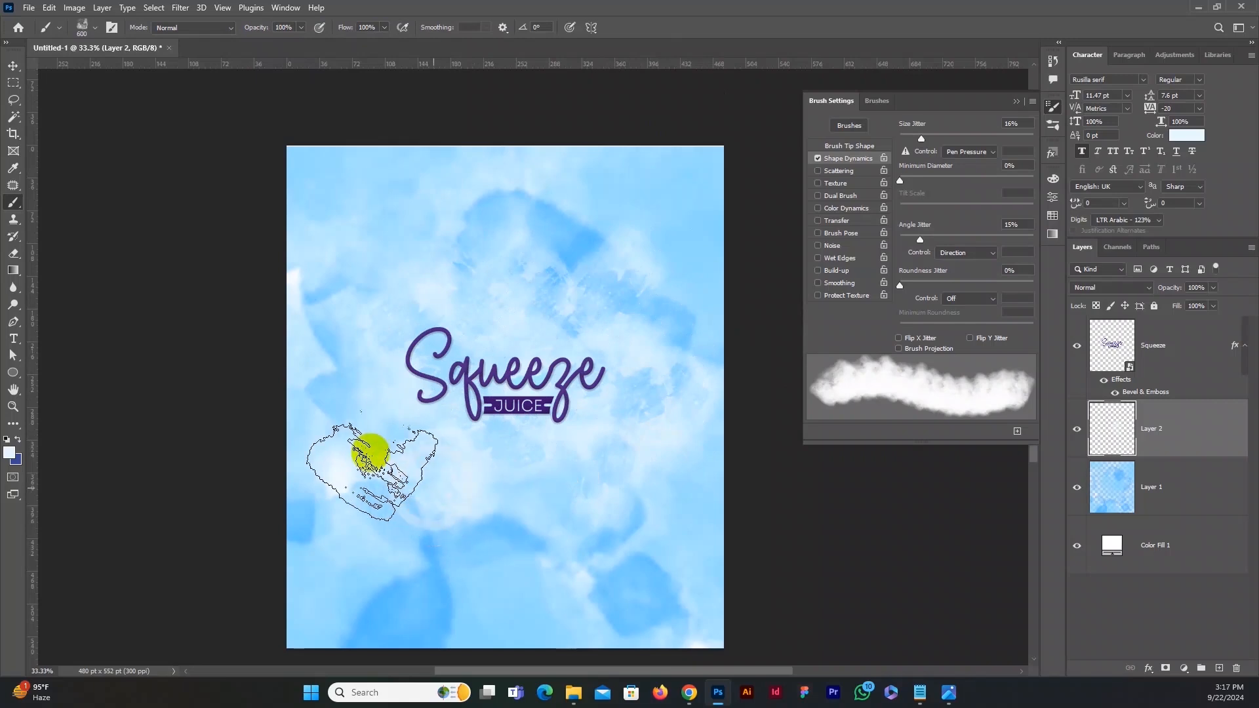
scroll(367, 426, "down", 2)
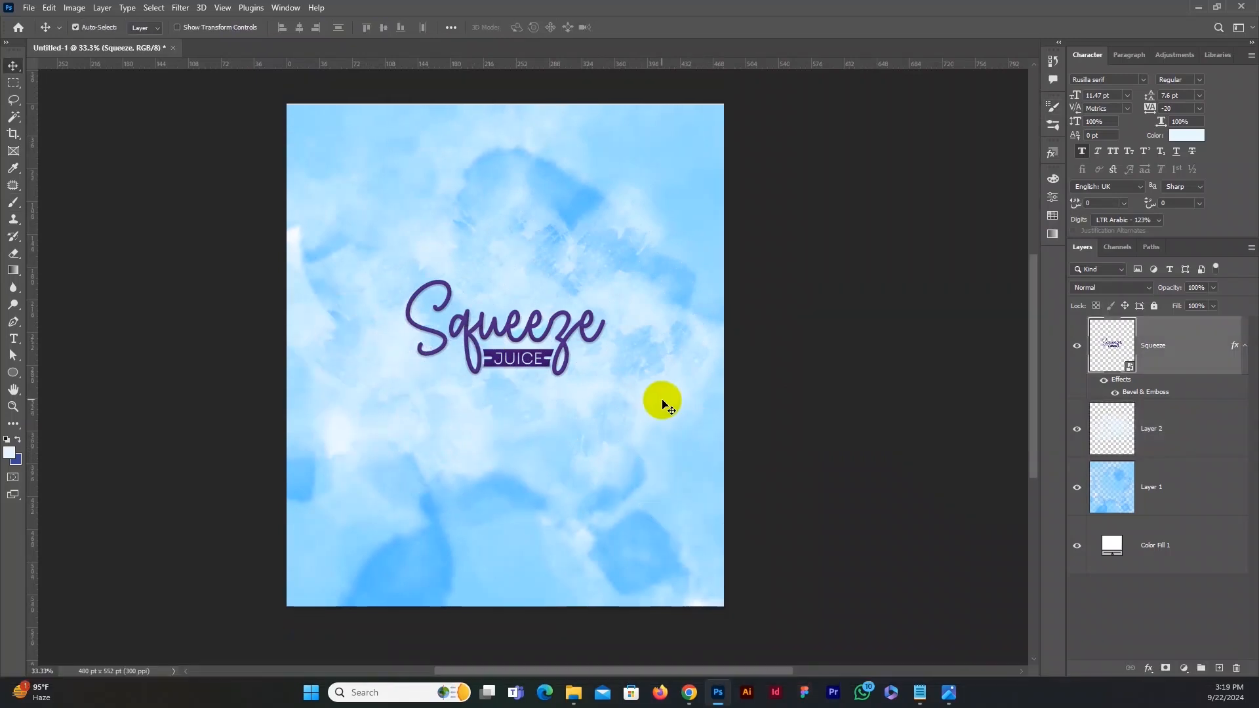
left_click(623, 398)
scroll(621, 399, "down", 1)
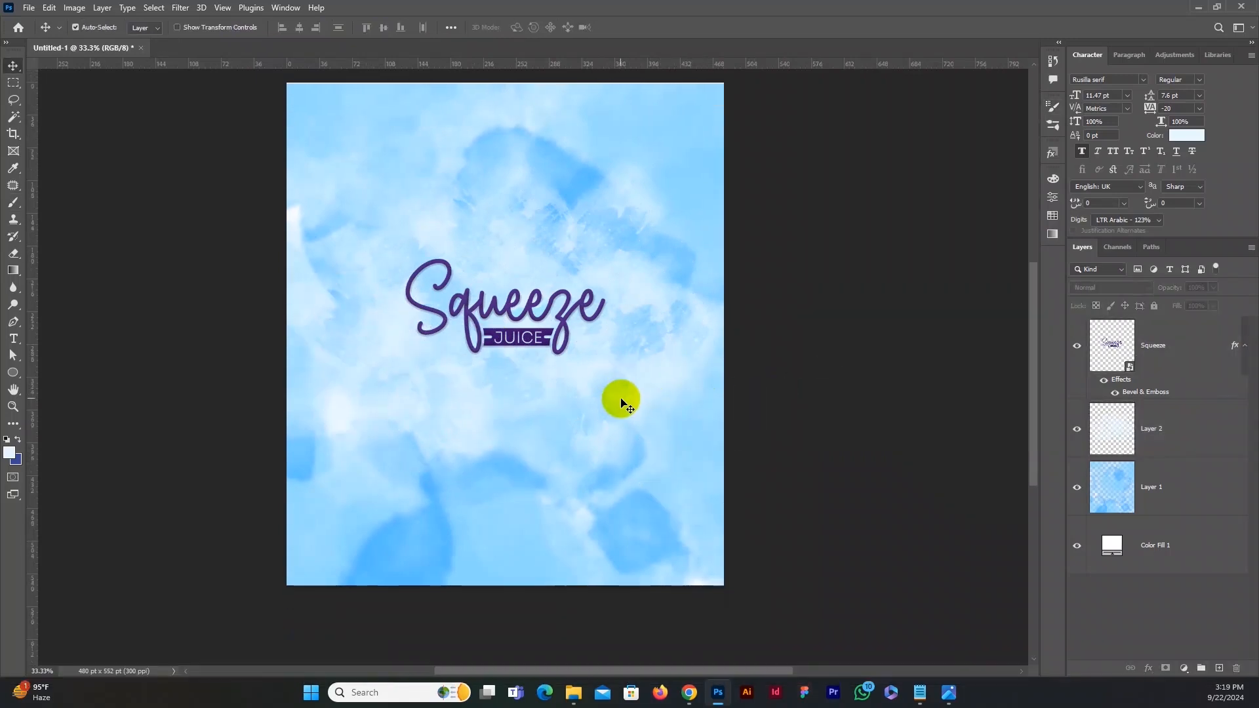
Step: Move the roast chicken image slightly down on the black canvas and add an empty layer above it
left_click(529, 340)
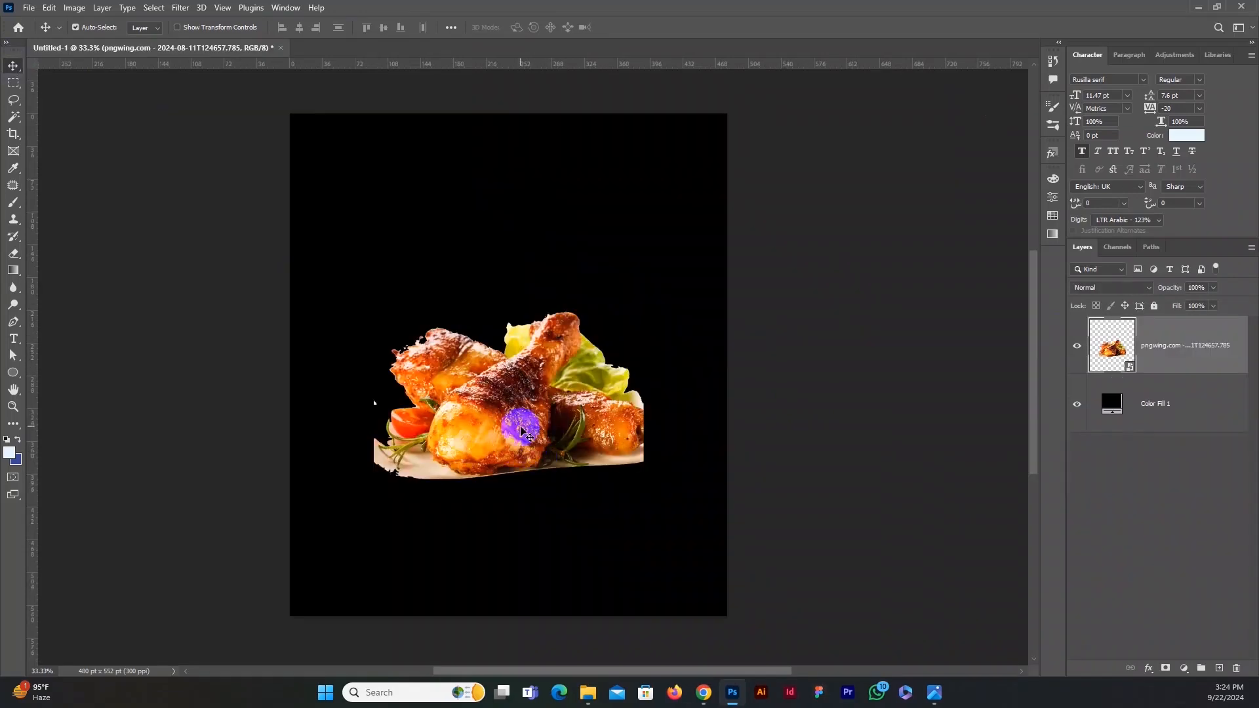
left_click_drag(516, 412, 516, 426)
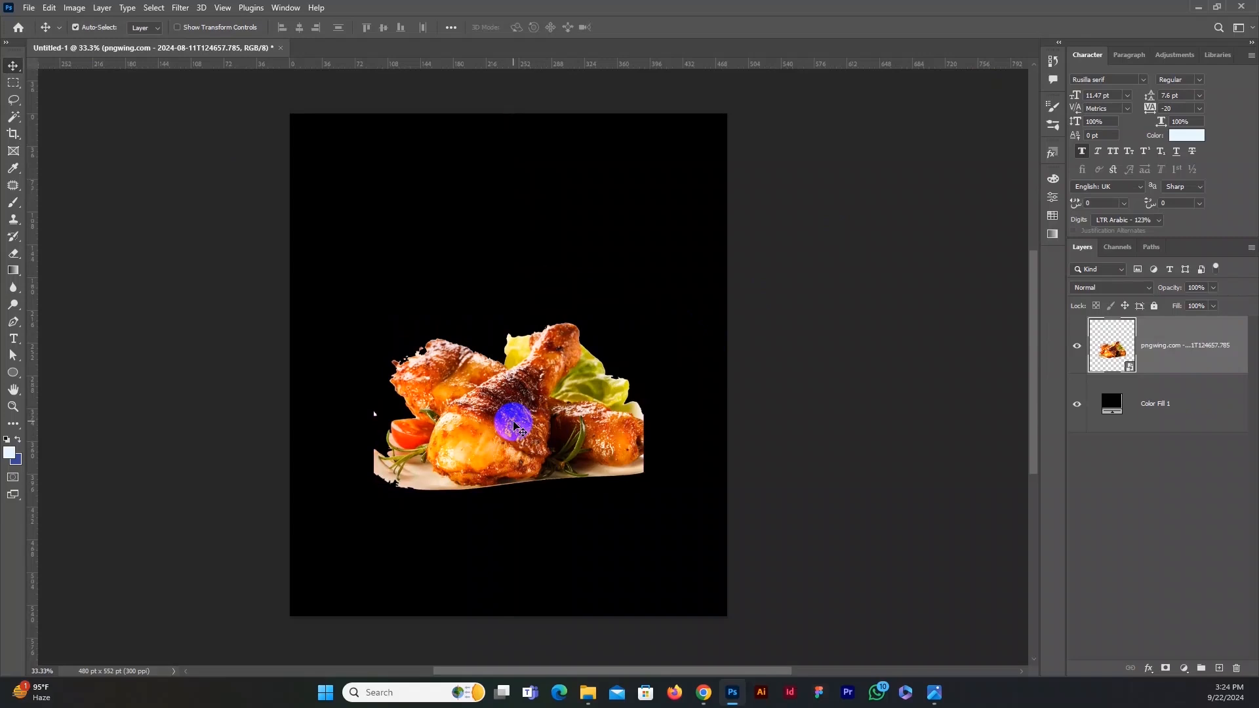
left_click(1218, 667)
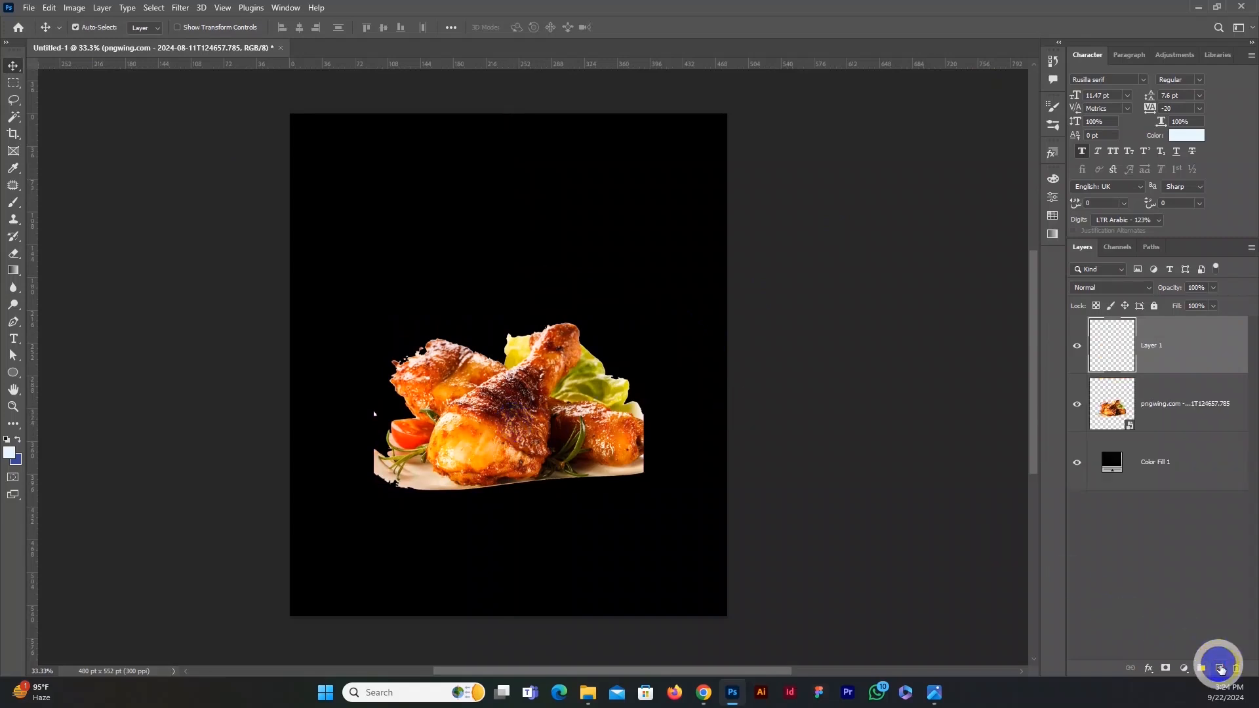
Step: Activate the Brush tool, choose a smoke brush from the 20 Smoke Brushes set and set its tip angle to 177°
left_click(1054, 126)
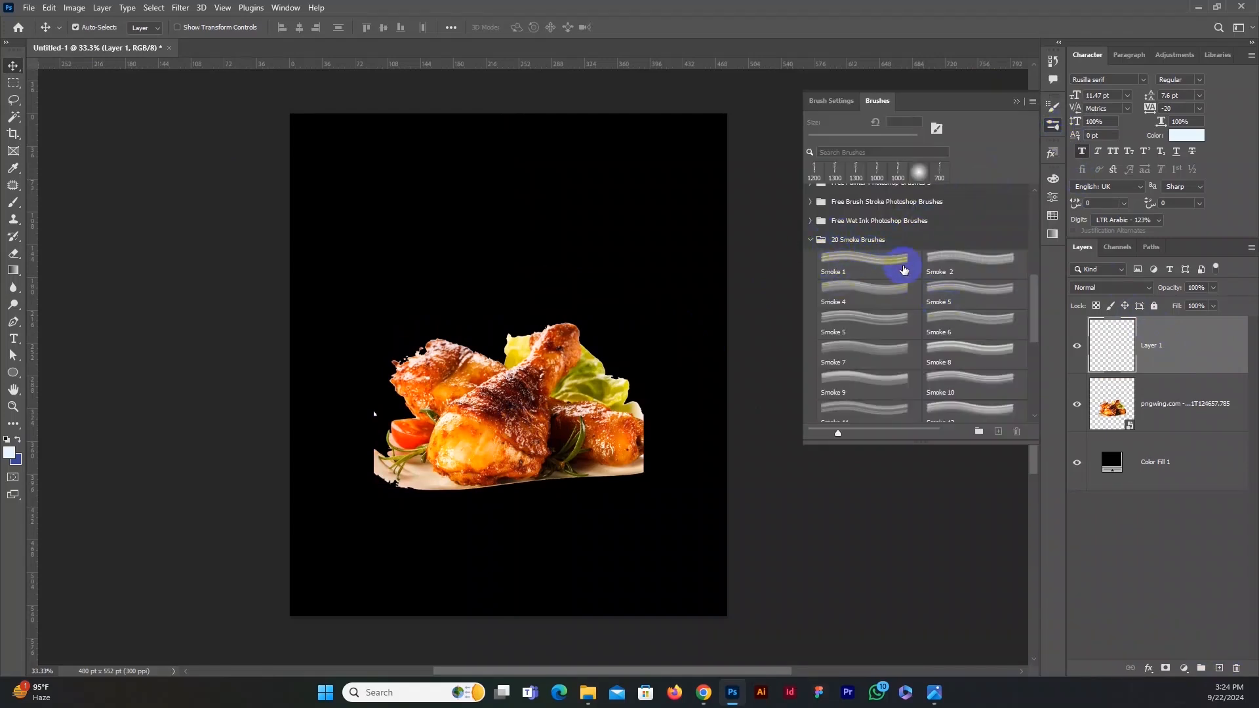
scroll(912, 298, "up", 1)
left_click(966, 275)
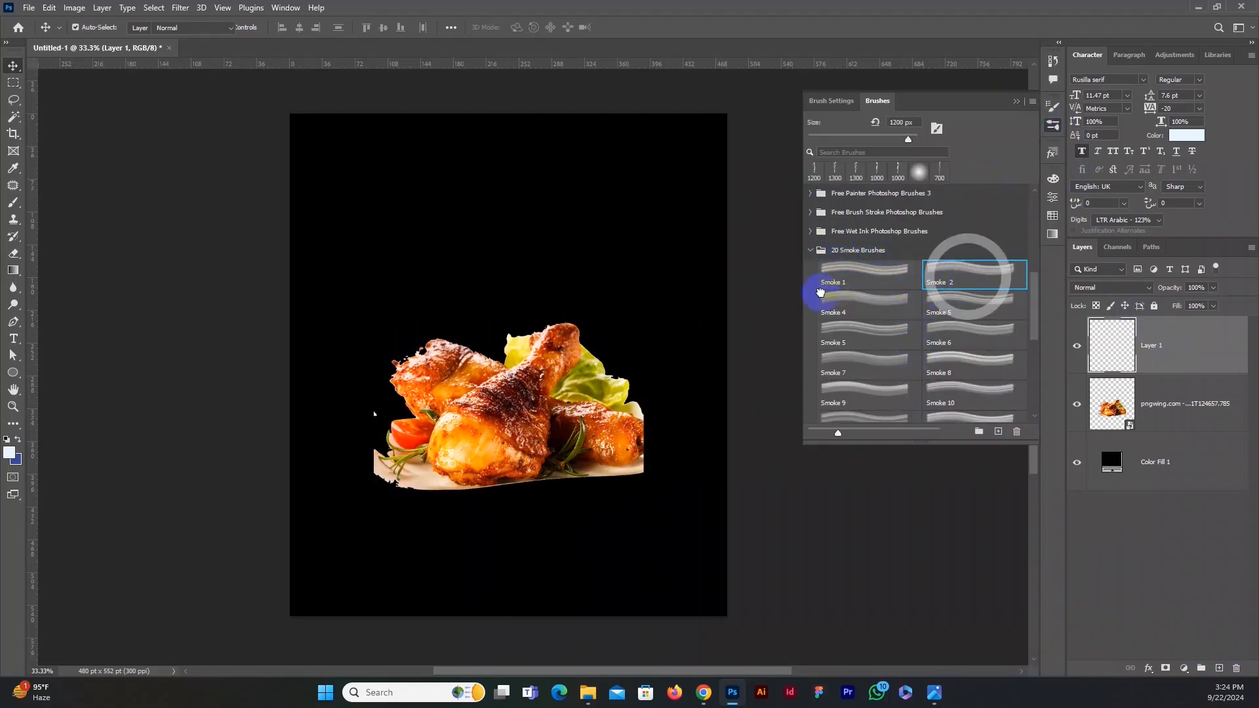
key("b")
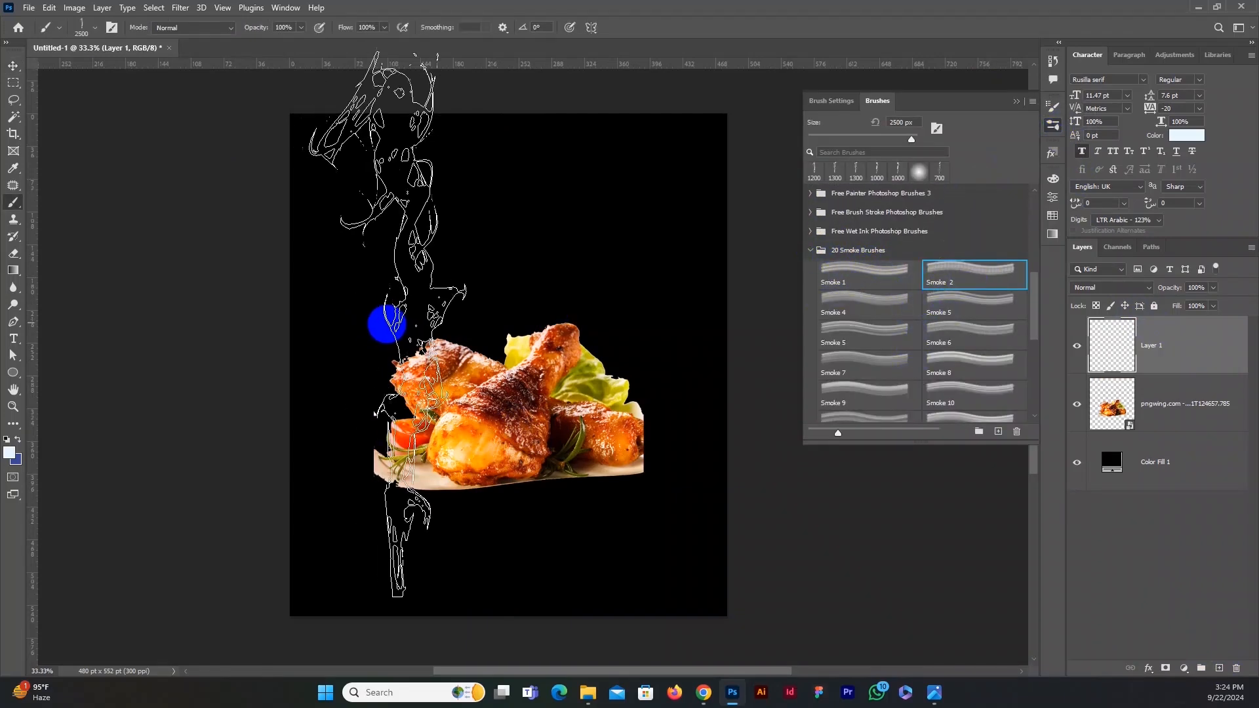
left_click(867, 268)
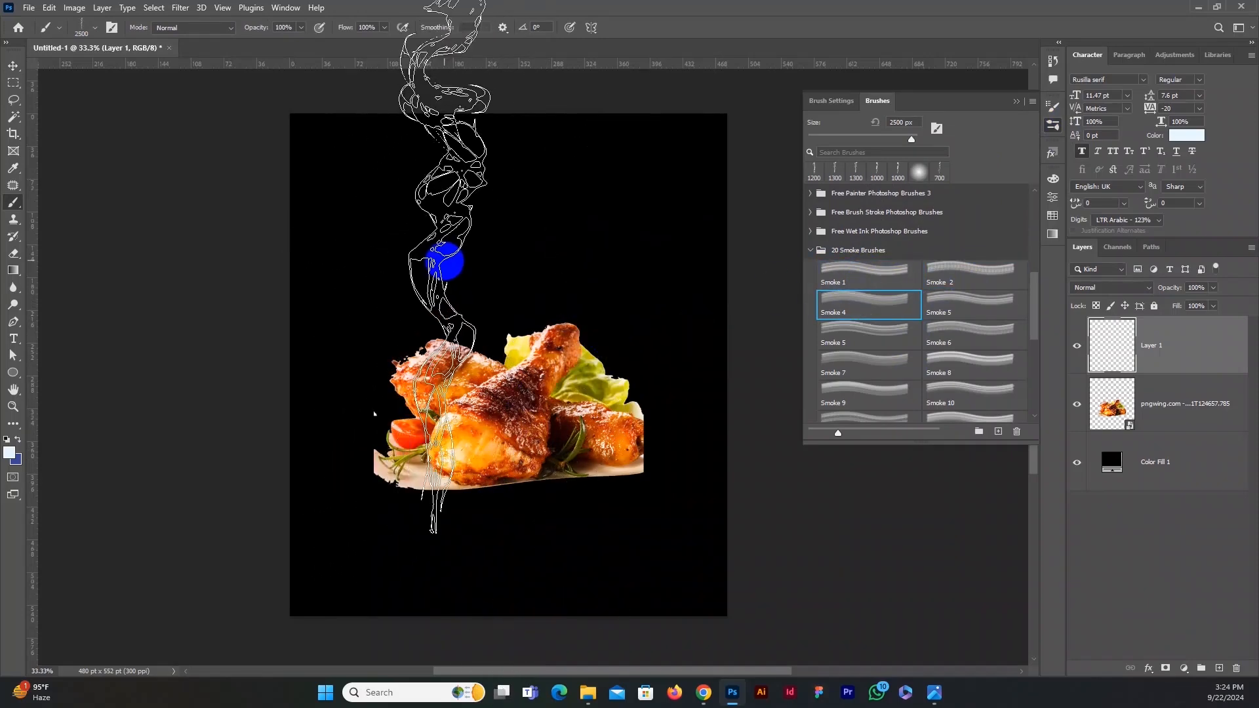
left_click(961, 304)
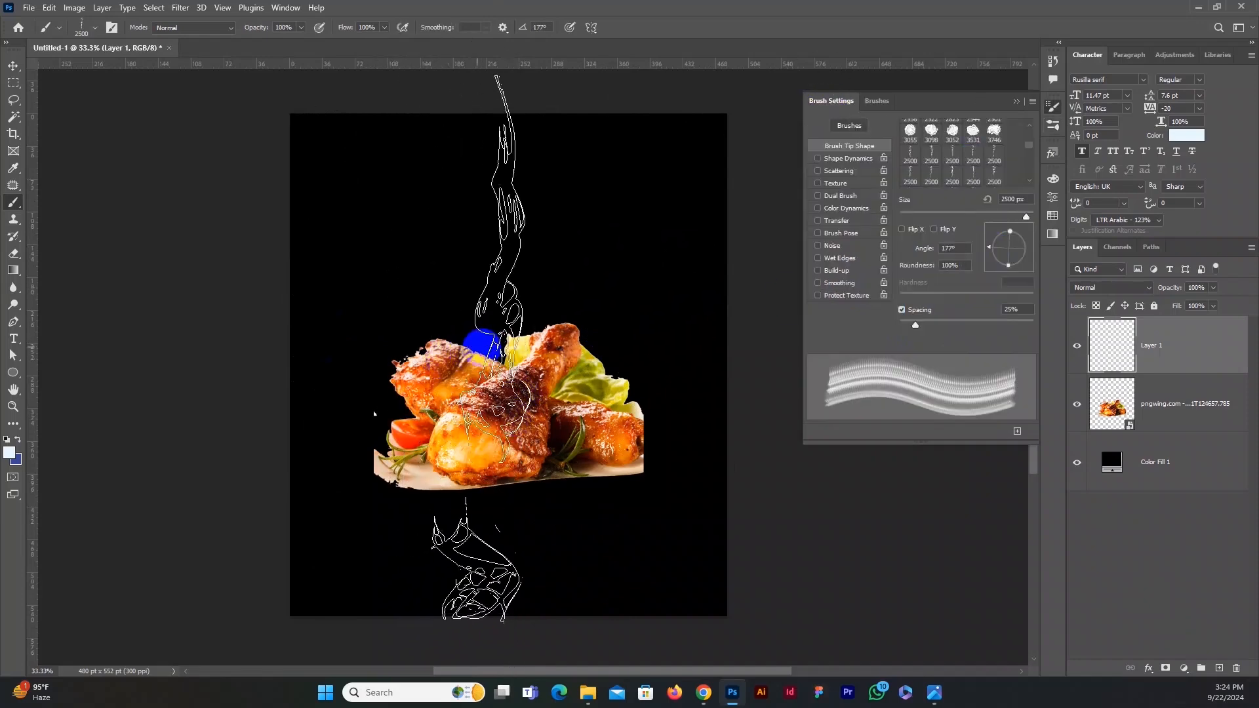
Step: Reduce the smoke brush to 1100 px and stamp one smoke wisp rising from the front drumstick on Layer 1
key("bracketleft")
key("bracketleft")
key("bracketleft")
key("bracketleft")
key("bracketleft")
key("bracketleft")
key("bracketleft")
key("bracketleft")
key("bracketleft")
key("bracketleft")
key("bracketleft")
key("bracketleft")
key("bracketleft")
key("bracketleft")
key("bracketleft")
key("bracketleft")
key("bracketleft")
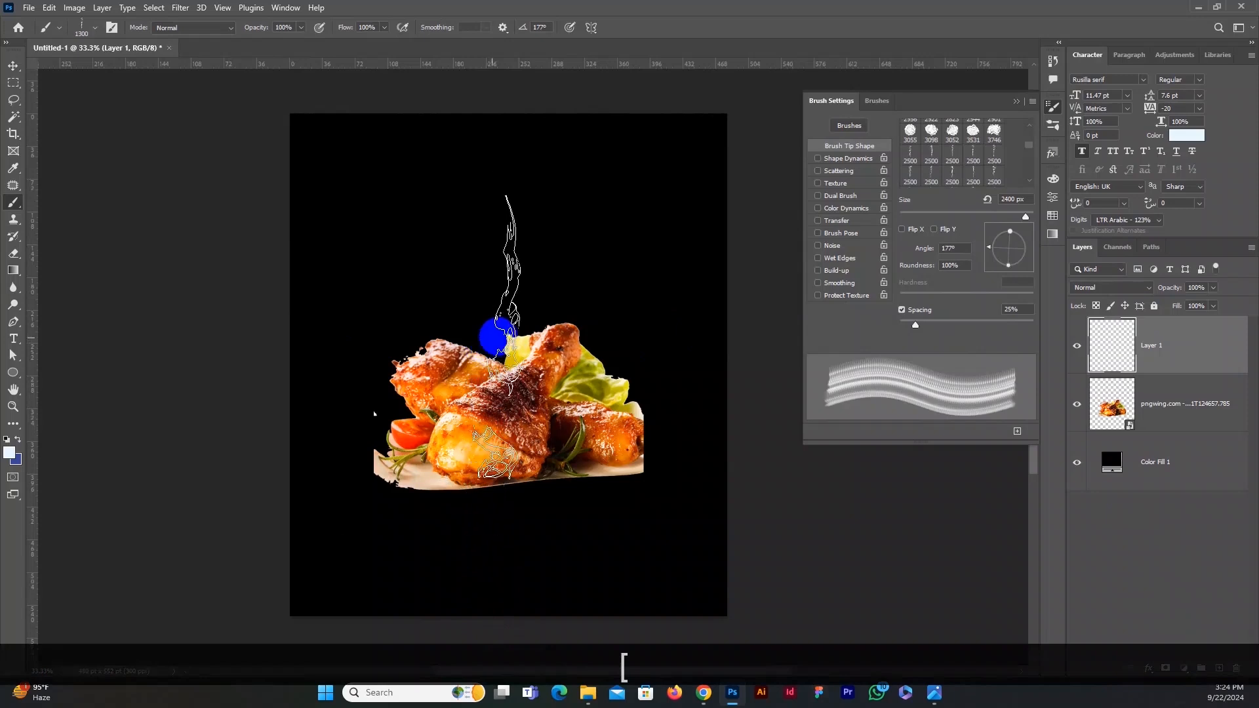
key("bracketright")
key("bracketright")
key("bracketright")
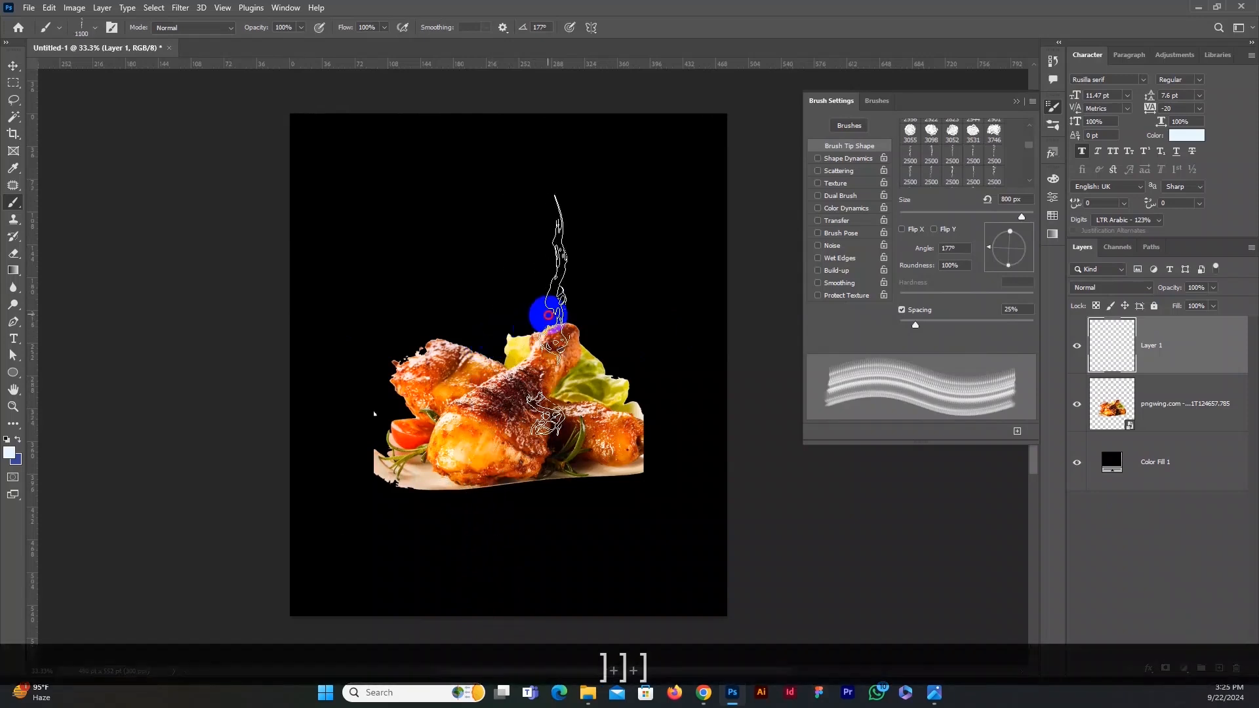
left_click(548, 315)
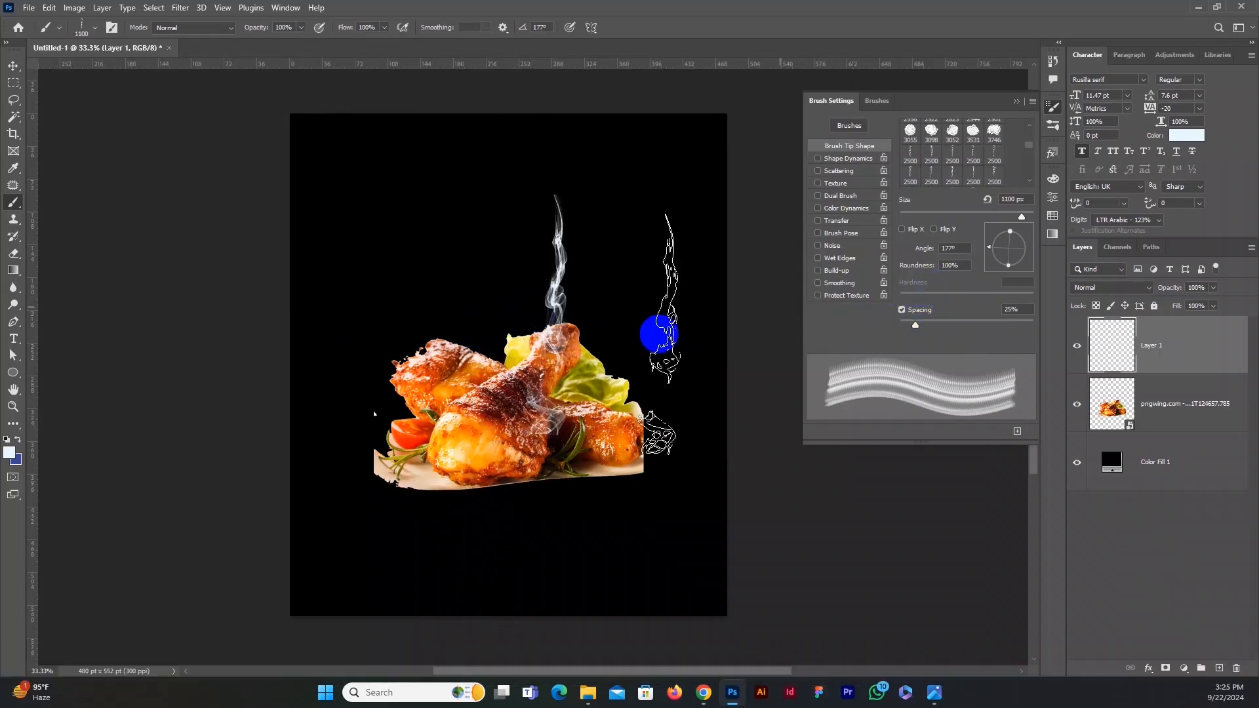
Step: Reduce the brush to 900 px and stamp more wisps beside the first, varying the tip angle to -170° and 169°
key("bracketleft")
key("bracketleft")
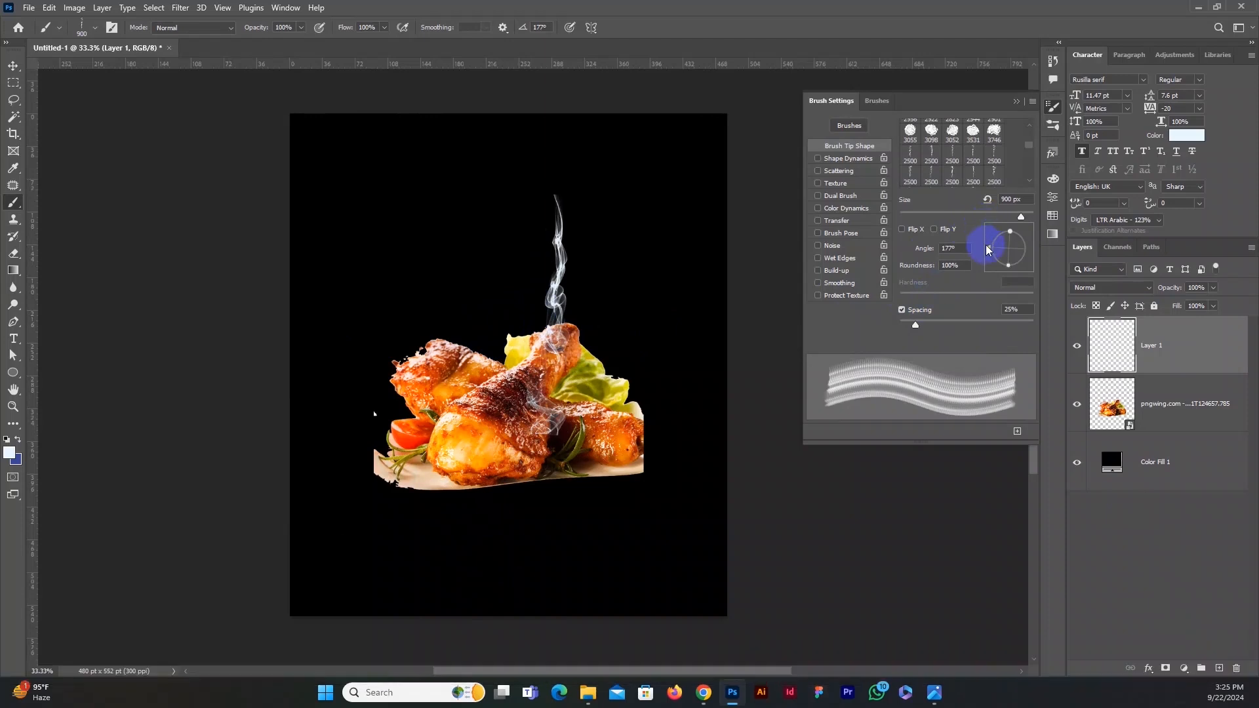
left_click(532, 296)
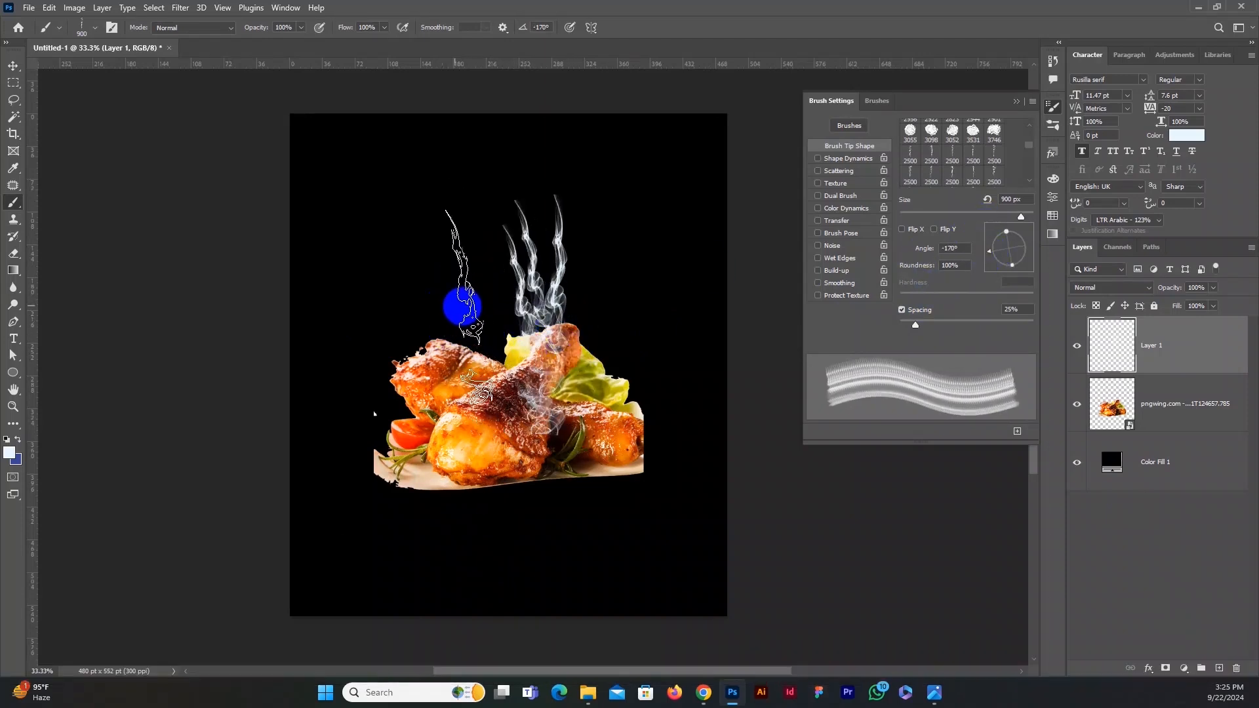
left_click(993, 255)
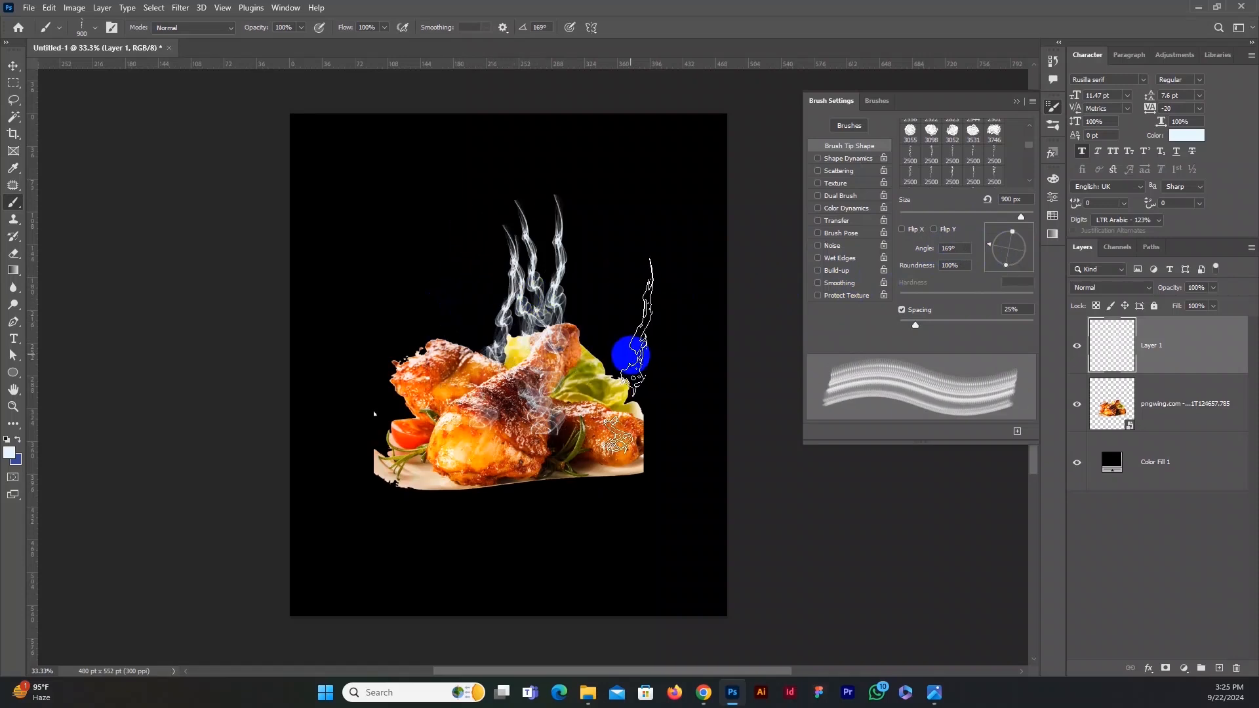
Step: Switch to another smoke tip at a 179° angle and 1500 px, and stamp larger smoke plumes above the chicken
left_click(995, 174)
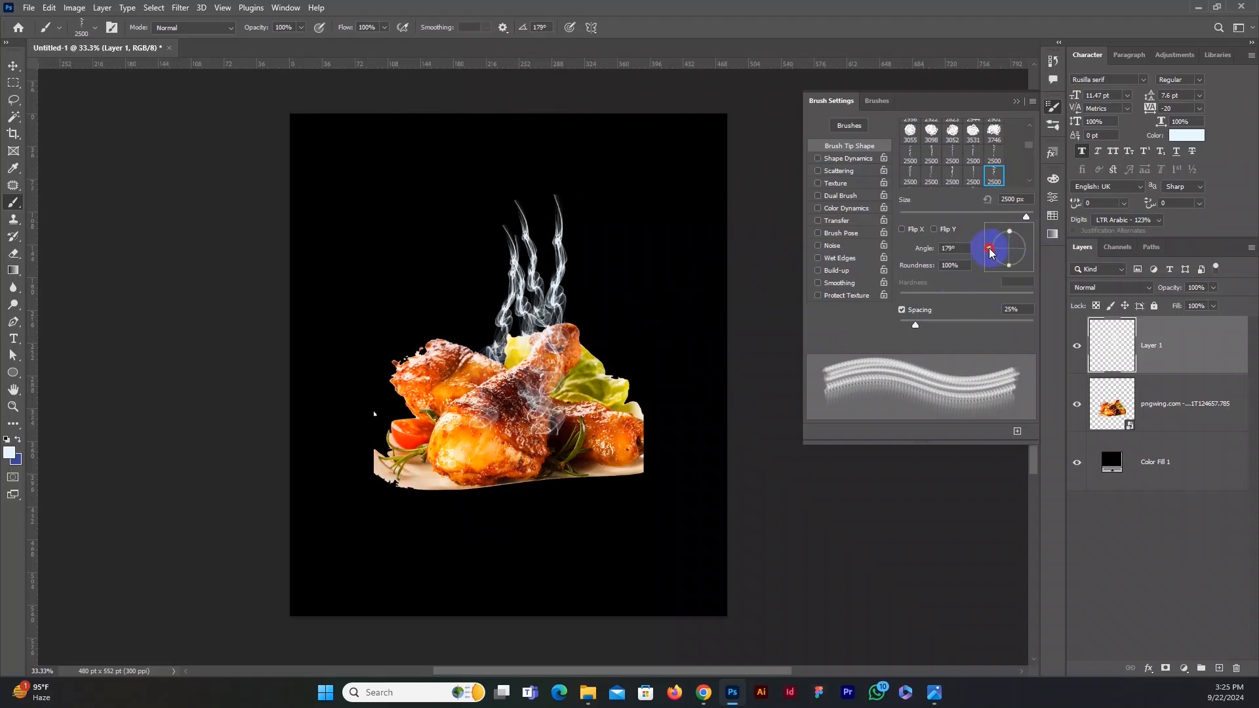
key("bracketleft")
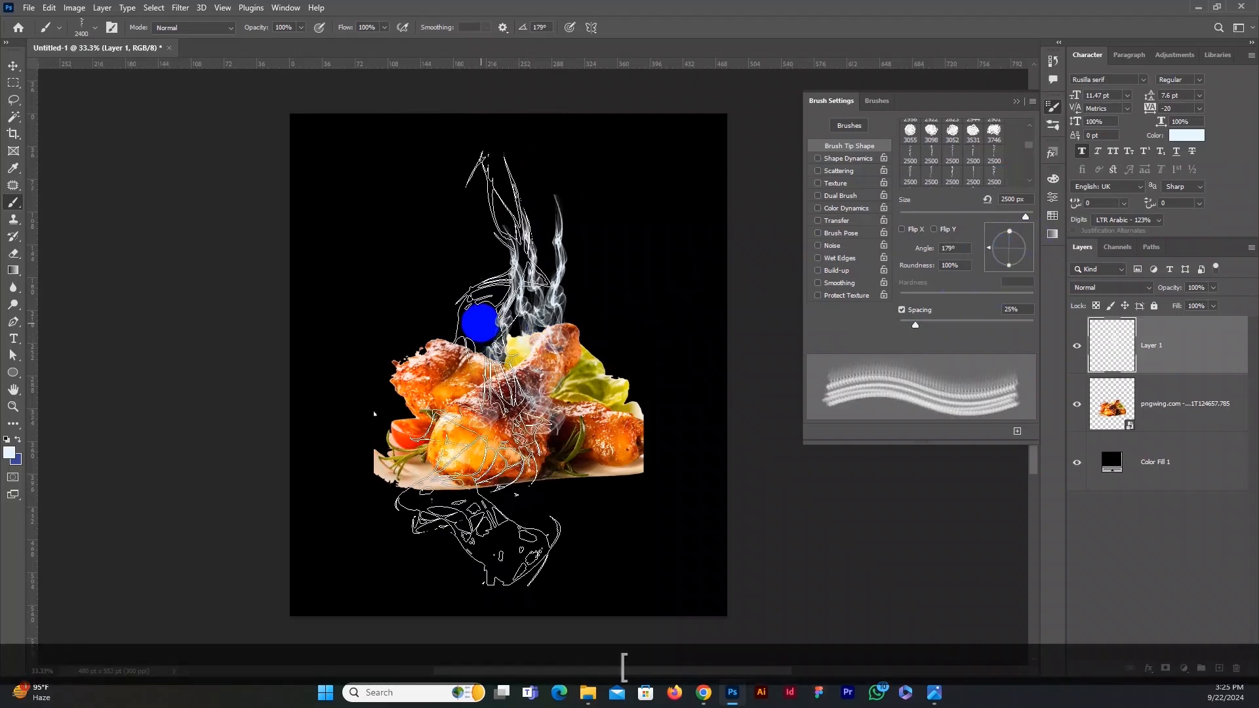
key("bracketleft")
key("bracketleft")
key("bracketleft")
key("bracketleft")
key("bracketleft")
key("bracketleft")
key("bracketleft")
key("bracketleft")
key("bracketleft")
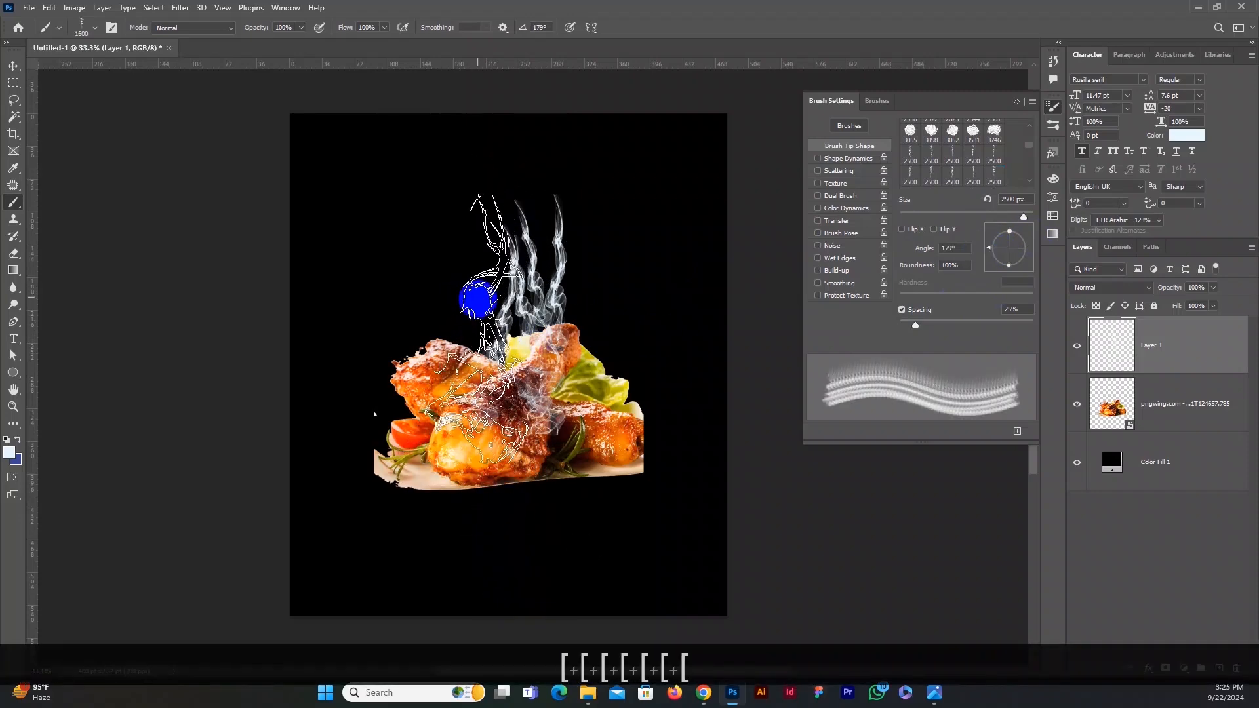
left_click(478, 300)
left_click(566, 299)
left_click(525, 249)
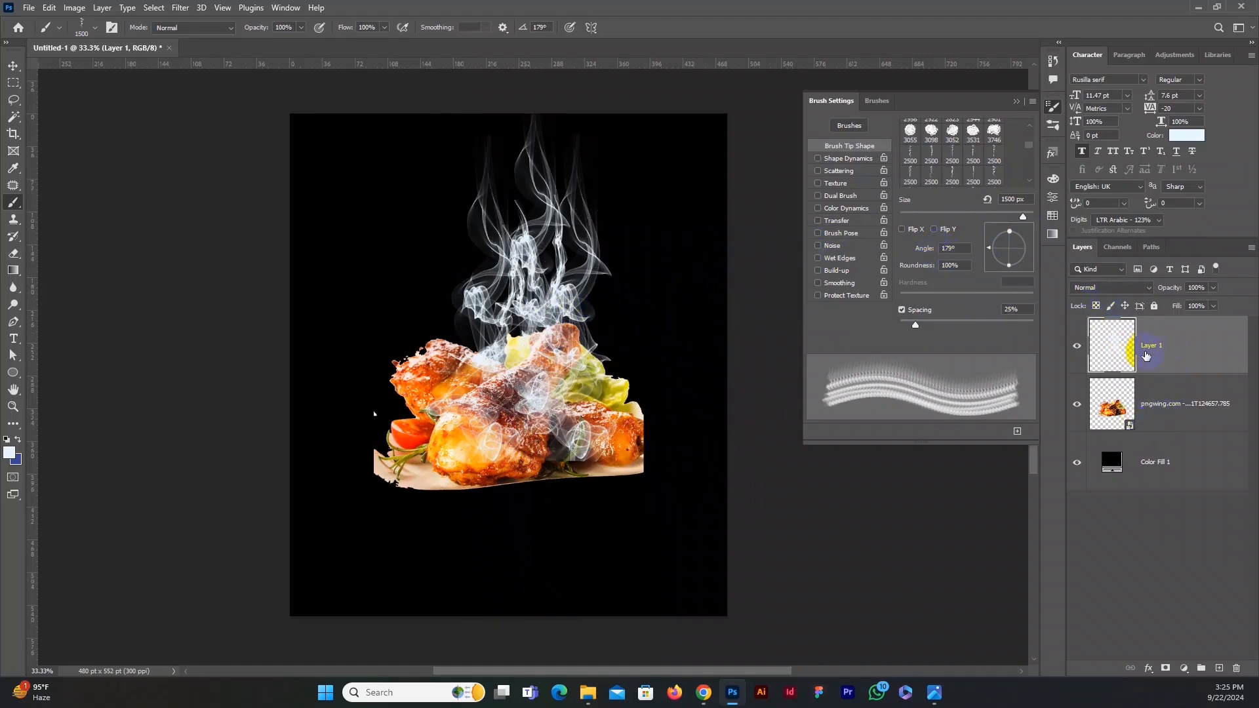
Step: Add a layer mask to Layer 1 and paint black with a 1100 px Soft Round brush to hide the smoke over the chicken
left_click(1167, 669)
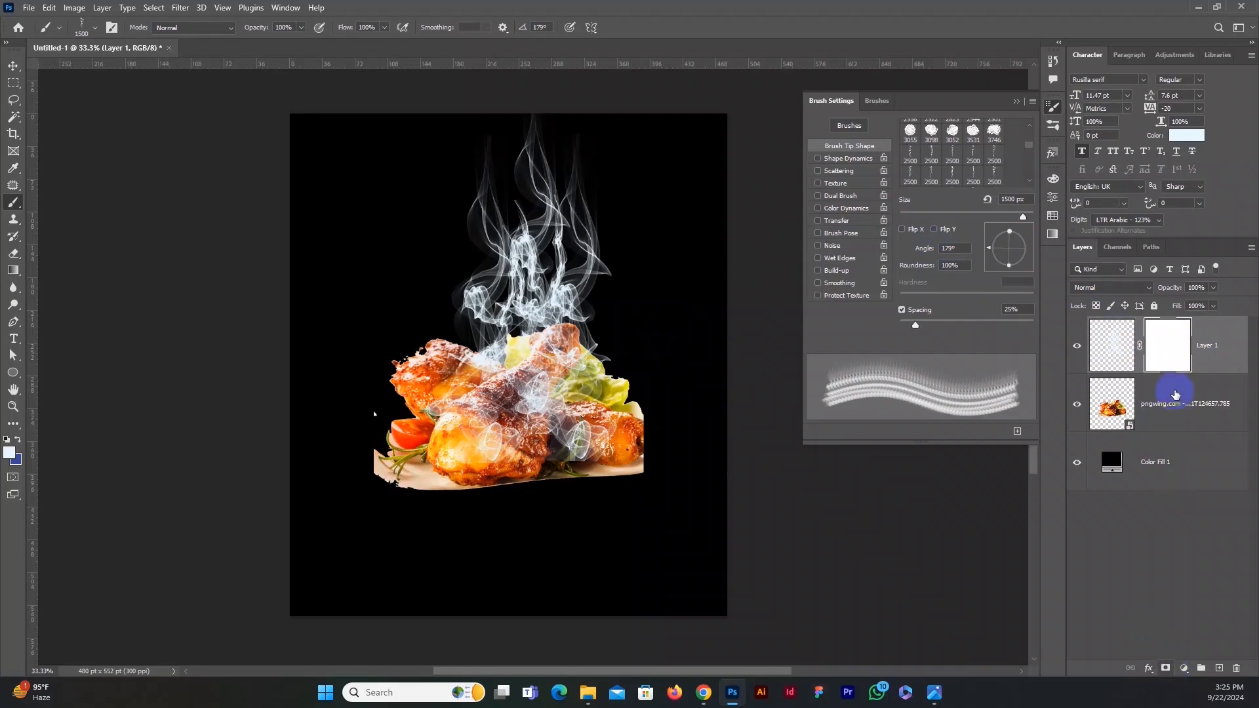
left_click(878, 100)
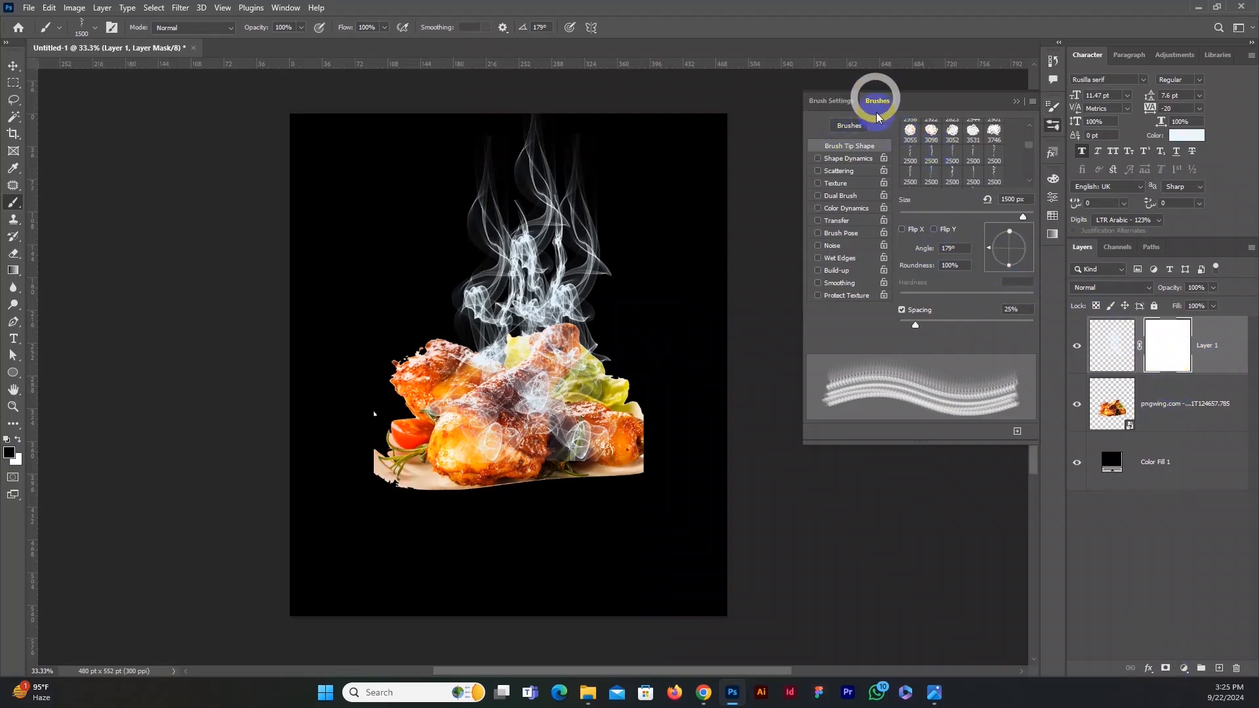
mouse_move(1038, 292)
left_mouse_down()
mouse_move(1039, 197)
mouse_move(872, 202)
left_mouse_up()
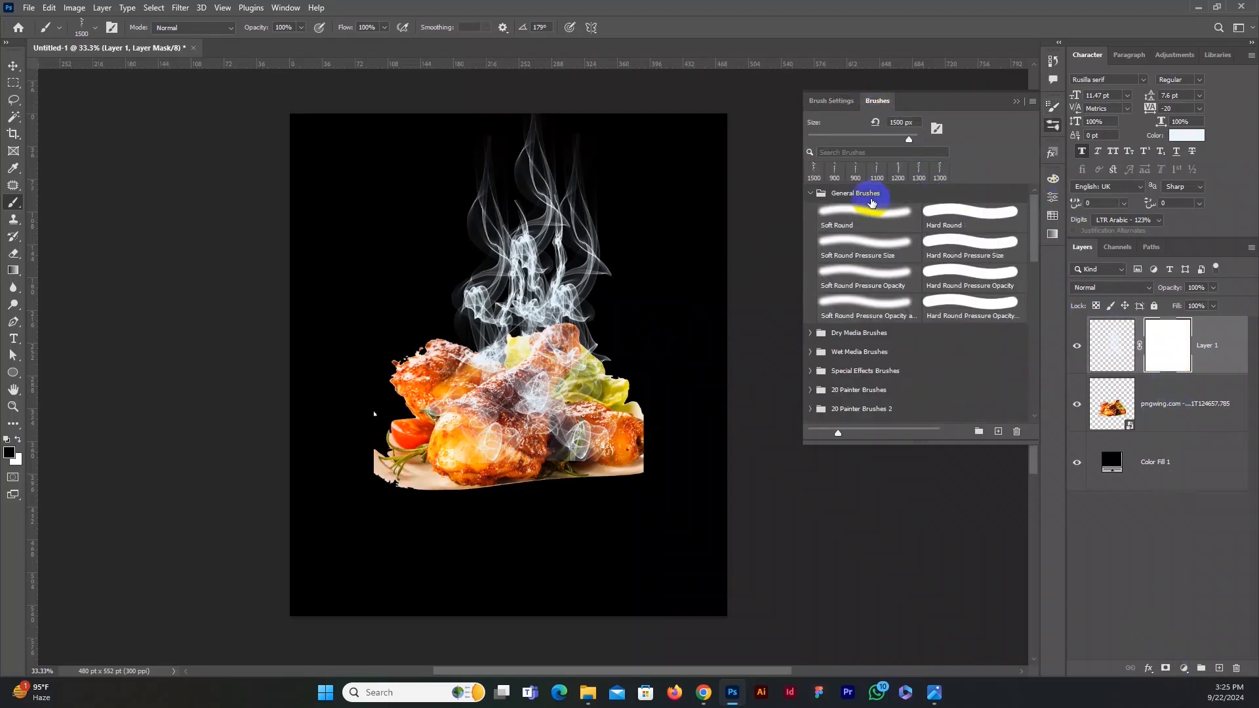
key("bracketleft")
key("bracketleft")
key("bracketleft")
key("bracketleft")
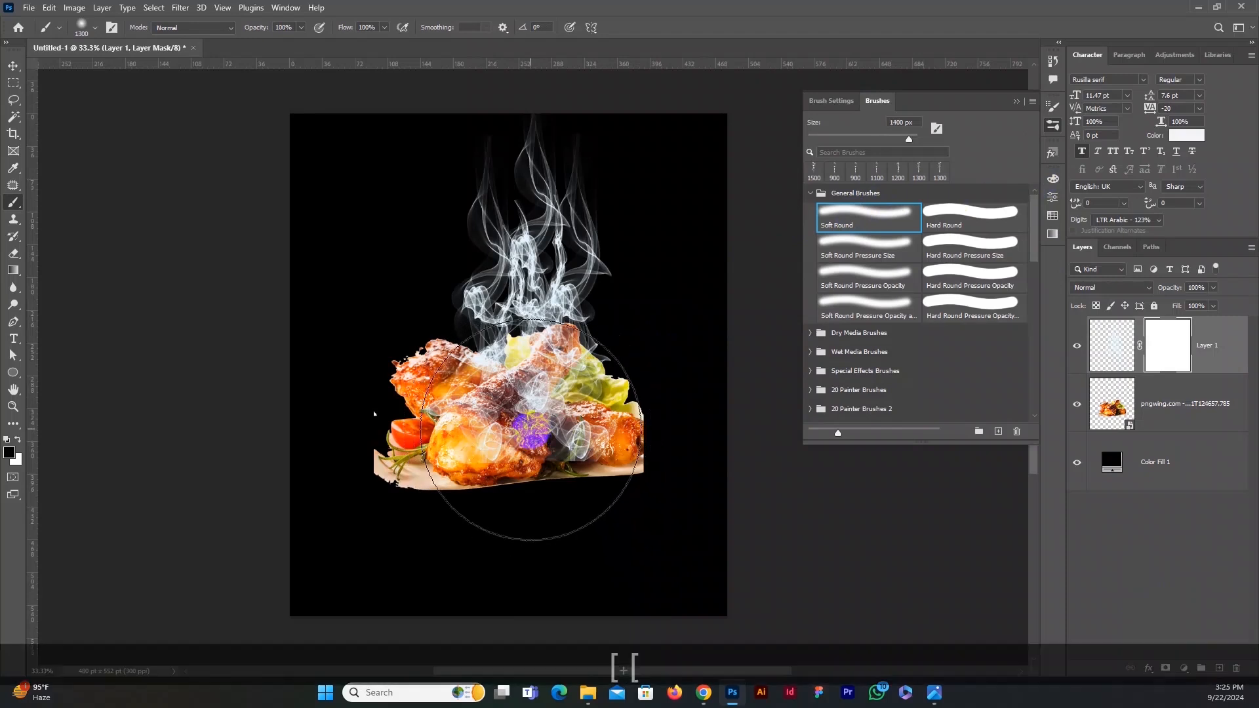
left_click(524, 403)
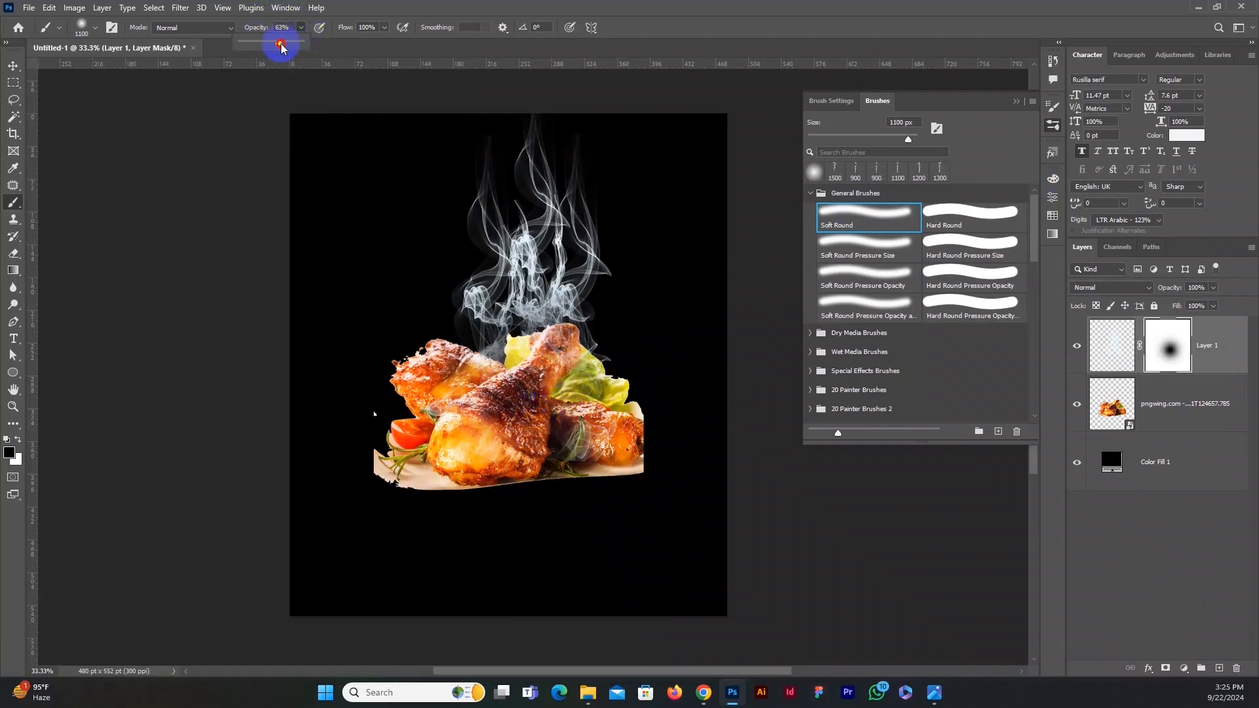
Step: Lower the brush opacity to 22%, fade the smoke just above the chicken on the mask, and return to the Move tool
left_click(530, 281)
left_click(529, 285)
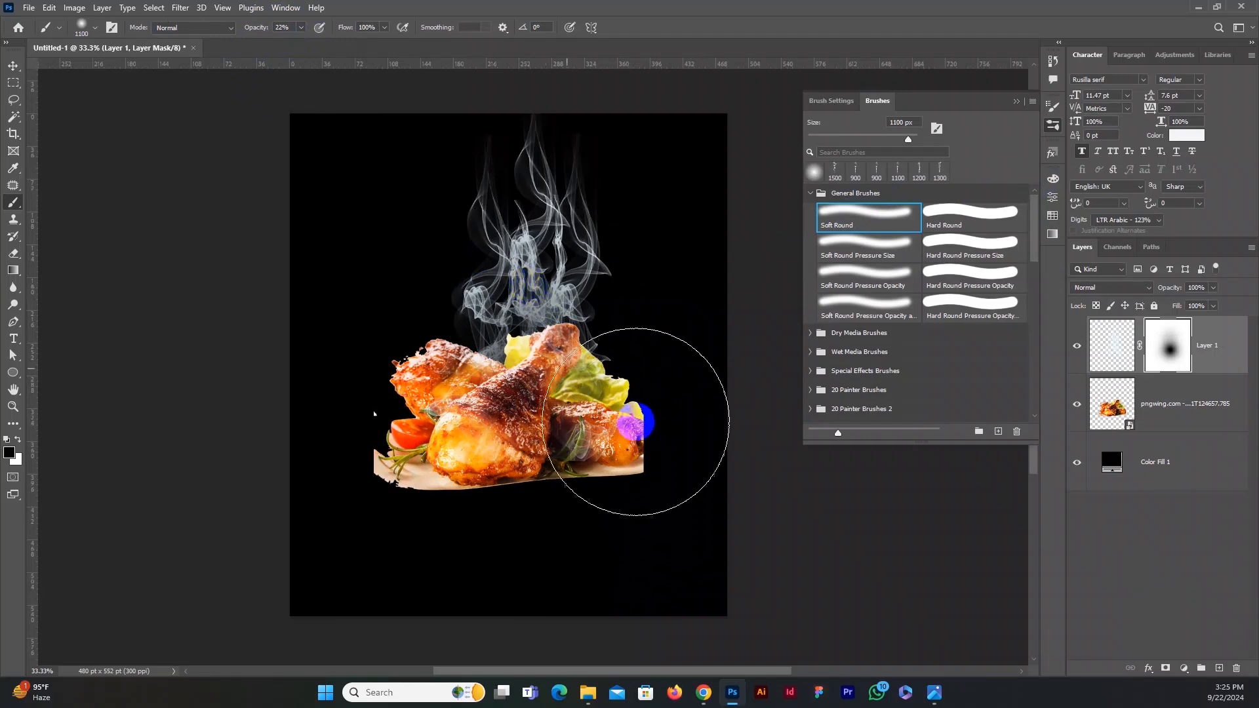
left_click(14, 67)
left_click(1015, 103)
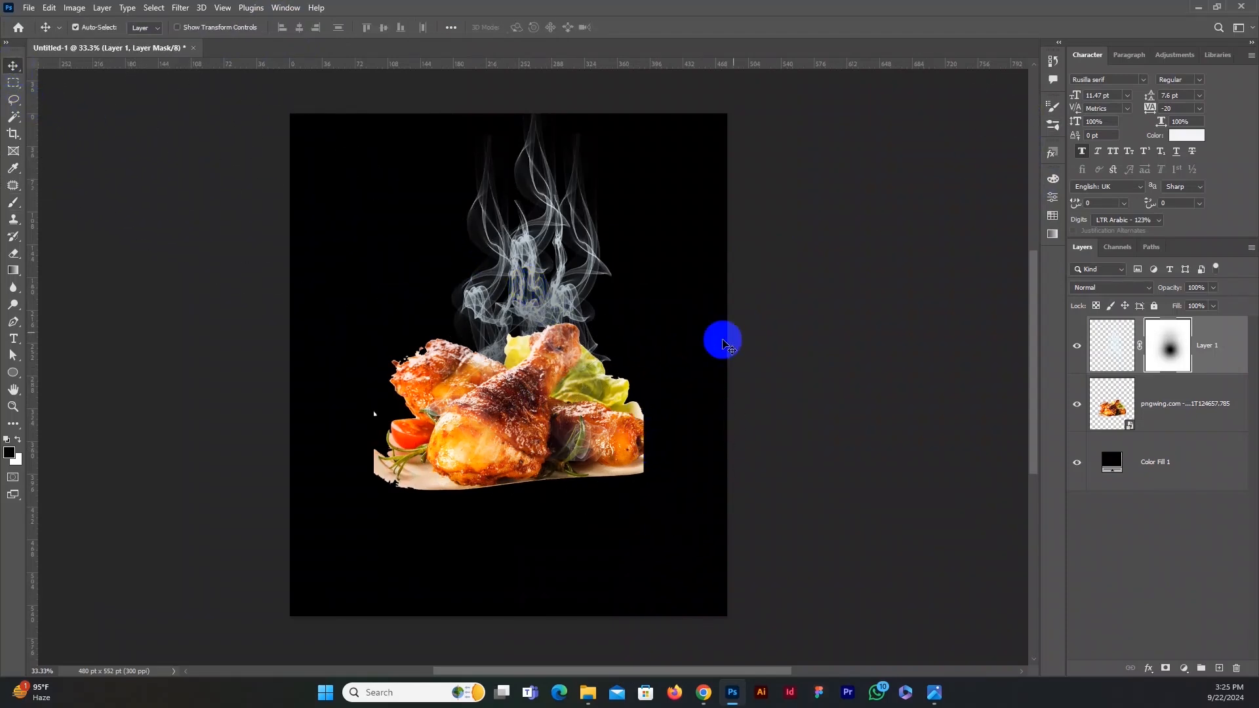
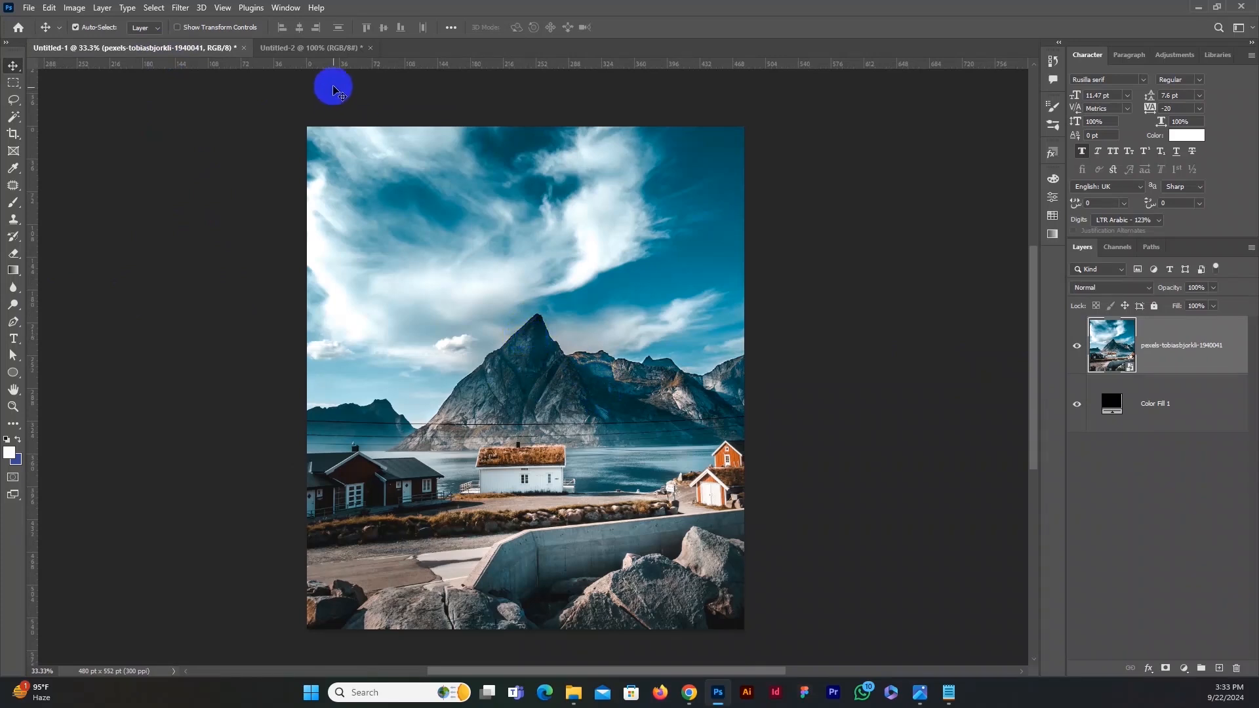
Step: Switch to the Untitled-2 document and place the grey cloud image on its white background
left_click(308, 48)
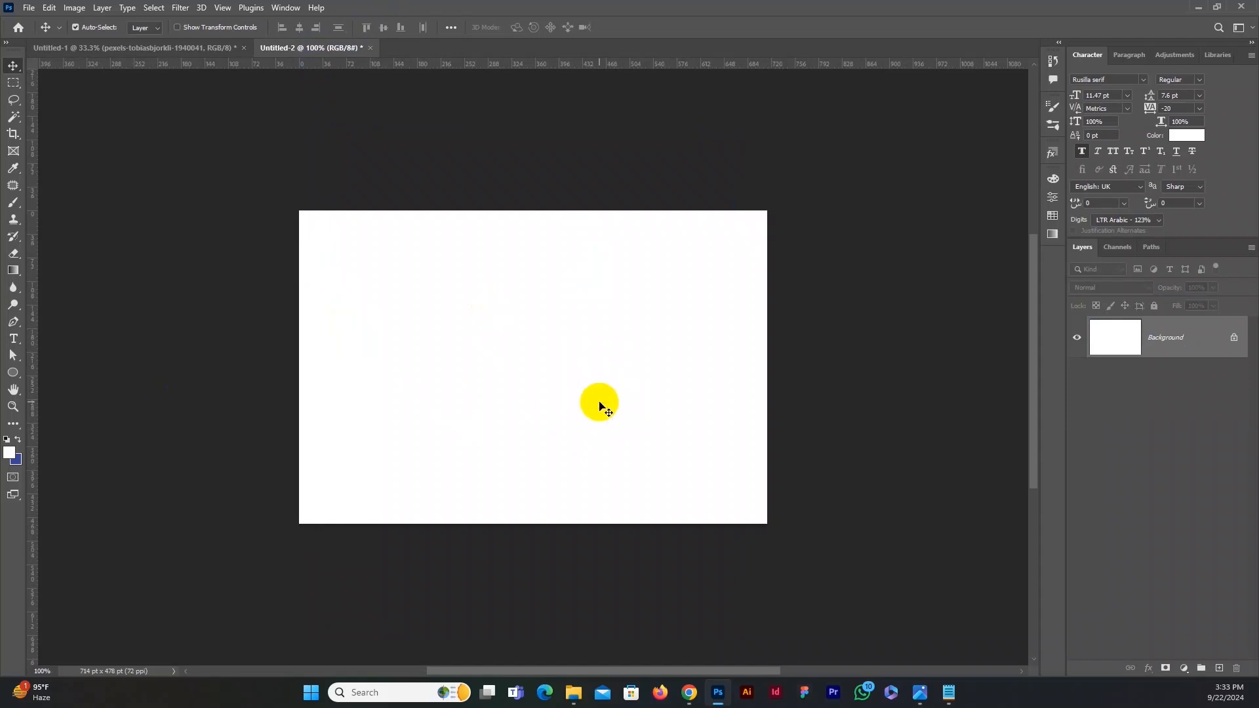
key("ctrl+t")
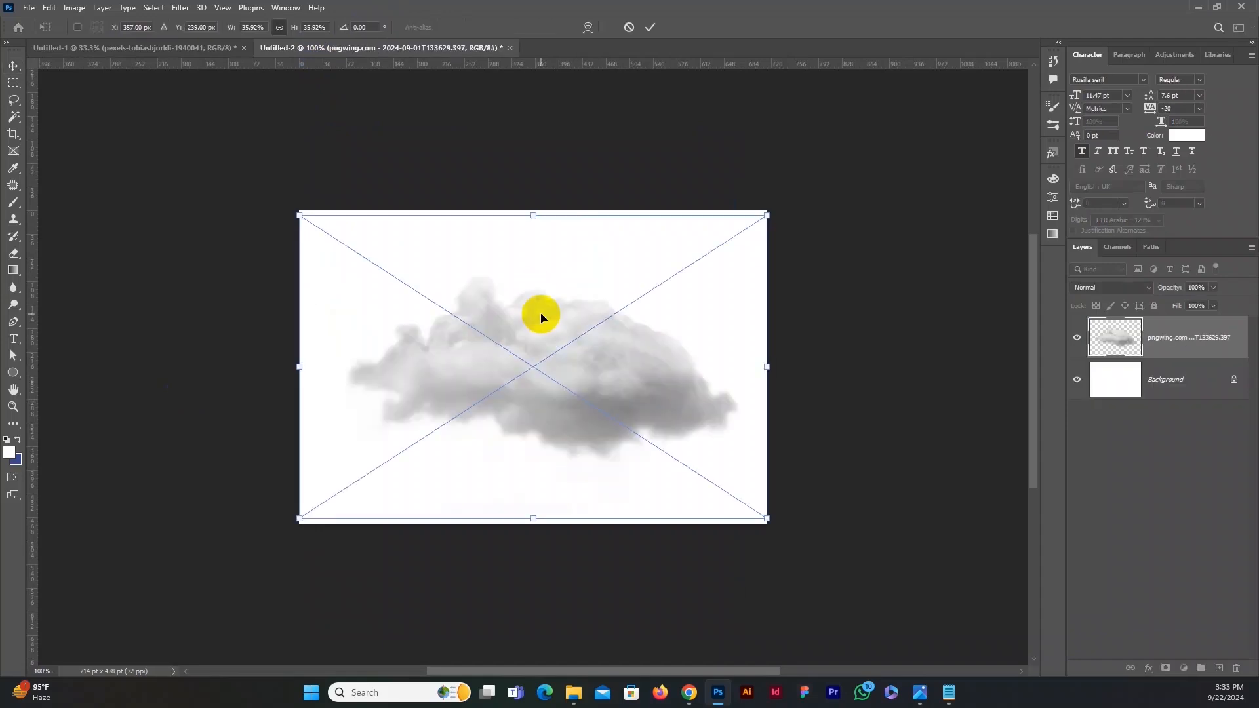
key("Return")
Step: Define the cloud image as a new brush preset with the suggested name and activate the Brush tool
left_click(51, 8)
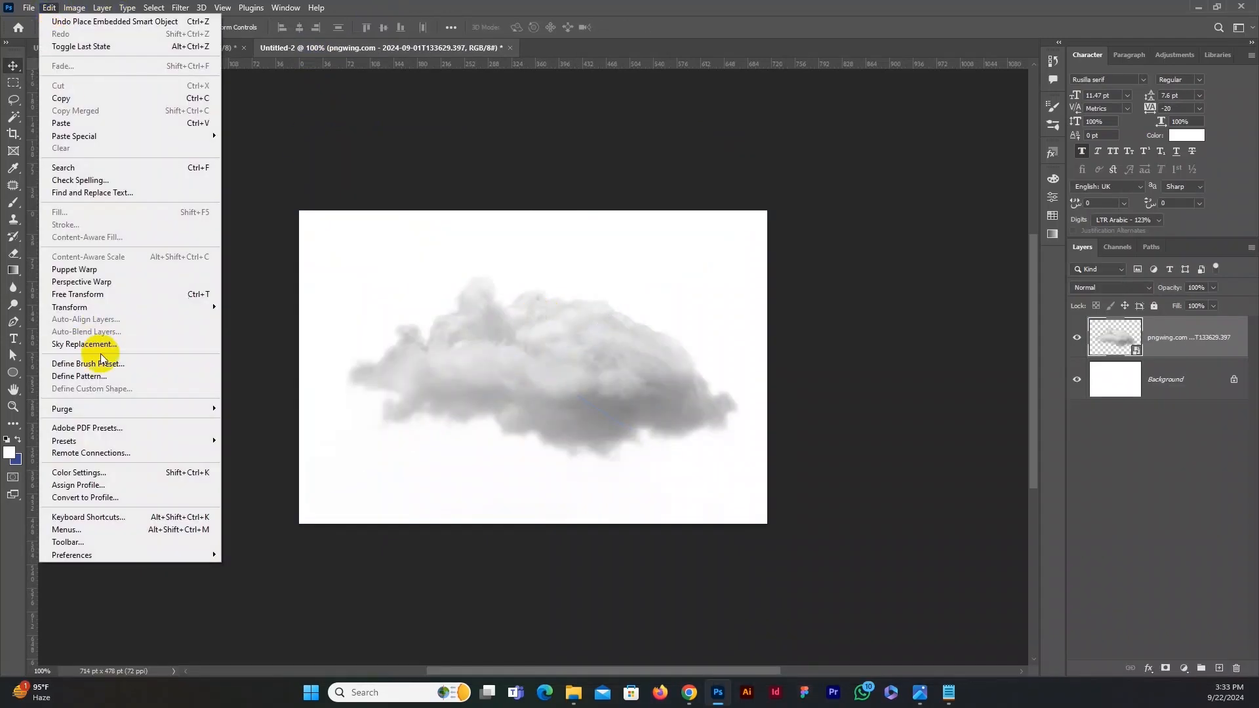
left_click(95, 365)
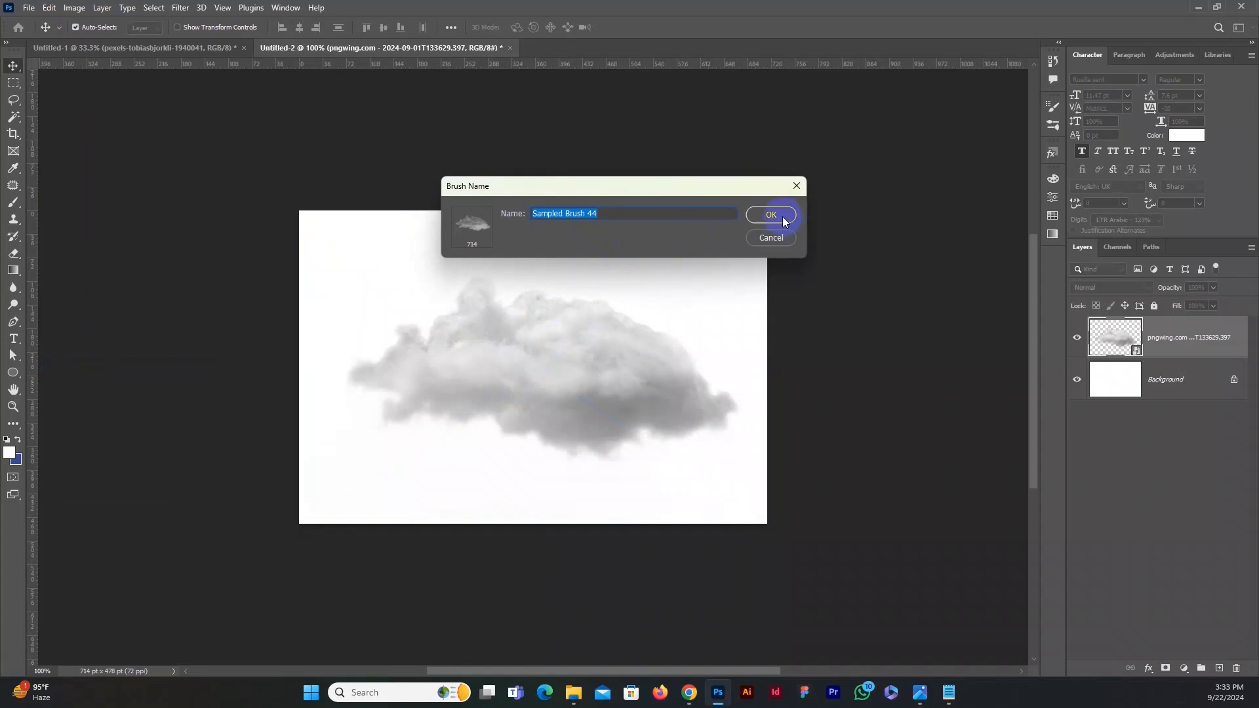
left_click(771, 215)
key("b")
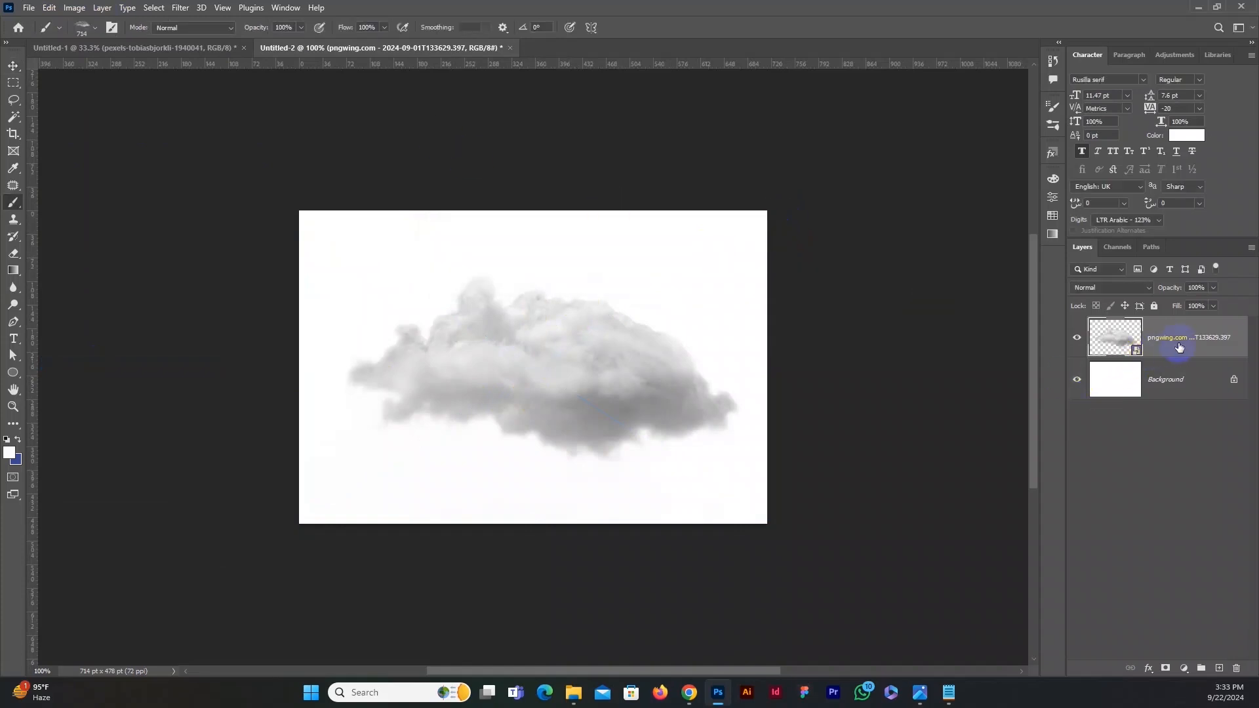
Step: In Untitled-1, add an empty layer above the mountain photo and ready the cloud brush with a white foreground colour
left_click(185, 50)
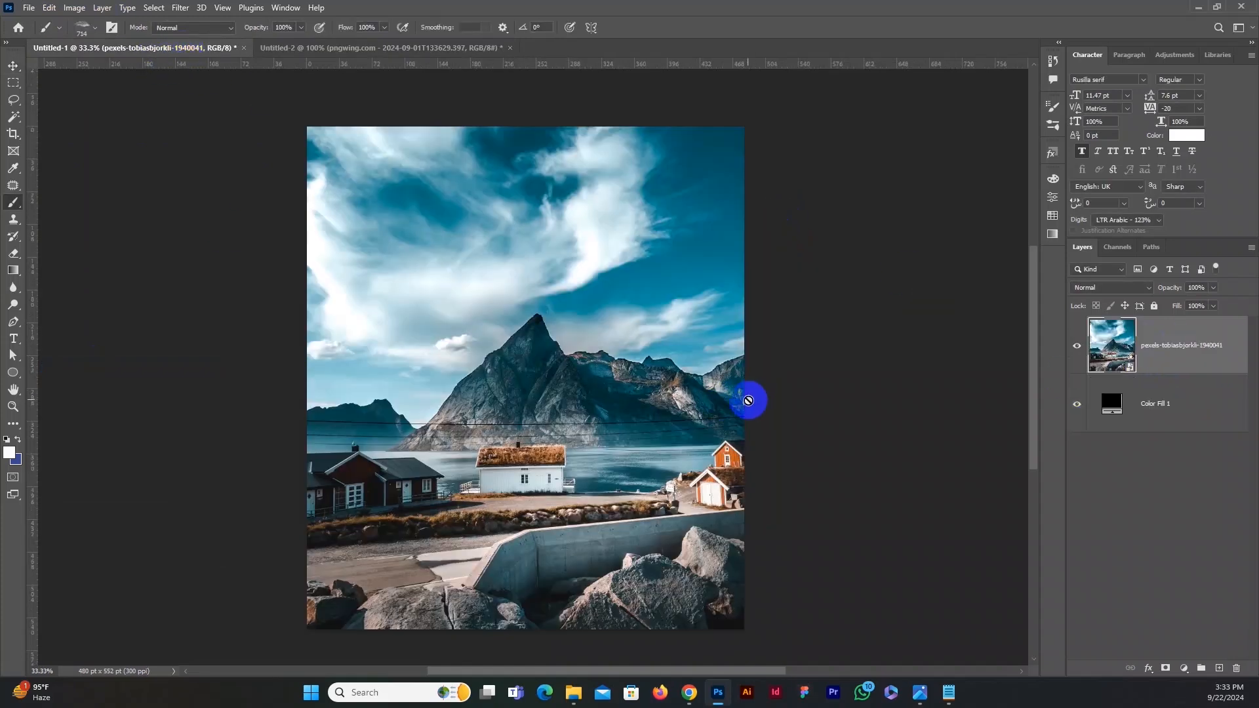
left_click(1219, 667)
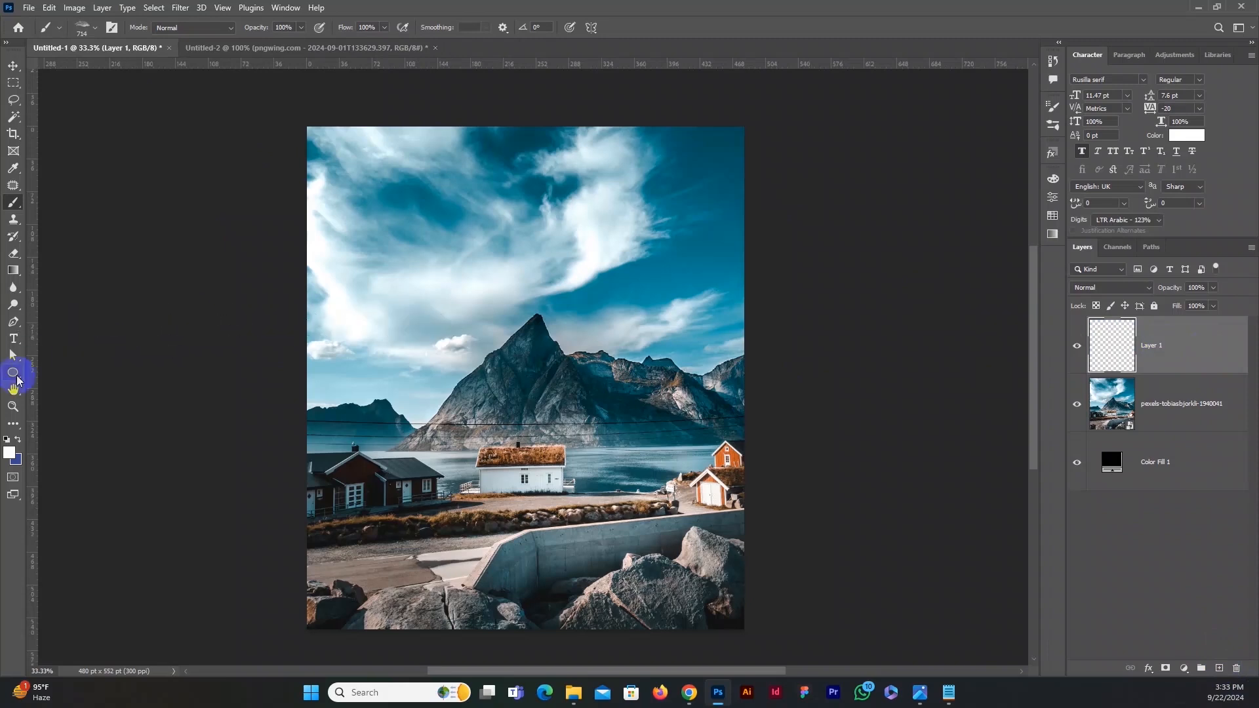
left_click(9, 452)
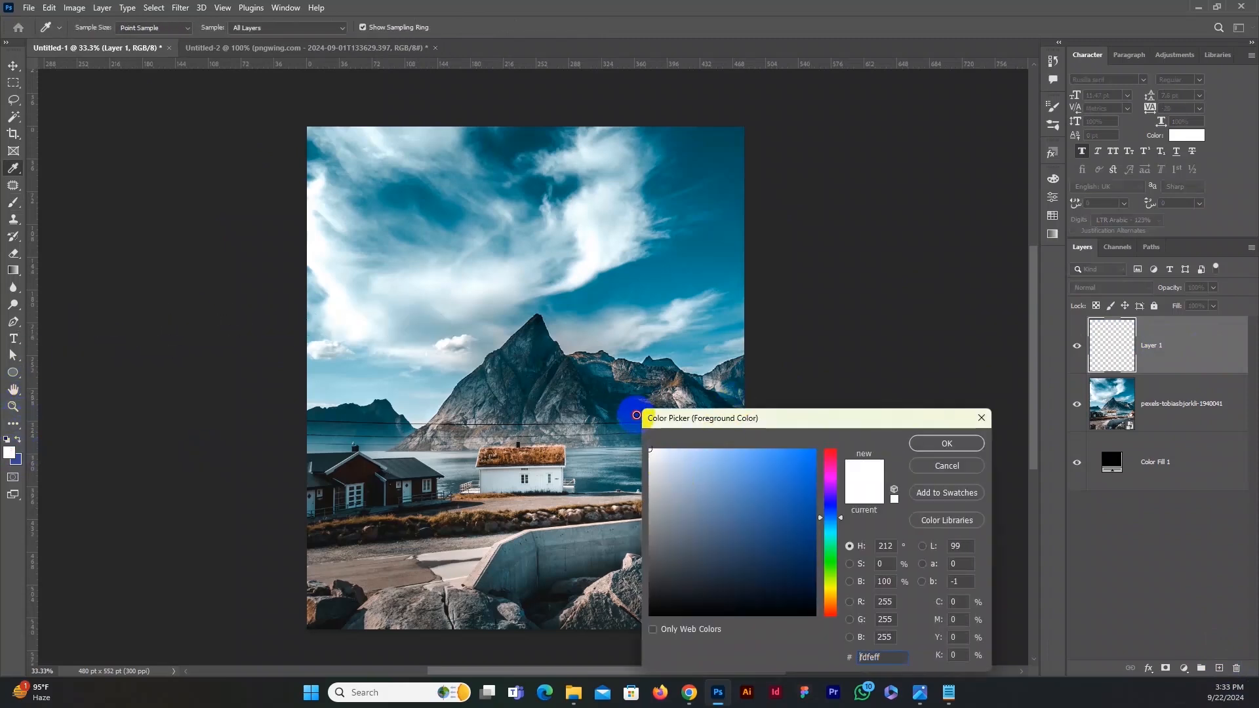
left_click(947, 444)
key("b")
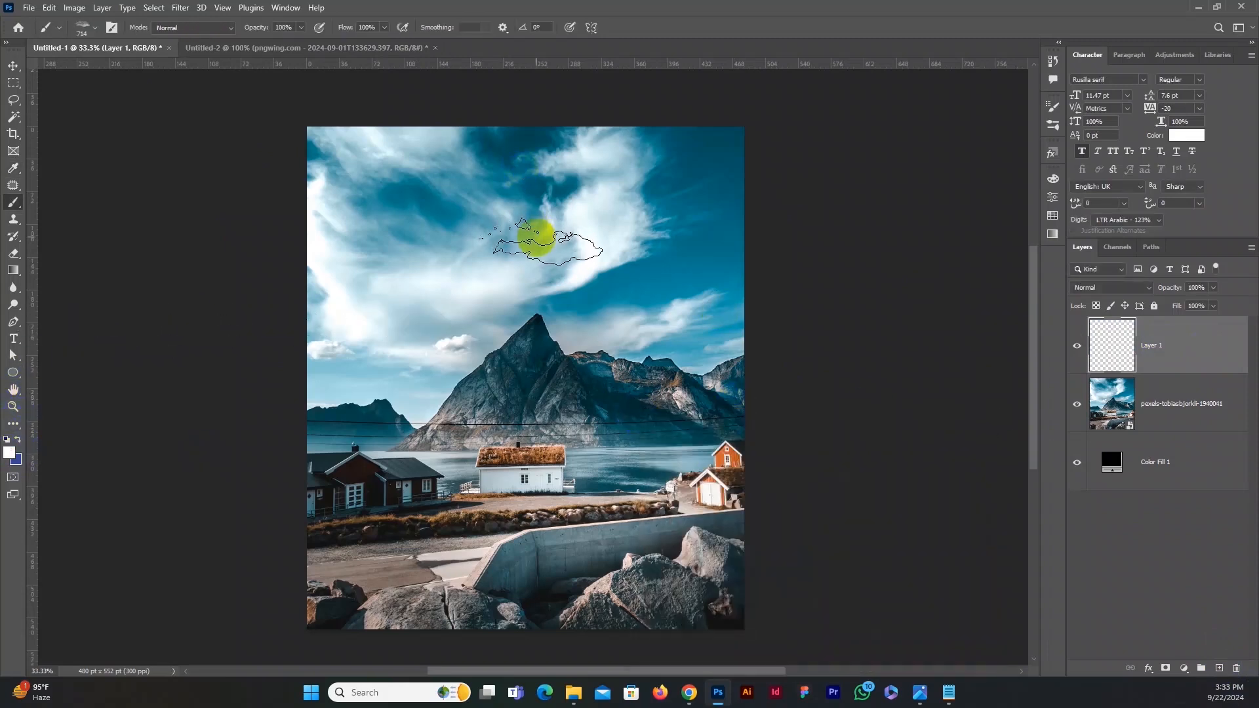
Step: Enlarge the cloud brush to 1500 px and stamp white clouds over the mountain peak, its ridge and the sky
key("bracketright")
key("bracketright")
key("bracketright")
key("bracketright")
key("bracketright")
key("bracketright")
key("bracketright")
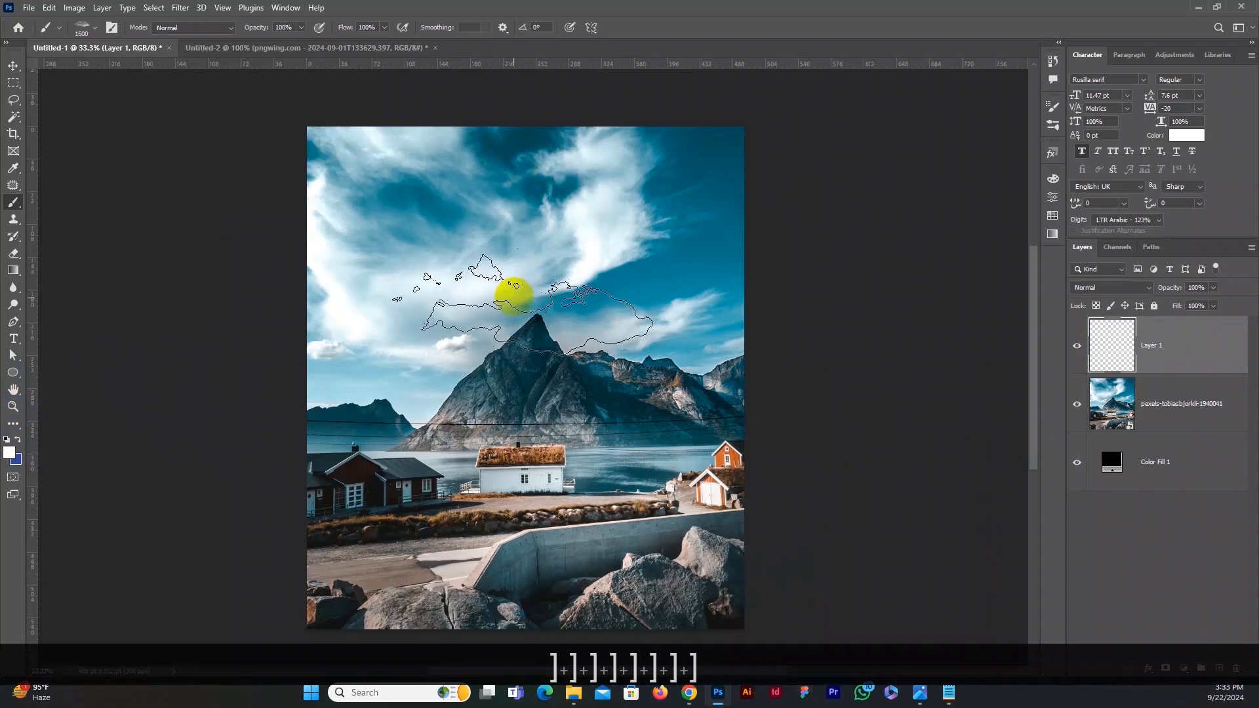
left_click(493, 336)
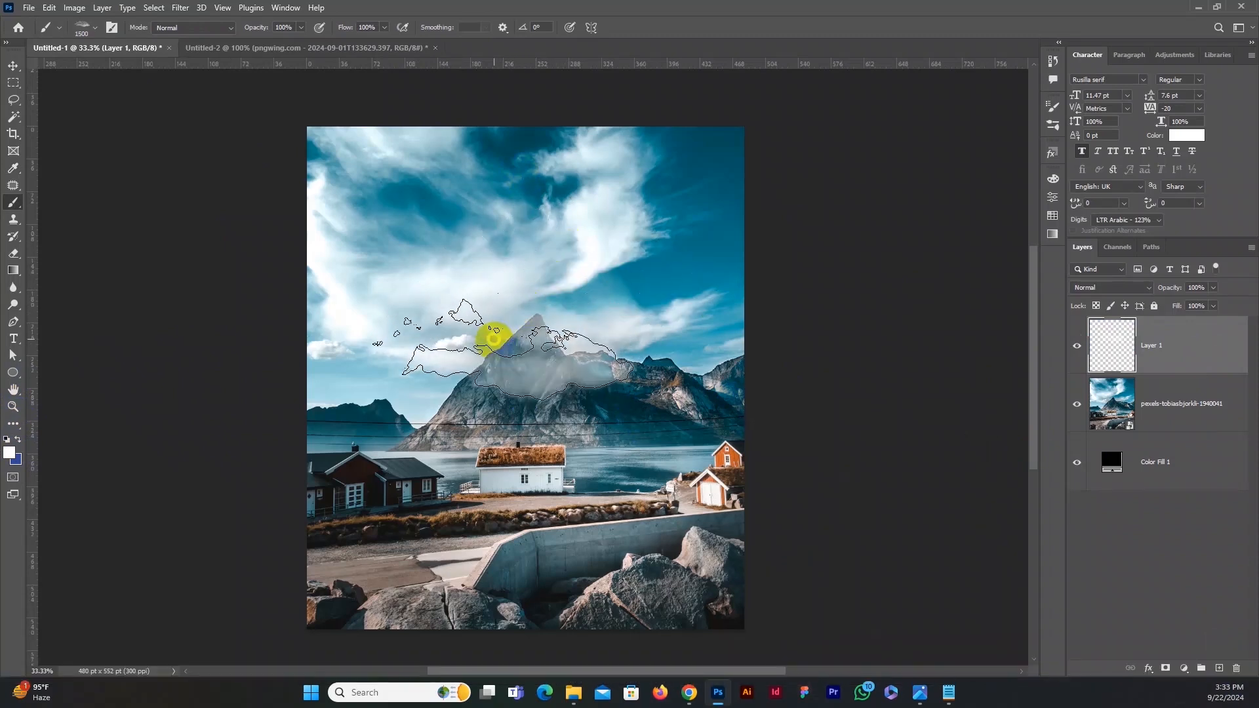
left_click(598, 321)
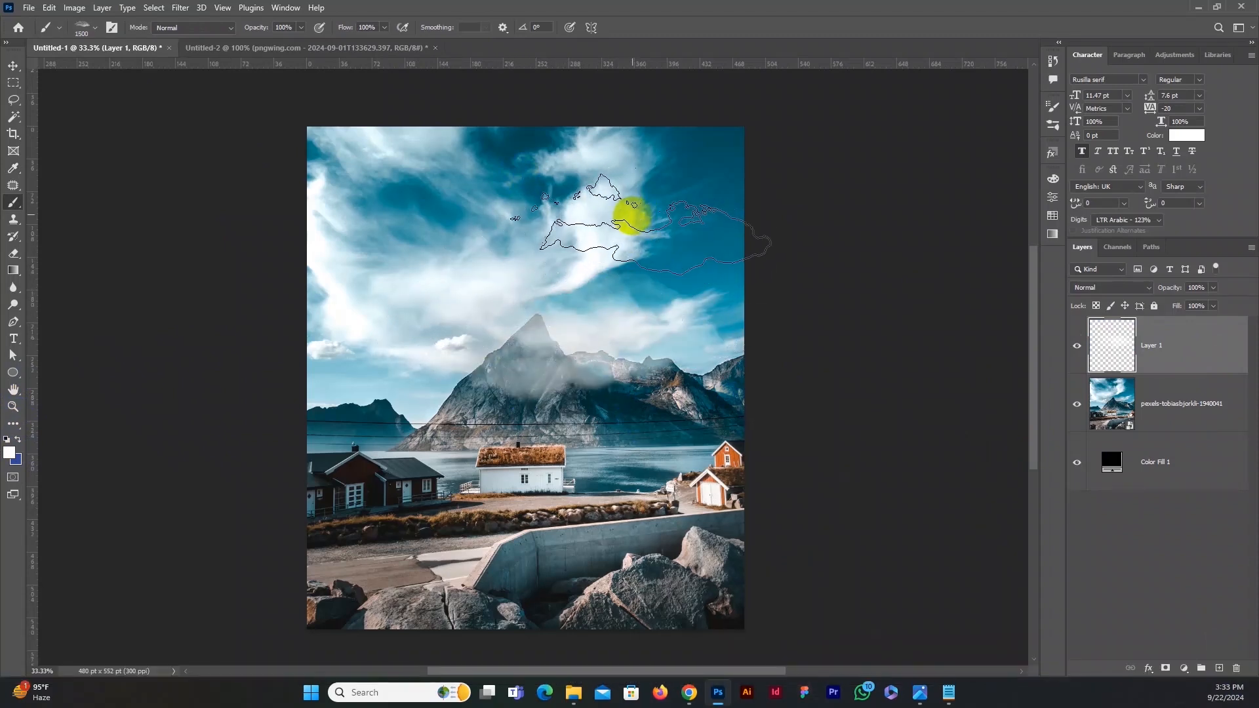
left_click(618, 241)
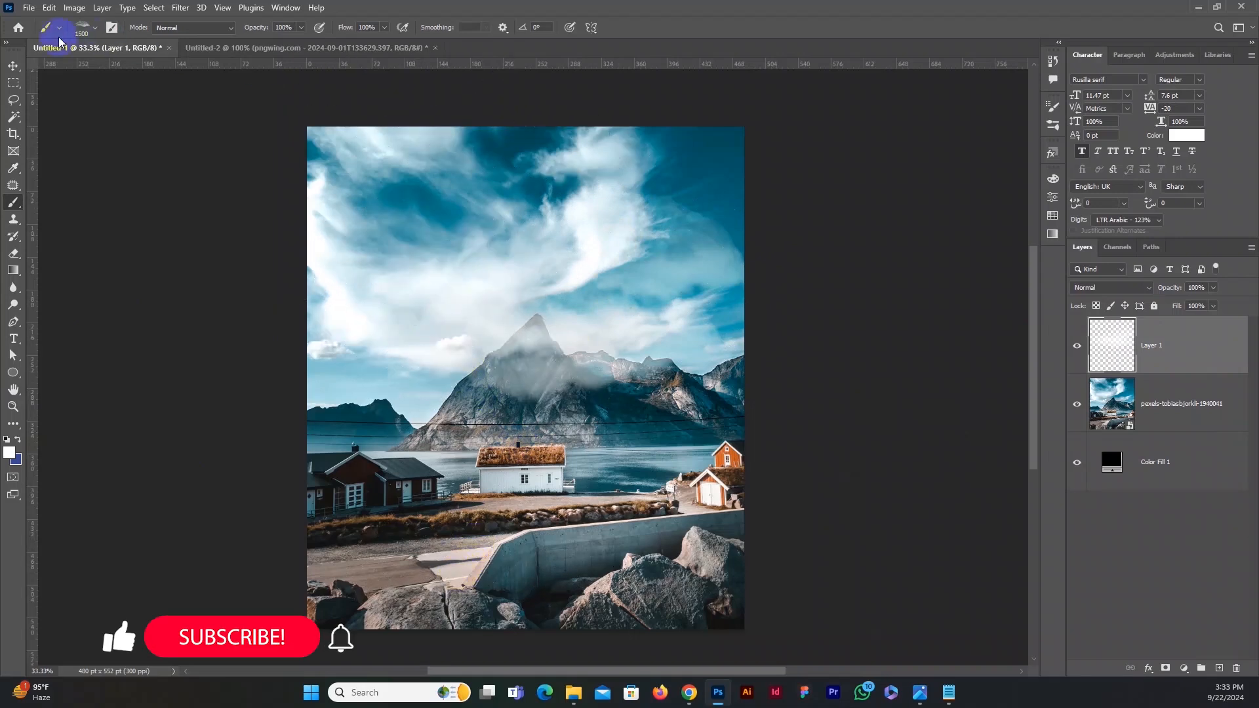
Step: Replace the painted cloud layer with a new empty layer above the mountain photo, using the Linear Dodge (Add) blend mode
left_click(13, 66)
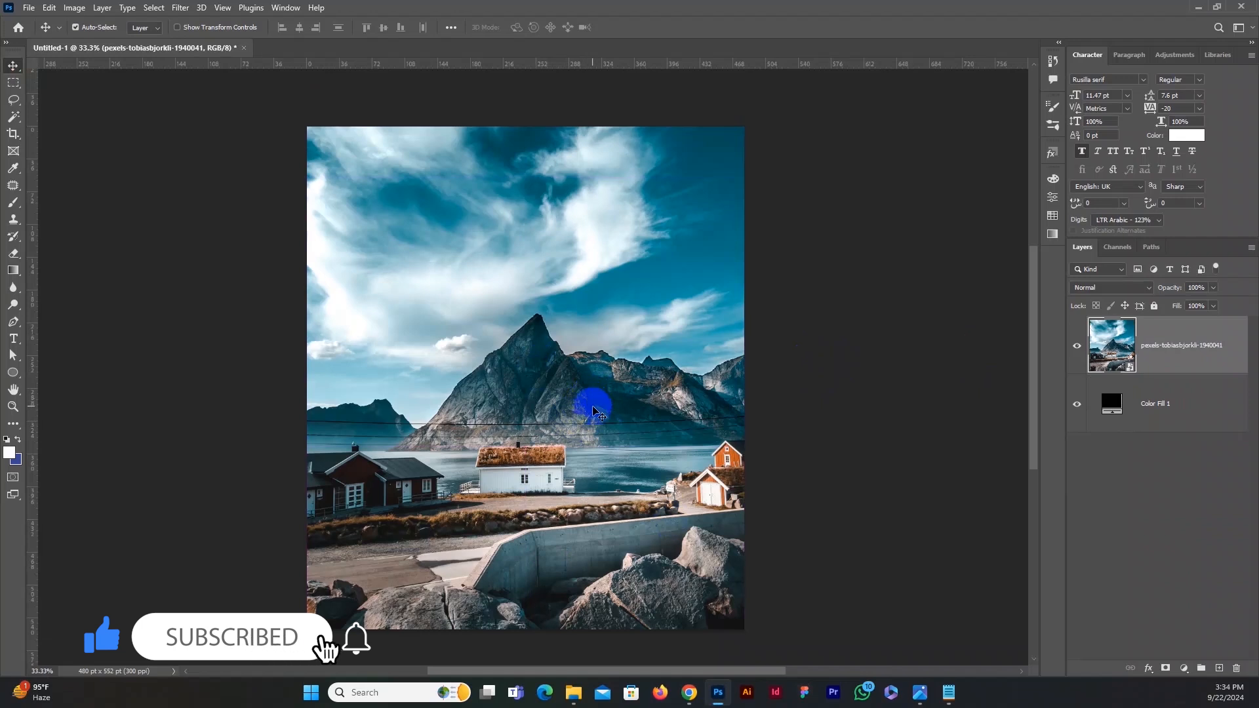
left_click(1219, 667)
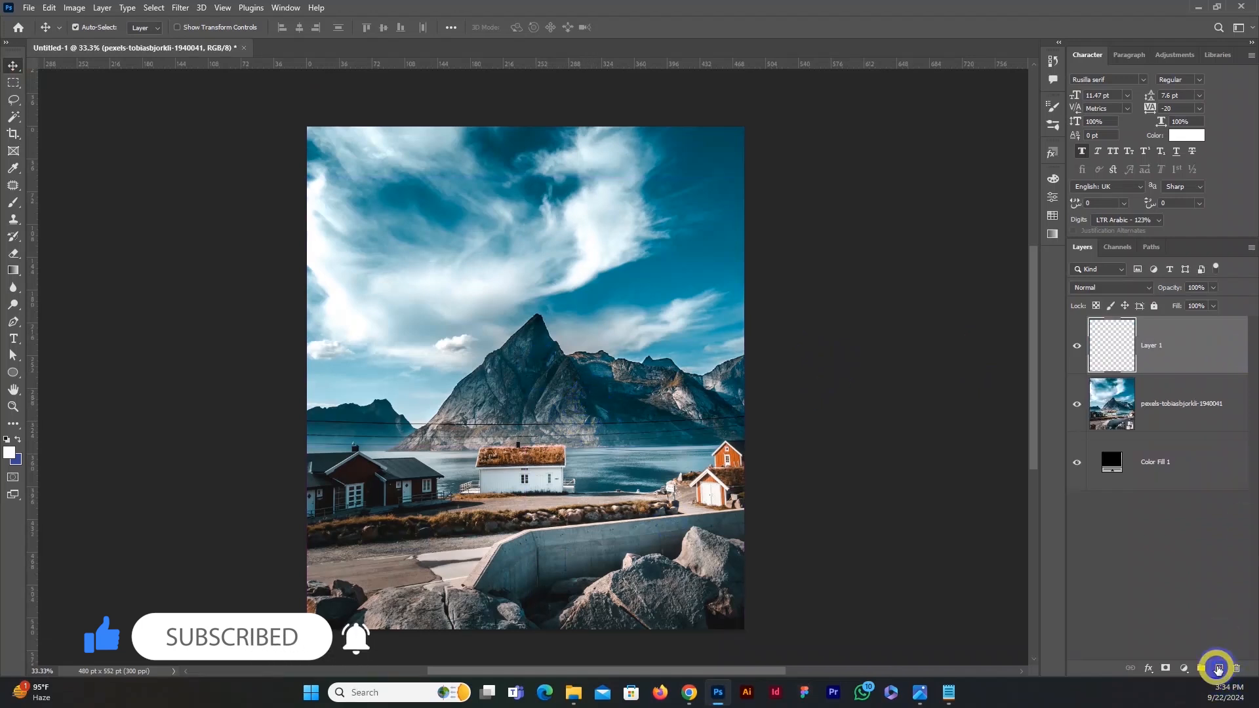
left_click(1121, 295)
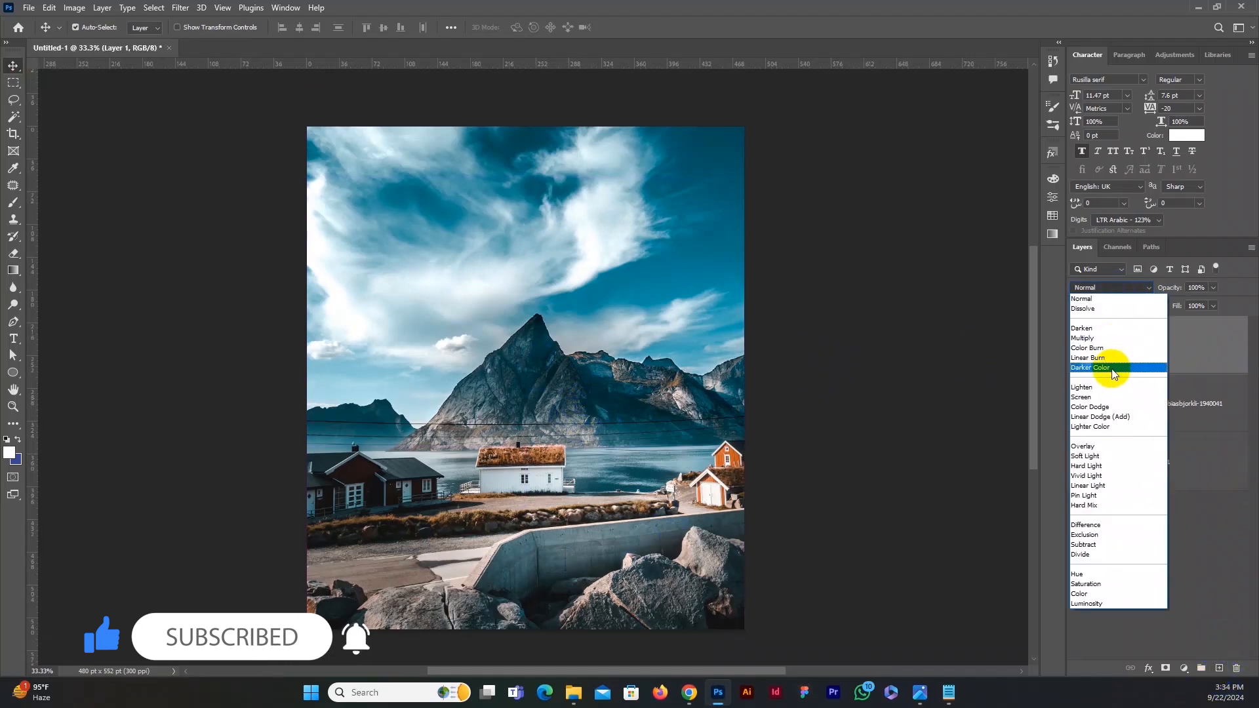
left_click(1104, 411)
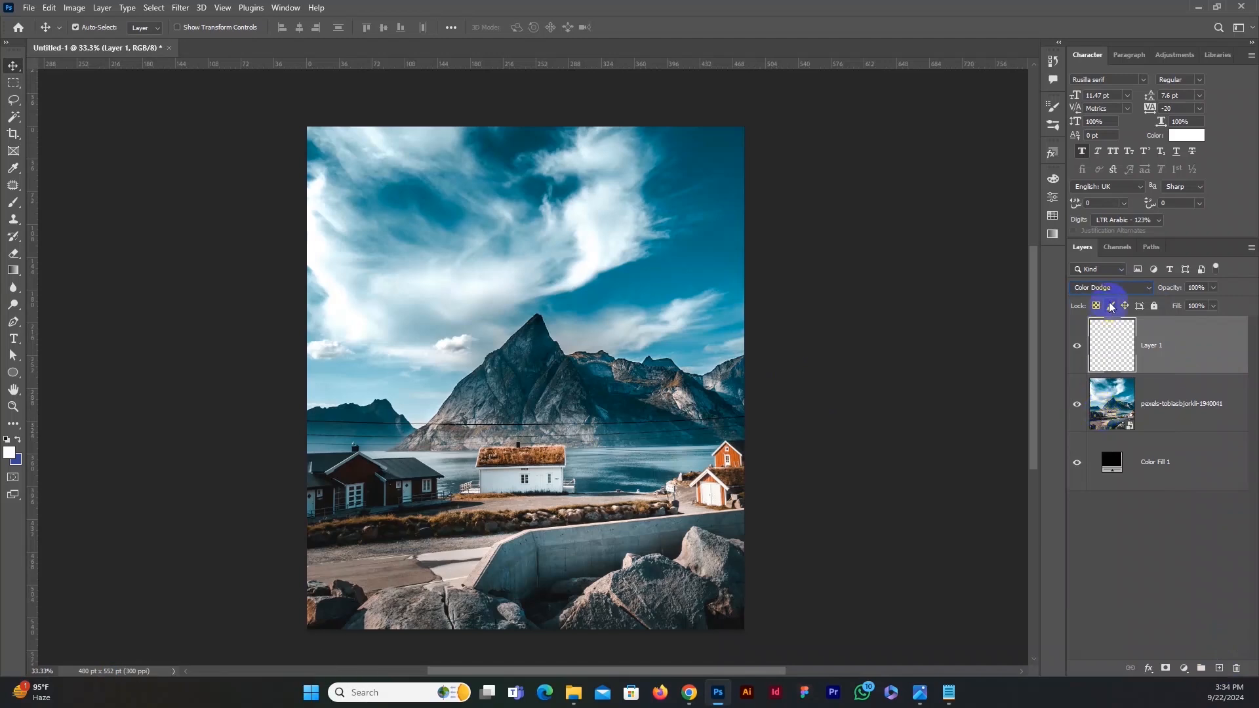
left_click(1110, 288)
left_click(1119, 418)
key("b")
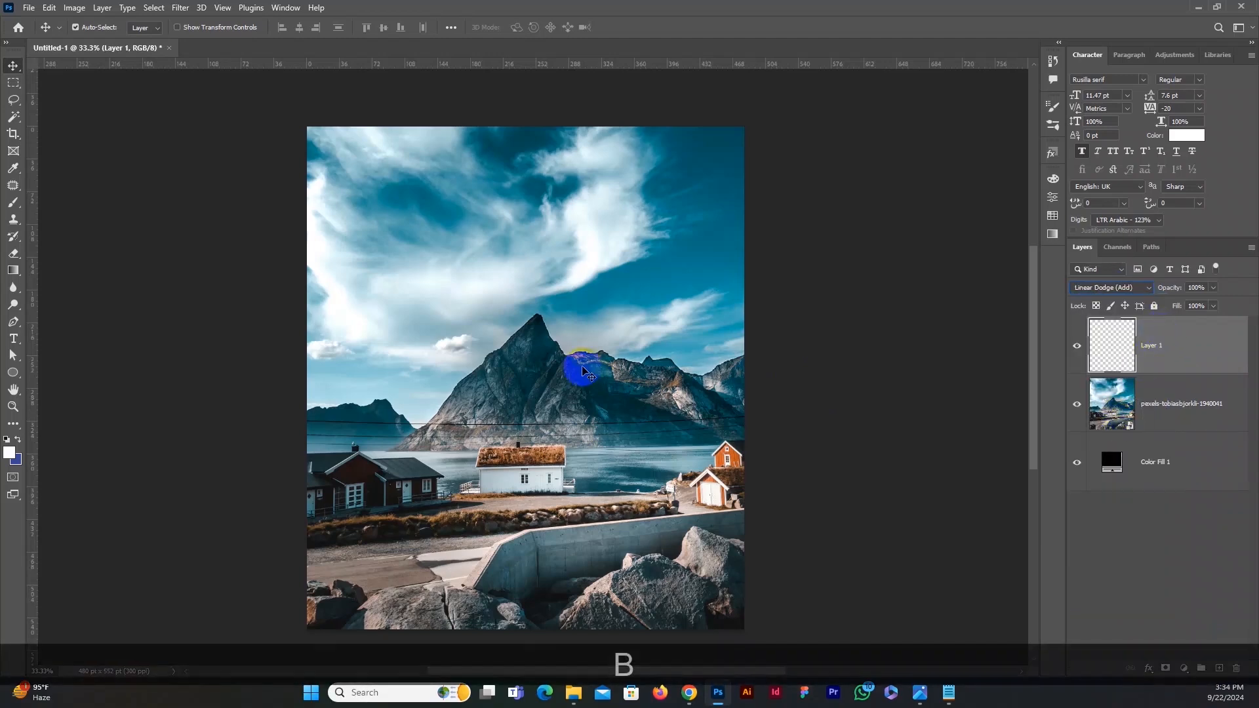
key("space")
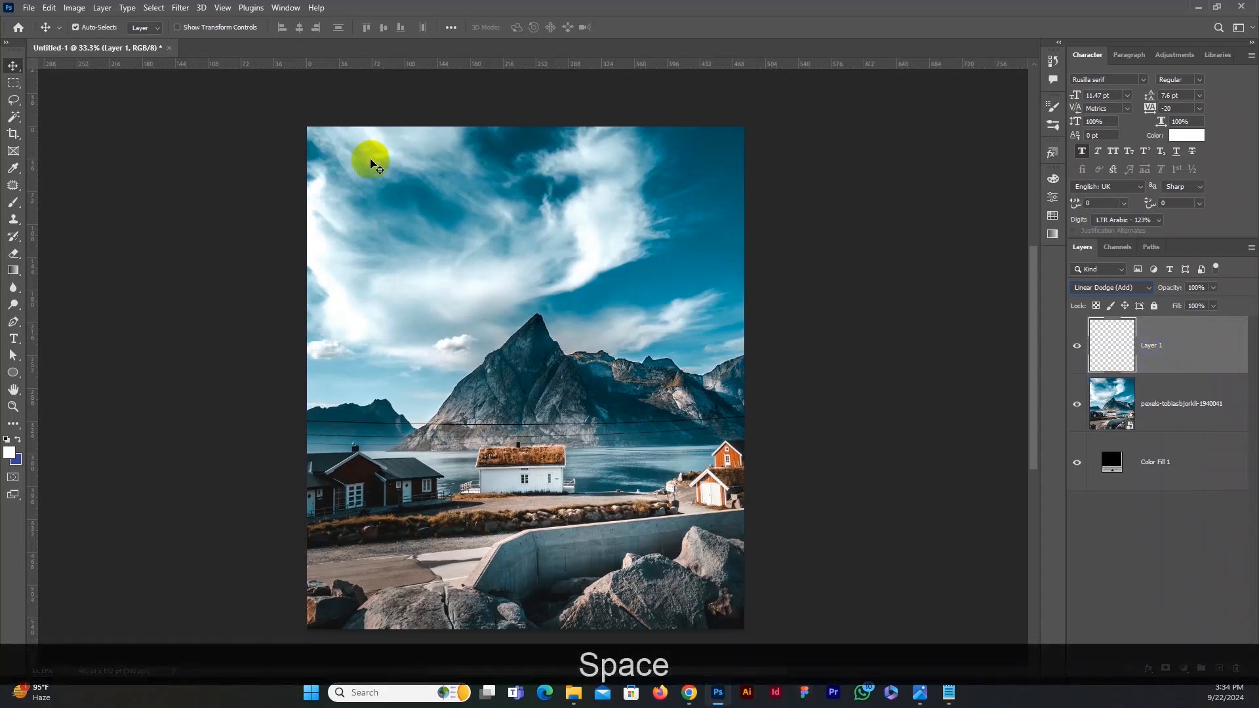
left_click(1195, 358)
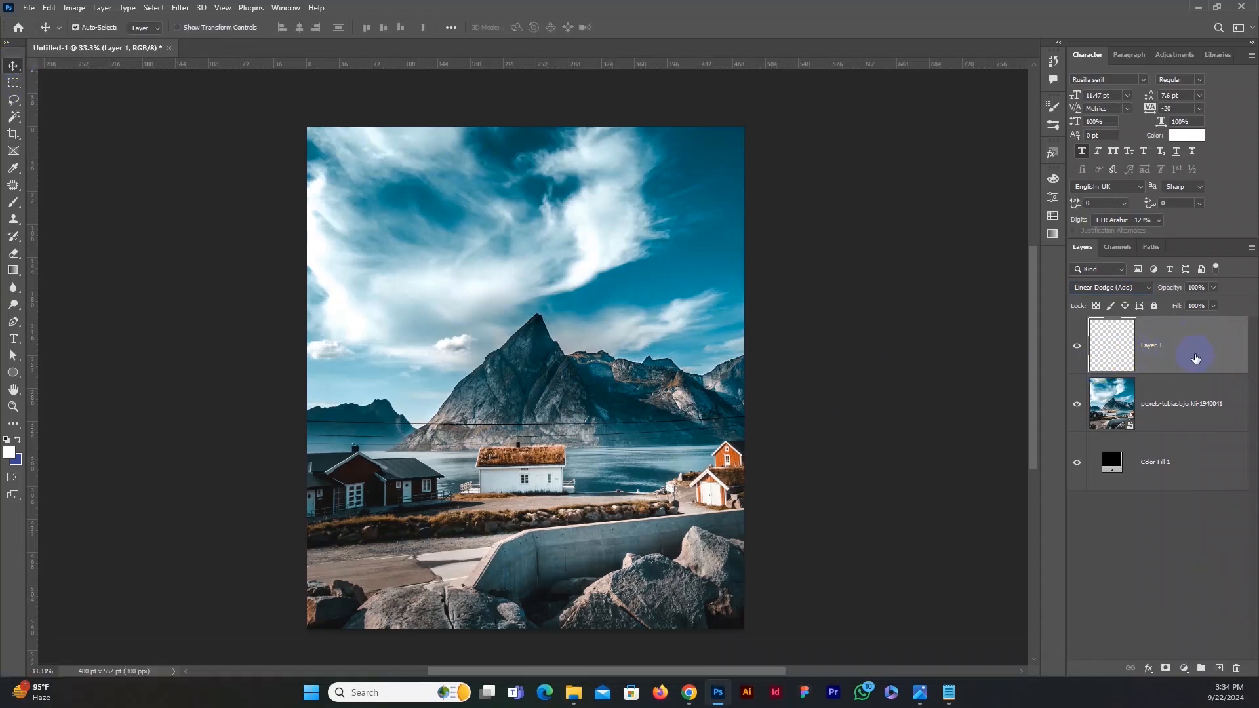
Step: Activate the Brush tool, undo the test cloud stamp and switch to a large soft round brush
key("b")
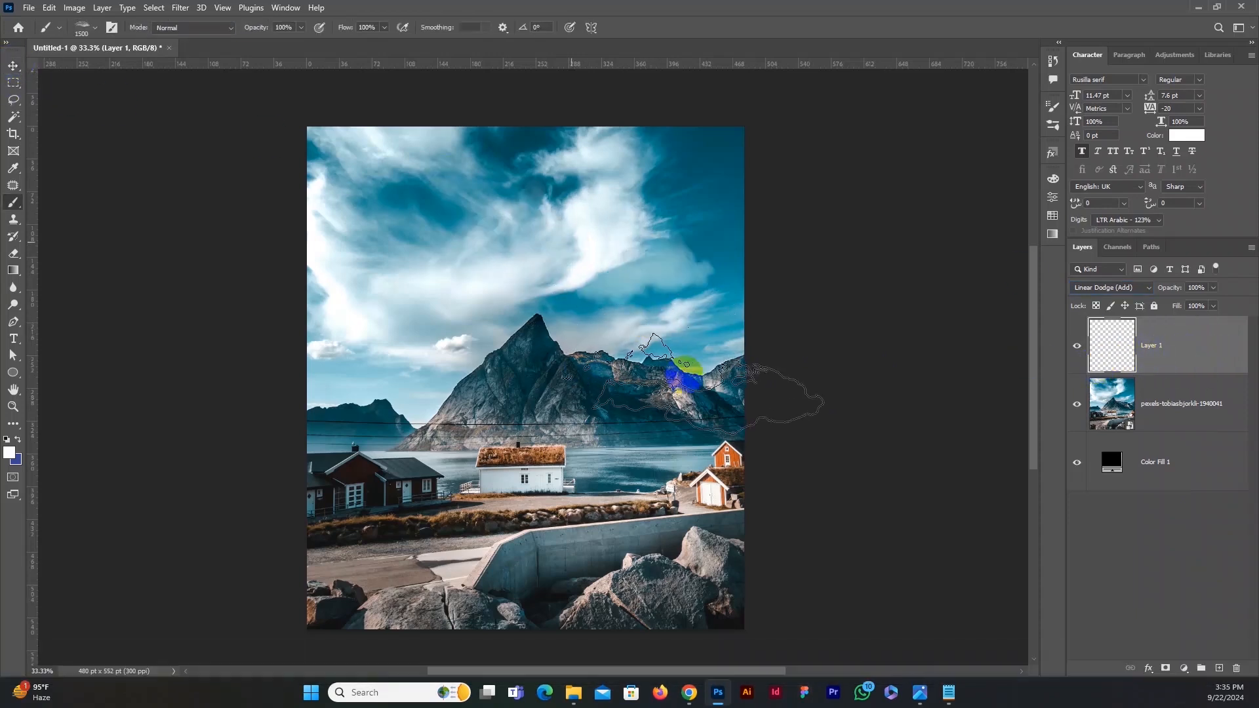
key("ctrl+z")
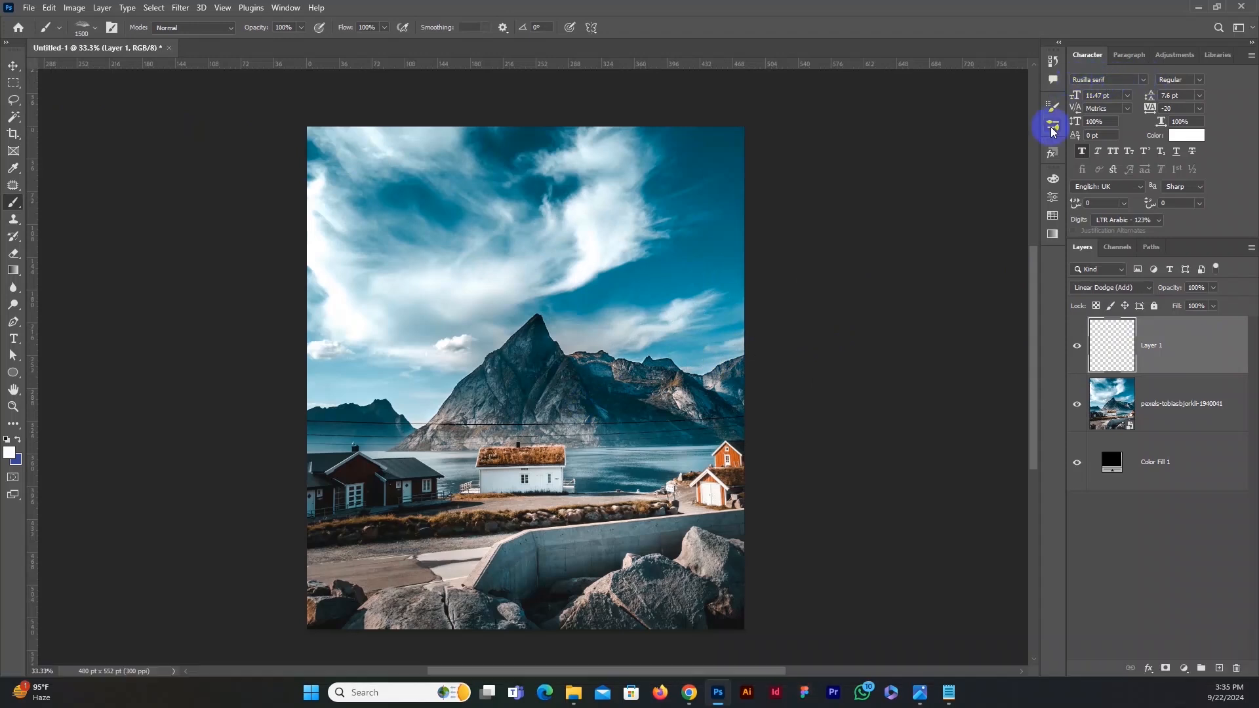
left_click(1050, 127)
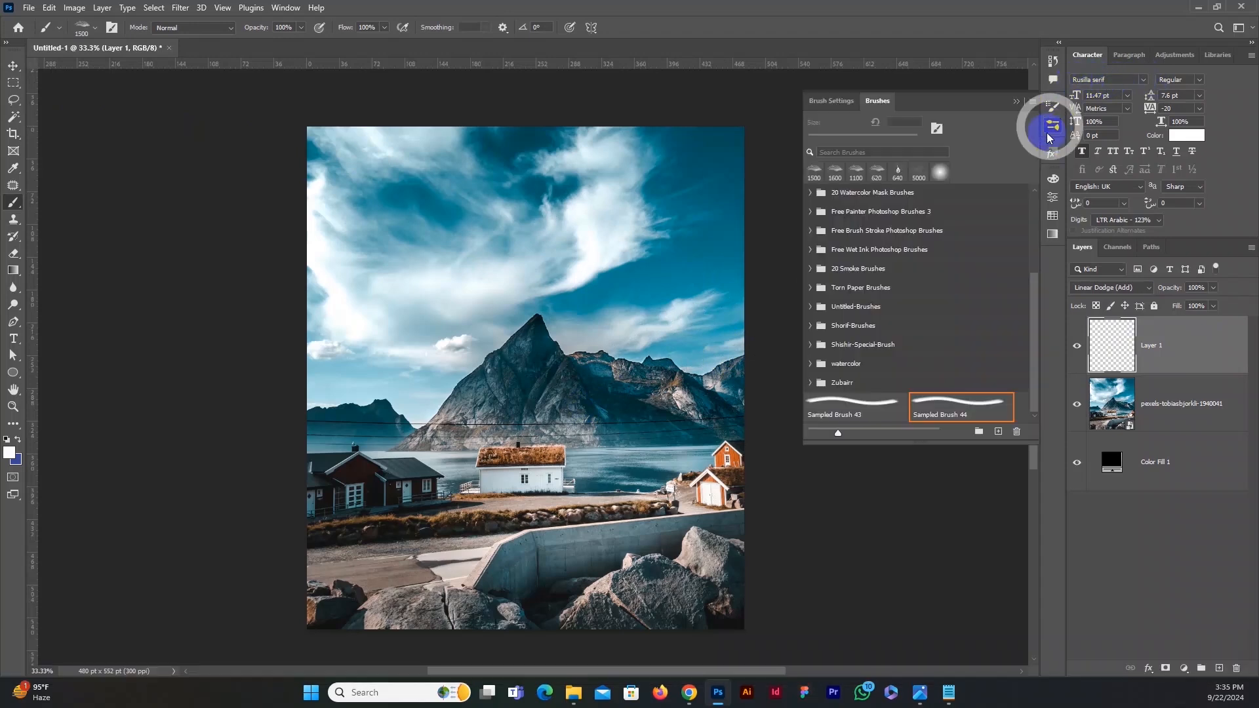
left_click(1016, 99)
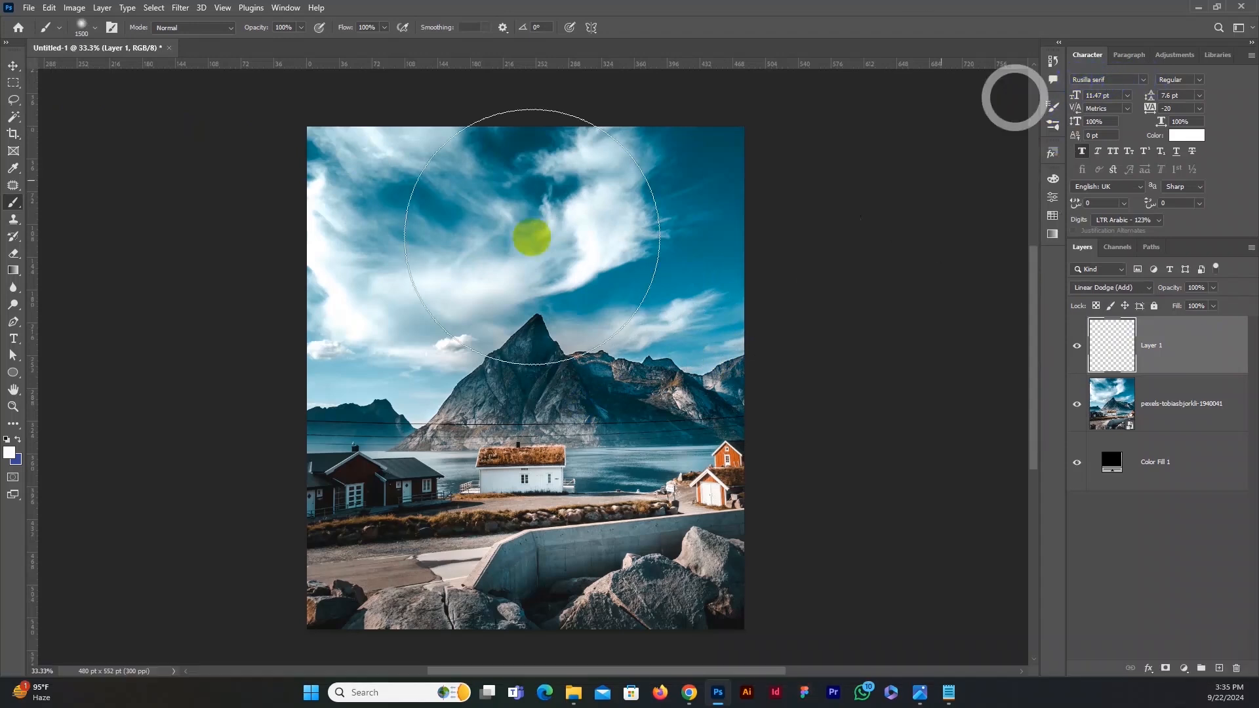
Step: Change the foreground colour from white to a fully saturated golden yellow
left_click(8, 455)
left_click(831, 589)
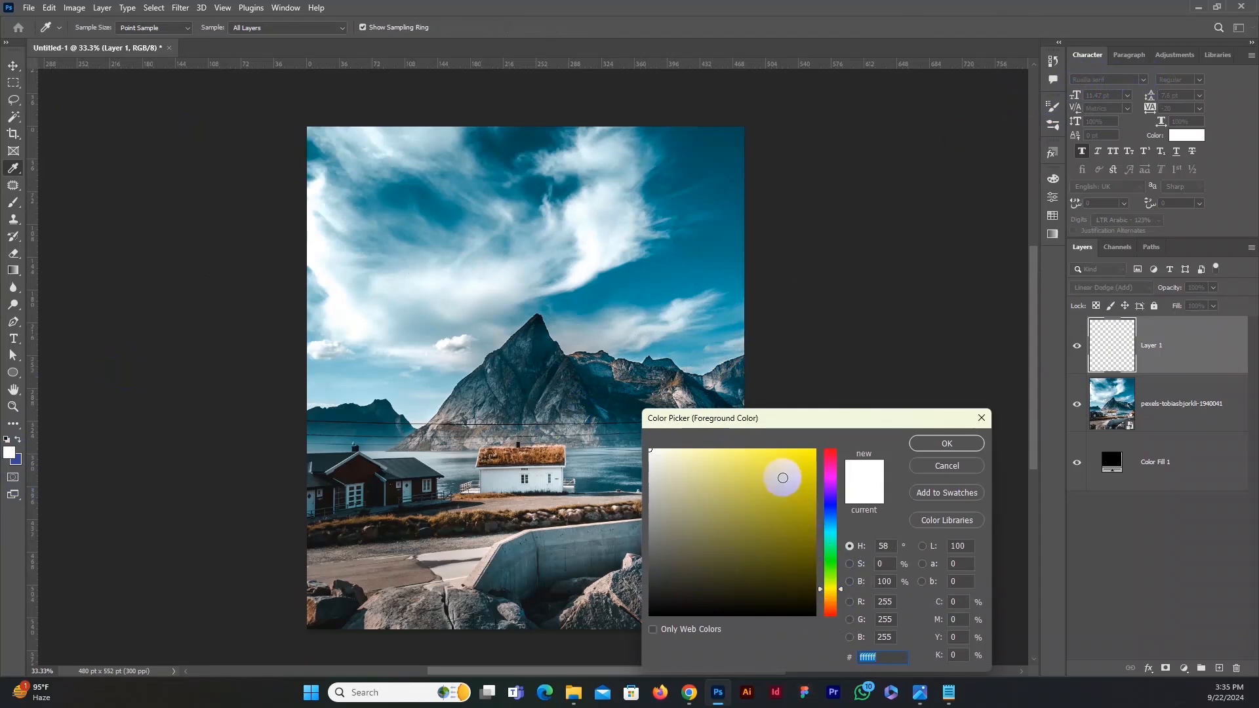
left_click(752, 450)
left_click_drag(832, 561, 828, 592)
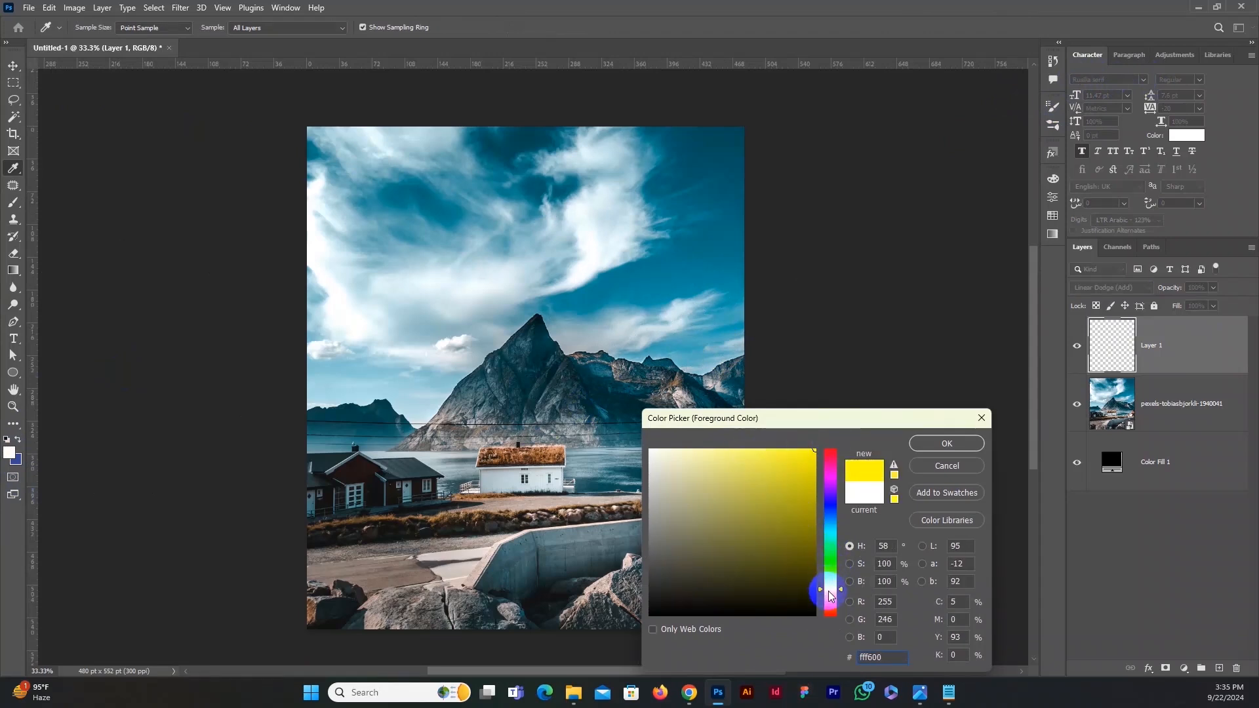
left_click(947, 444)
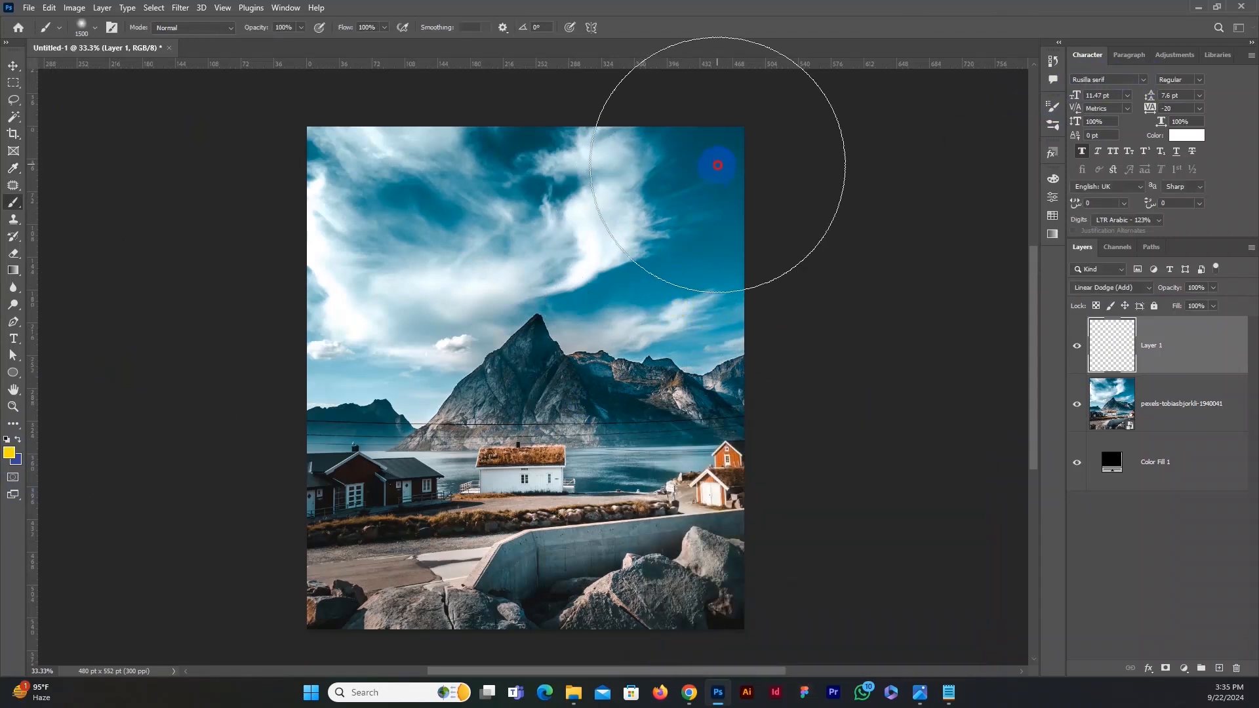
Step: Paint soft yellow glows along the top of the sky and over the photo's bottom-left and bottom-right corners
left_click(715, 156)
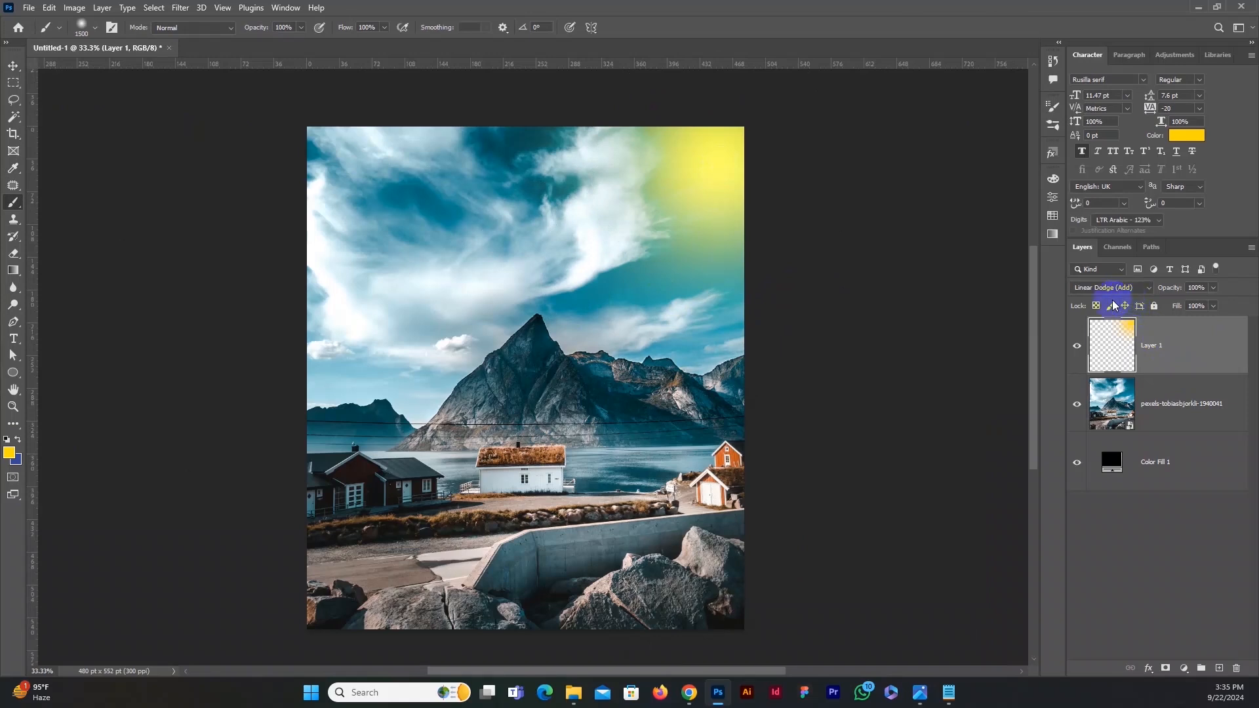
left_click(332, 643)
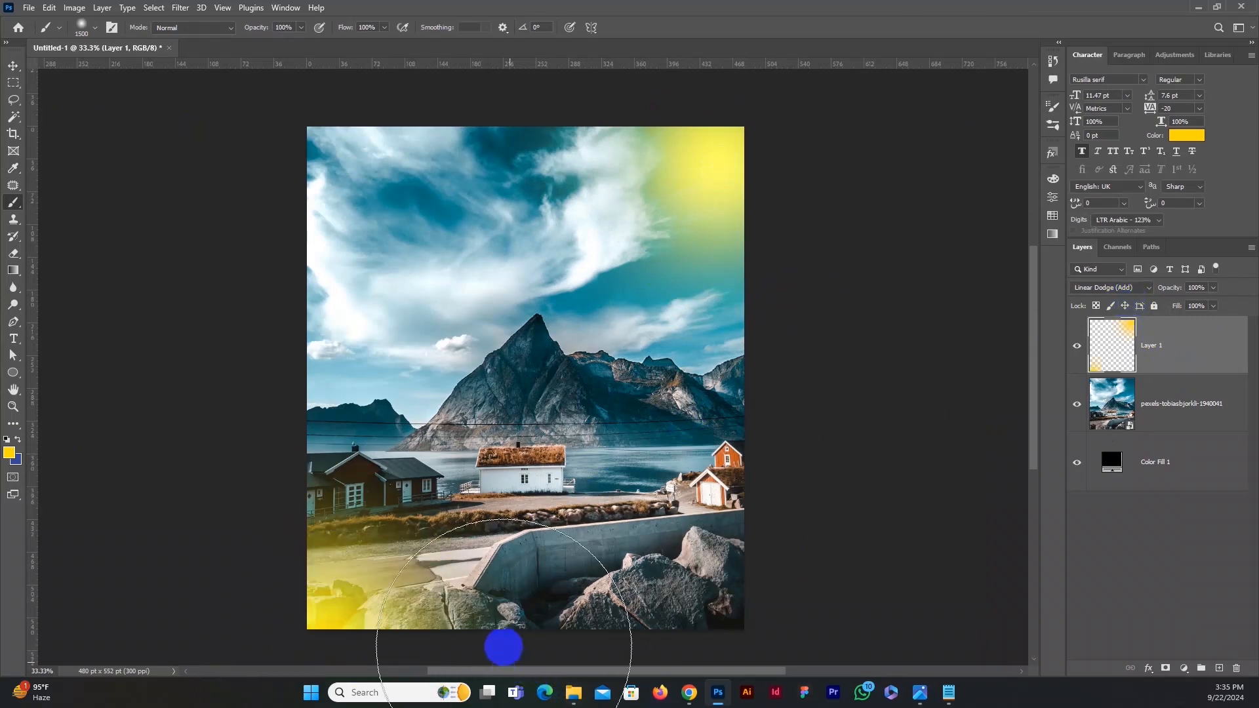
scroll(492, 360, "up", 2)
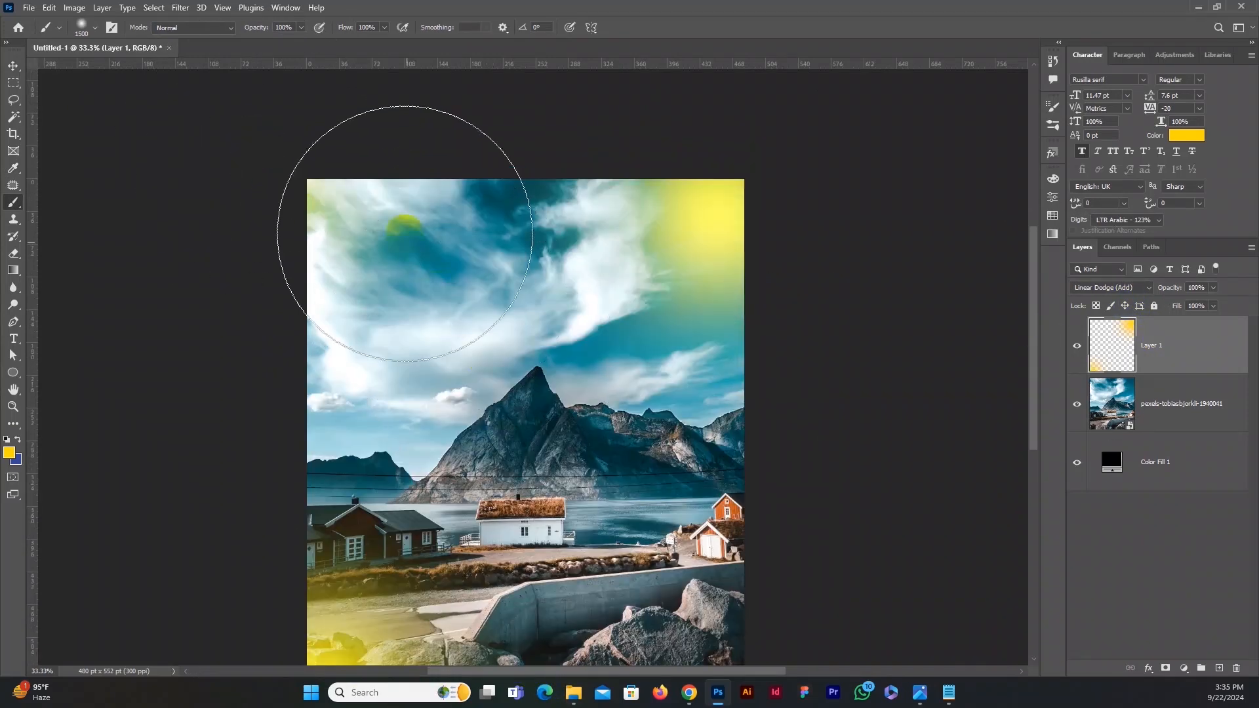
left_click(412, 215)
left_click(555, 205)
scroll(802, 431, "up", 1)
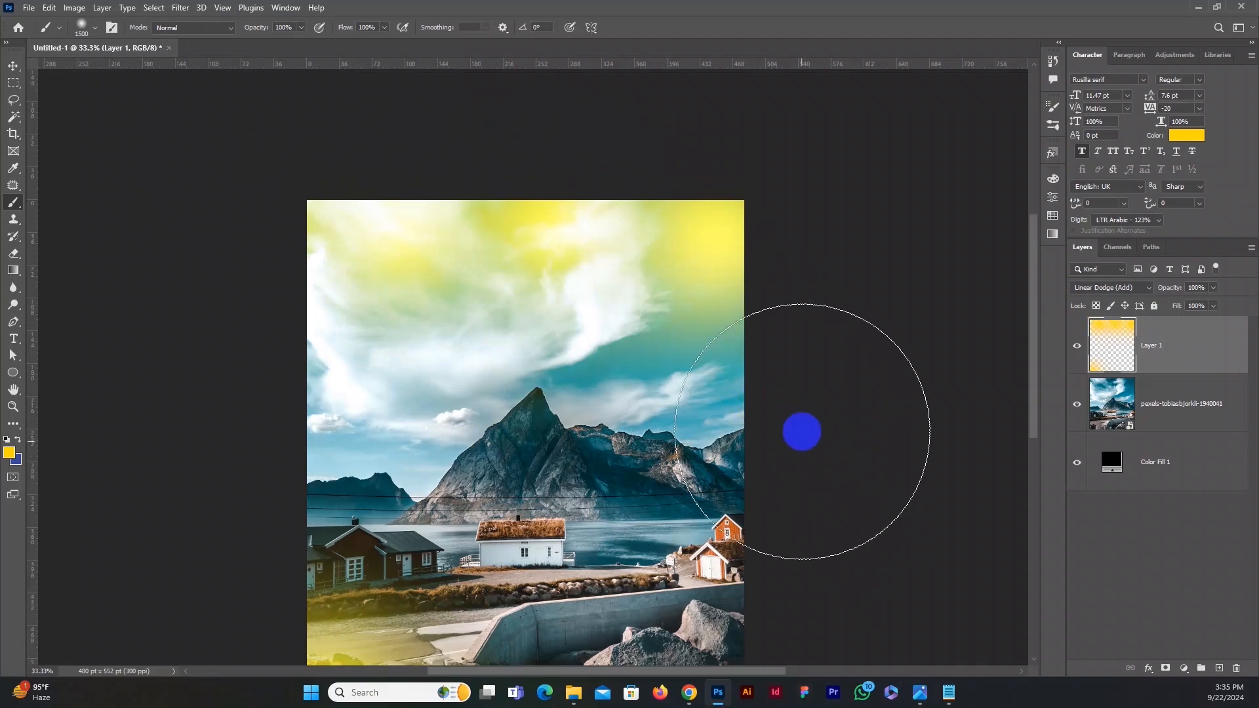
scroll(703, 450, "down", 5)
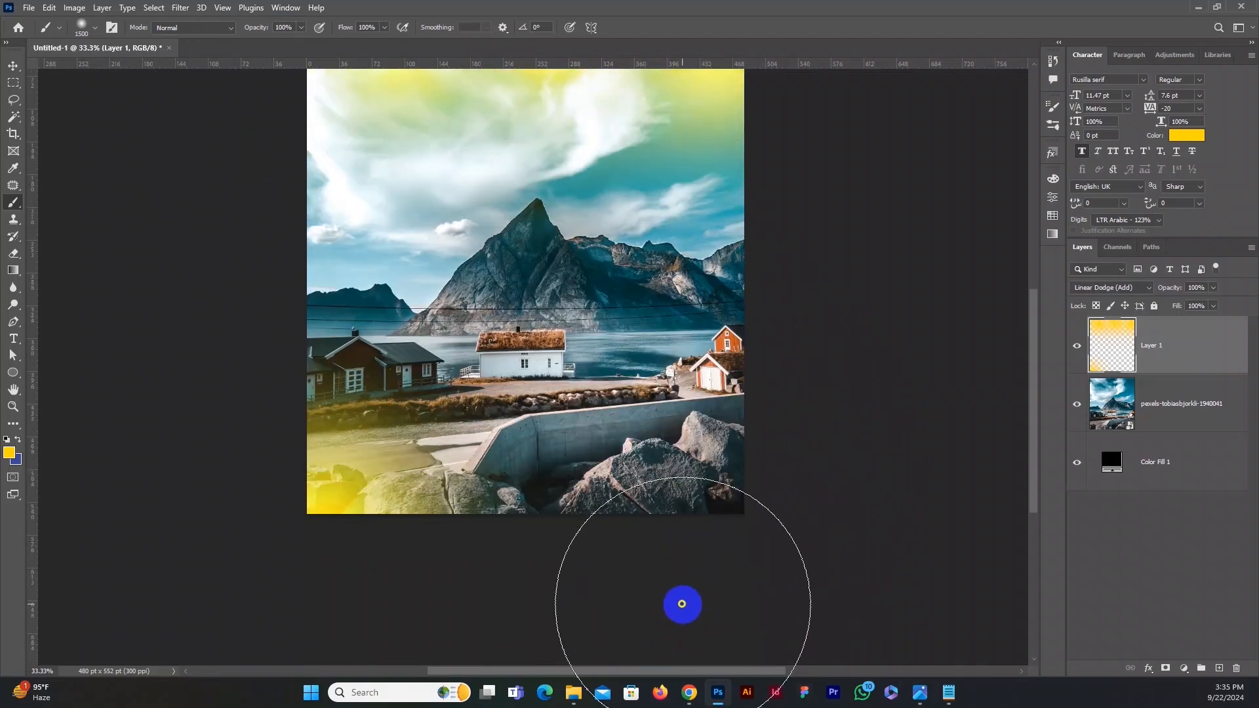
left_click(682, 604)
Step: Set the yellow glow layer's blend mode to Overlay
left_click(1119, 290)
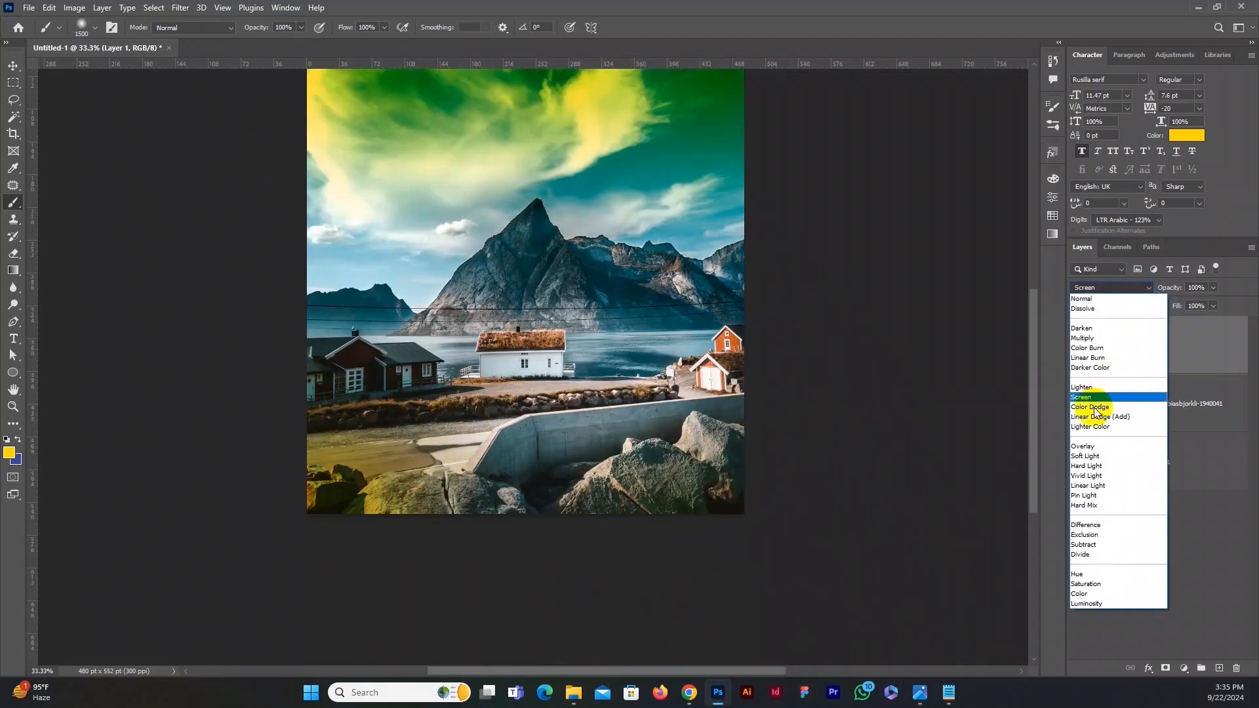
left_click(1085, 447)
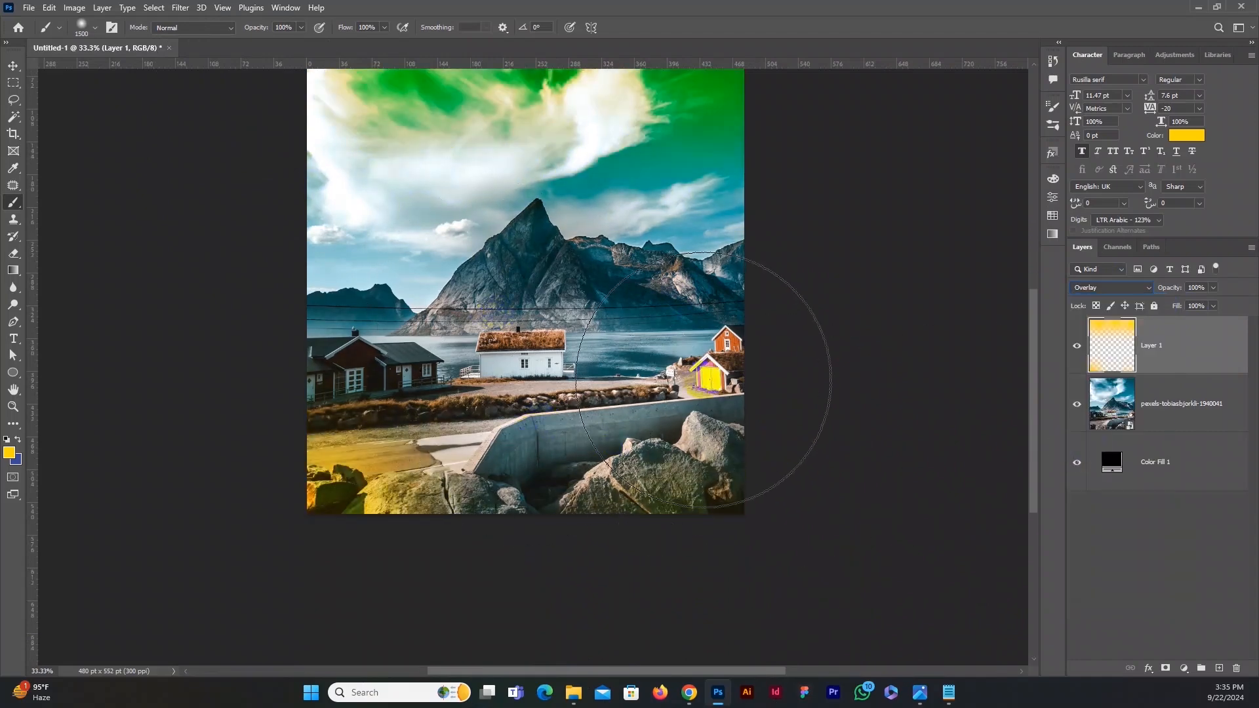
left_click_drag(580, 322, 576, 381)
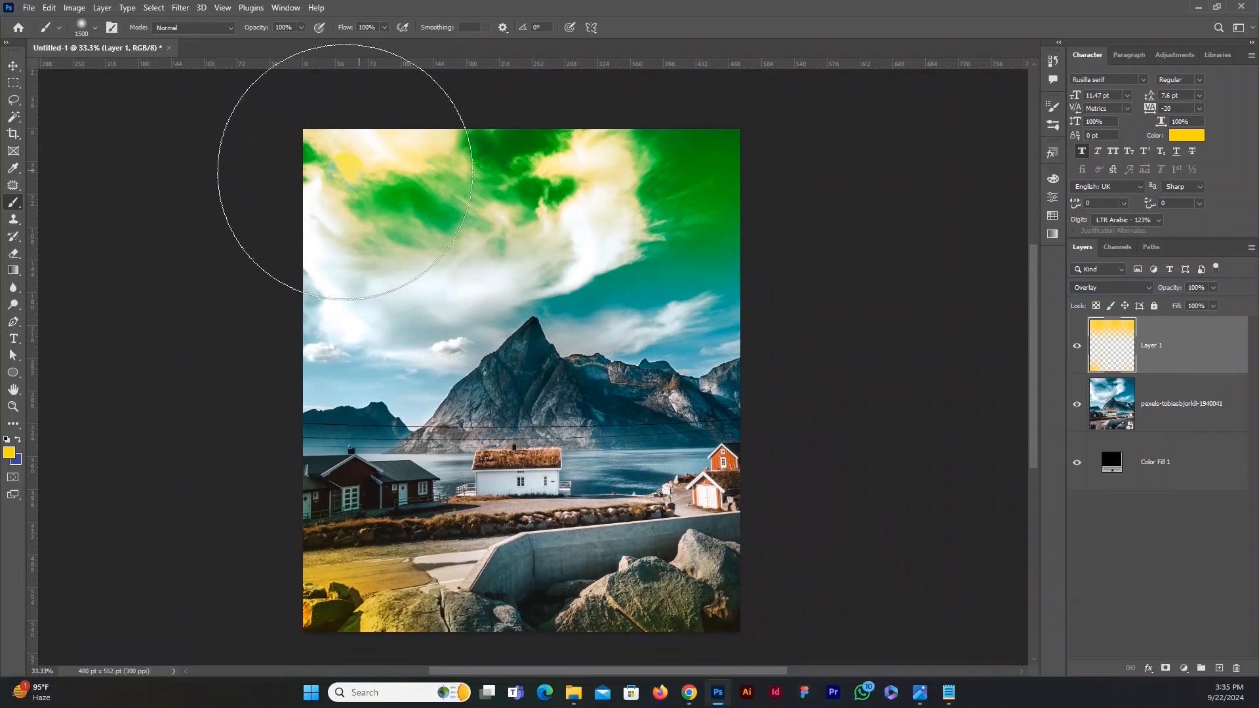
left_click(286, 210)
left_click_drag(288, 210, 343, 234)
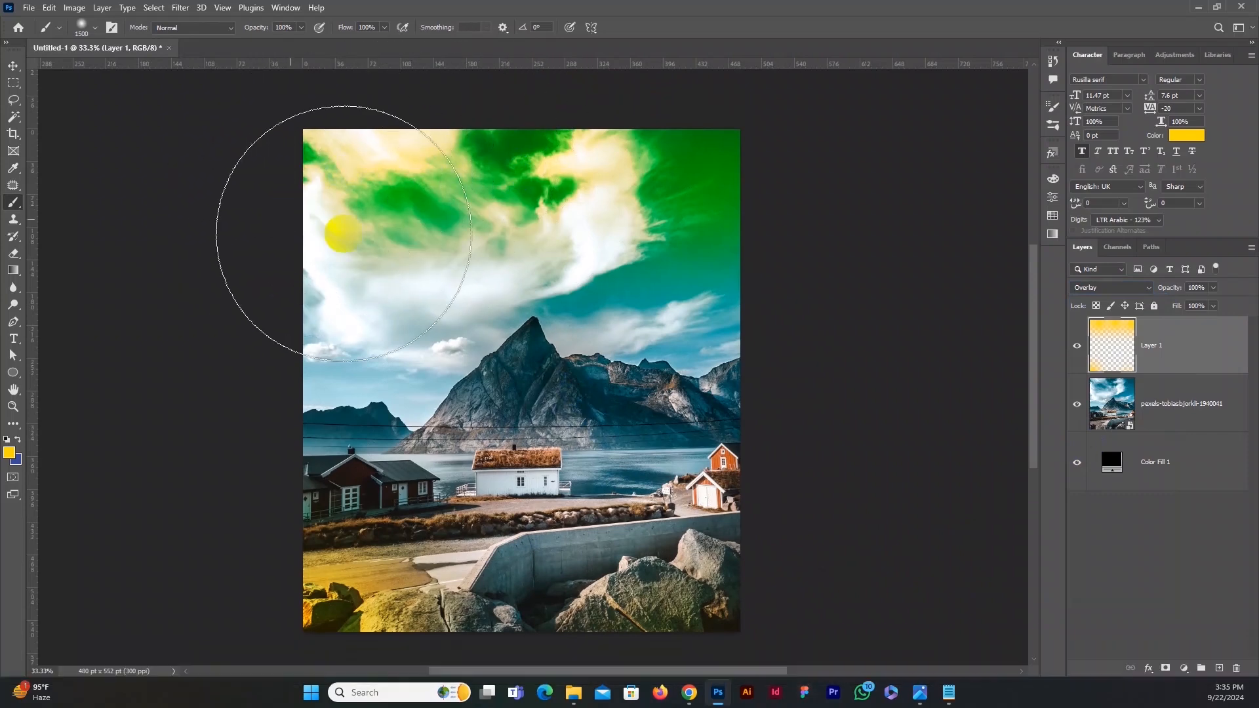
Step: Preview other blend modes such as Hard Mix, and replace the glow layer with a new empty layer above the photo
left_click(1111, 288)
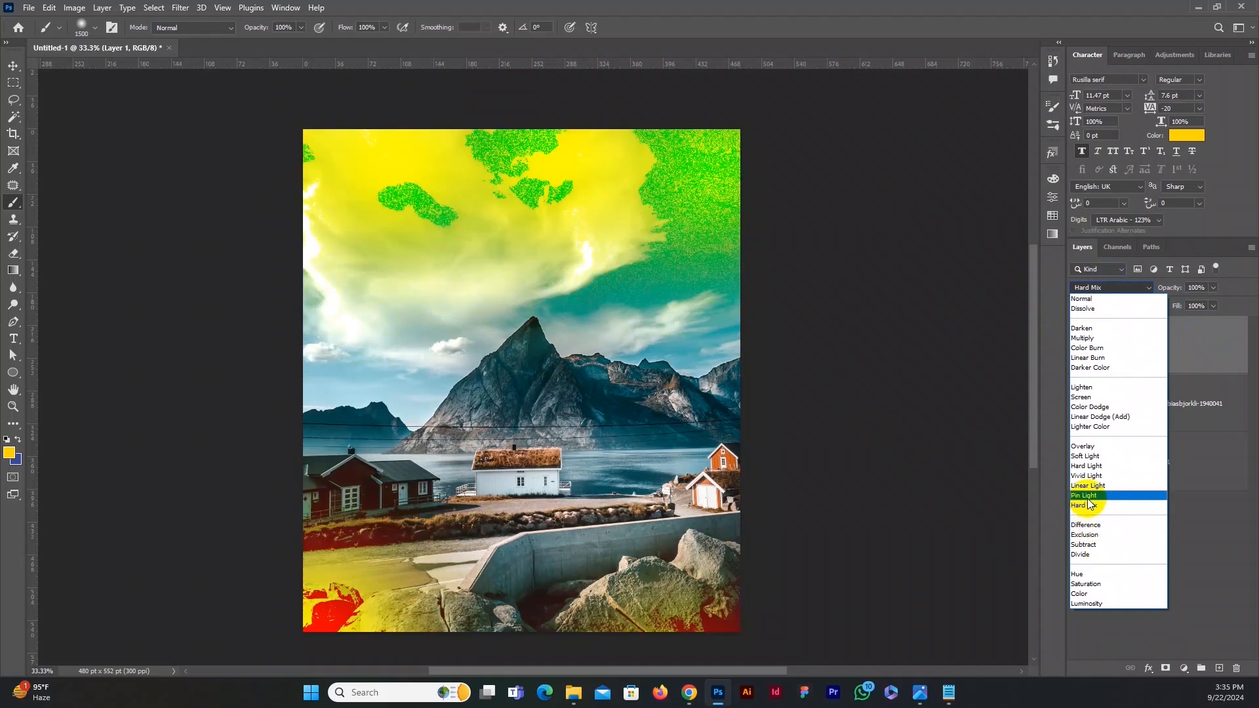
left_click(532, 352)
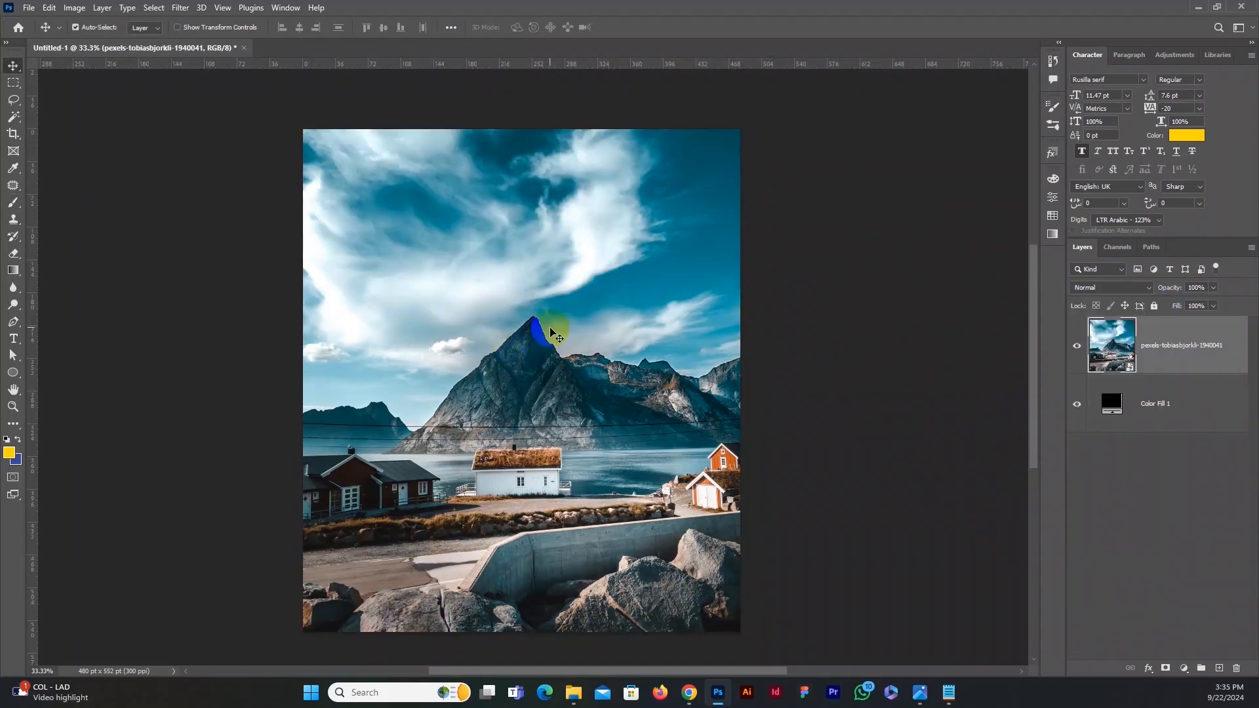
left_click(1219, 668)
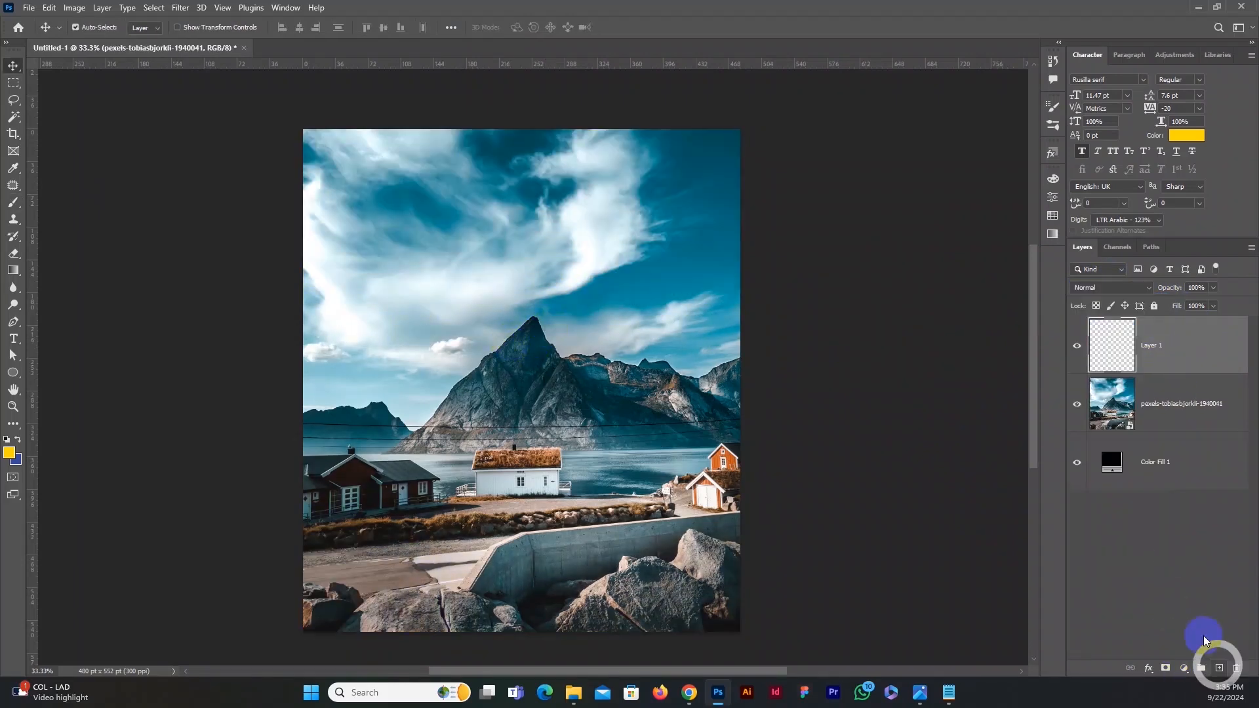
Step: Choose the 01.psd brush from the Torn Paper Brushes set
left_click(1051, 127)
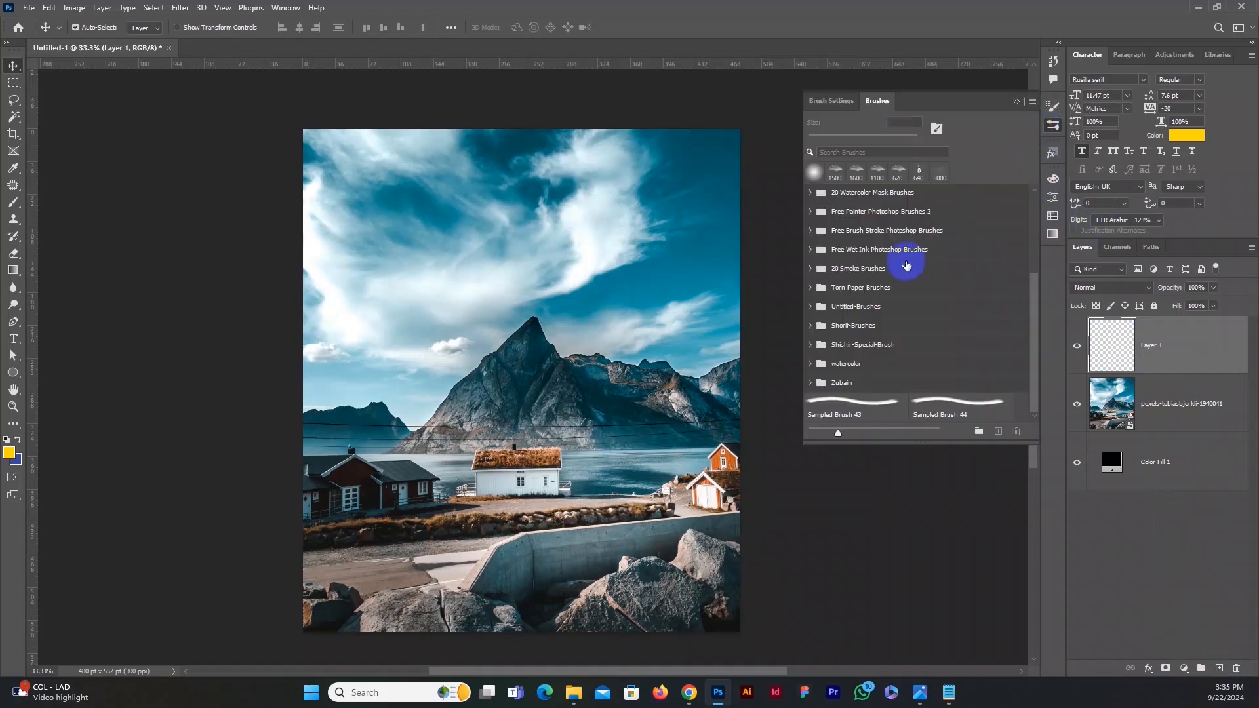
left_click(811, 383)
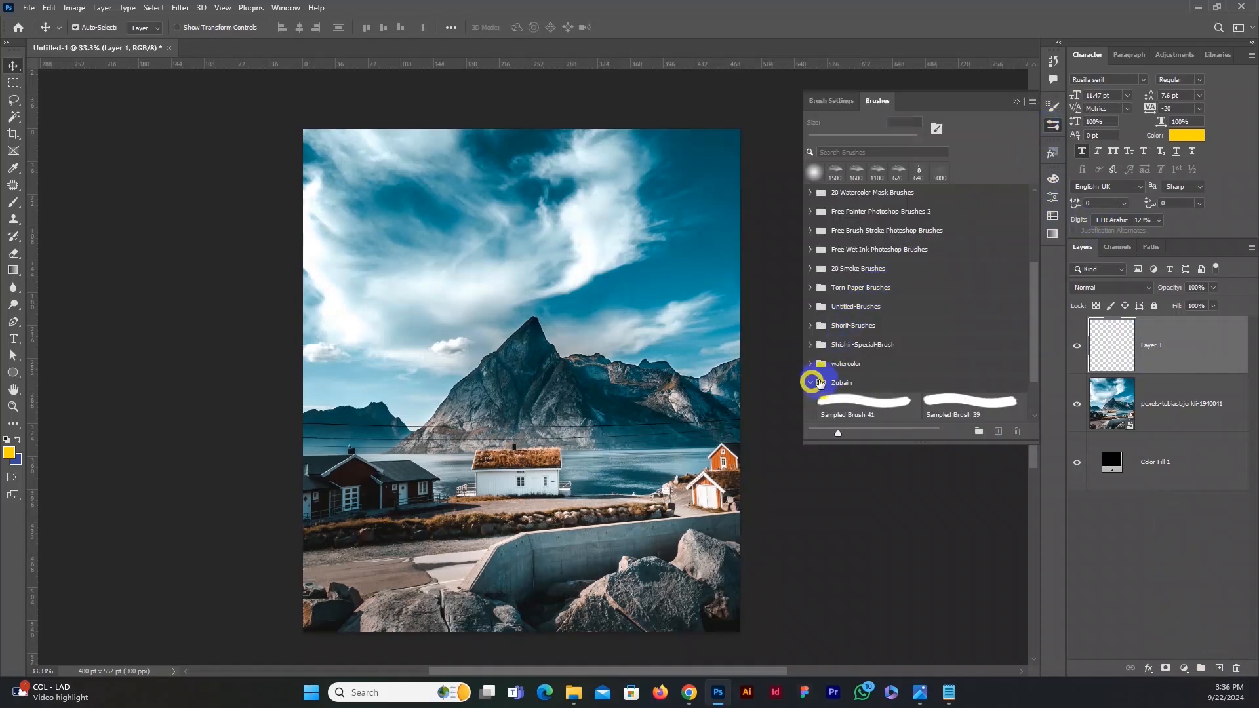
left_click(809, 287)
left_click(879, 313)
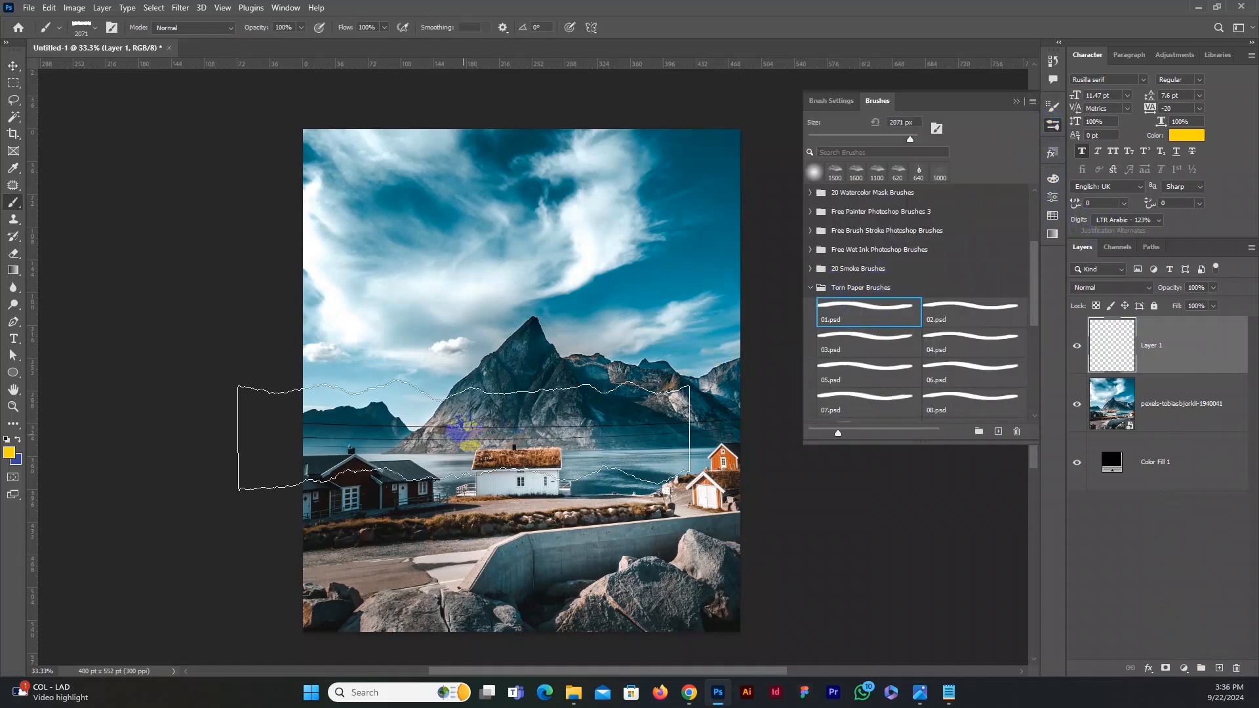
Step: Stamp yellow torn-paper strips across the middle of the photo and along its bottom edge
left_click(499, 442)
scroll(759, 542, "down", 2)
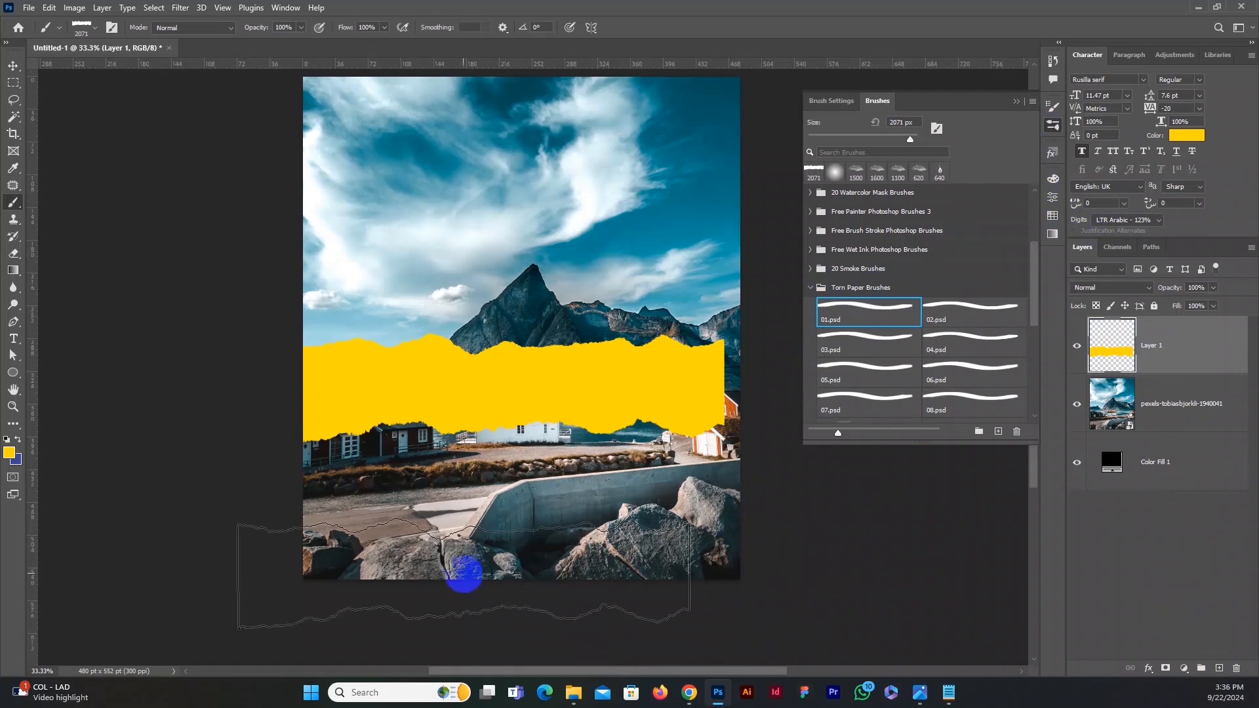
left_click(464, 571)
left_click(602, 573)
Step: Stamp yellow torn-paper strips with the 02.psd brush across the sky and over the road area above the bottom strip
left_click(952, 313)
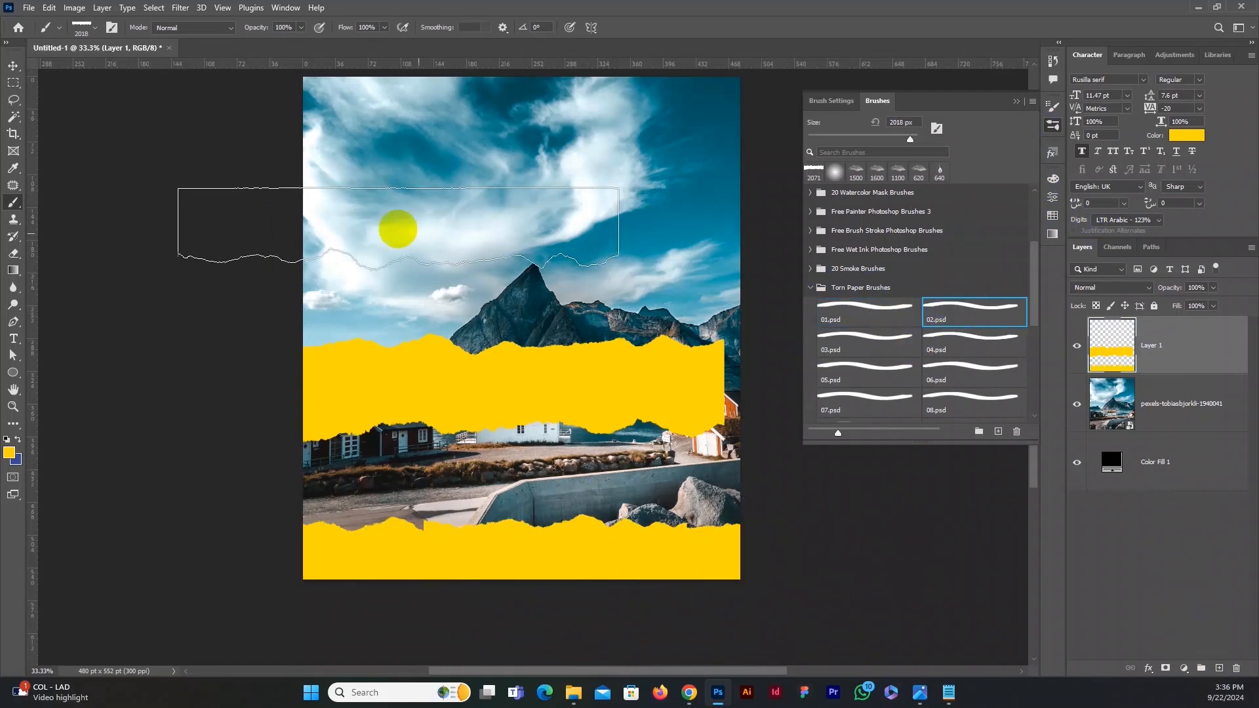
left_click(379, 209)
left_click(604, 147)
left_click(554, 210)
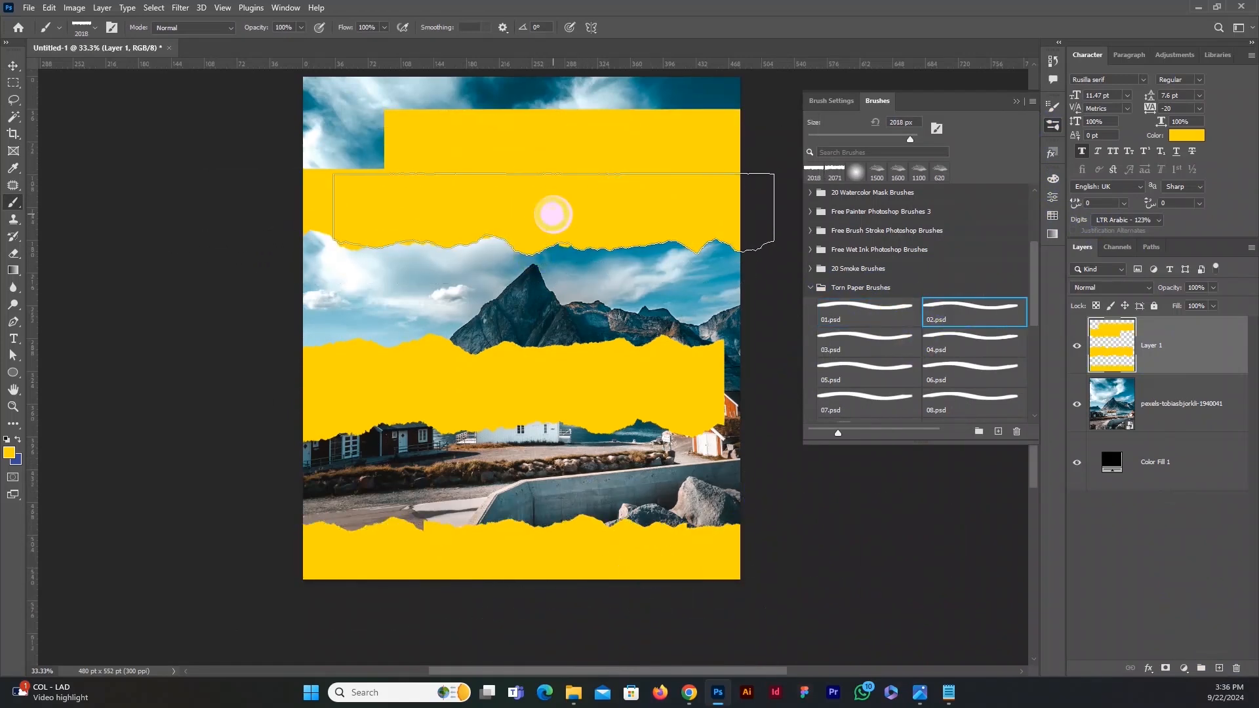
left_click(441, 489)
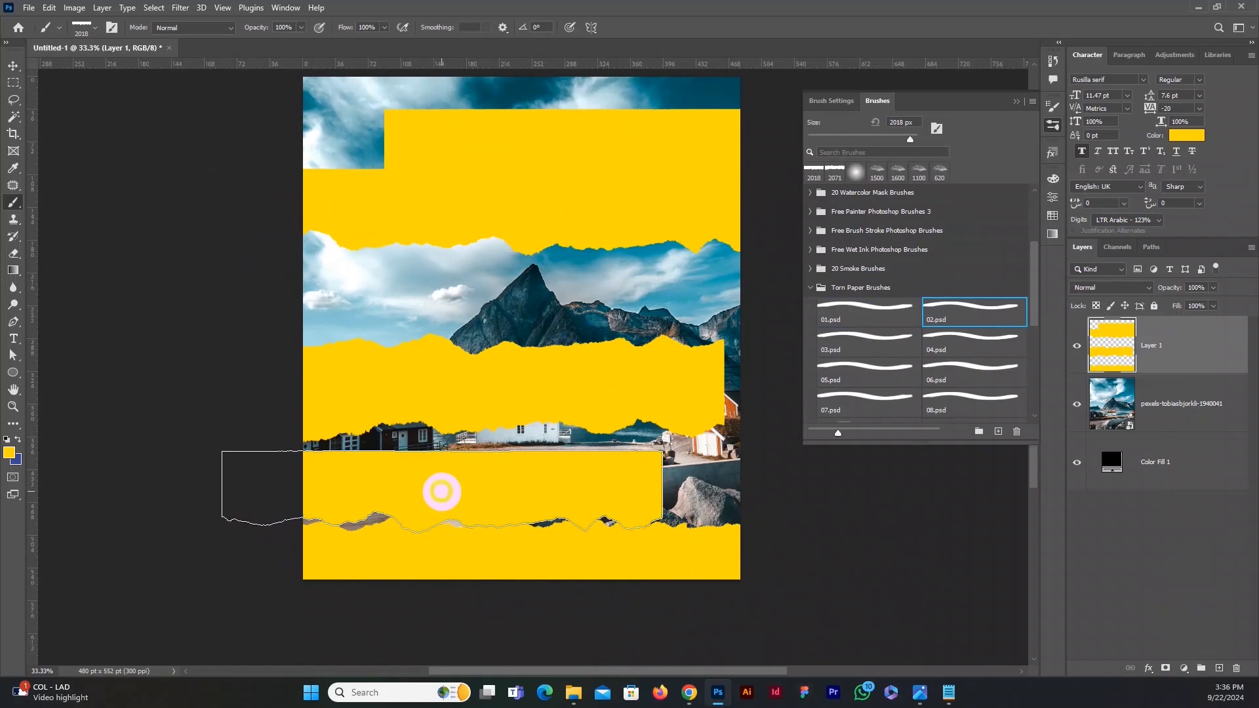
Step: Choose the pfhe64s0.bmp brush from the Shorif-Brushes set and stamp yellow clouds over the mountain peak and the ridge beside it
left_click(812, 289)
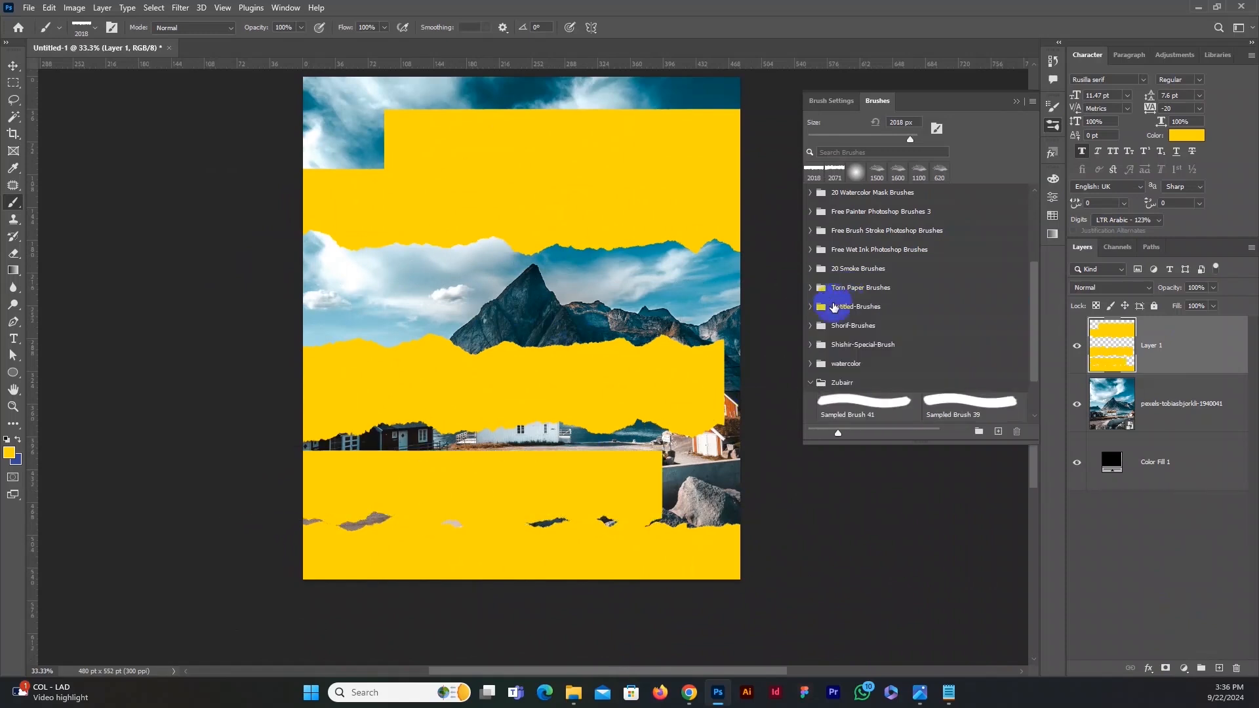
left_click(812, 328)
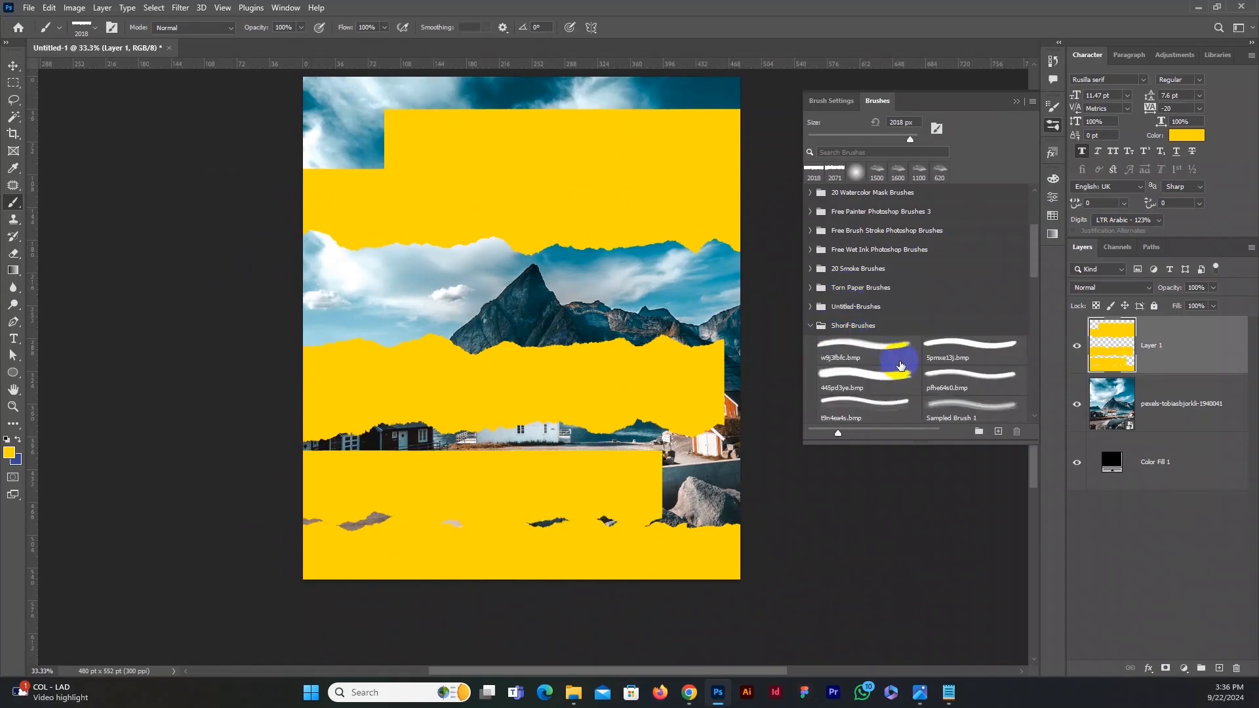
scroll(918, 341, "down", 1)
left_click(957, 351)
left_click(532, 286)
left_click(604, 288)
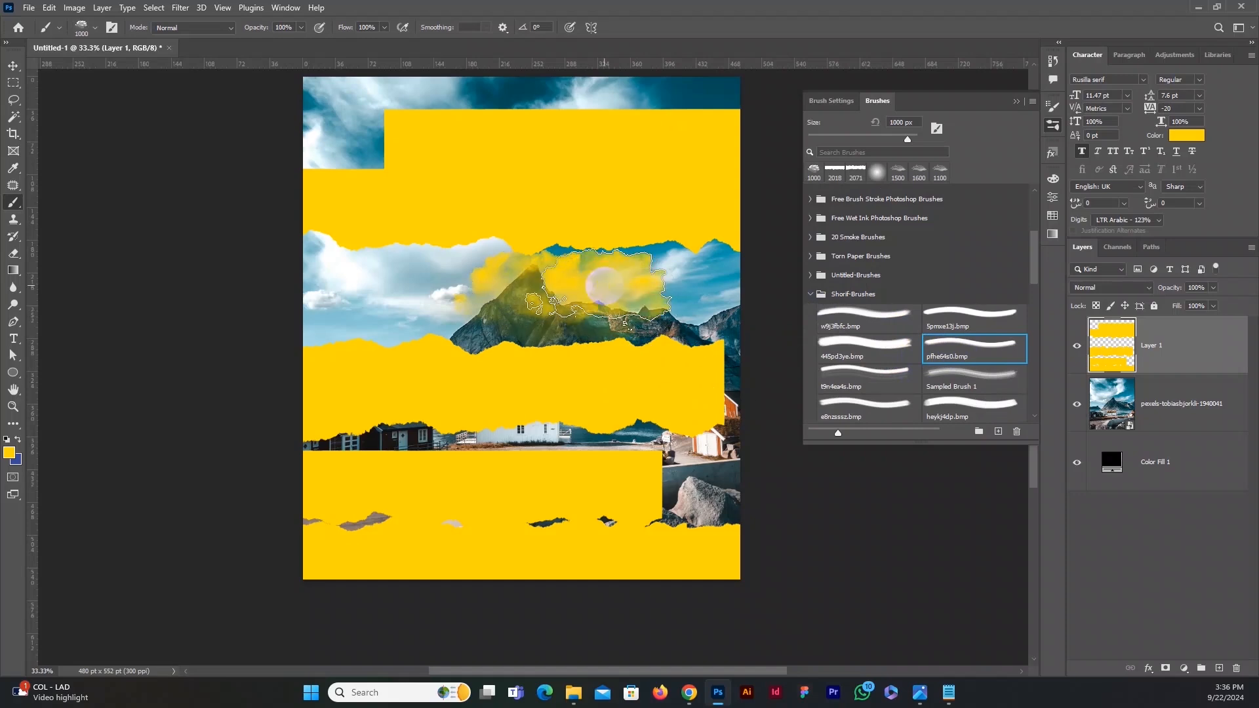
left_click(690, 278)
Step: Stamp yellow square particles with Sampled Brush 1 beside the mountain peak and in the photo's upper-right corner
left_click(944, 384)
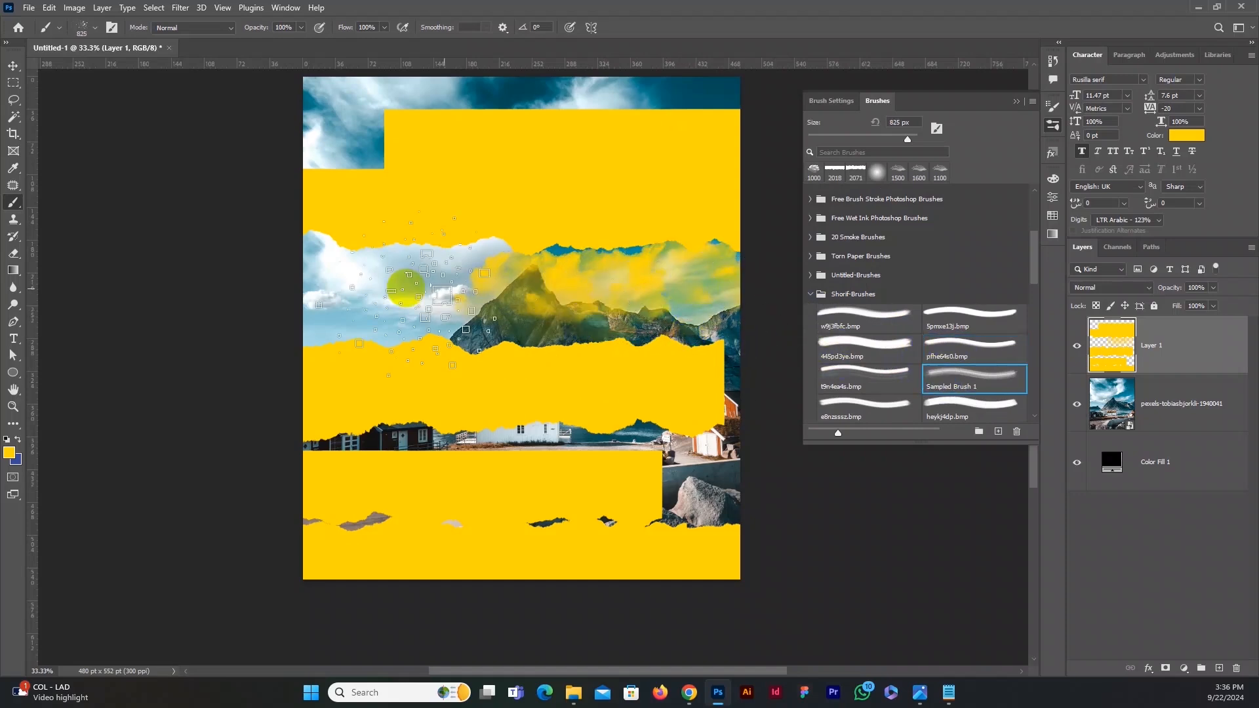
left_click(407, 292)
scroll(609, 255, "up", 3)
left_click(675, 247)
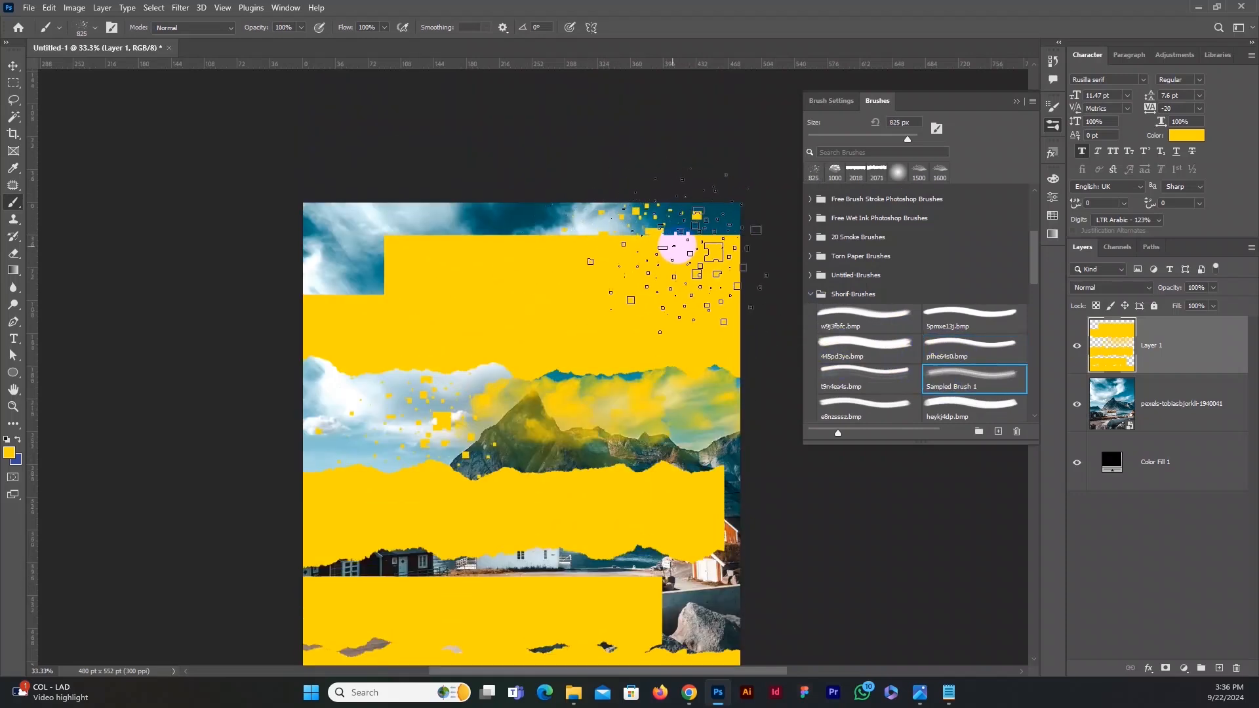
Step: Stamp yellow wisps with the 606 px Shorif-Brushes brush over the upper-left sky, the clouds beside the mountain and the houses, and collapse the brush library
left_click(898, 405)
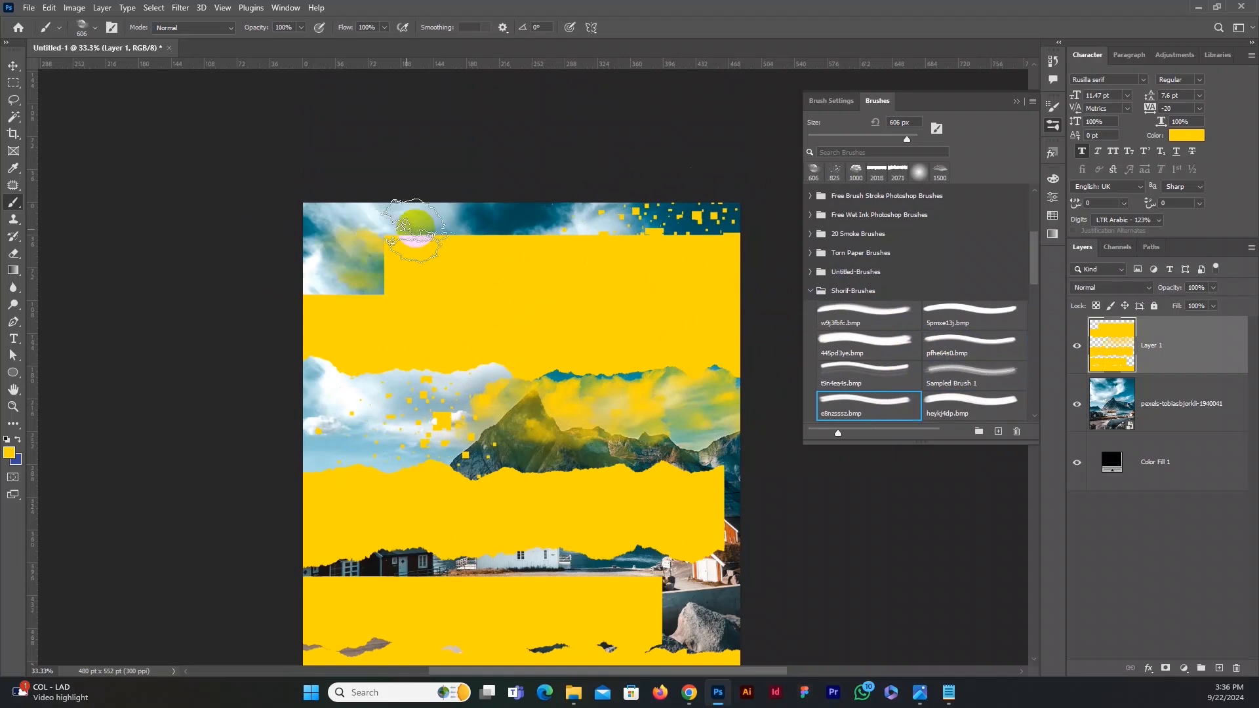
scroll(407, 416, "down", 1)
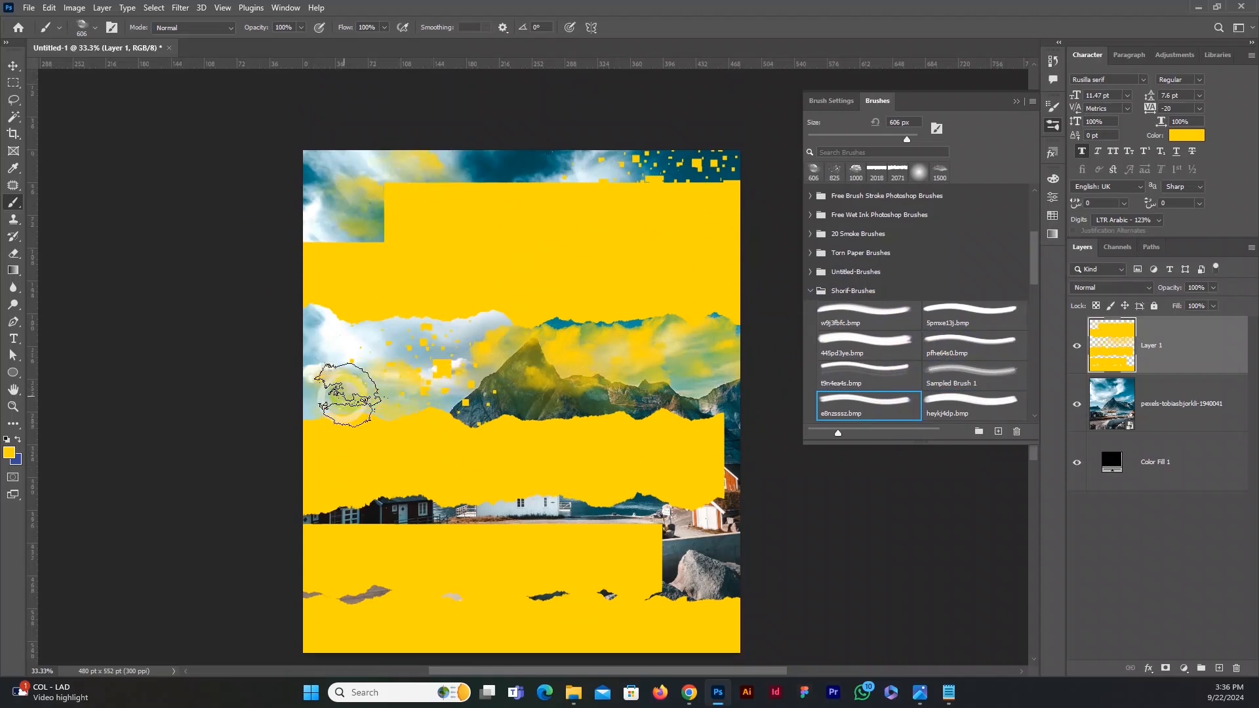
scroll(472, 394, "down", 1)
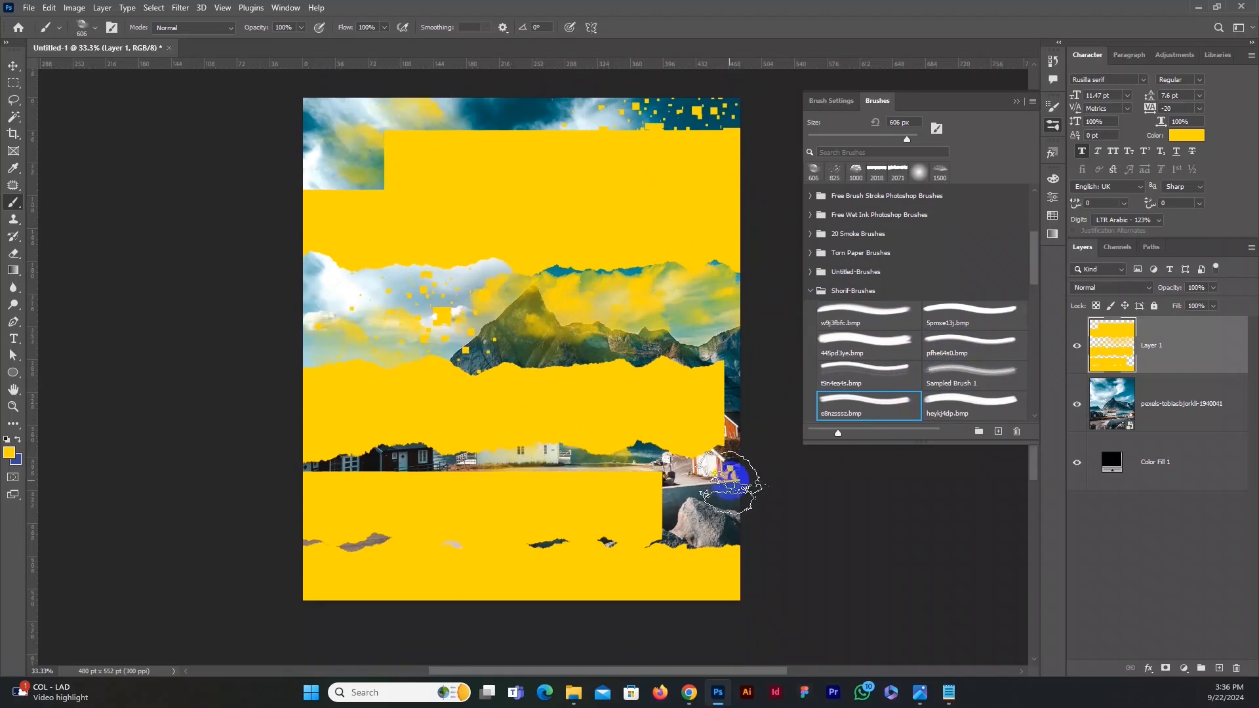
left_click(1017, 103)
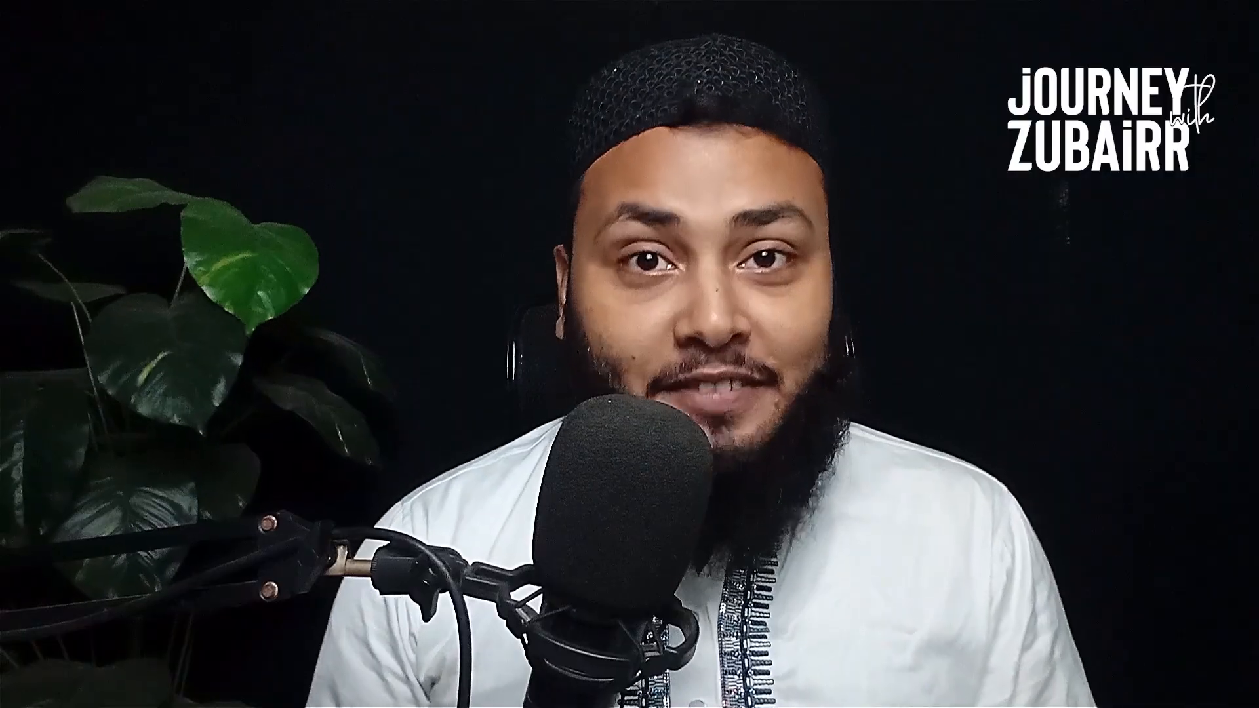